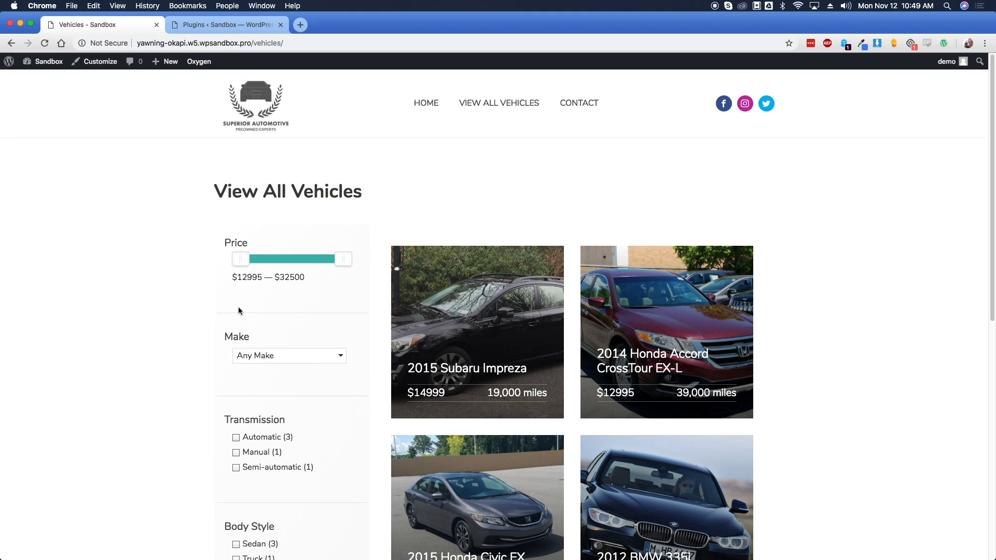
Raise the listing's minimum price filter to around $20,000
left_click(285, 353)
left_click(289, 353)
scroll(212, 364, "down", 5)
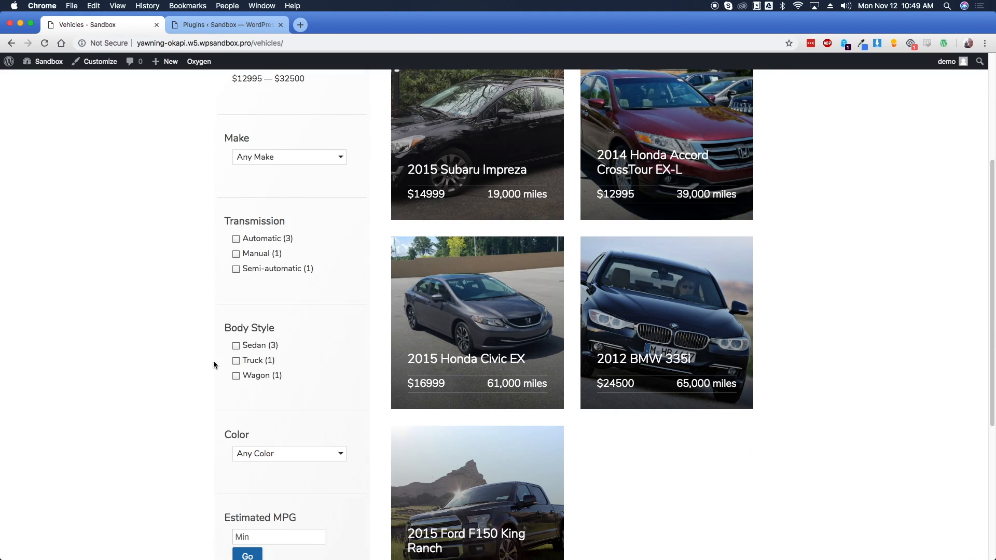
scroll(213, 364, "up", 5)
left_click_drag(242, 260, 283, 262)
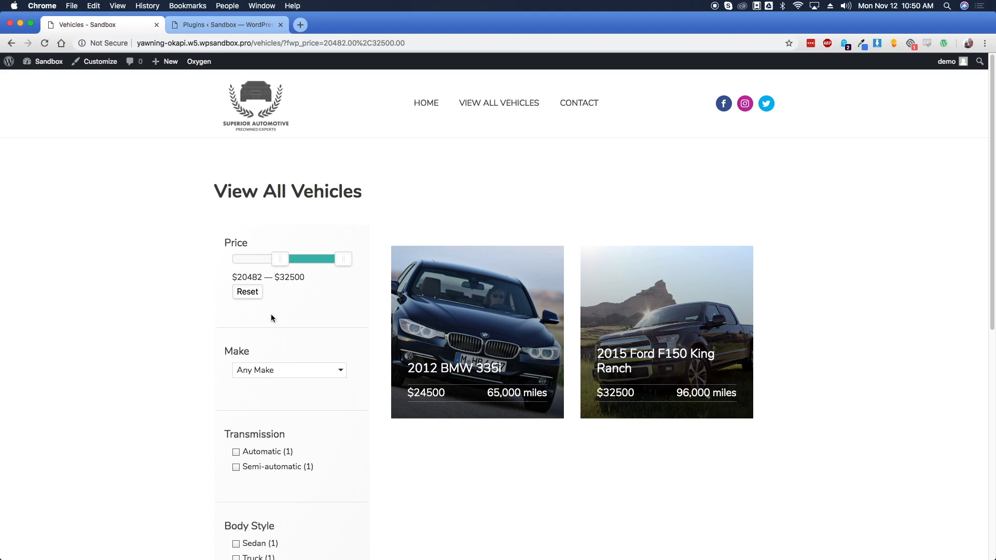
Filter the listing to BMW, clear that filter, and open the 2012 BMW 335i page
left_click(284, 371)
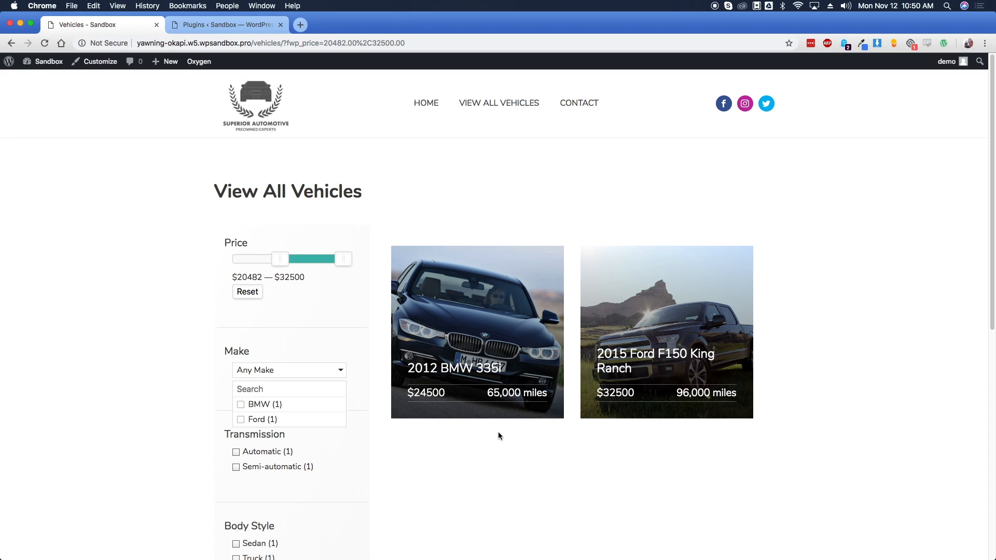
left_click(267, 406)
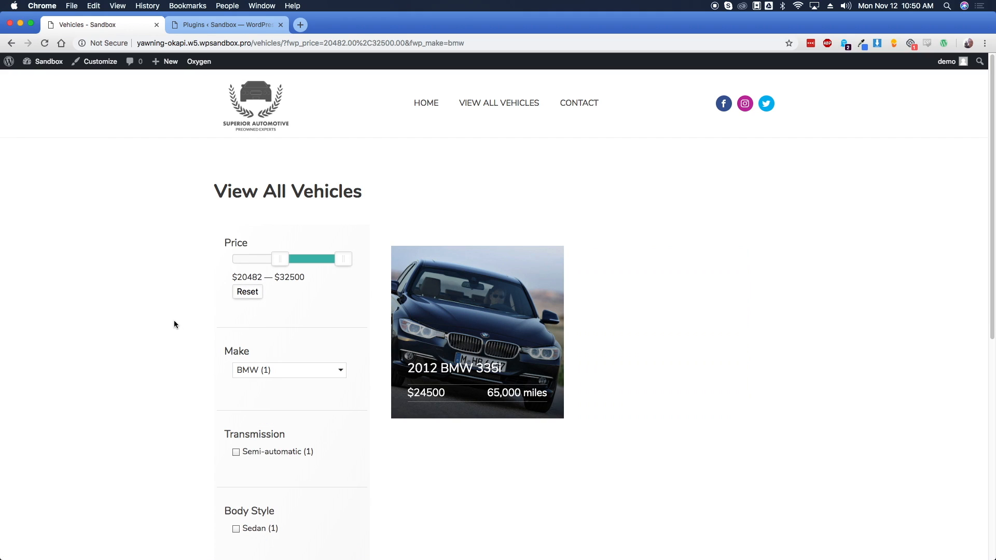
left_click(288, 369)
left_click(266, 404)
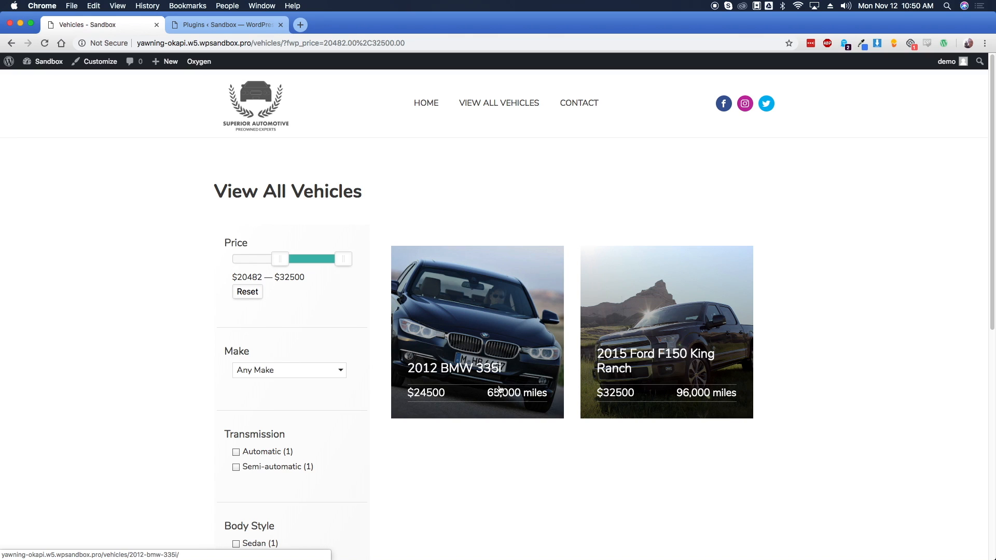
left_click(473, 375)
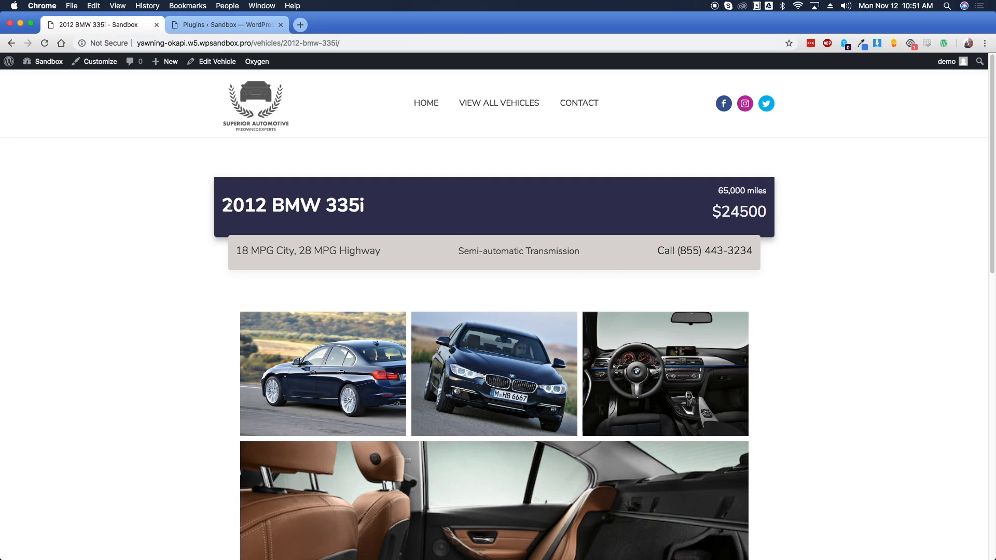
View the BMW 335i photos enlarged, from the exterior through the dashboard and rear seats
left_click_drag(230, 206, 367, 210)
left_click(369, 213)
scroll(153, 347, "down", 1)
left_click(309, 320)
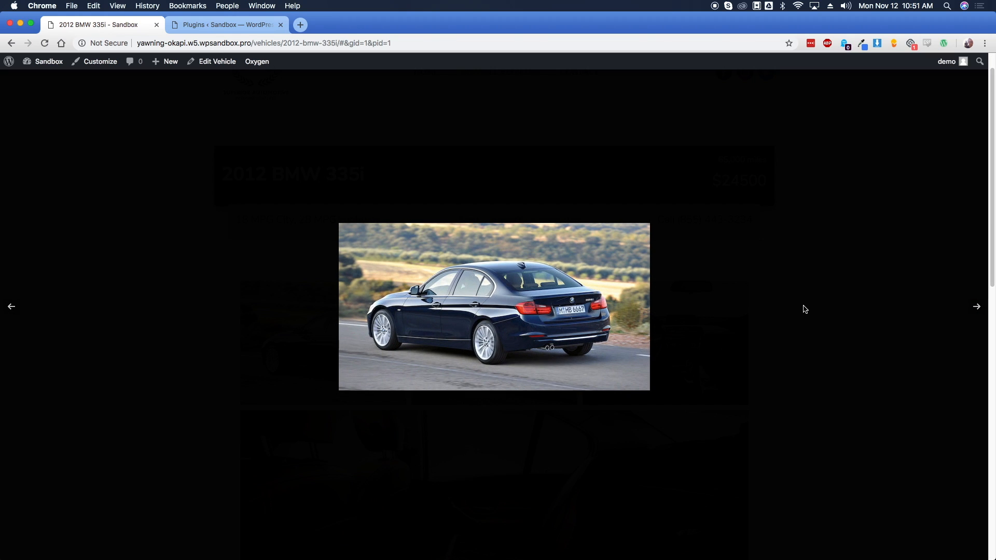
left_click(976, 307)
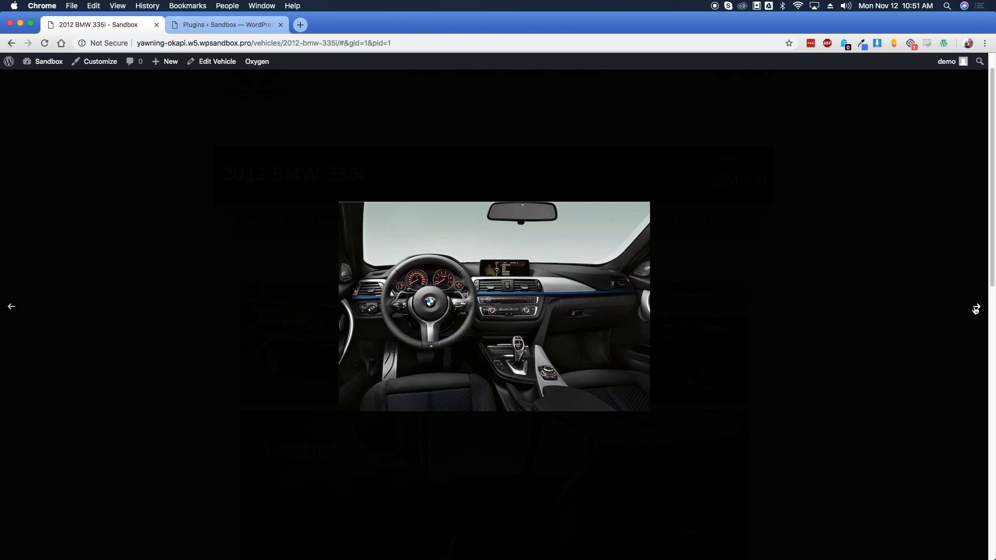
left_click(976, 309)
left_click(866, 250)
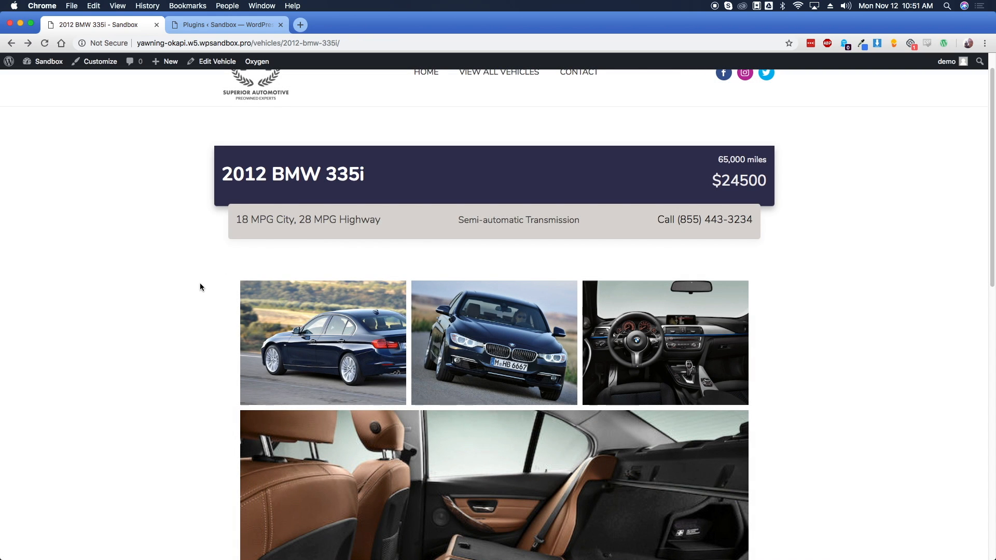
Scroll through and read the vehicle description paragraph
scroll(185, 290, "down", 6)
scroll(183, 294, "down", 3)
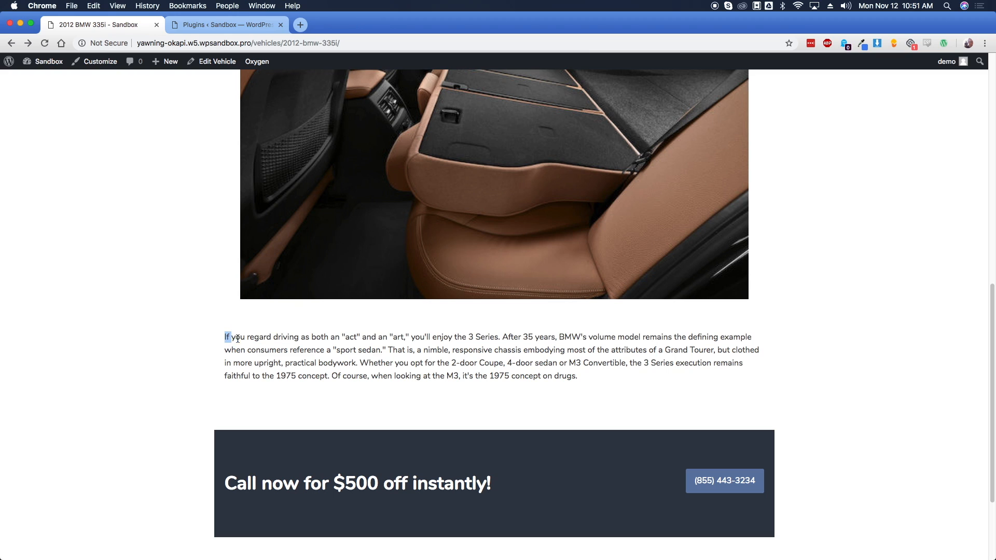
left_click_drag(225, 338, 606, 383)
left_click(597, 375)
scroll(285, 467, "down", 1)
scroll(284, 467, "down", 3)
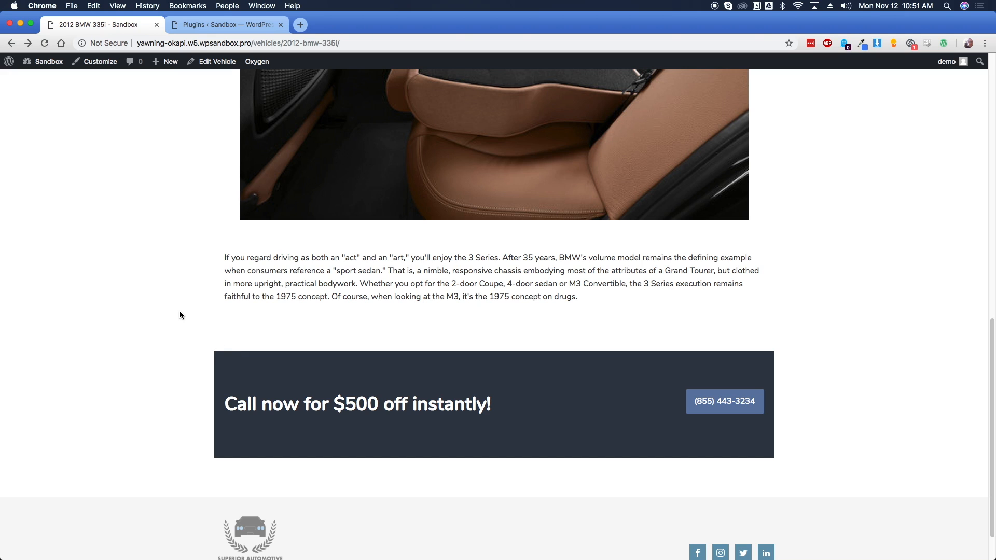
scroll(202, 310, "up", 20)
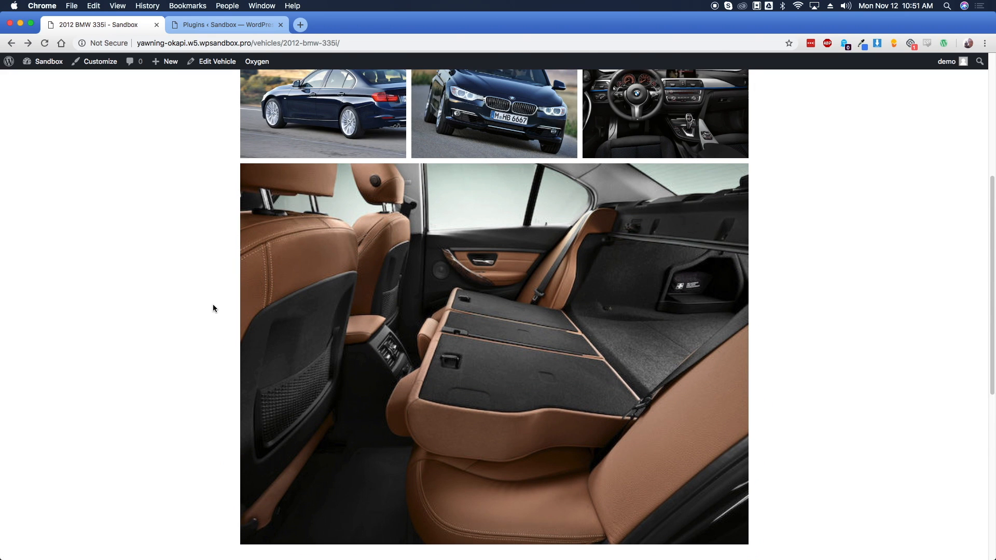
scroll(213, 309, "up", 1)
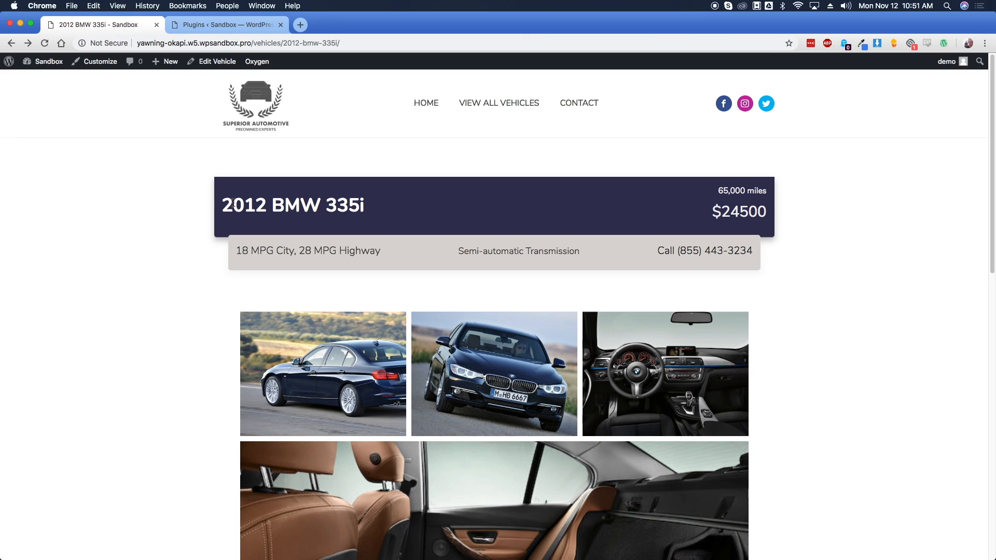
Check the heading and price, then return to View All Vehicles
left_click_drag(234, 202, 382, 239)
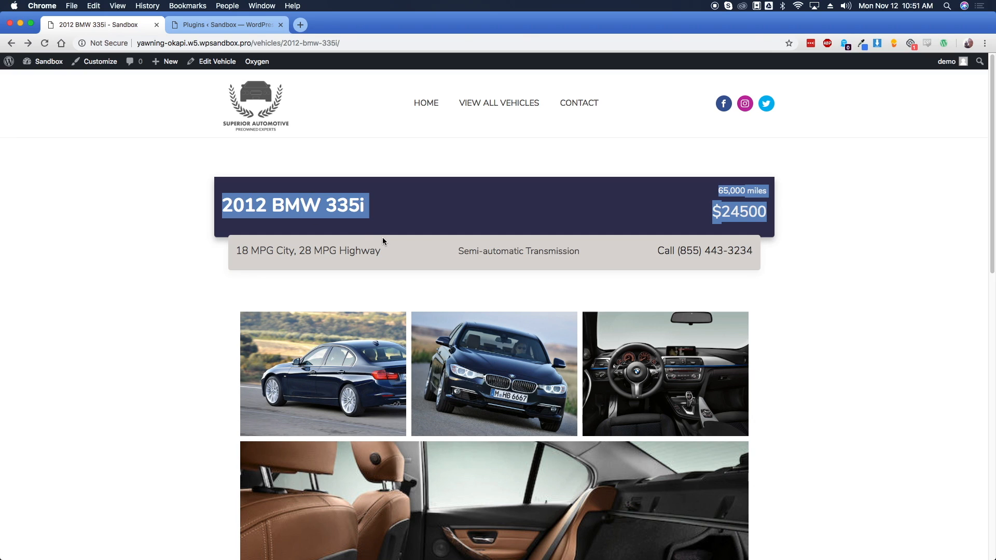
left_click(397, 227)
left_click(496, 106)
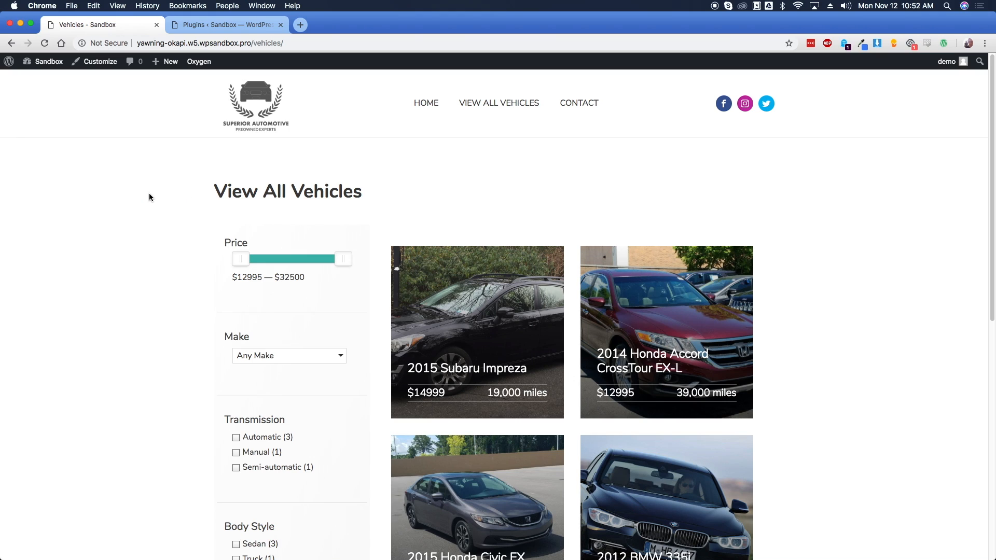
Apply and remove the Automatic transmission filter, then switch to the Plugins admin page
scroll(178, 239, "down", 3)
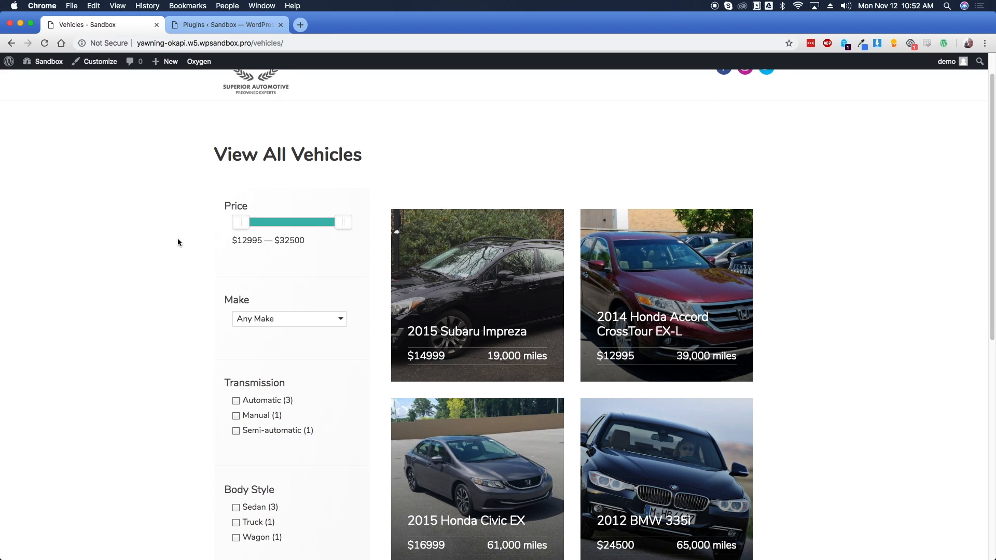
left_click(251, 323)
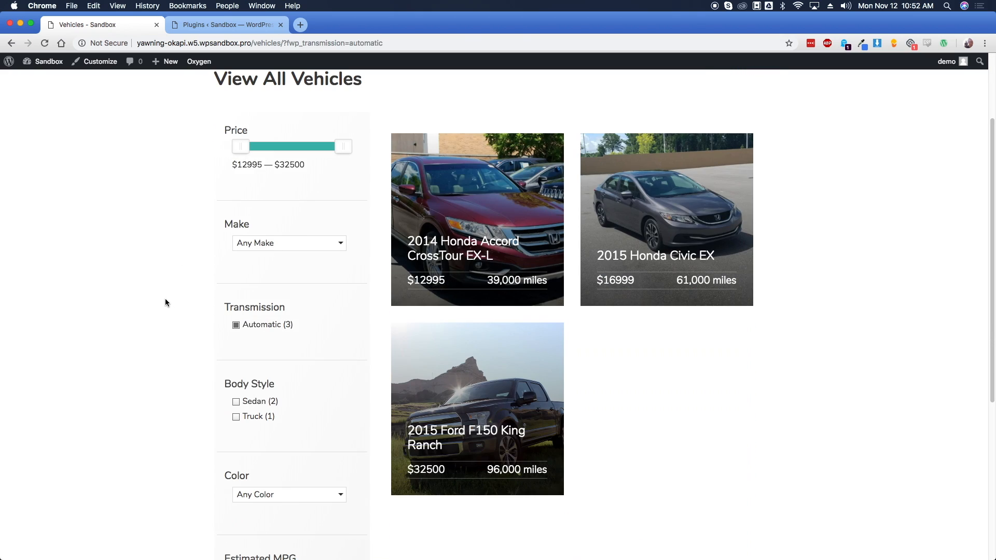
left_click(261, 324)
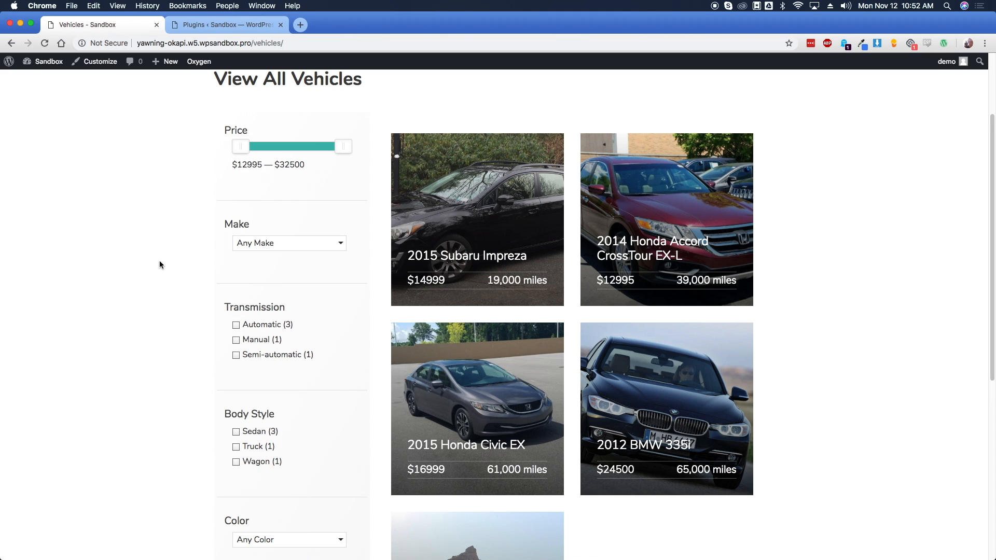
scroll(166, 254, "up", 3)
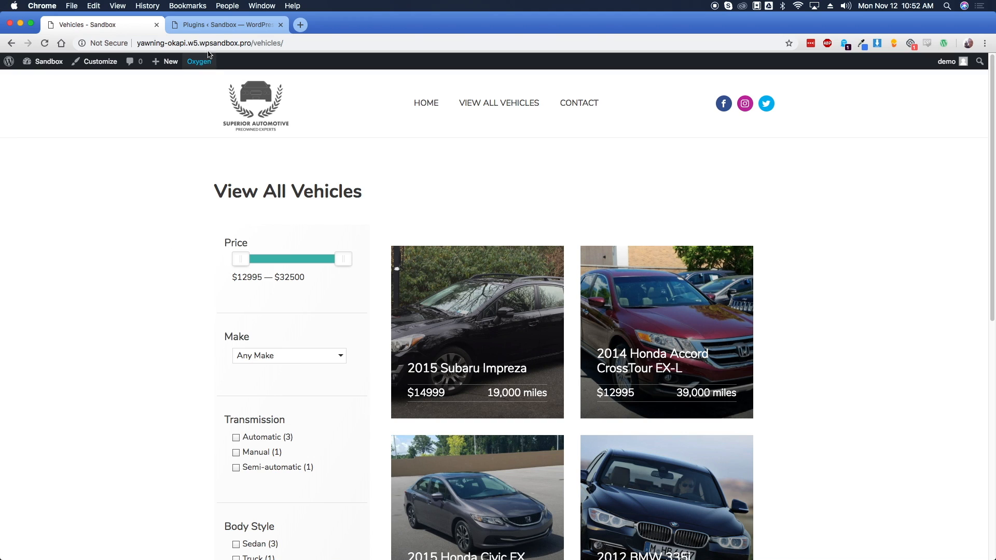
left_click(213, 25)
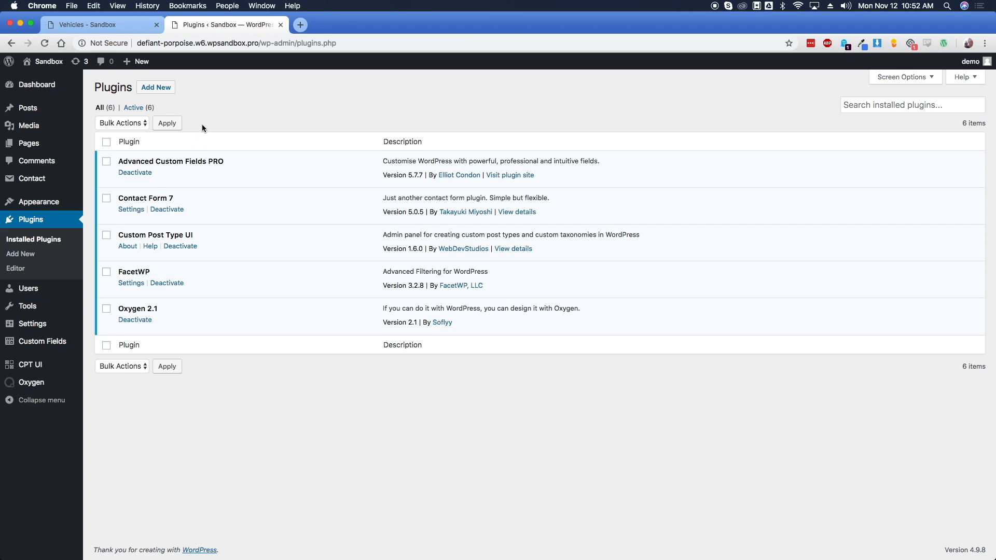
Go to CPT UI's Add/Edit Post Types page from the admin sidebar
mouse_move(38, 128)
left_click_drag(120, 235, 204, 234)
left_click(204, 234)
mouse_move(27, 369)
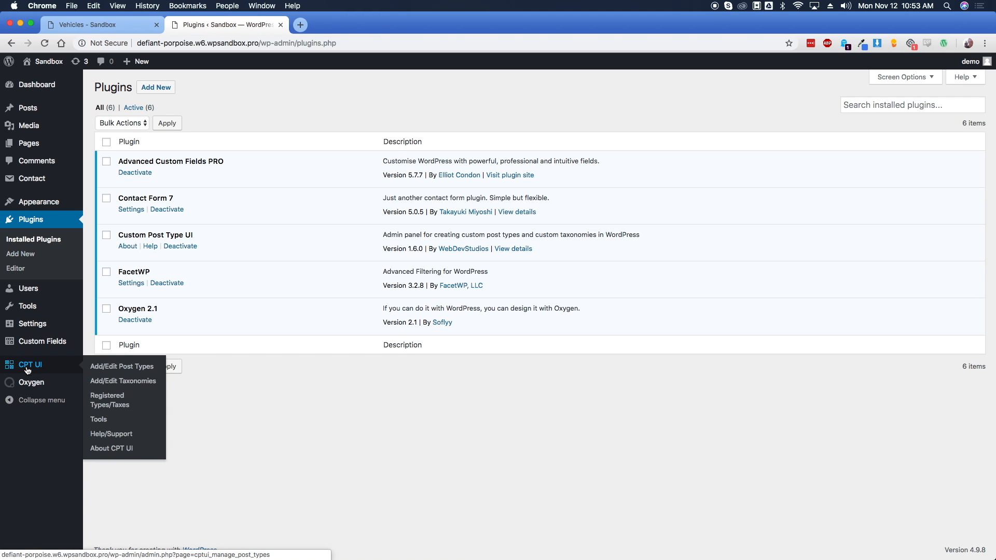
mouse_move(36, 345)
left_click(123, 370)
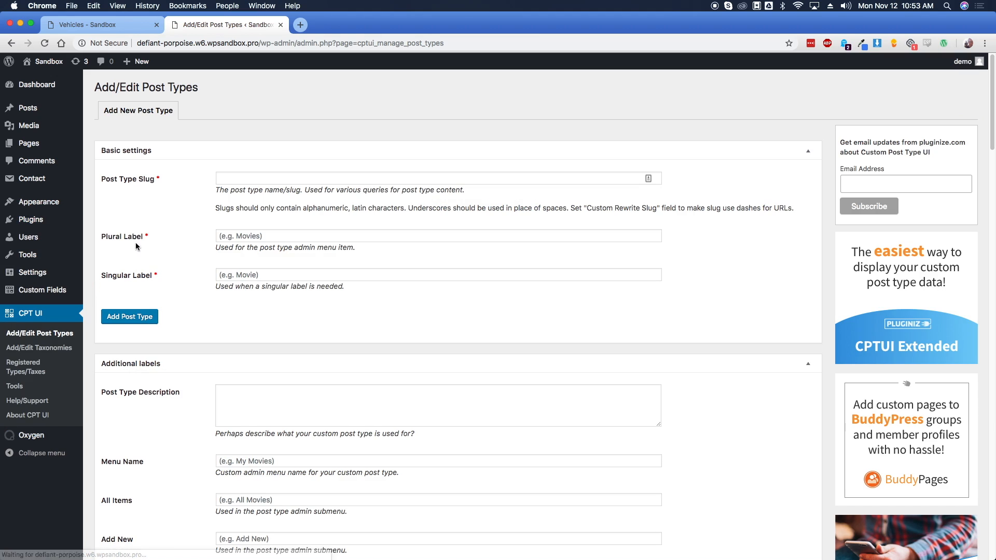
Add a post type with slug 'vehicles', plural label 'Vehicles' and singular label 'Vehicle'
left_click(247, 180)
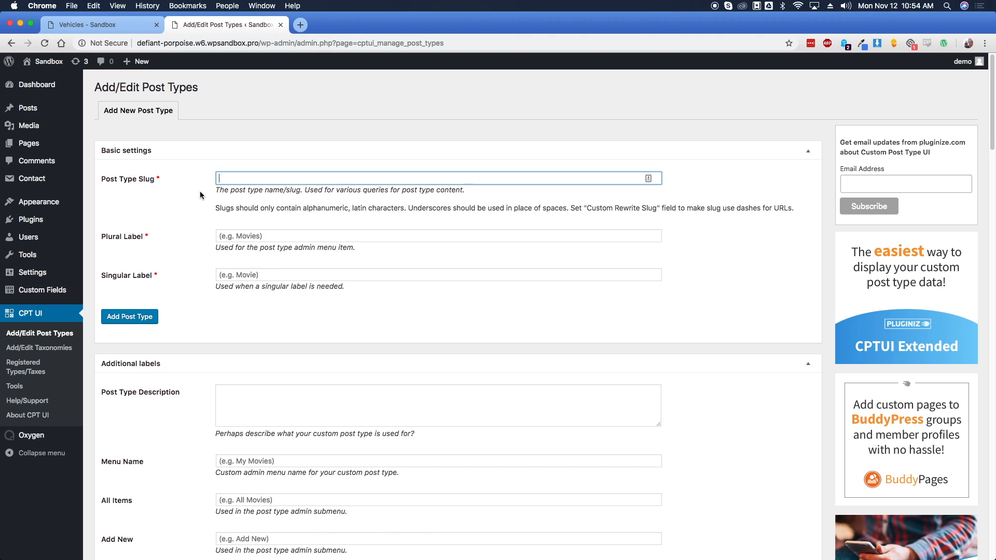
type("vehicles")
key("Tab")
type("Vehicles")
key("Tab")
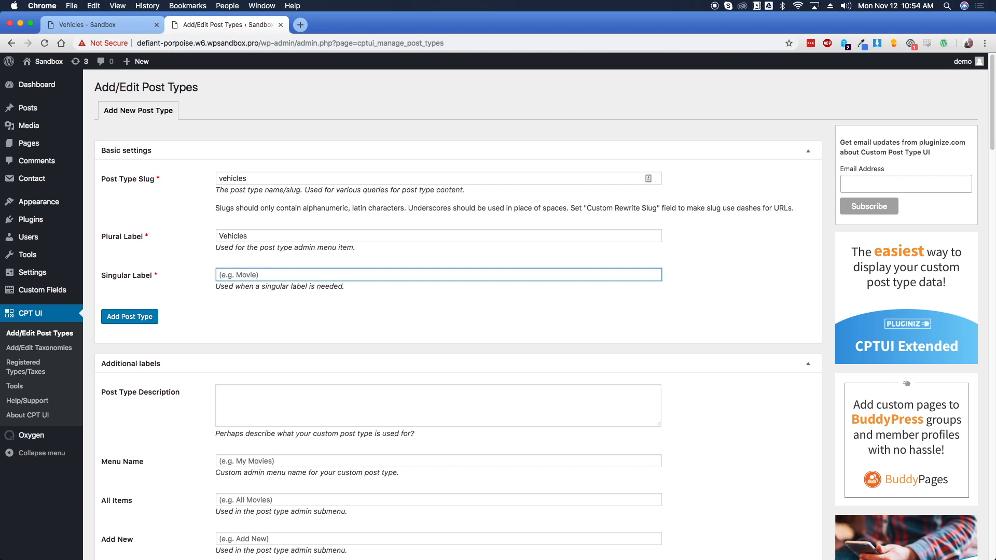
type("Vehicle")
left_click(137, 316)
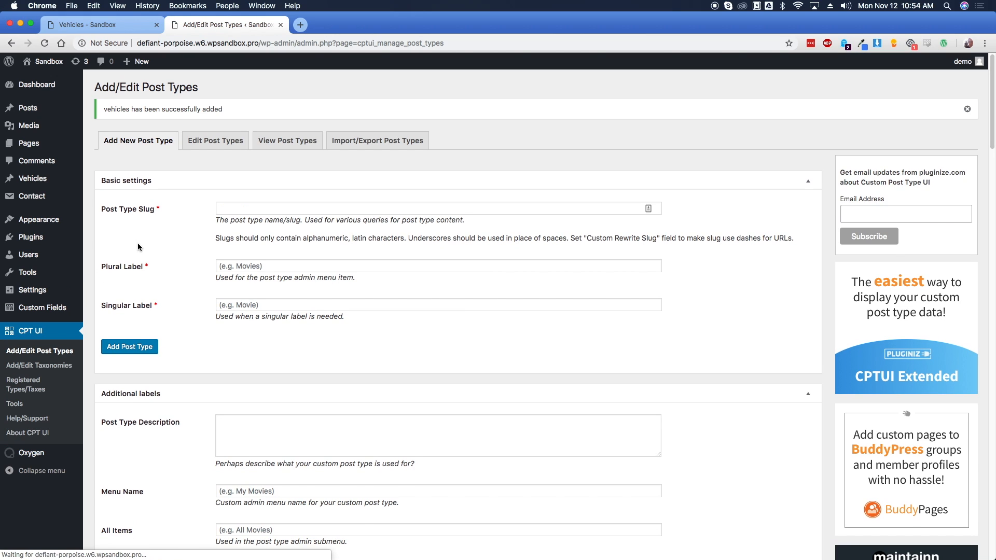
Select the Vehicles post type for editing
left_click(223, 144)
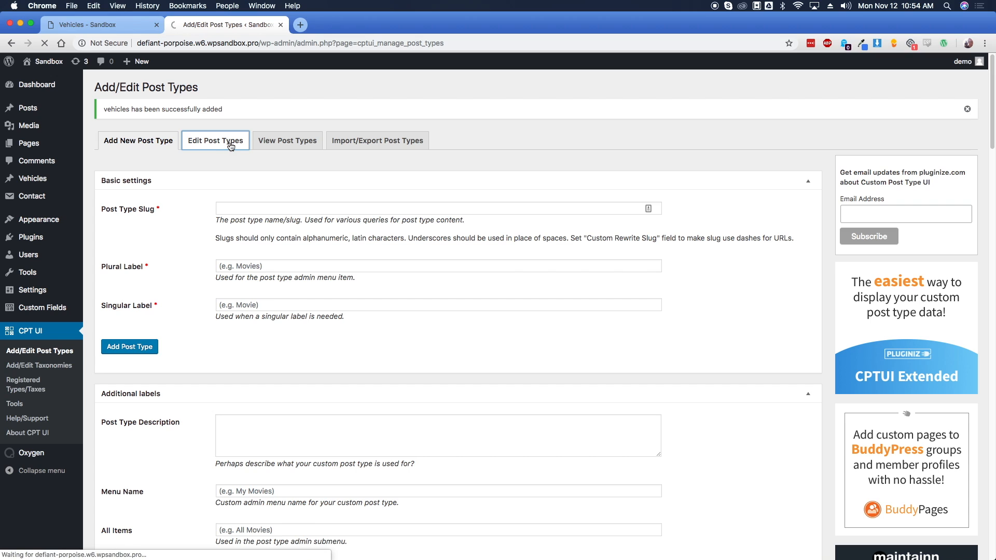
left_click(145, 139)
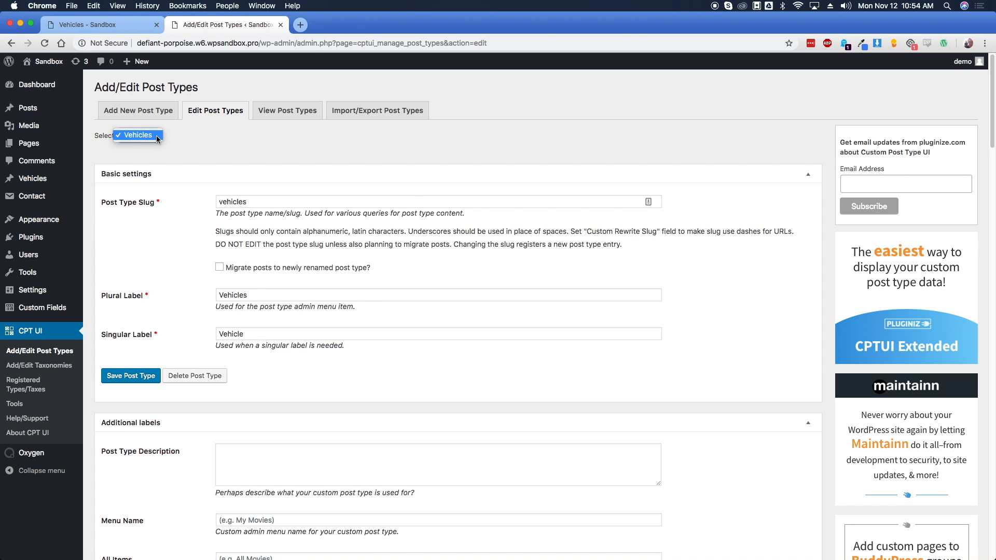
left_click(154, 138)
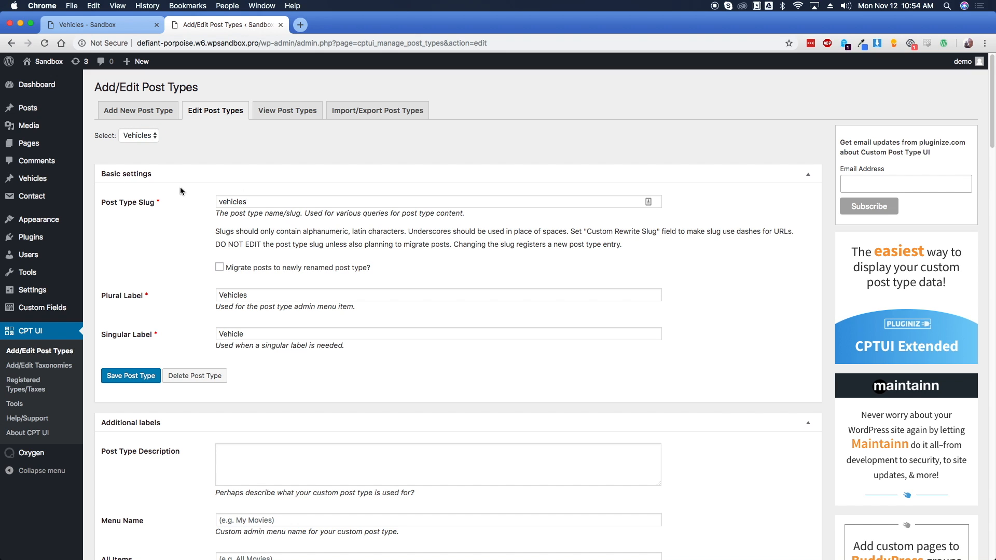
Set the Vehicles post type's Has Archive option to True
left_click_drag(989, 123, 985, 360)
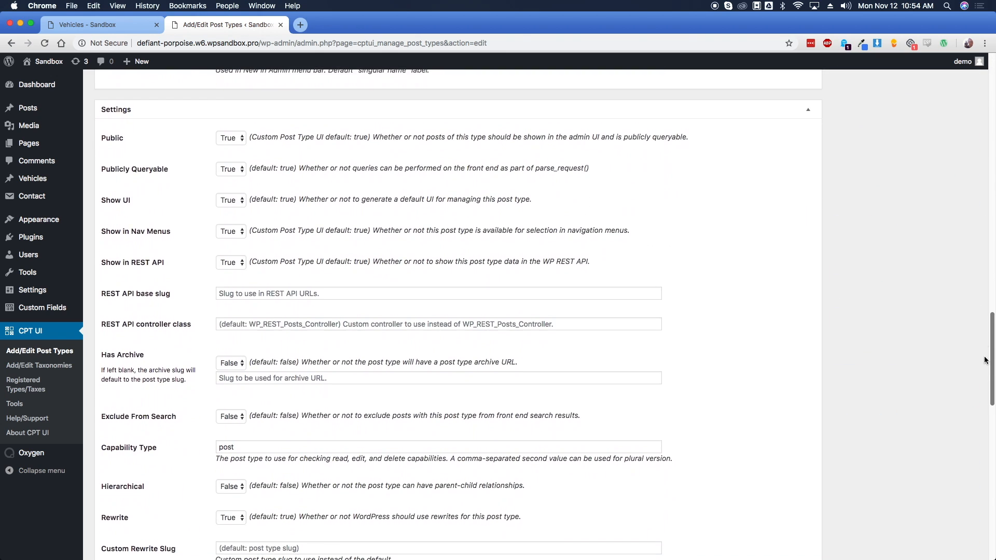
left_click_drag(102, 356, 148, 359)
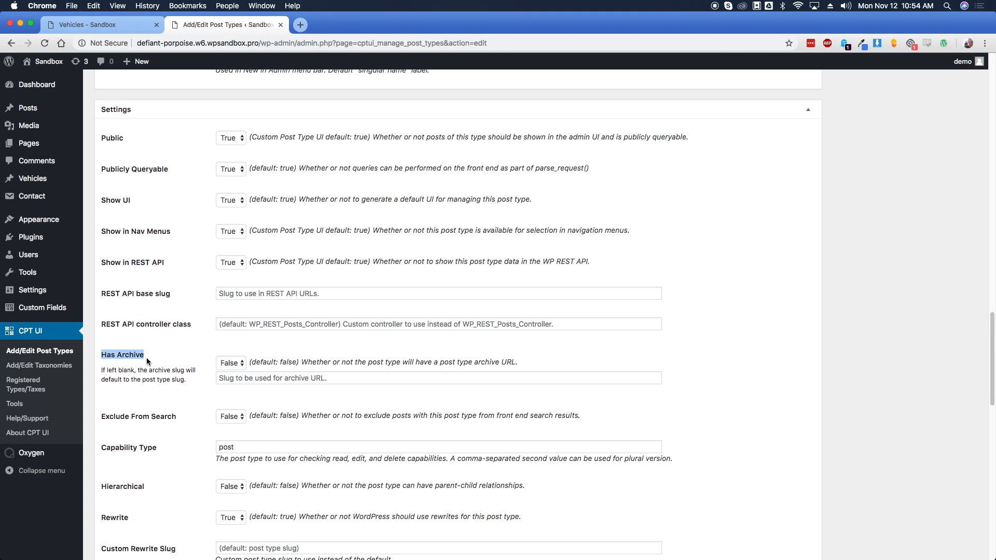
left_click(234, 365)
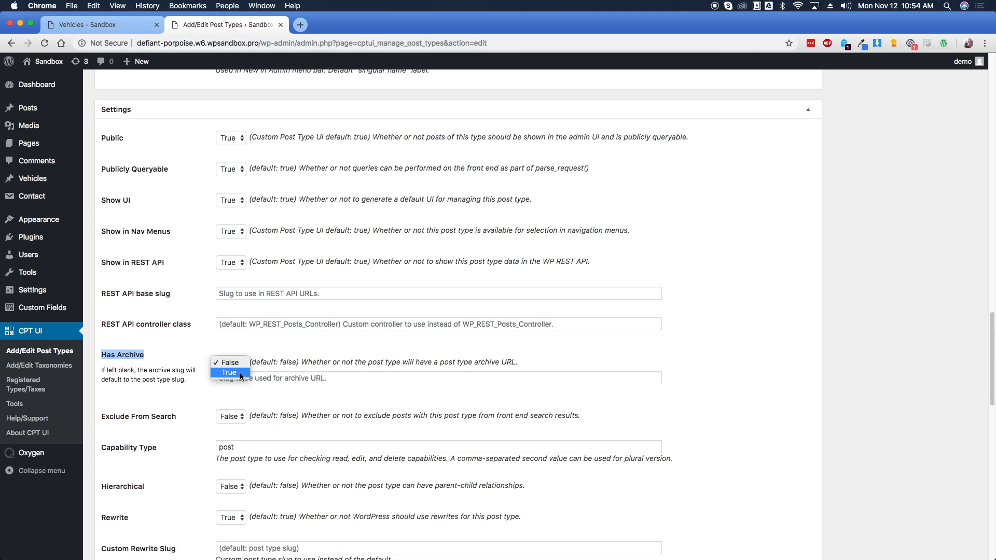
left_click(237, 374)
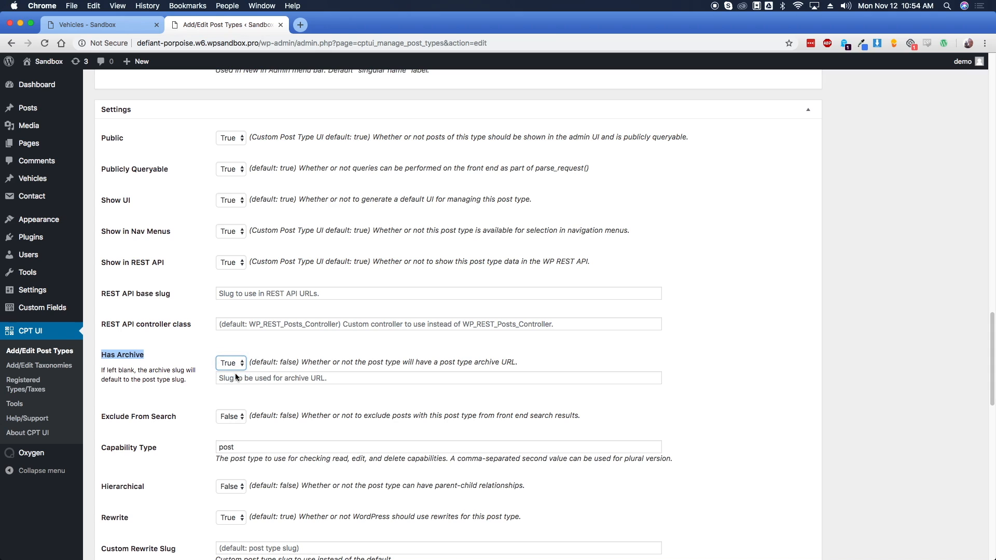
left_click(187, 356)
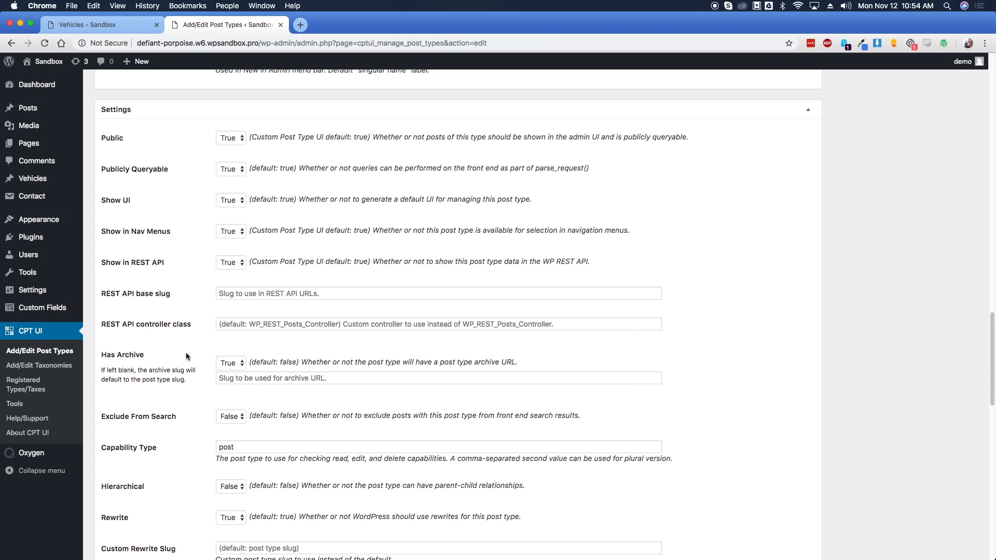
left_click(231, 364)
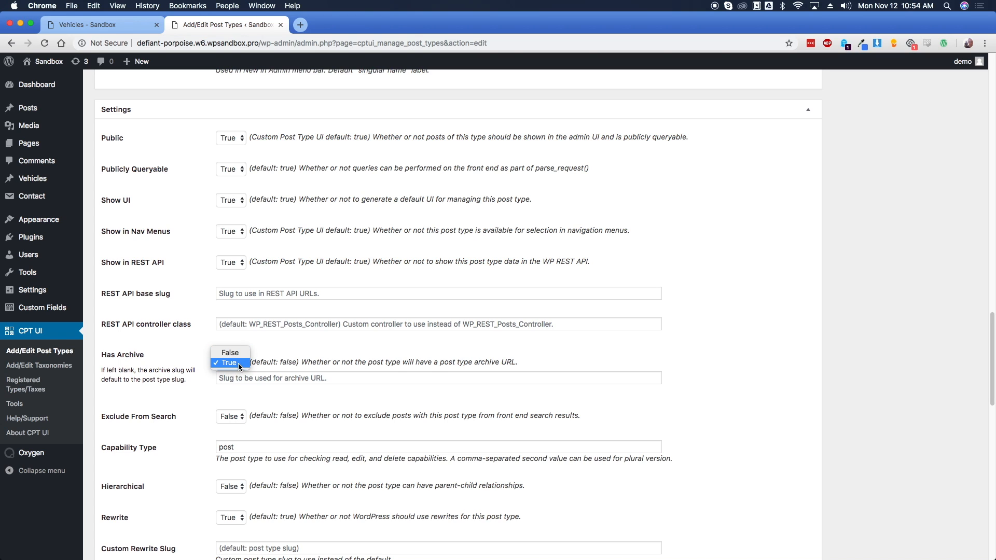
left_click(186, 357)
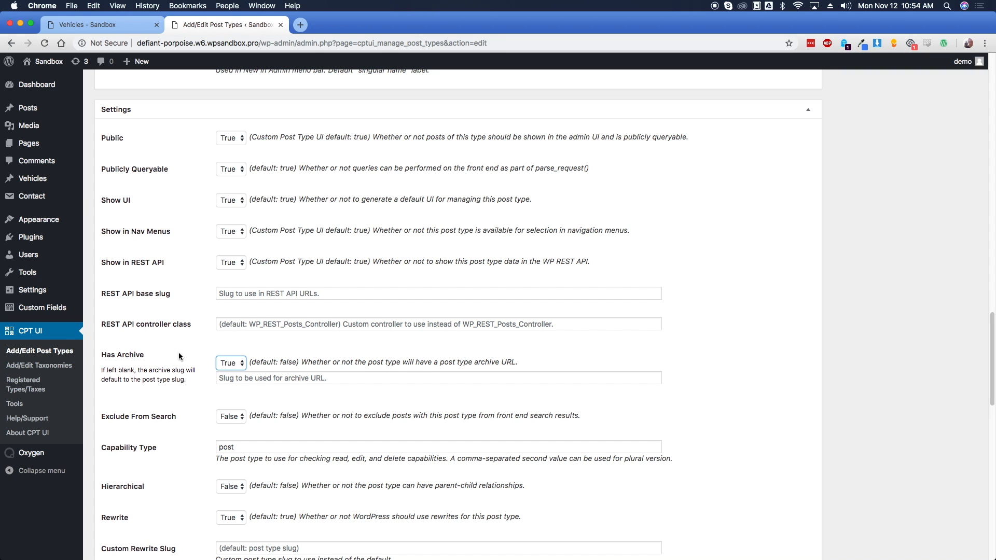
left_click(228, 363)
left_click(149, 366)
left_click(95, 373)
Choose graywheel.png from the media library as the menu icon
scroll(95, 373, "down", 7)
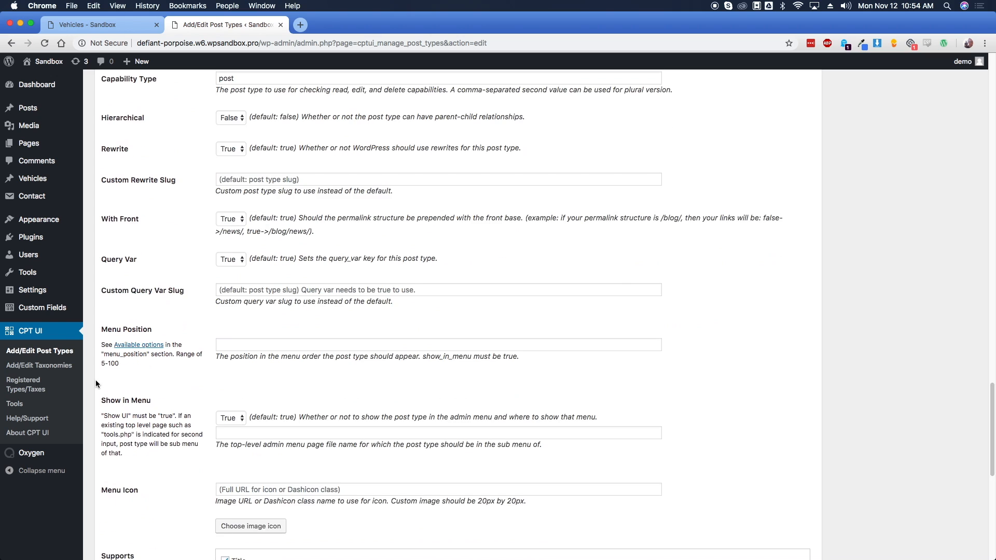
scroll(96, 384, "down", 2)
left_click(243, 434)
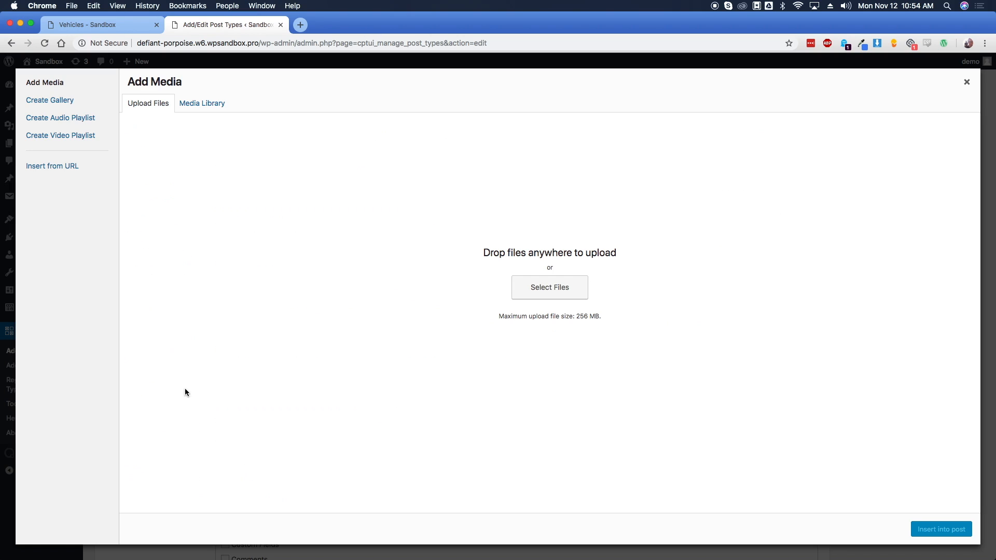
left_click(203, 103)
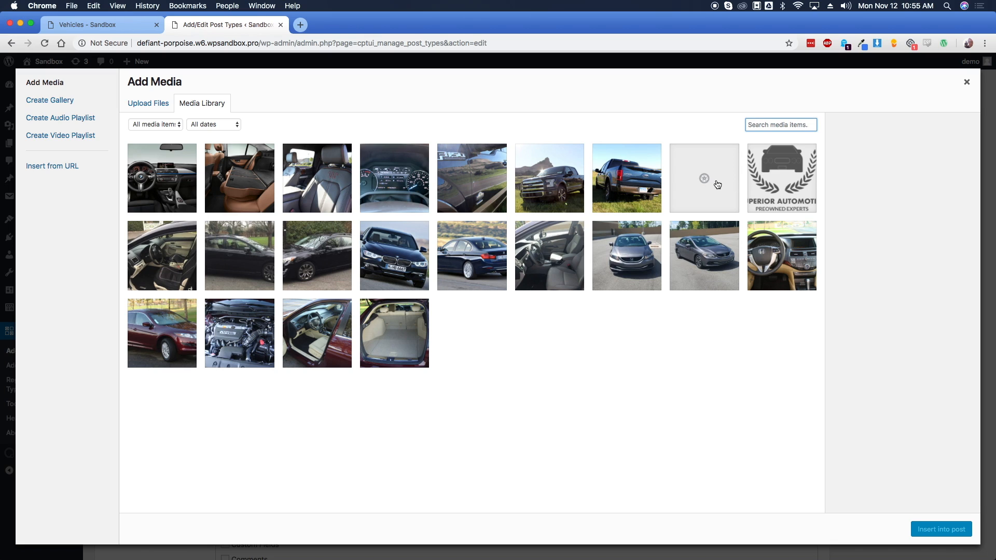
left_click(705, 210)
left_click(930, 528)
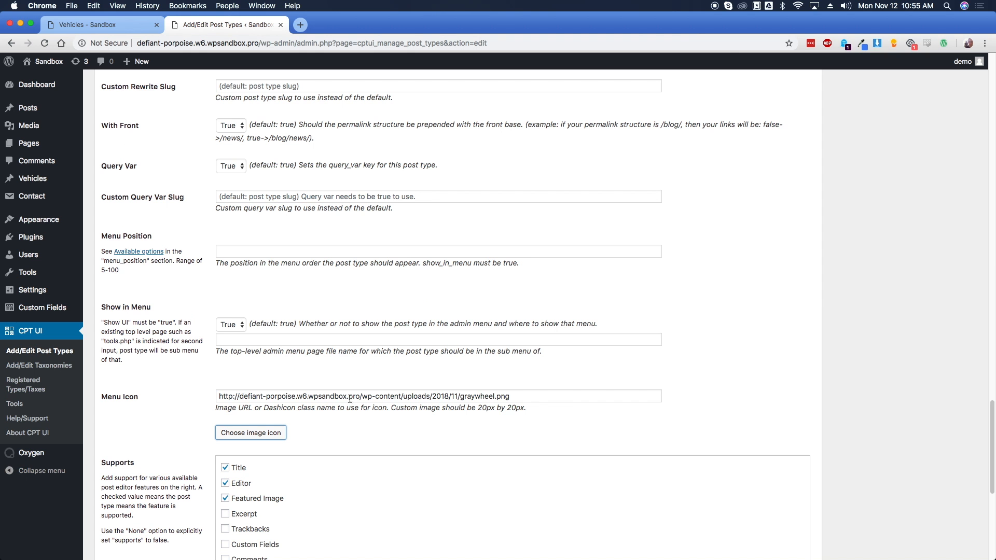
Enable Categories and Tags (WP Core) and save the post type
scroll(180, 383, "down", 6)
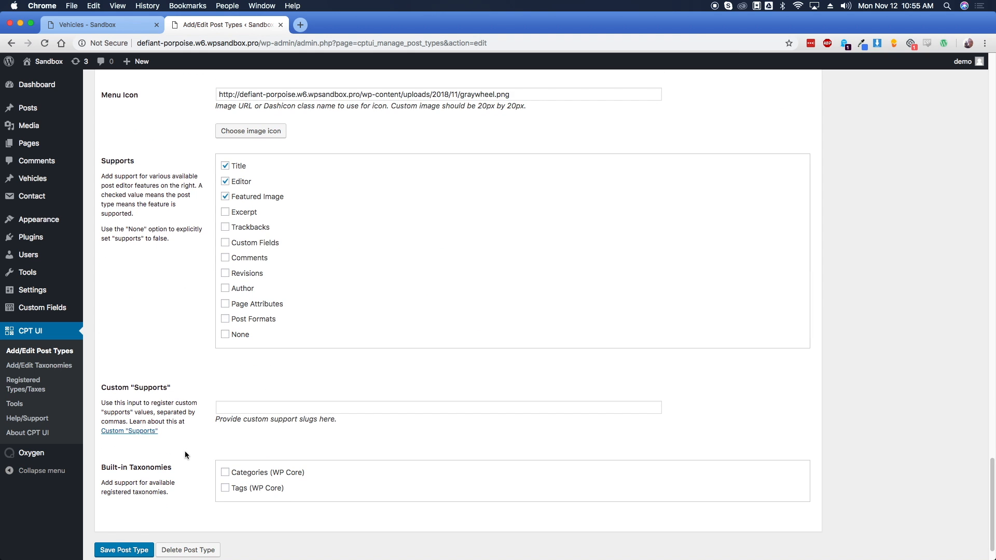
left_click(245, 474)
left_click(243, 488)
left_click(130, 550)
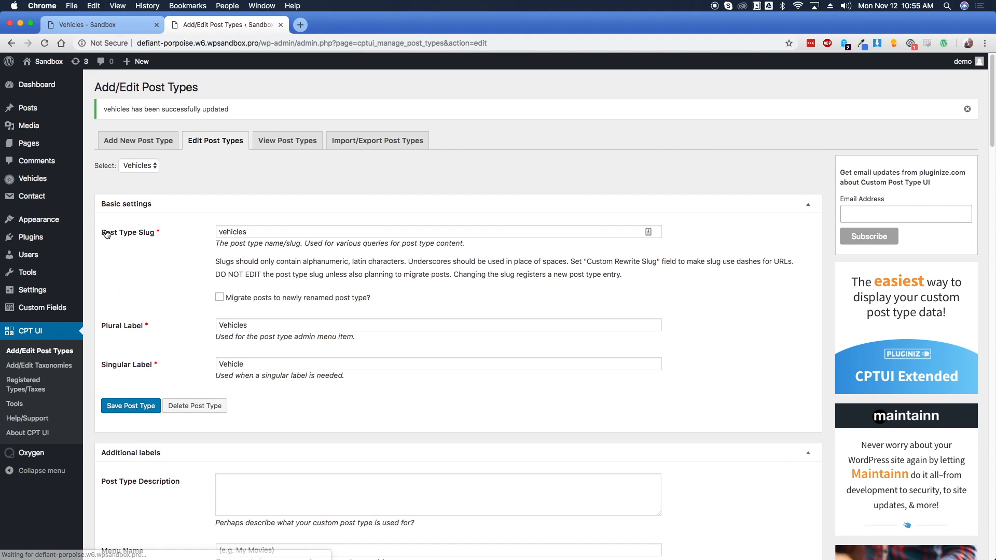
Start a new field group under Custom Fields > Field Groups and begin typing its title
mouse_move(12, 187)
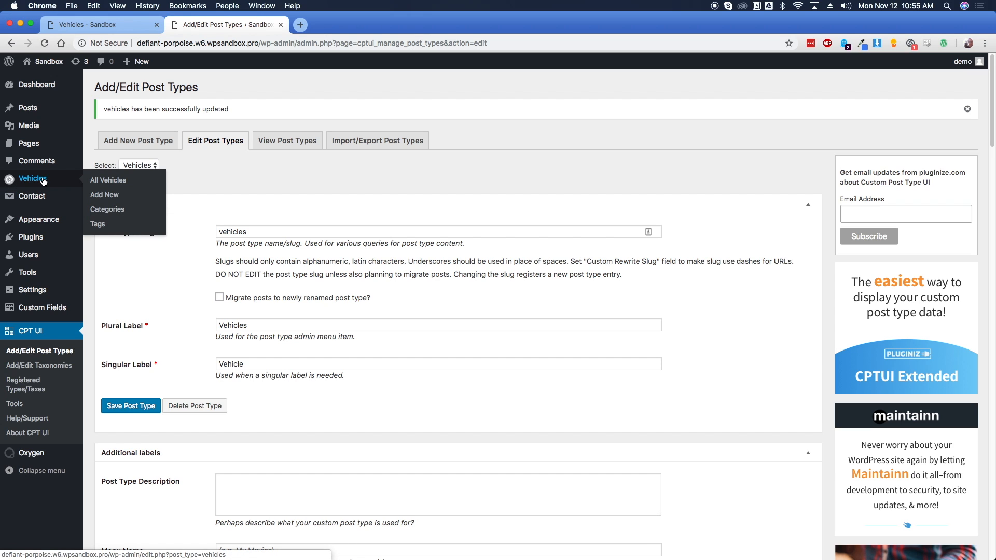
mouse_move(46, 315)
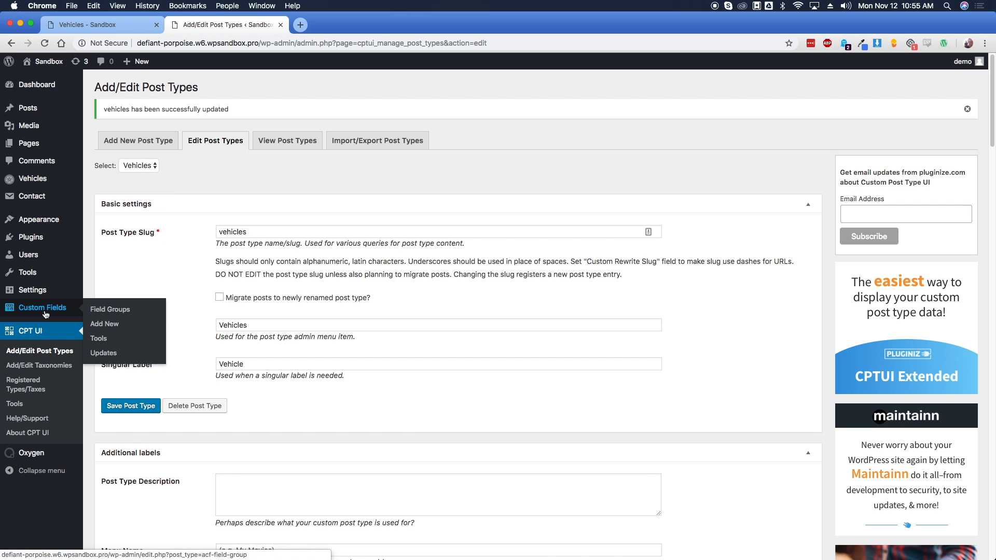
left_click(100, 312)
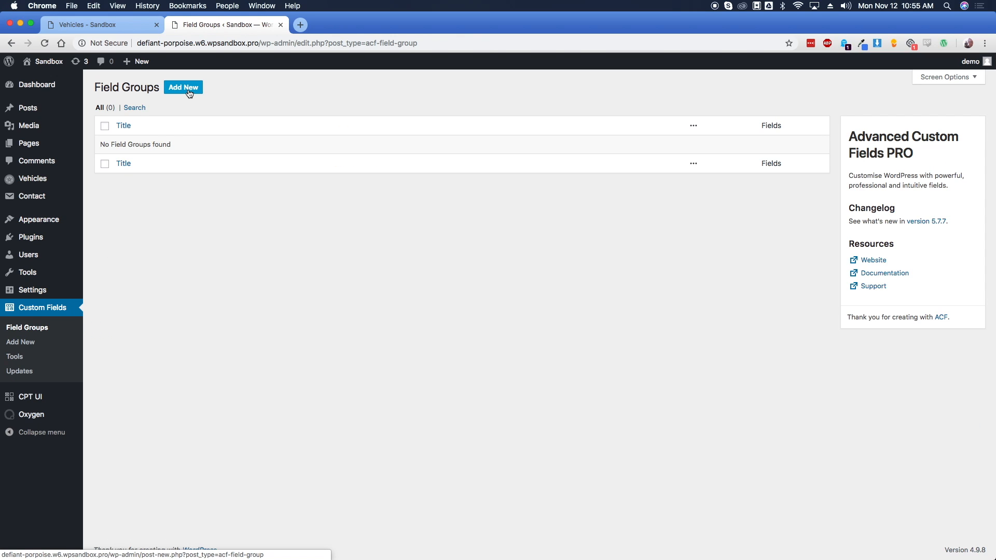
left_click(188, 88)
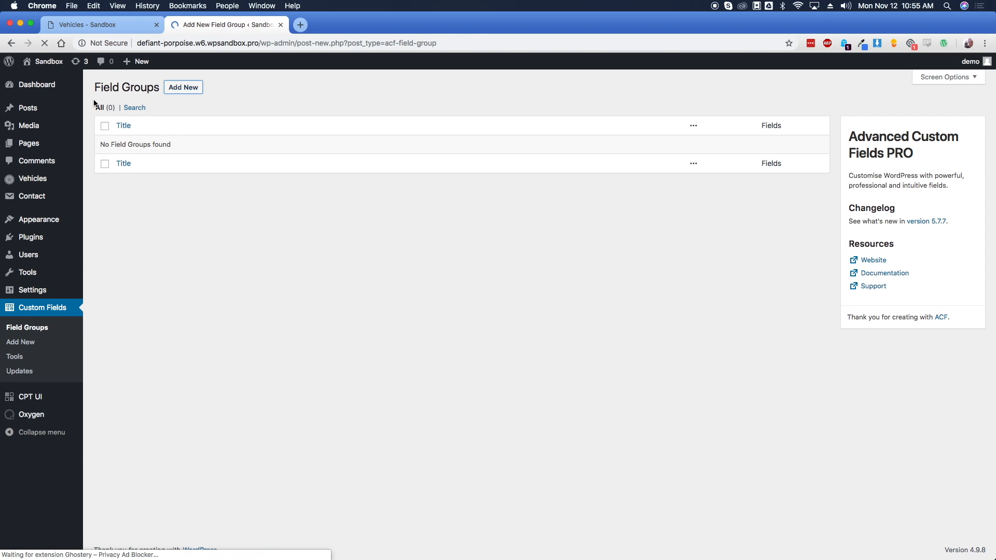
type("Vheicle")
key("BackSpace")
key("BackSpace")
key("BackSpace")
key("BackSpace")
key("BackSpace")
key("BackSpace")
Title the group 'Vehicle Details' with location rule Post Type is equal to Vehicle
type("Vehicle Details")
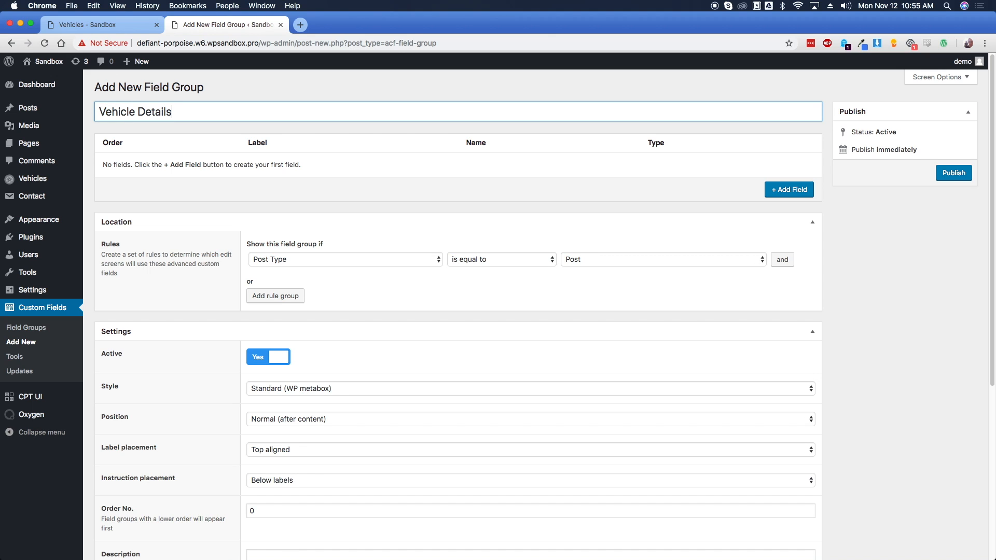
left_click(326, 263)
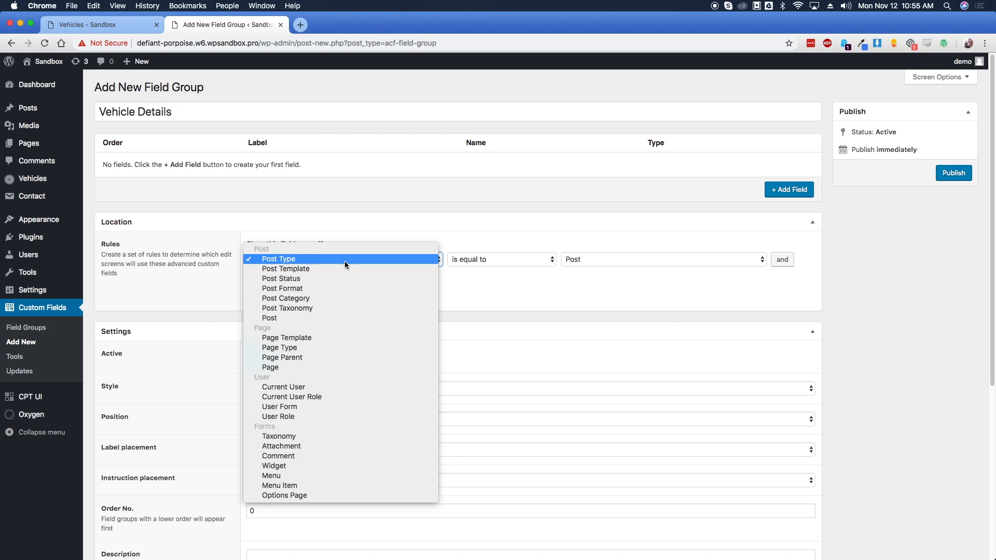
left_click(515, 265)
left_click(589, 260)
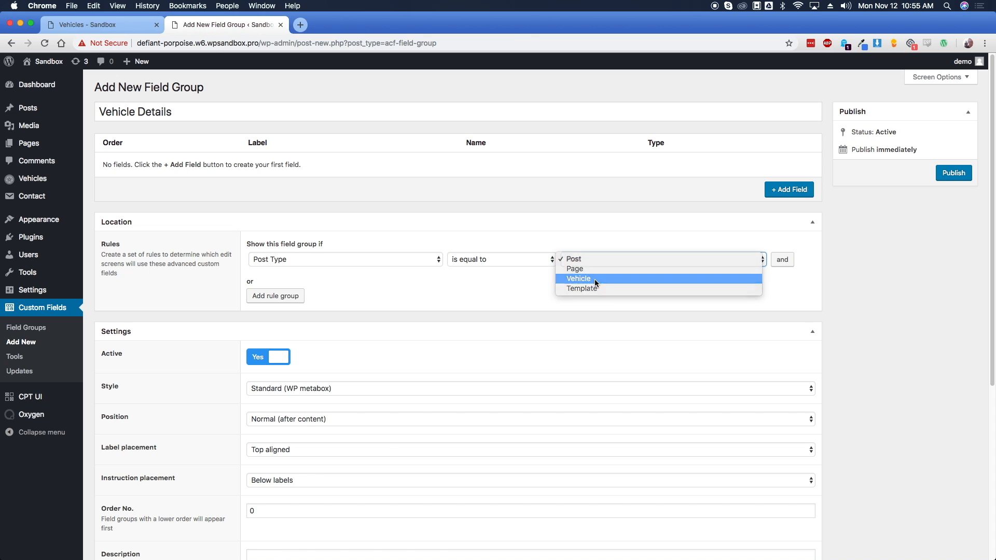
left_click(594, 279)
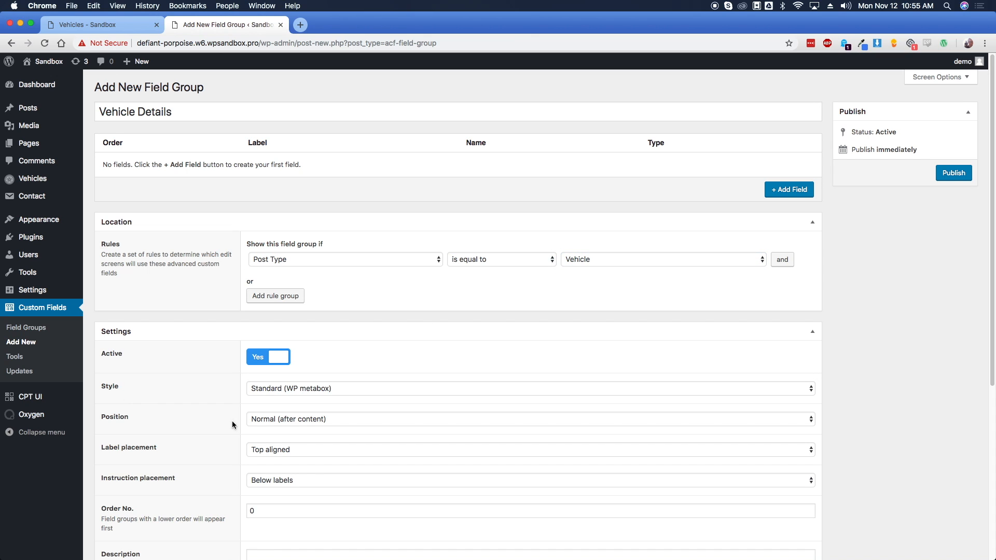
Set Position to High (after title) and add the first field
left_click(293, 419)
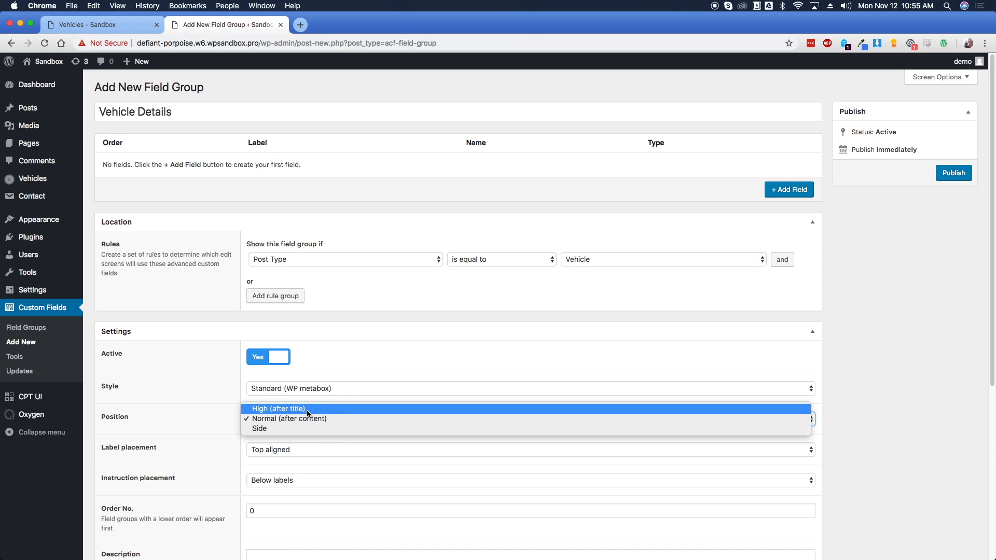
left_click(307, 409)
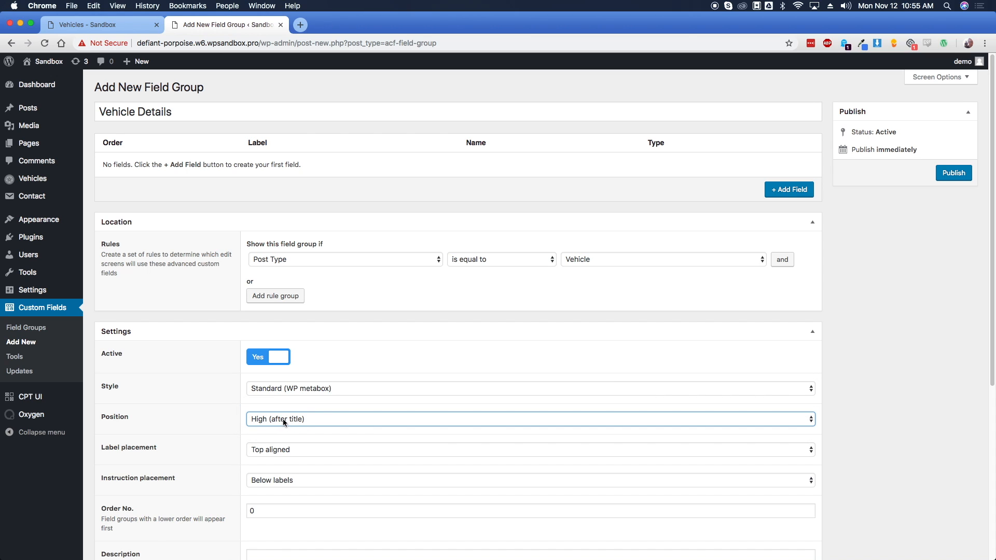
left_click_drag(112, 112, 177, 112)
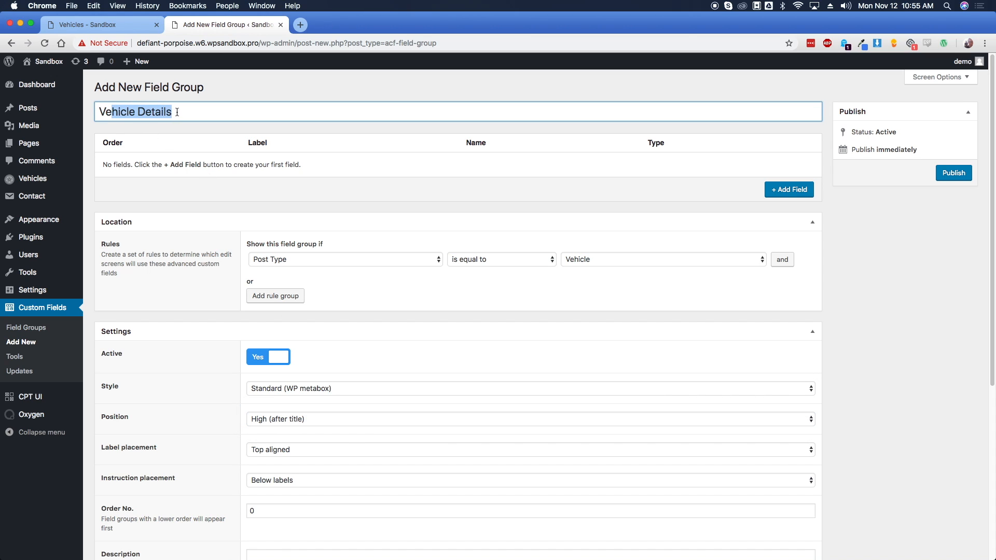
left_click(184, 112)
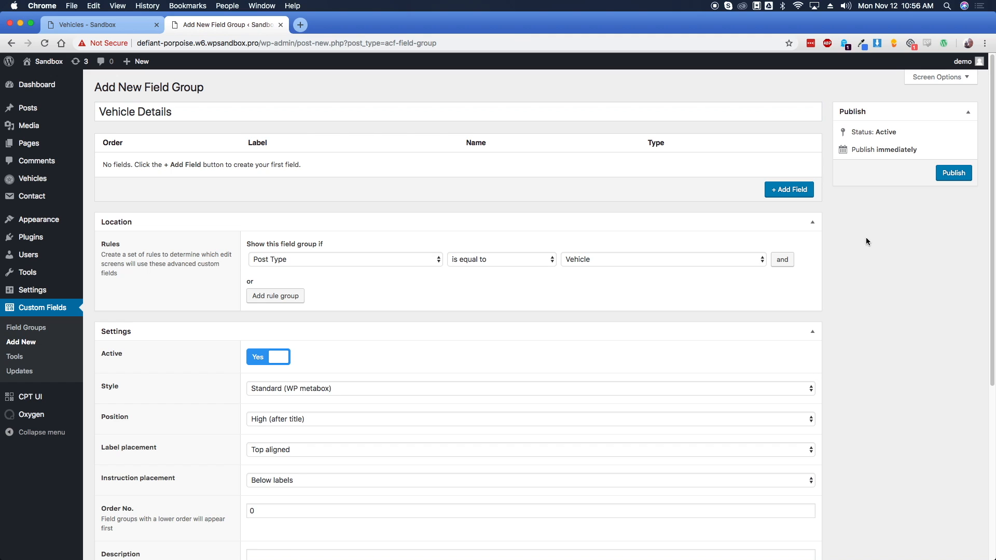
left_click(785, 192)
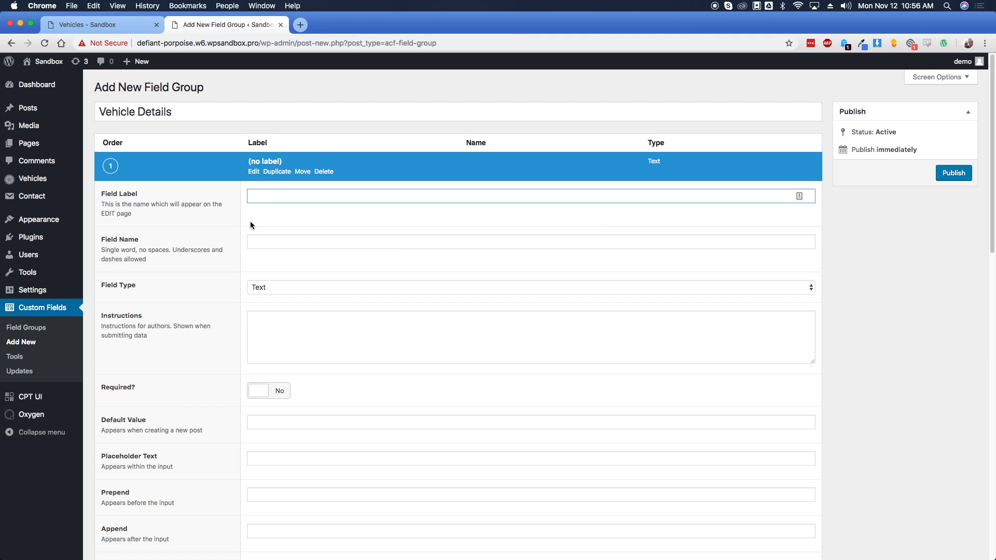
Label the first field 'Price' and keep it a Text field
type("Price")
key("Tab")
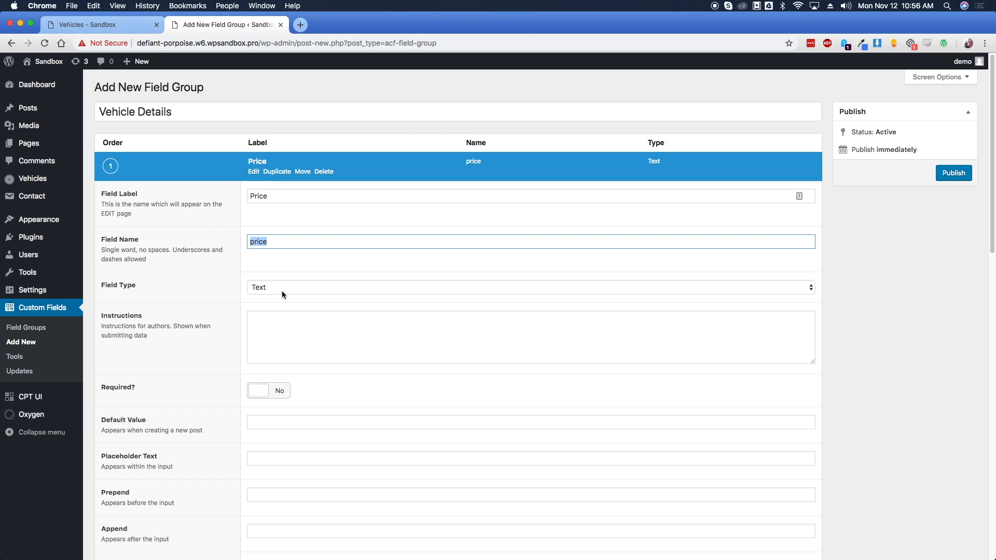
left_click(281, 293)
left_click(281, 288)
scroll(221, 356, "down", 5)
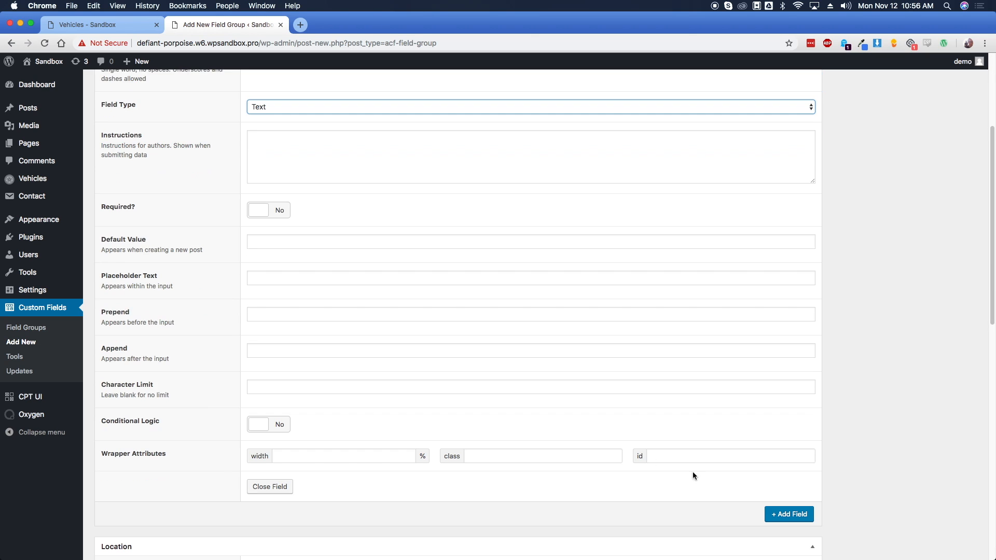
Add a second field labelled 'Color' with auto-filled name 'color'
left_click(786, 514)
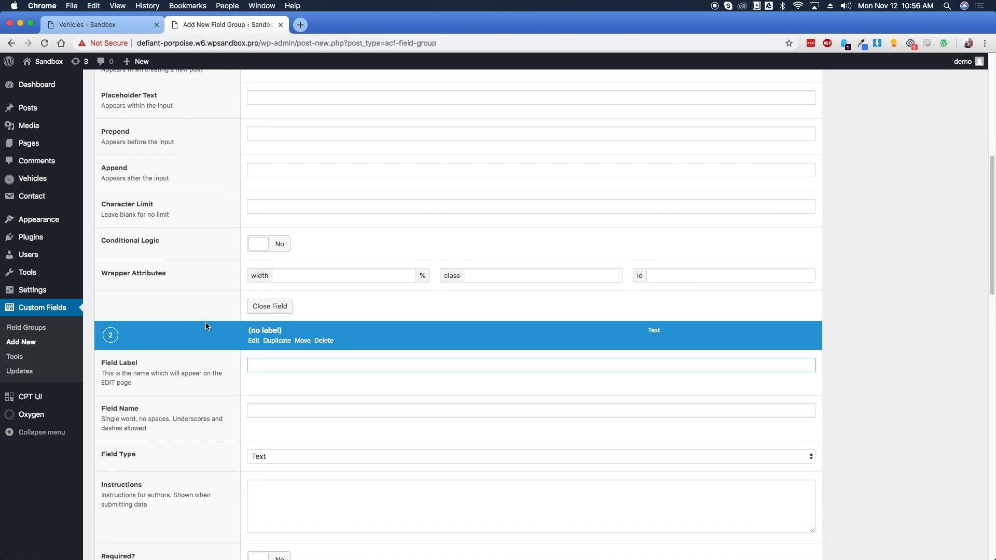
type("Color")
key("Tab")
scroll(369, 347, "down", 3)
left_click(260, 262)
double_click(259, 263)
left_click(286, 262)
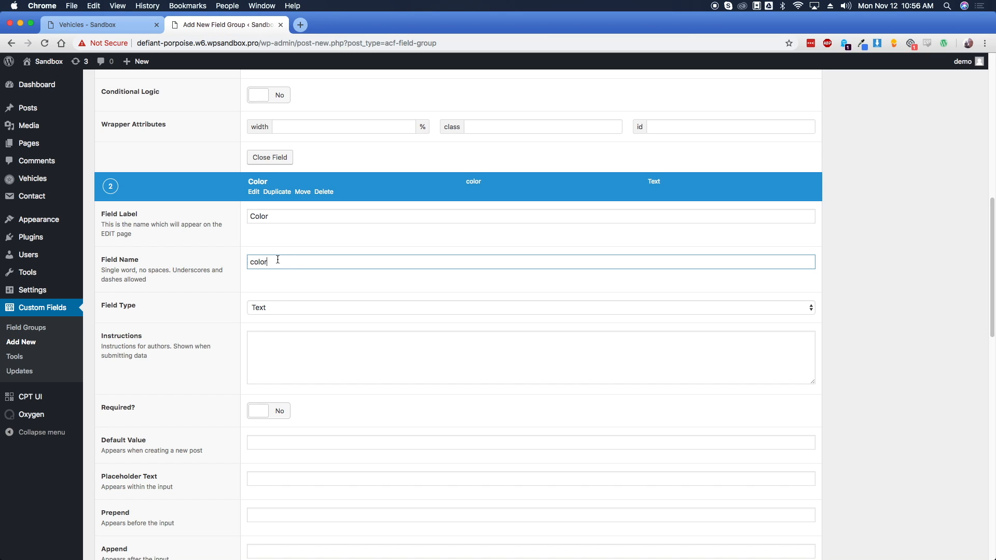
left_click_drag(250, 262, 268, 262)
left_click(231, 279)
scroll(231, 300, "down", 6)
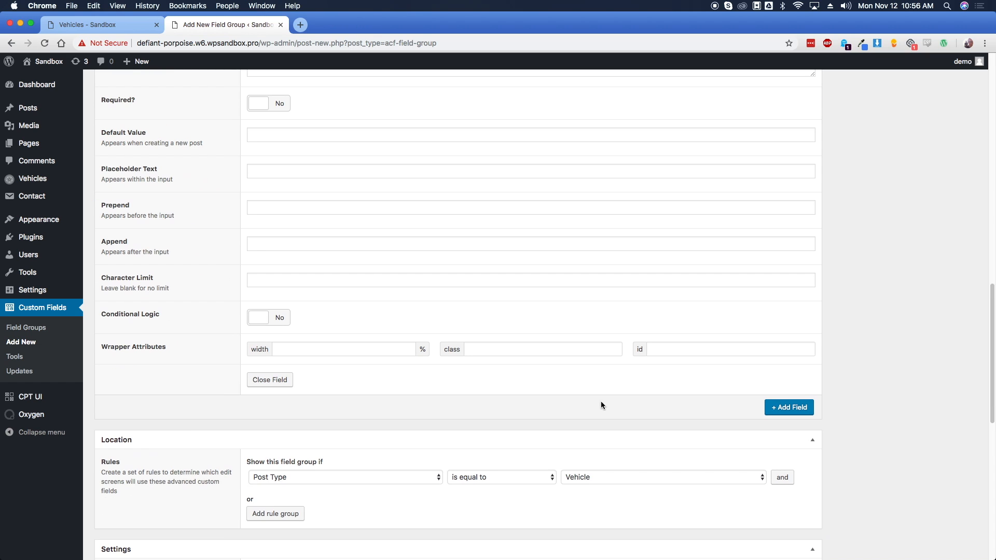
Add fields labelled 'Make', 'Mileage' and 'Transmission'
left_click(803, 406)
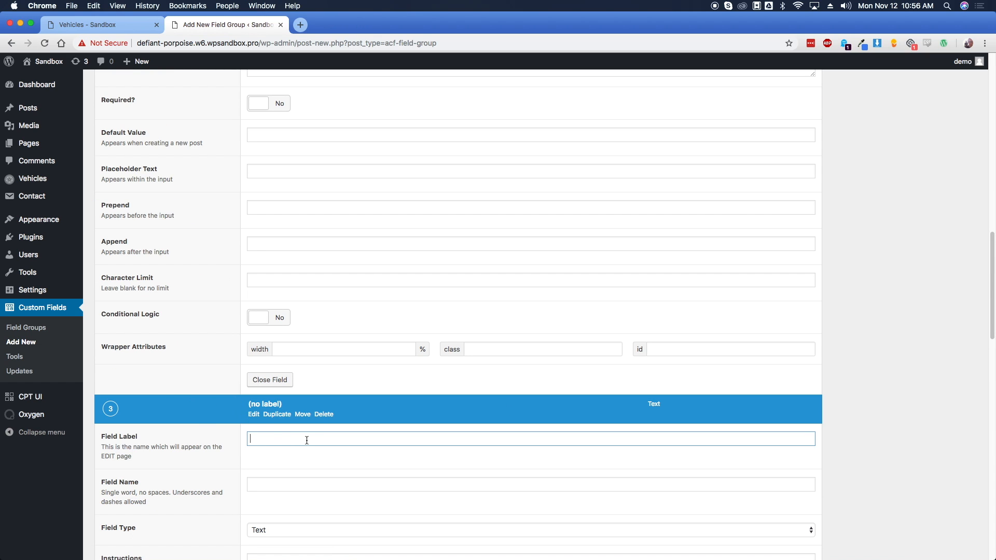
type("Make")
scroll(239, 378, "down", 8)
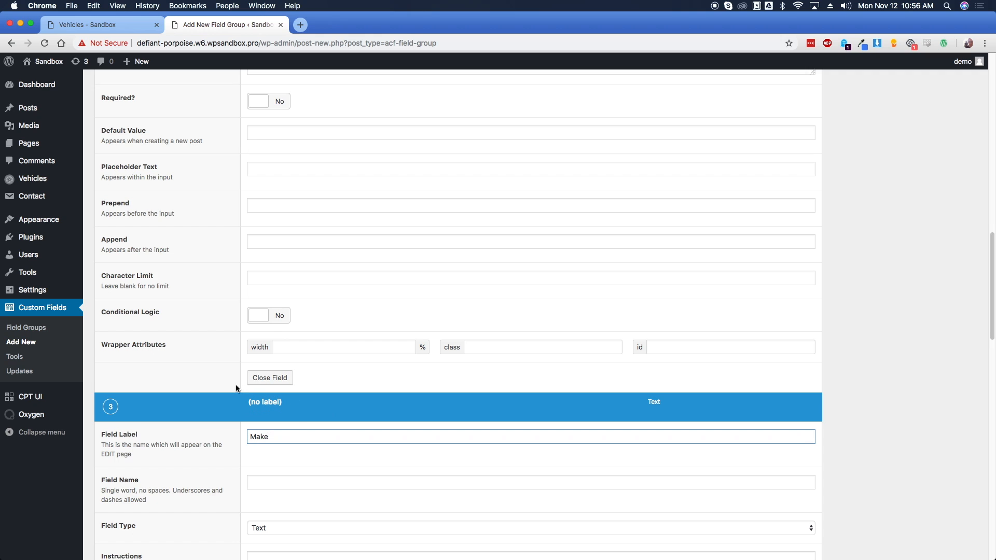
left_click(777, 539)
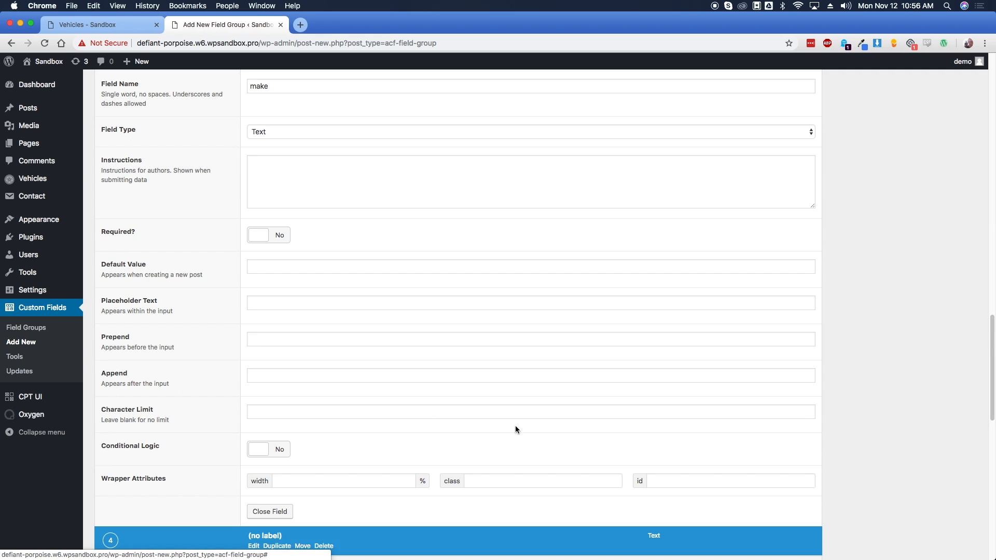
type("Mileage")
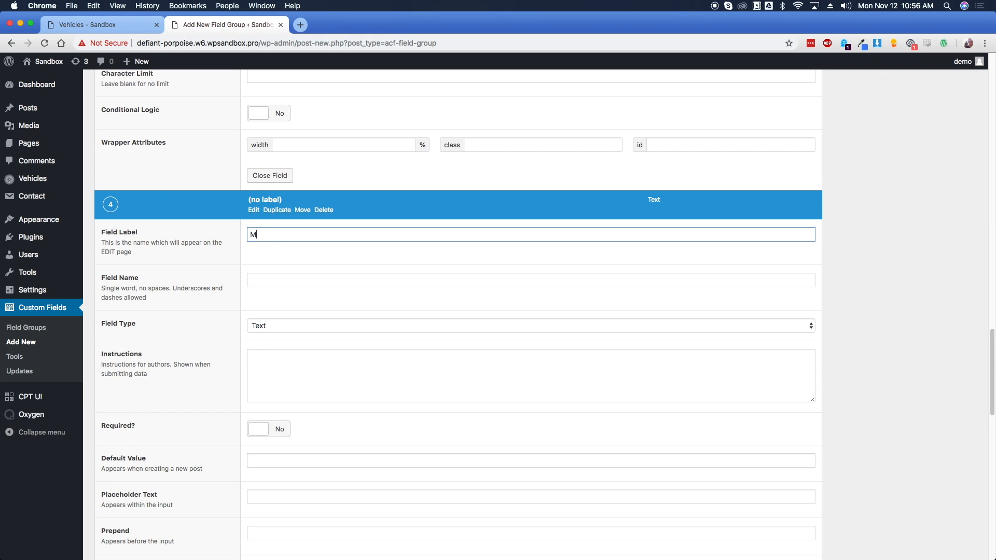
key("Tab")
scroll(466, 363, "down", 6)
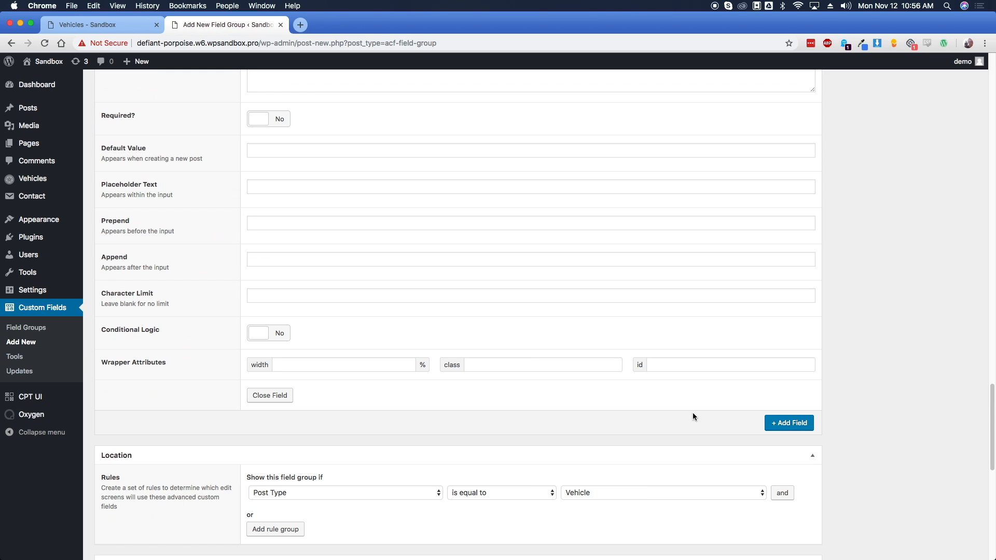
left_click(778, 425)
scroll(187, 345, "down", 2)
type("Transmission")
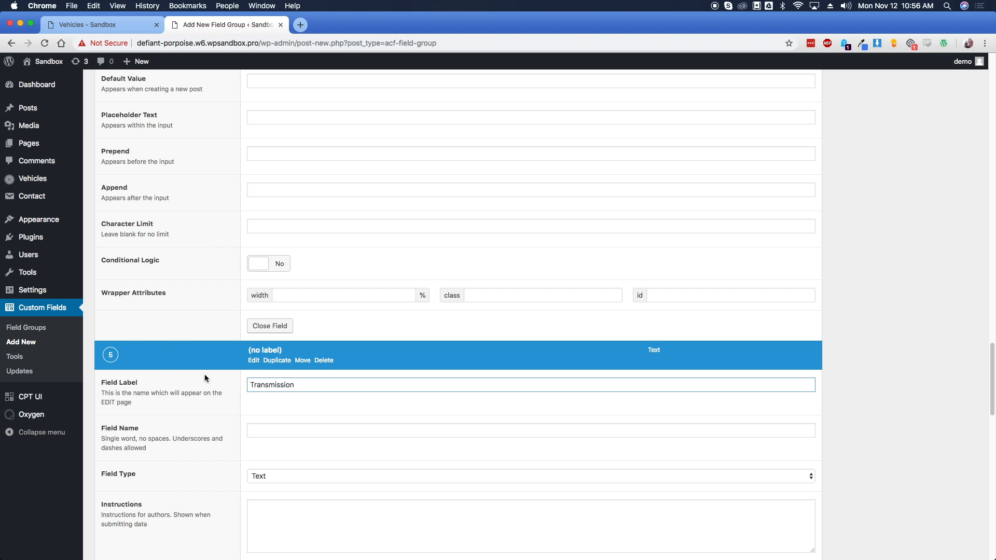
Change the Transmission field type to Select
scroll(208, 376, "down", 5)
left_click(275, 330)
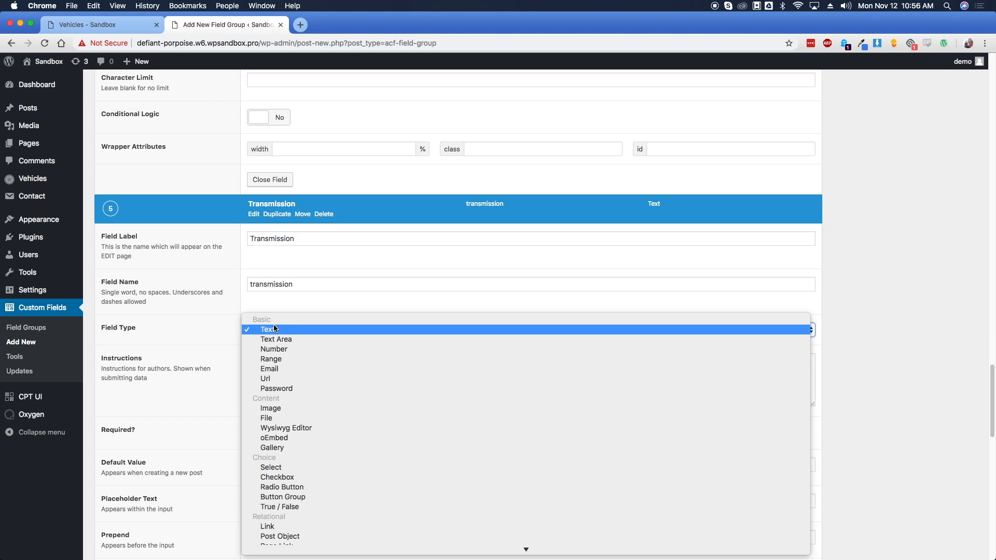
left_click(279, 468)
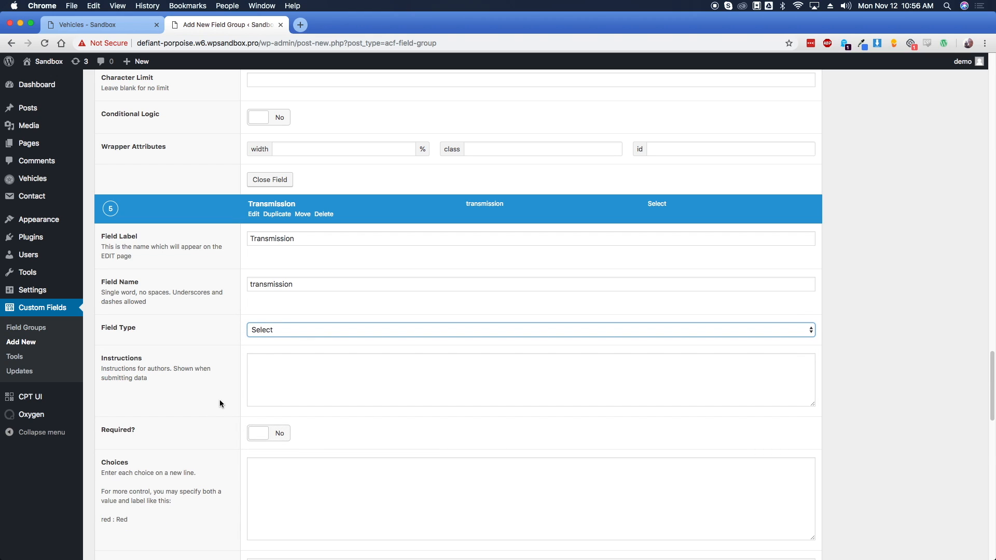
scroll(221, 399, "down", 2)
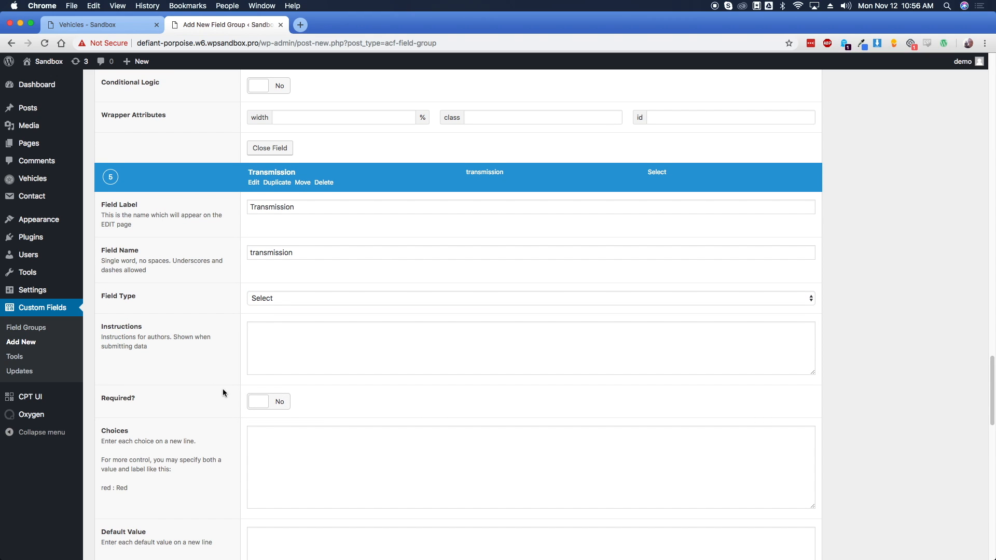
scroll(217, 384, "down", 1)
Enter choices Automatic, Semi-automatic and Manual, then add a sixth field
left_click(305, 437)
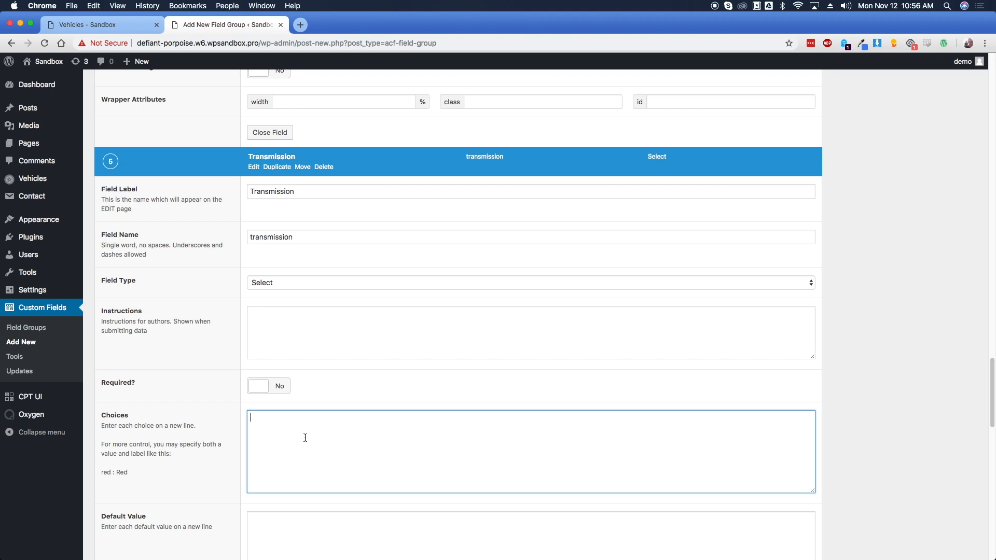
type("Automatic")
key("Return")
type("Semi-automatic")
key("Return")
type("Manual")
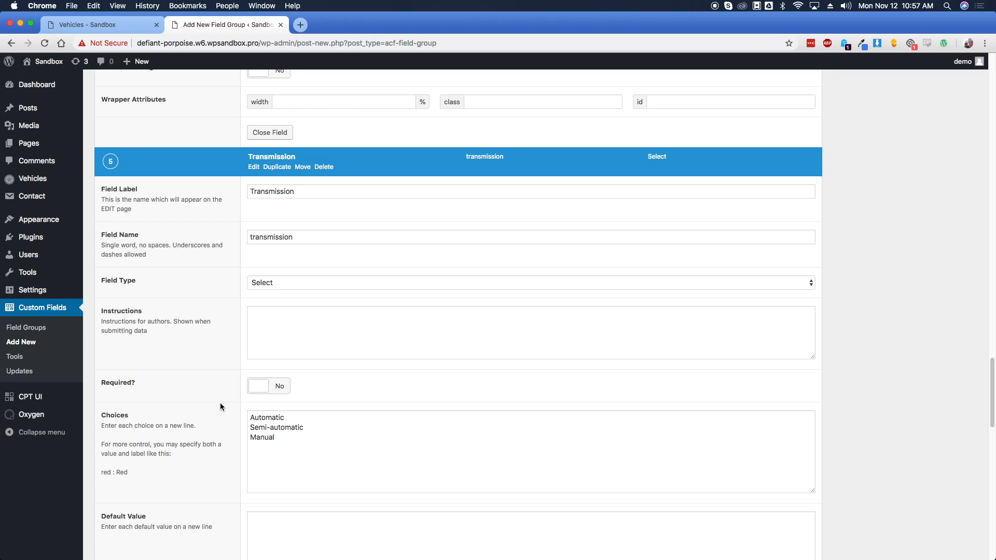
left_click_drag(249, 417, 283, 435)
left_click(282, 435)
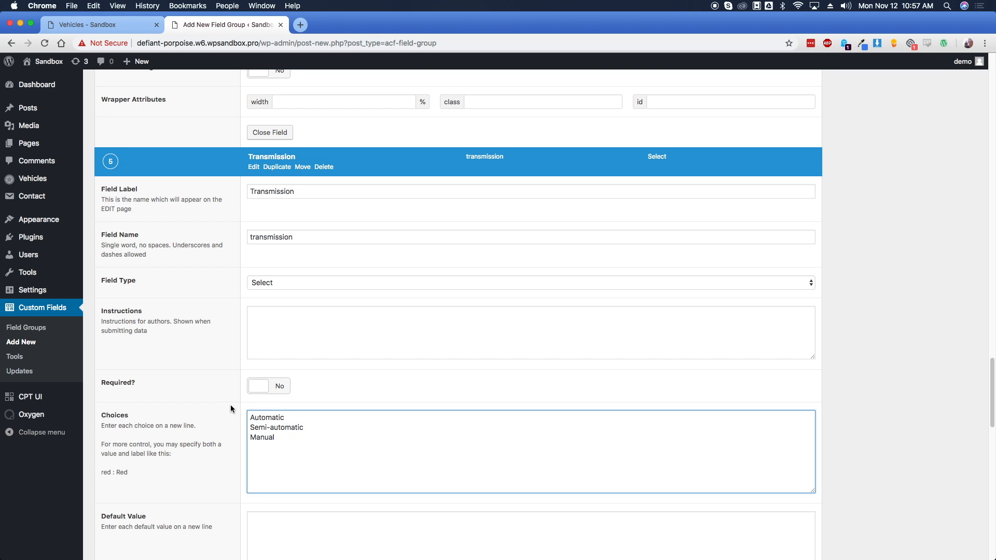
scroll(234, 410, "down", 7)
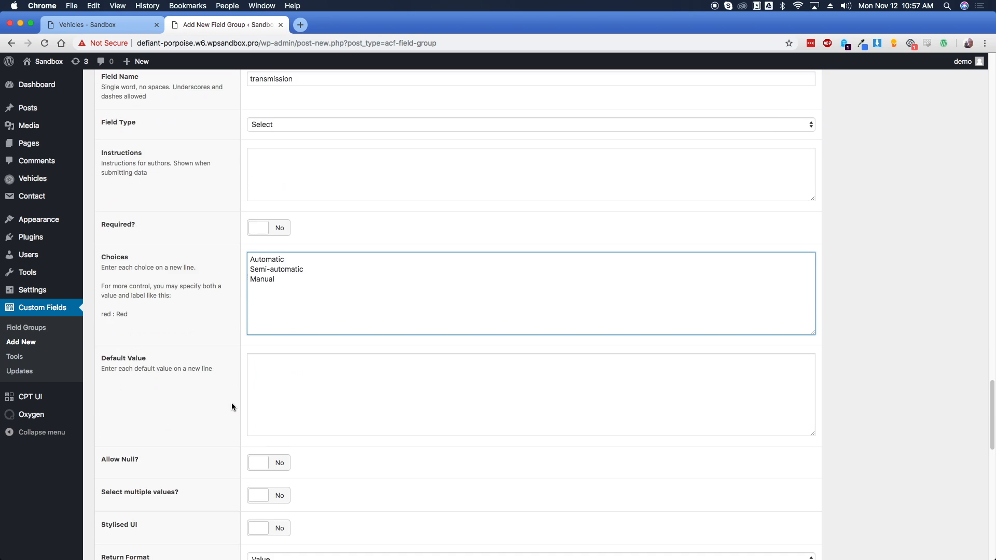
left_click(788, 485)
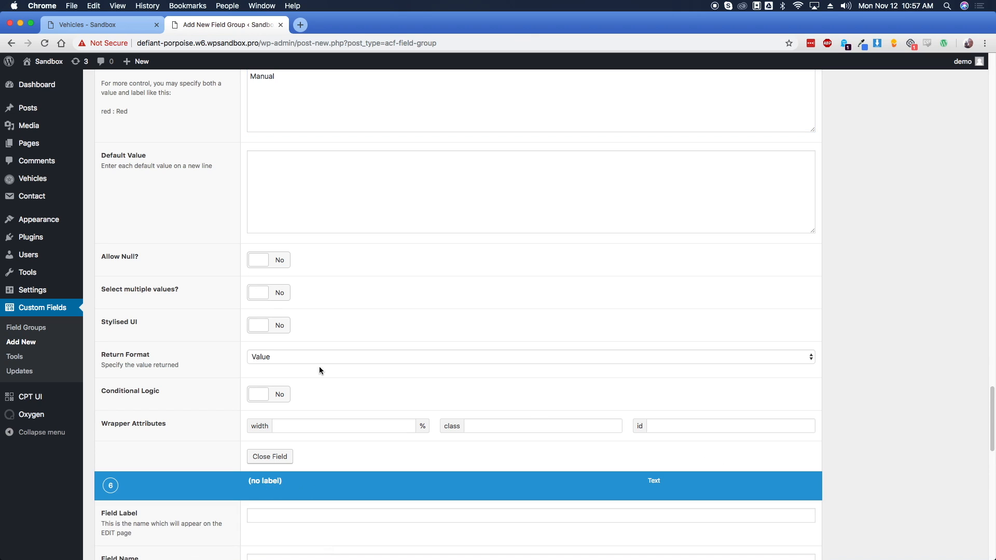
Add a field labelled Min City MPG, named min_city_mpg
scroll(221, 343, "down", 2)
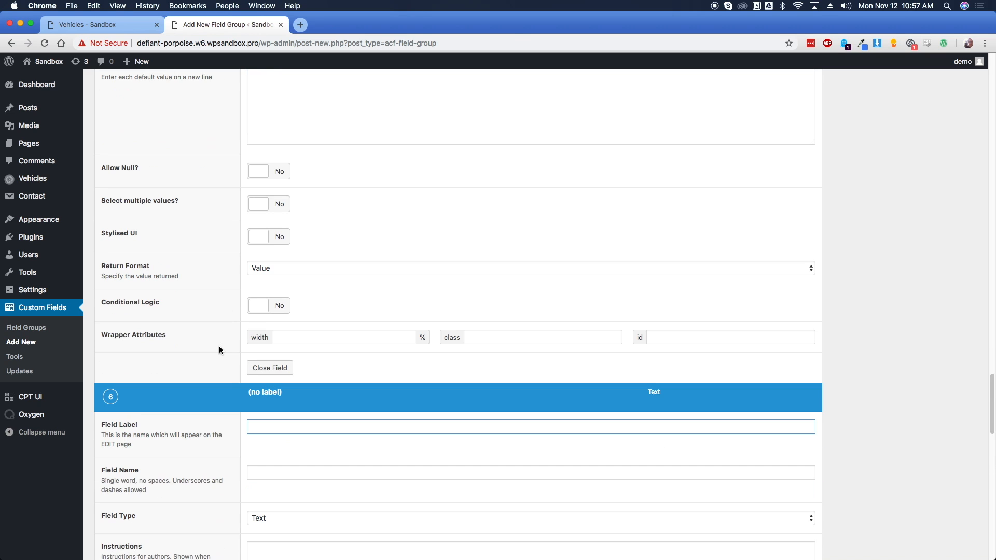
type("Min City MPG")
key("Tab")
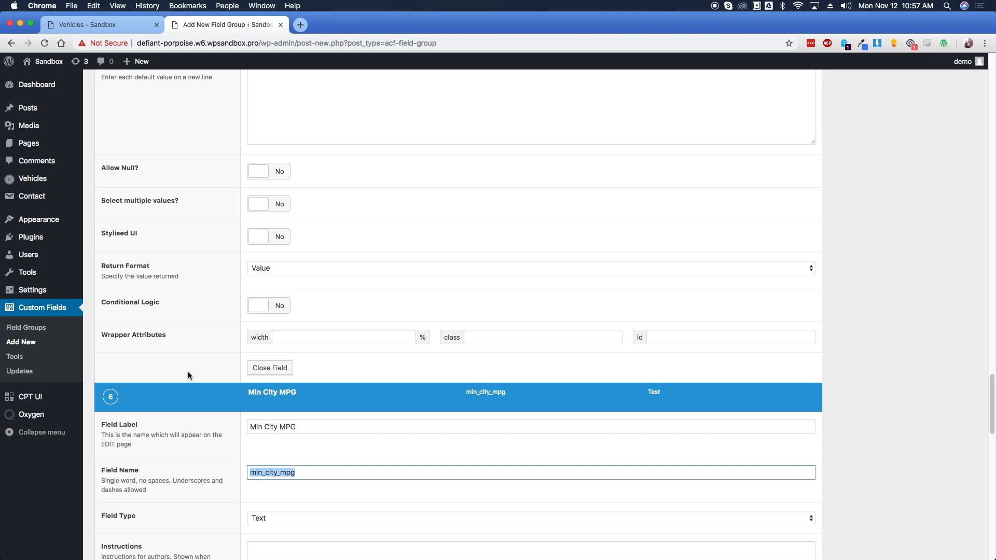
left_click(238, 431)
scroll(237, 429, "down", 4)
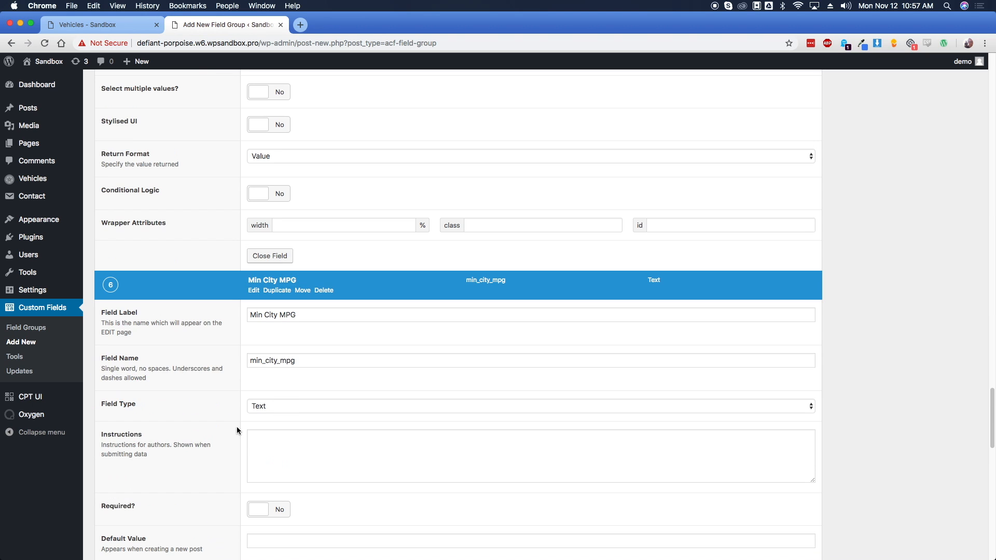
scroll(236, 428, "down", 4)
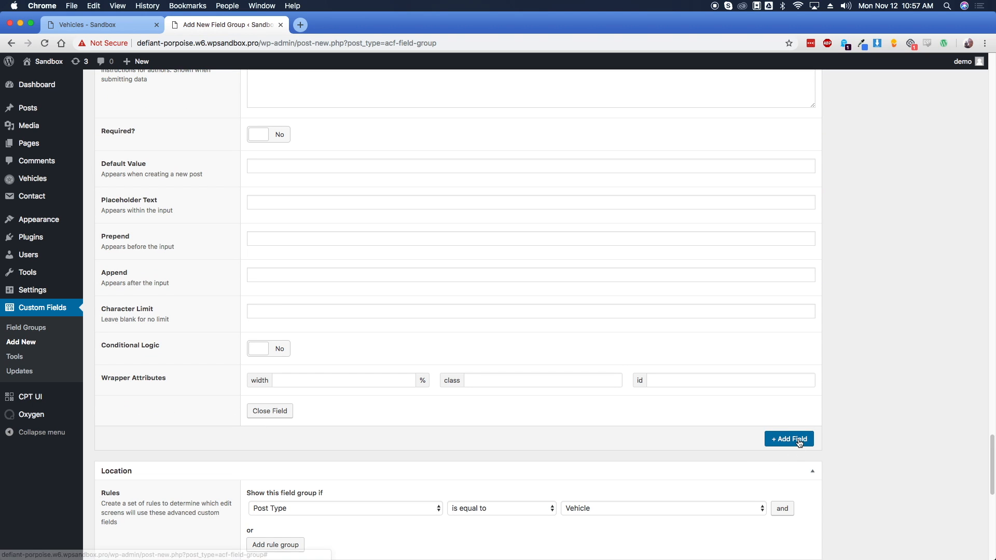
Add a seventh field labelled Min Highway MPG
left_click(789, 441)
scroll(207, 399, "down", 4)
type("M")
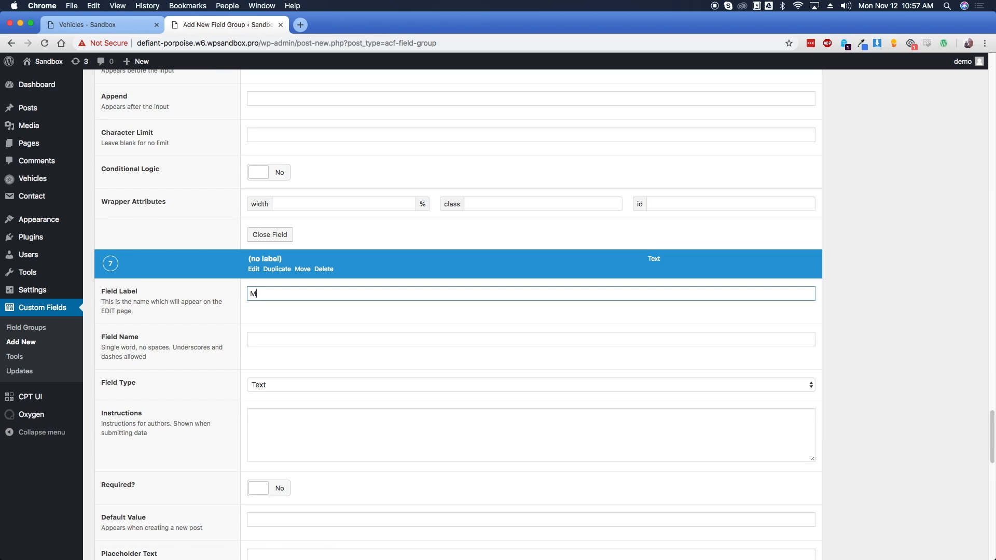
type("in Highway MPG")
key("Tab")
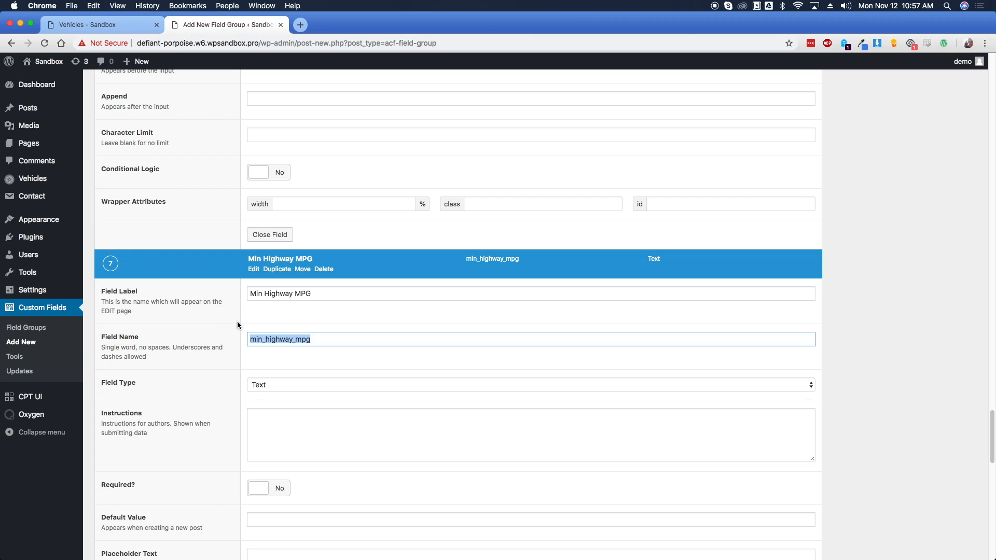
left_click(240, 322)
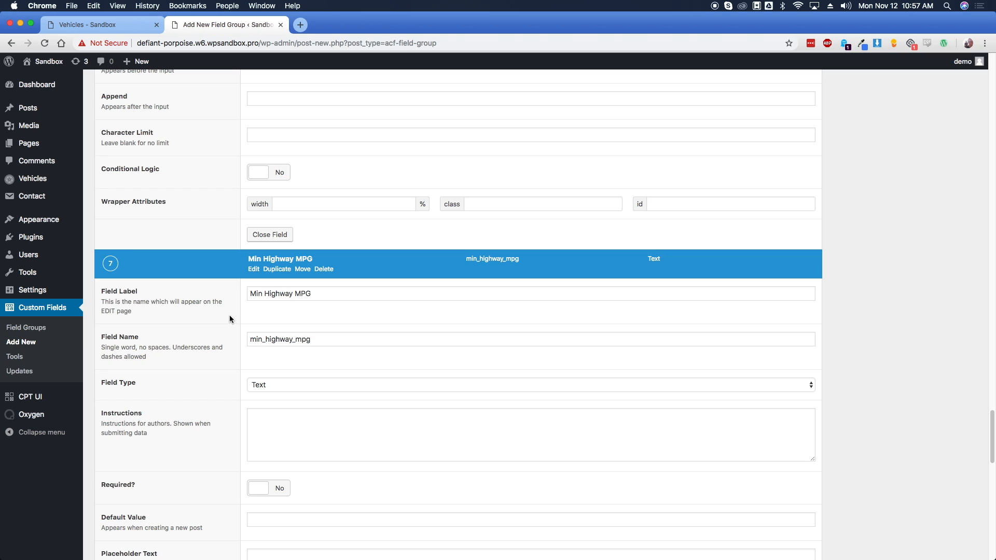
Rename it to Max Highway MPG (max_highway_mpg) and add an eighth field
double_click(256, 294)
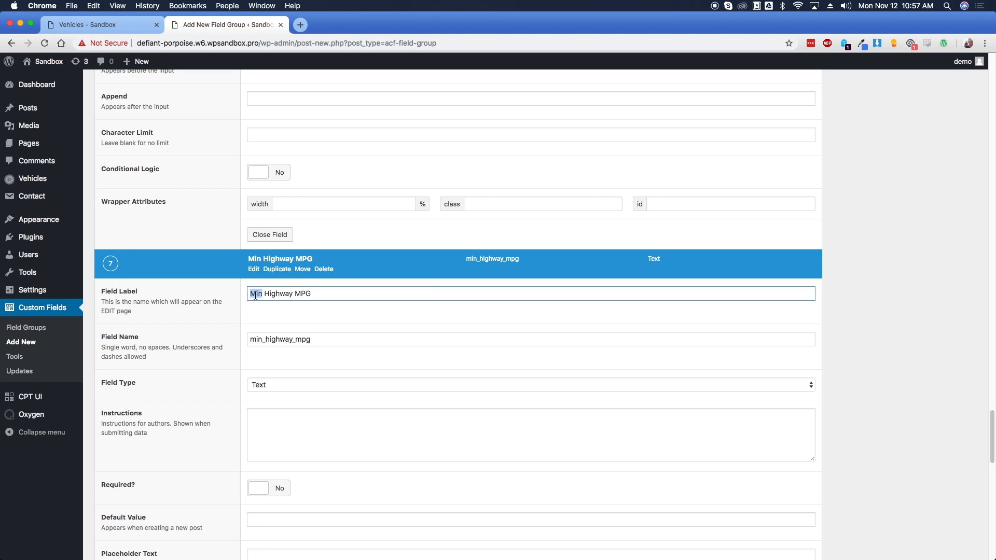
type("Max")
double_click(254, 339)
left_click(254, 339)
key("Delete")
key("Delete")
type("ax")
left_click(228, 317)
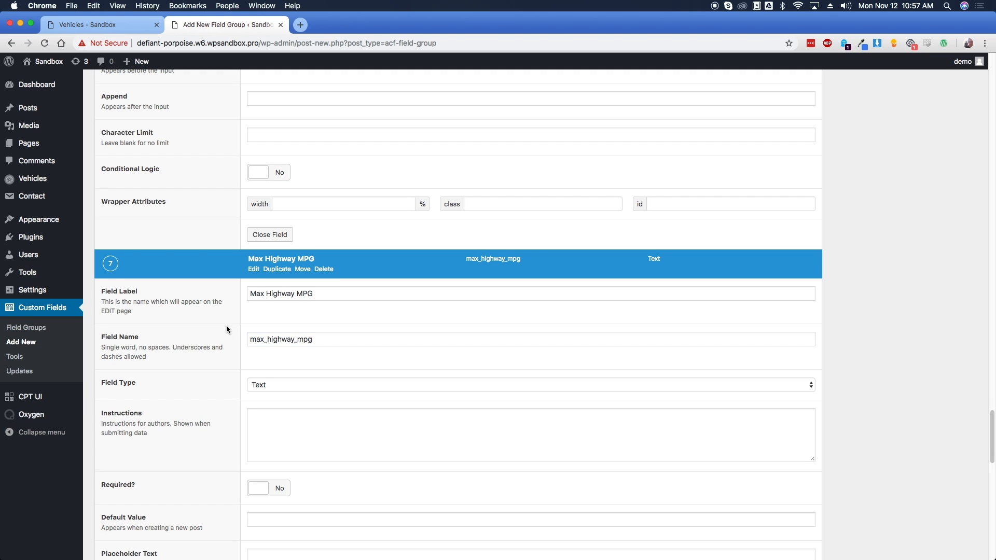
scroll(226, 326, "down", 7)
left_click(796, 452)
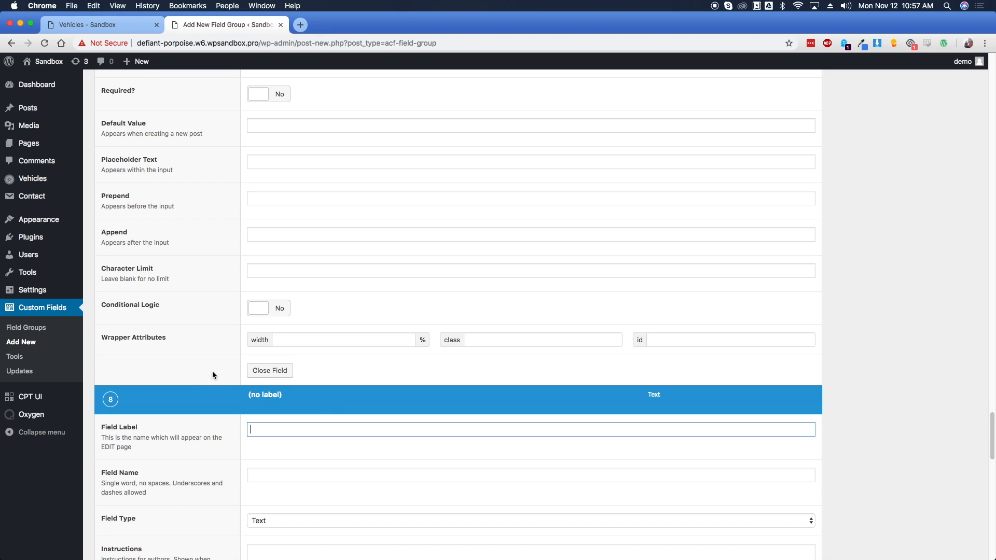
Label the new field Body Style and make it a Select field
type("Body Style")
key("Tab")
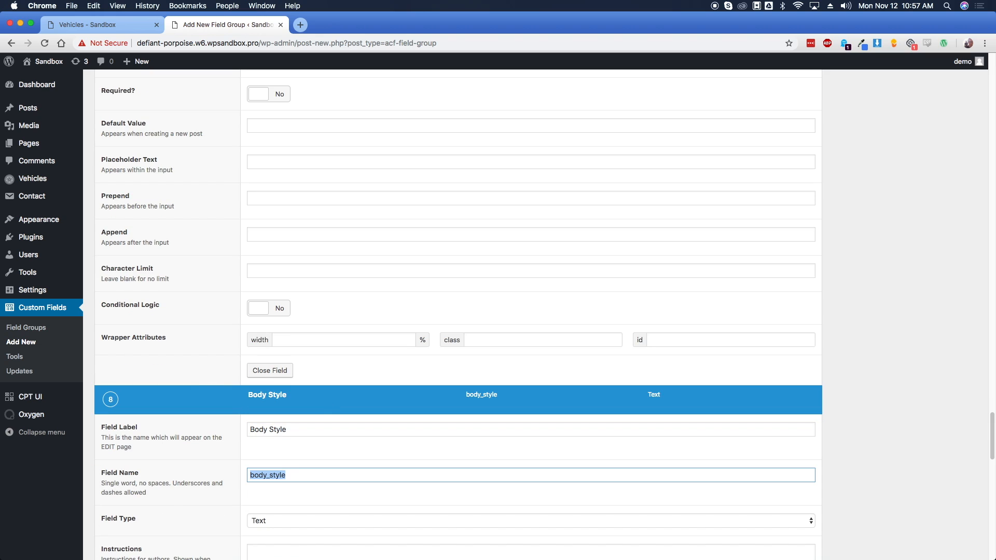
scroll(179, 347, "down", 4)
left_click(291, 339)
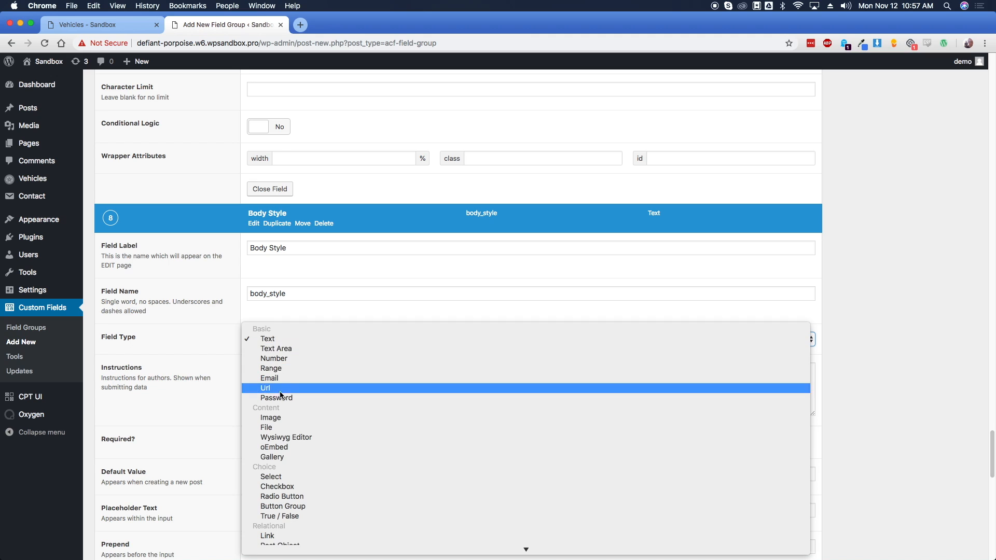
left_click(288, 476)
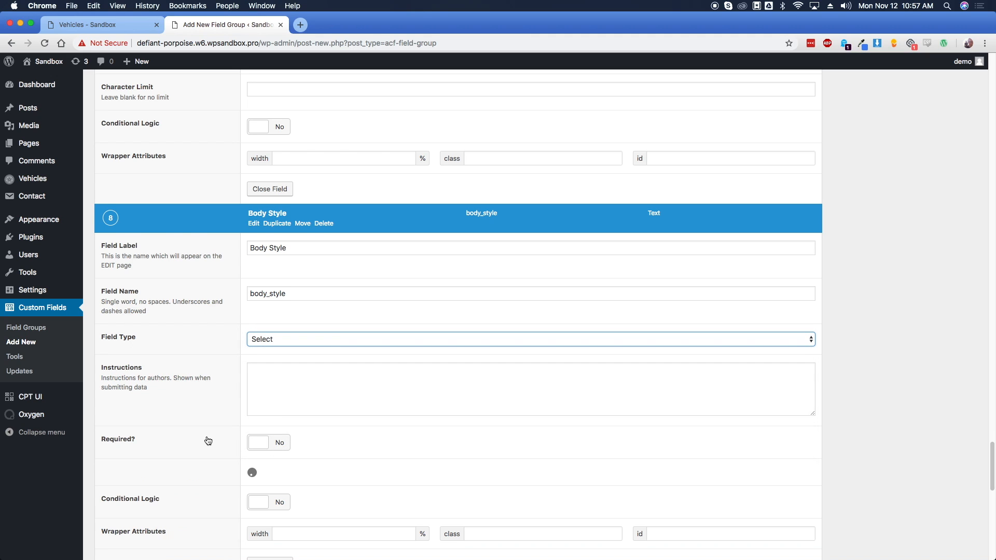
Enter the Body Style choices Sedan, SUV, Truck and Wagon on separate lines
scroll(210, 441, "down", 2)
left_click(251, 425)
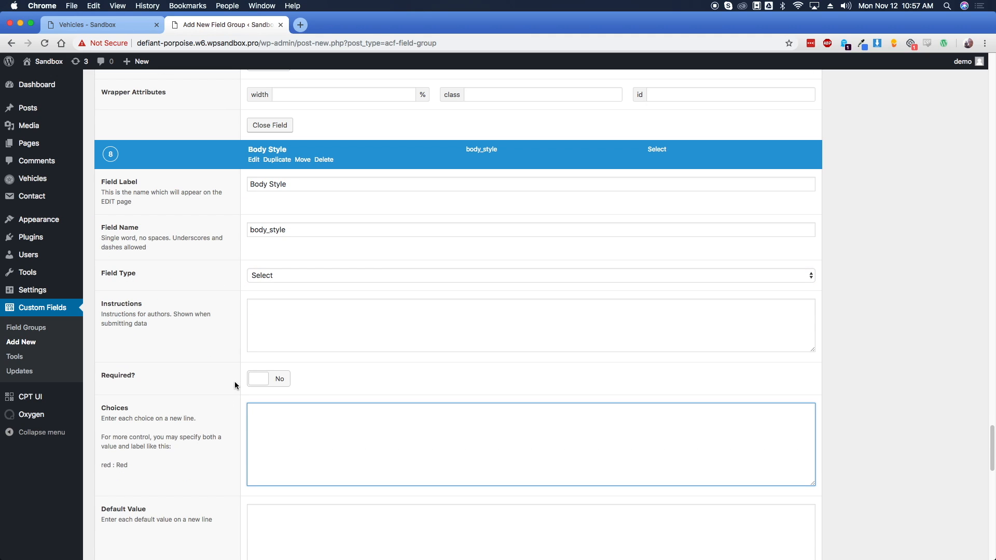
type("Sedan")
key("Return")
type("SUV")
key("Return")
type("Truck")
key("Return")
type("Wagon")
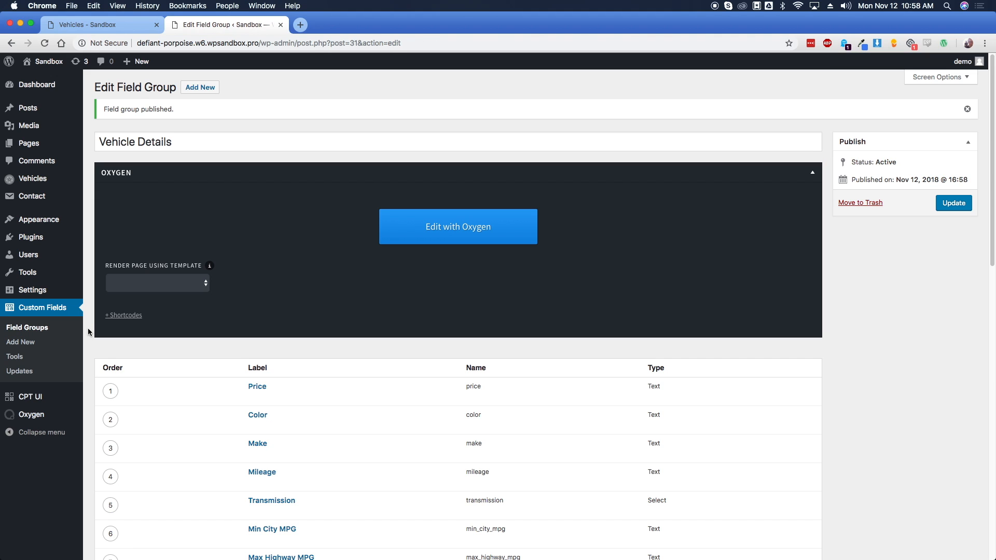
Add a Gallery field labelled Photo Gallery (photo_gallery) and update the field group
scroll(91, 329, "down", 5)
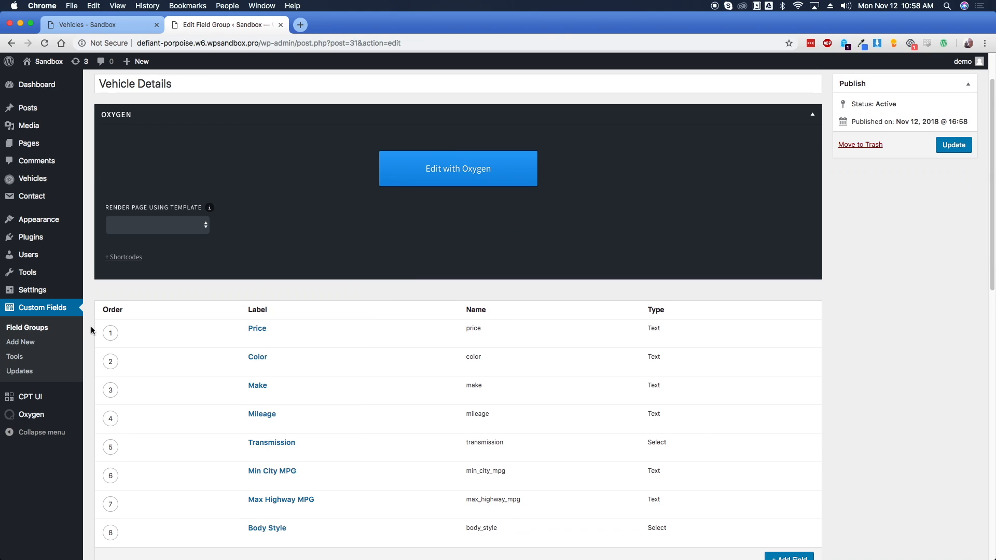
left_click(789, 456)
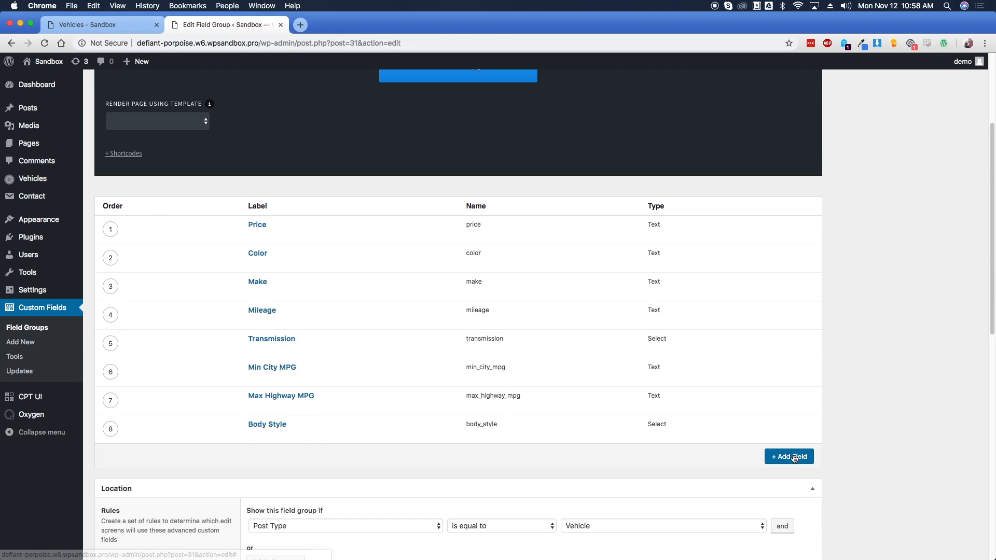
type("Photo Gallery")
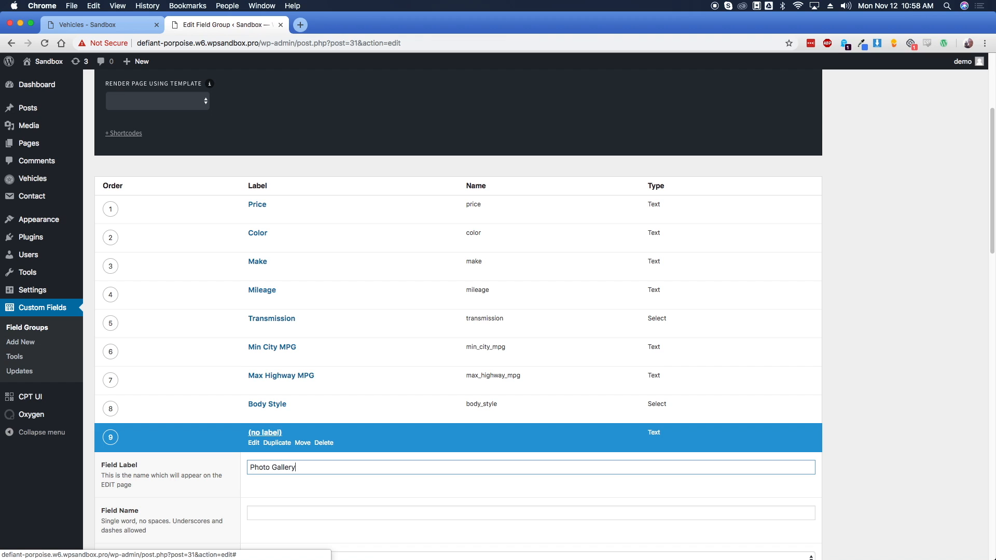
key("Tab")
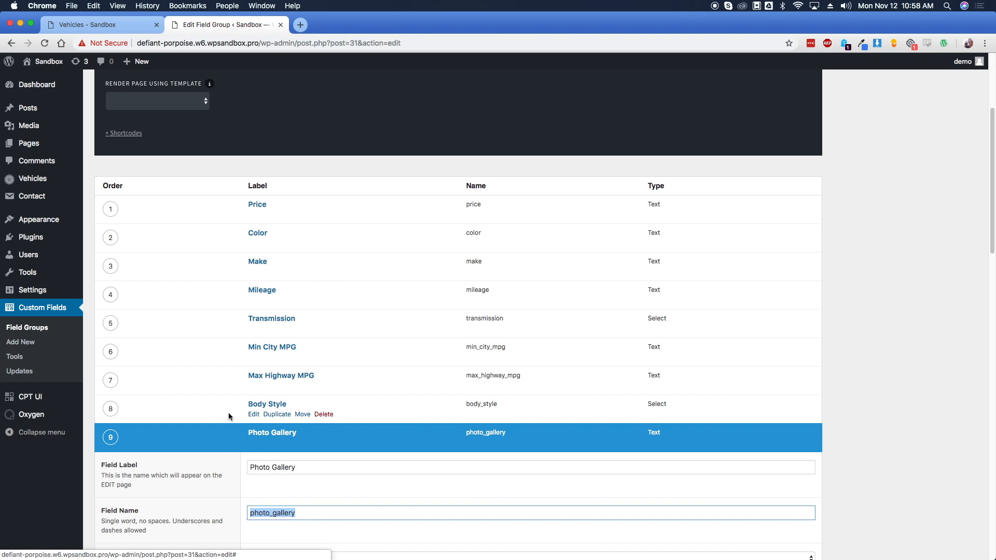
scroll(207, 410, "down", 3)
left_click(282, 415)
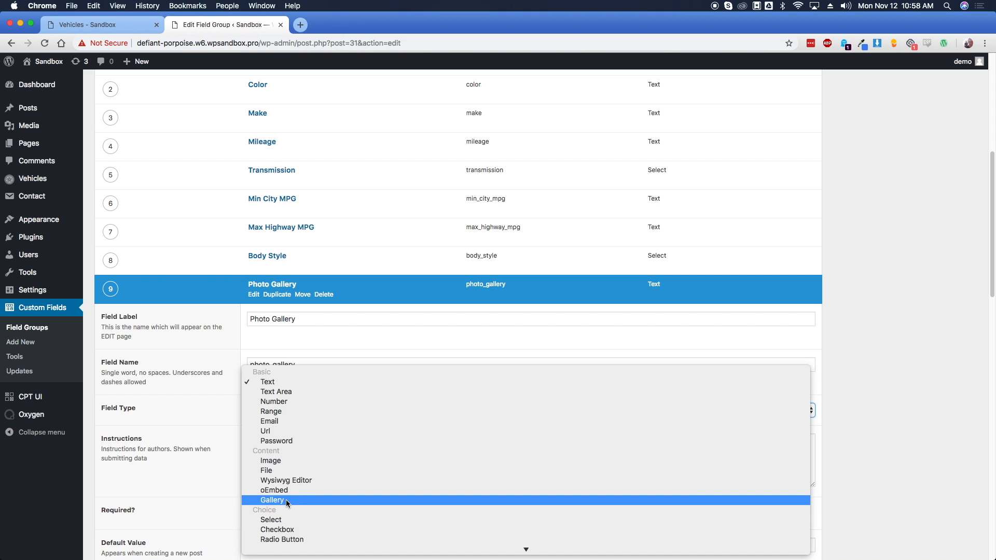
left_click(287, 499)
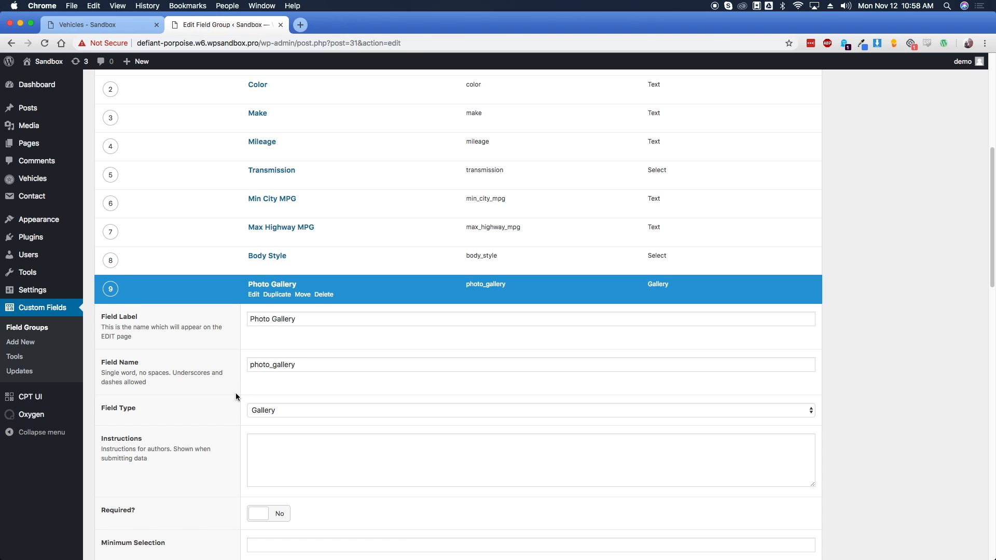
scroll(836, 371, "up", 6)
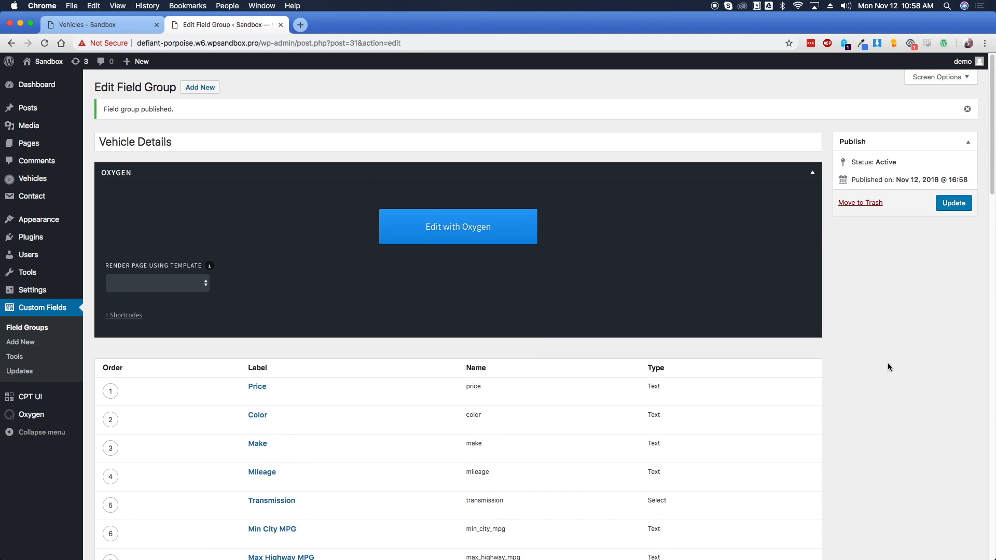
left_click(960, 207)
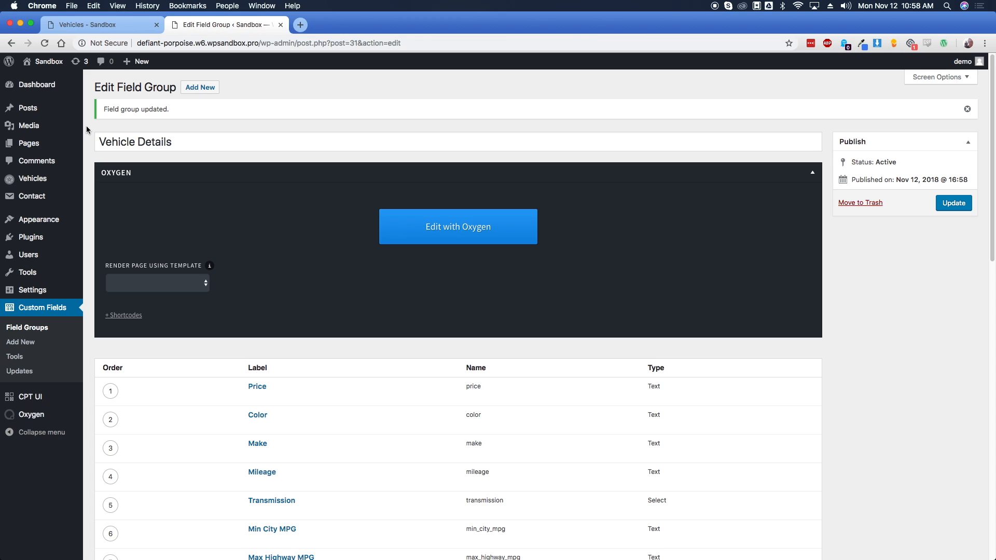
mouse_move(44, 292)
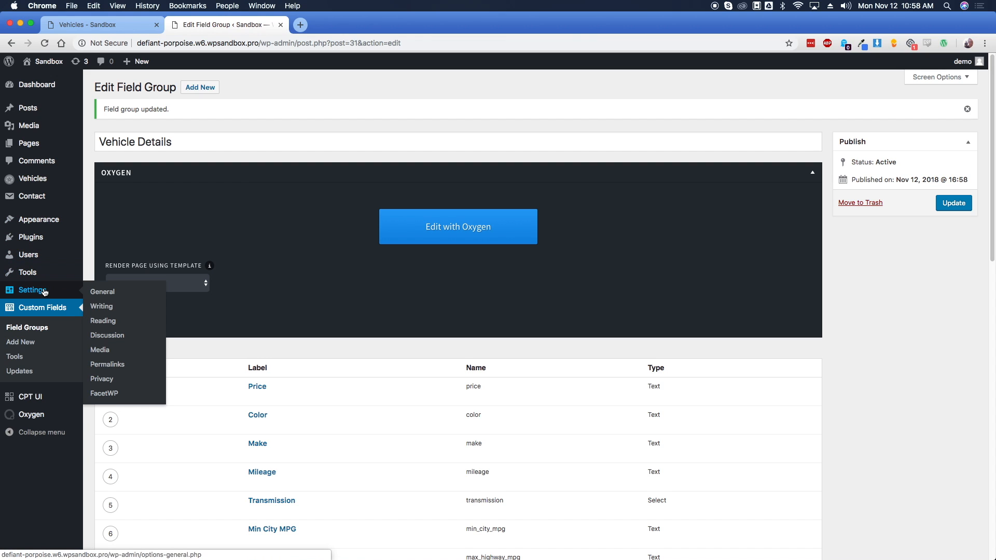
Delete the Categories facet in FacetWP and add a new facet labelled Price
left_click(104, 393)
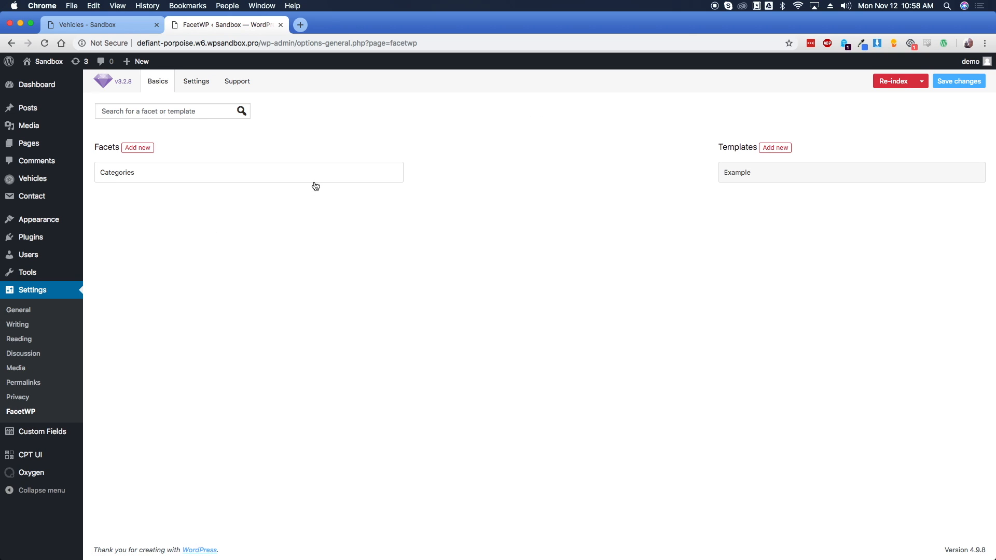
left_click(402, 167)
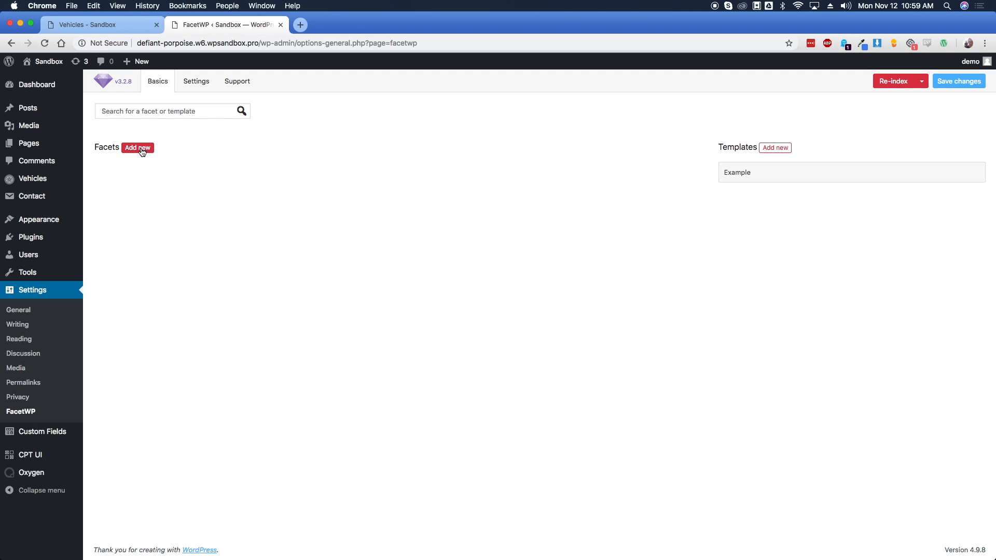
left_click(142, 151)
left_click(246, 145)
key("super+a")
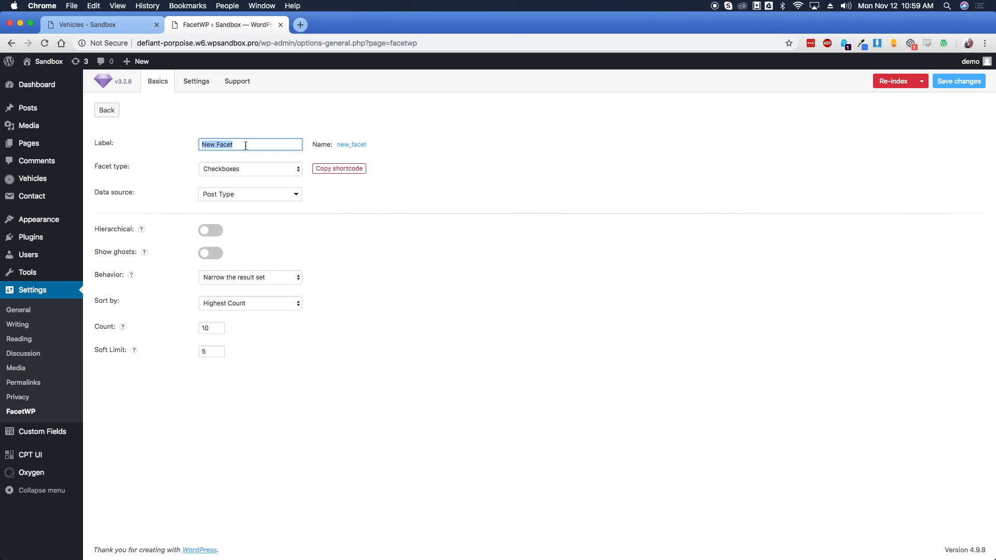
type("Price")
Make Price a Slider facet fed by [Vehicle Details] Price and save it
left_click(256, 171)
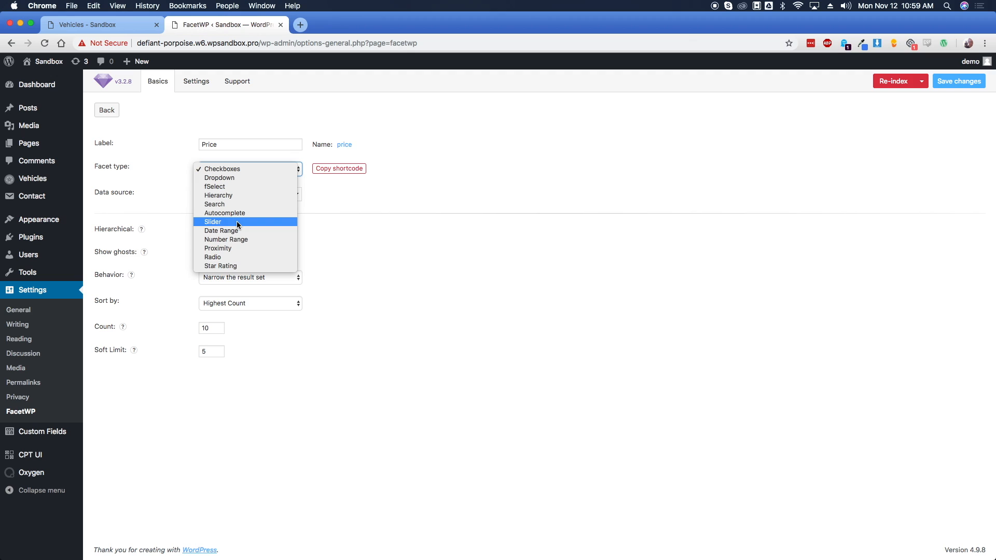
left_click(238, 223)
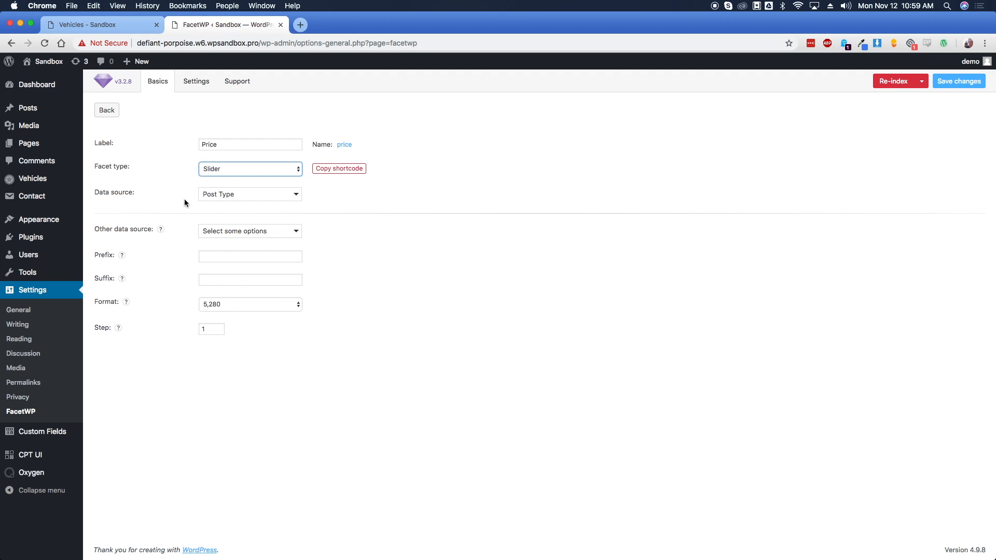
left_click(225, 194)
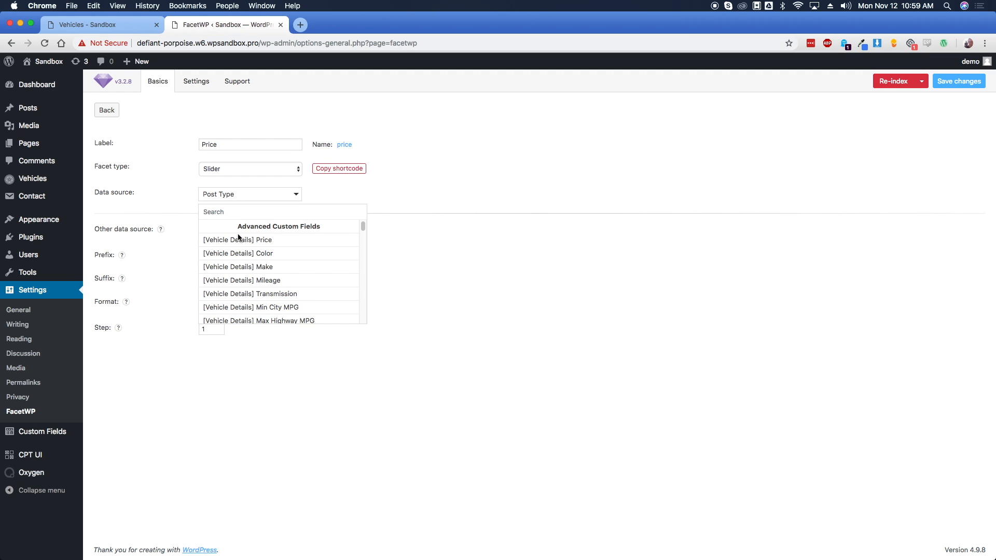
left_click(267, 242)
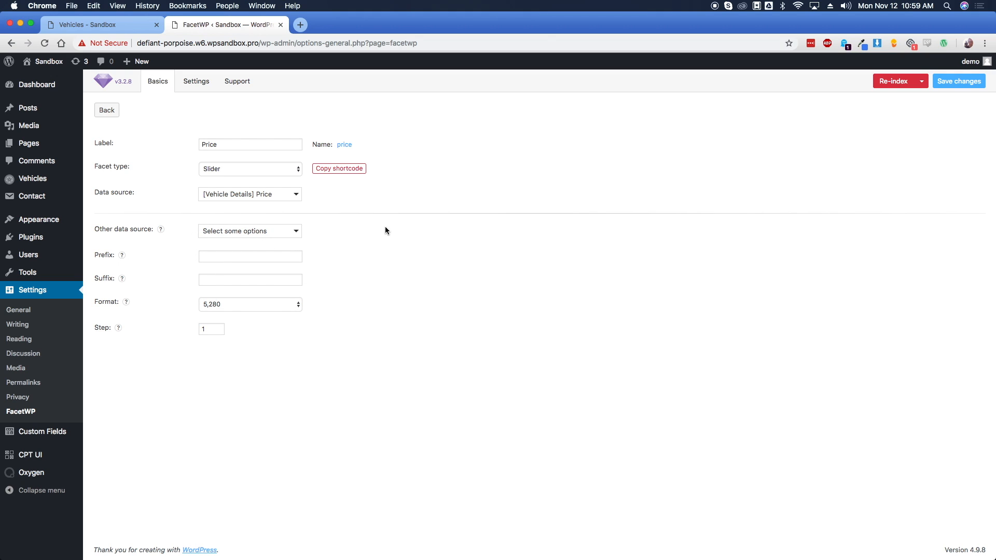
left_click(957, 81)
Add a new facet labelled Color
left_click(108, 110)
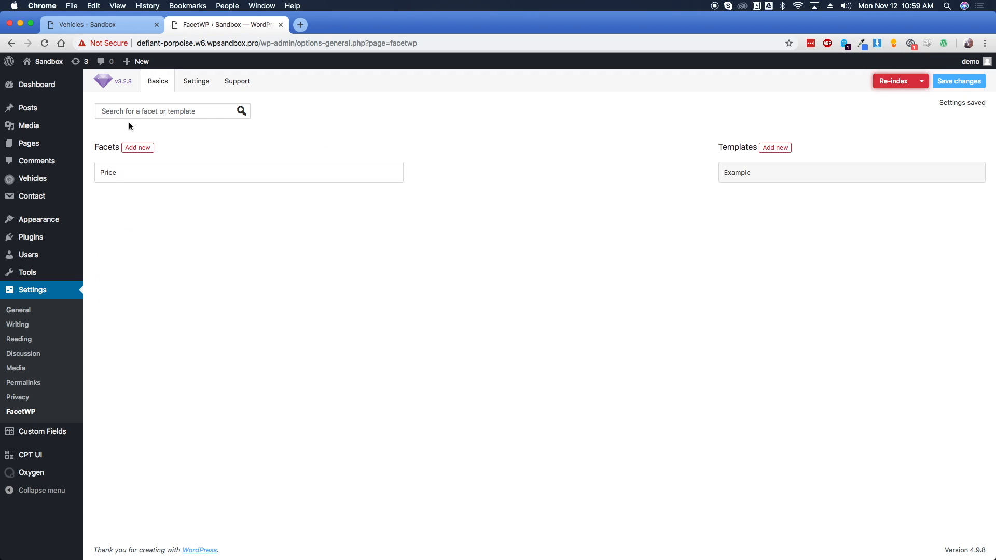
left_click(146, 149)
left_click(251, 144)
key("super+a")
type("Color")
key("Tab")
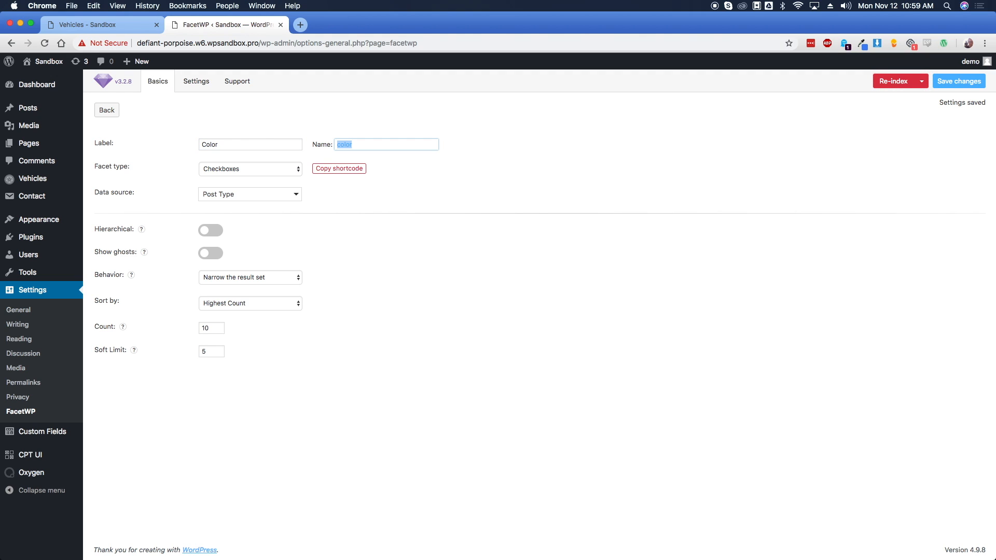
Make Color a multi-select fSelect facet fed by [Vehicle Details] Color and save it
left_click(253, 168)
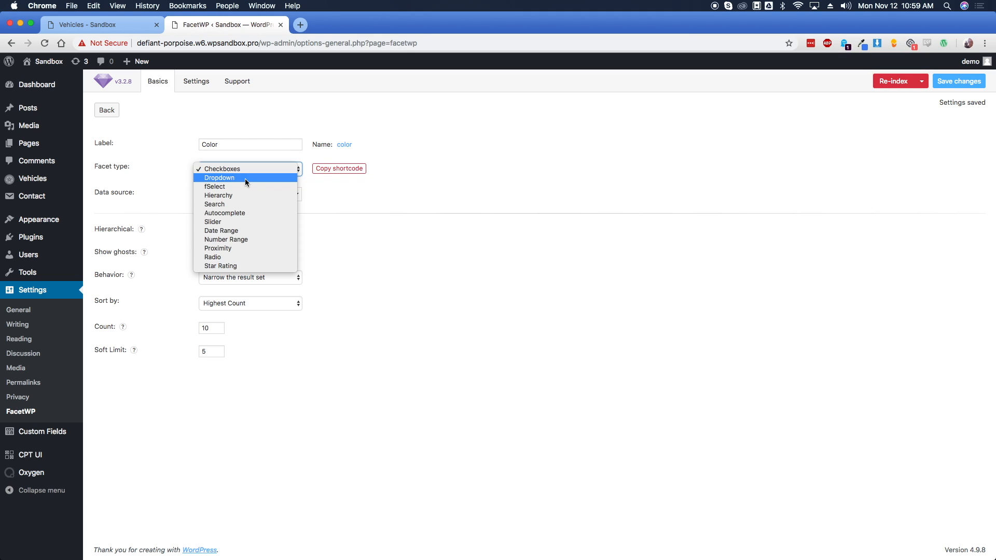
left_click(239, 184)
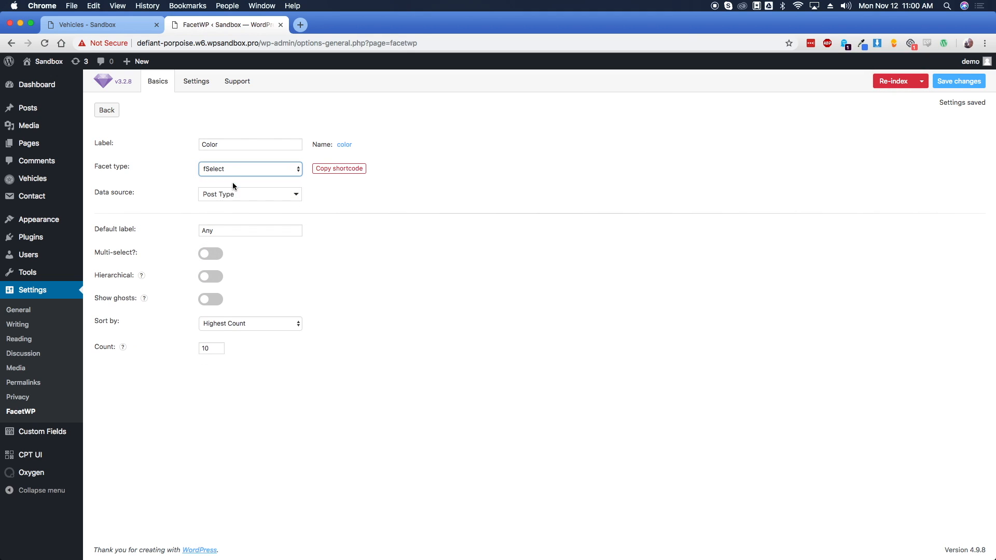
left_click(184, 185)
left_click_drag(97, 253, 138, 253)
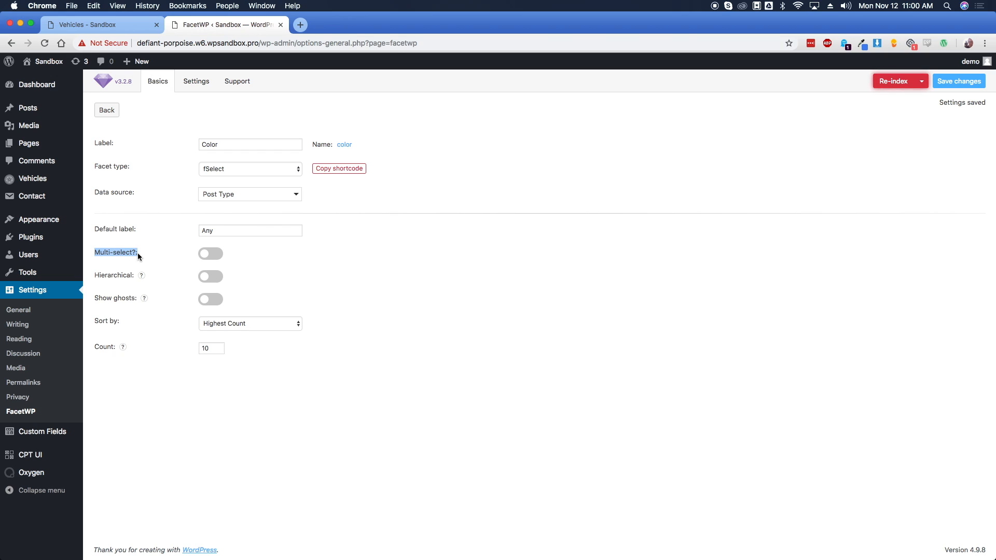
left_click(208, 256)
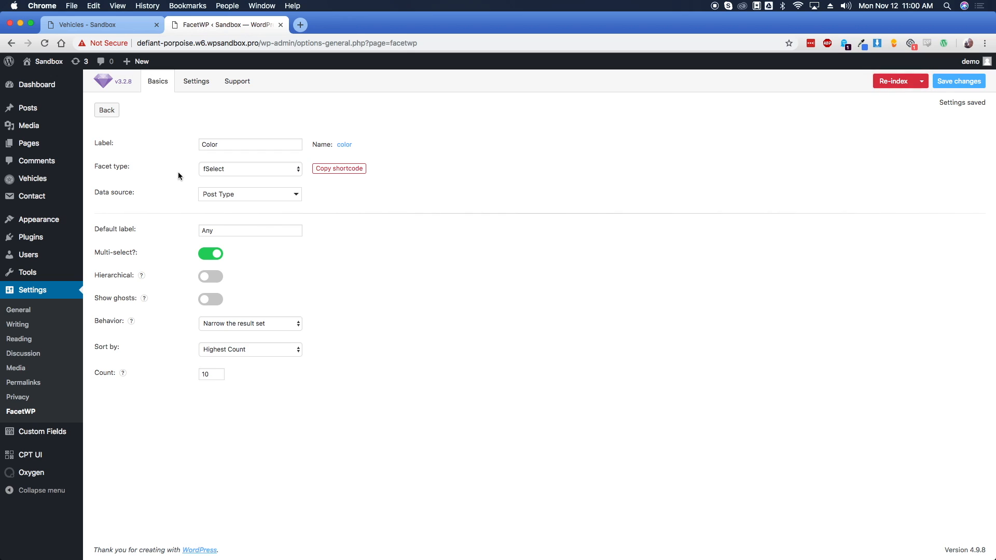
left_click(252, 195)
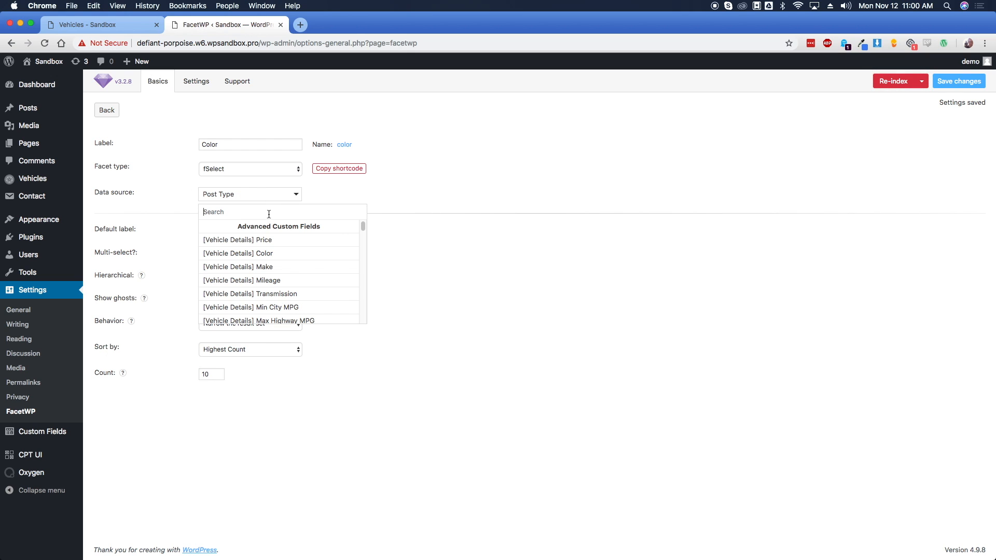
left_click(265, 254)
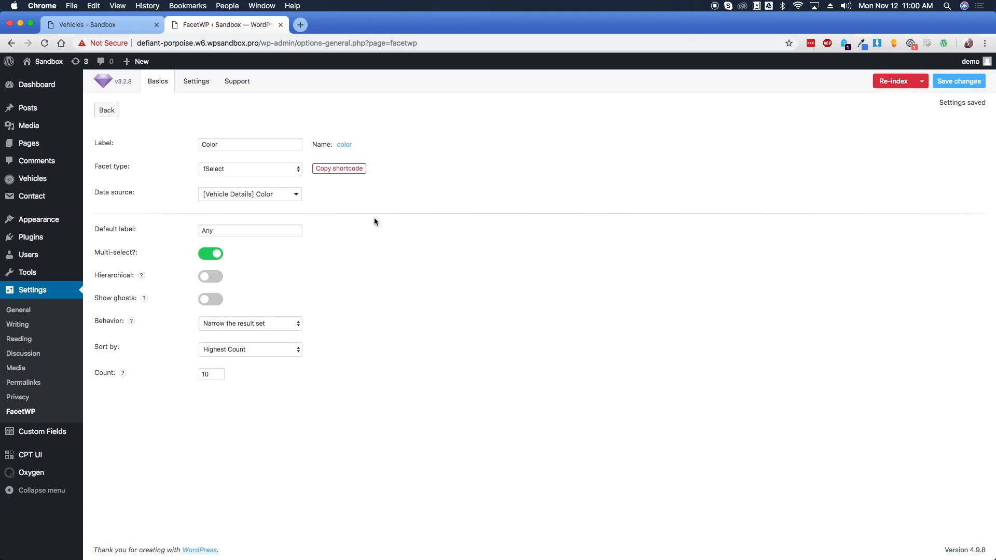
left_click(961, 82)
Add a multi-select fSelect facet labelled Make, fed by the vehicle Make field, and save it
left_click(108, 114)
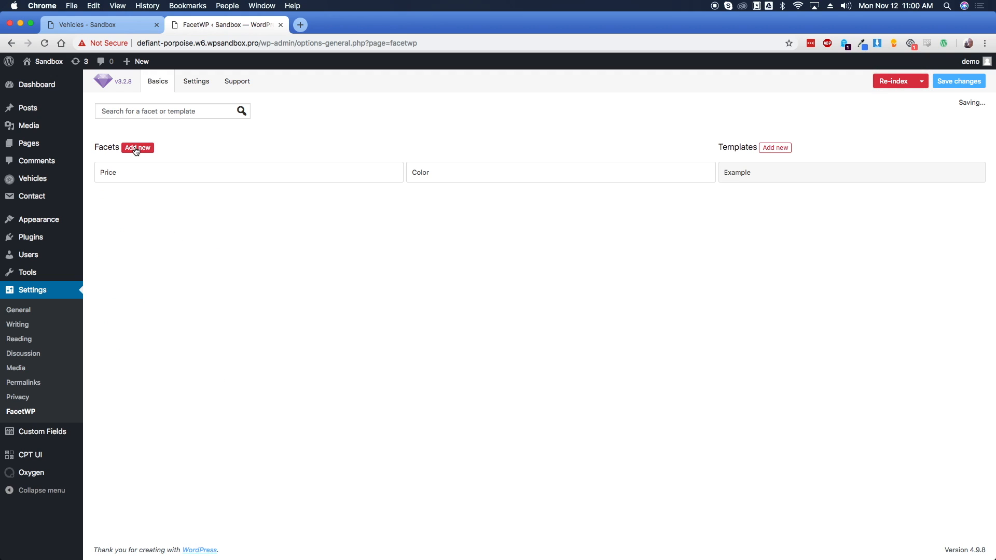
left_click(135, 145)
triple_click(201, 146)
type("Make")
left_click(240, 168)
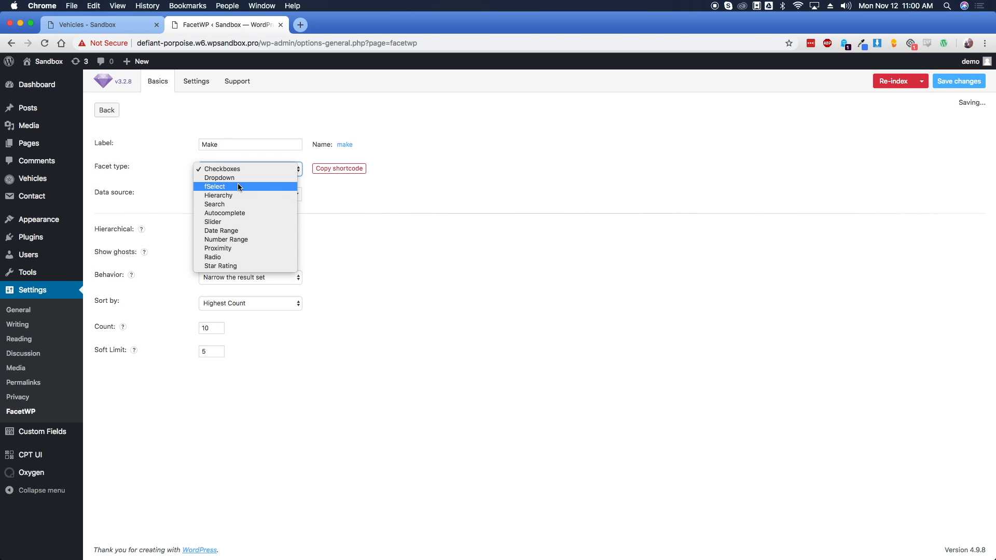
left_click(238, 186)
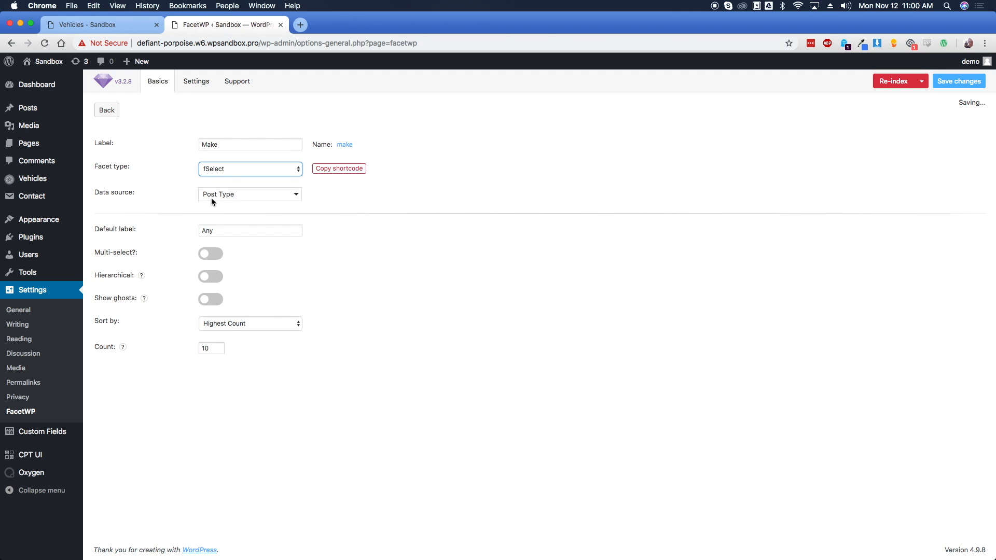
left_click(223, 195)
left_click(270, 267)
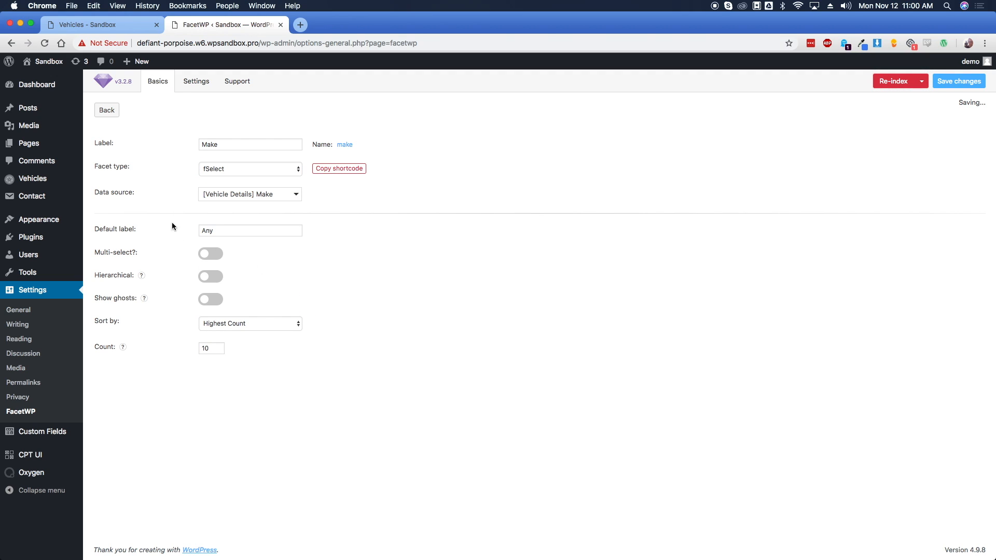
left_click(212, 254)
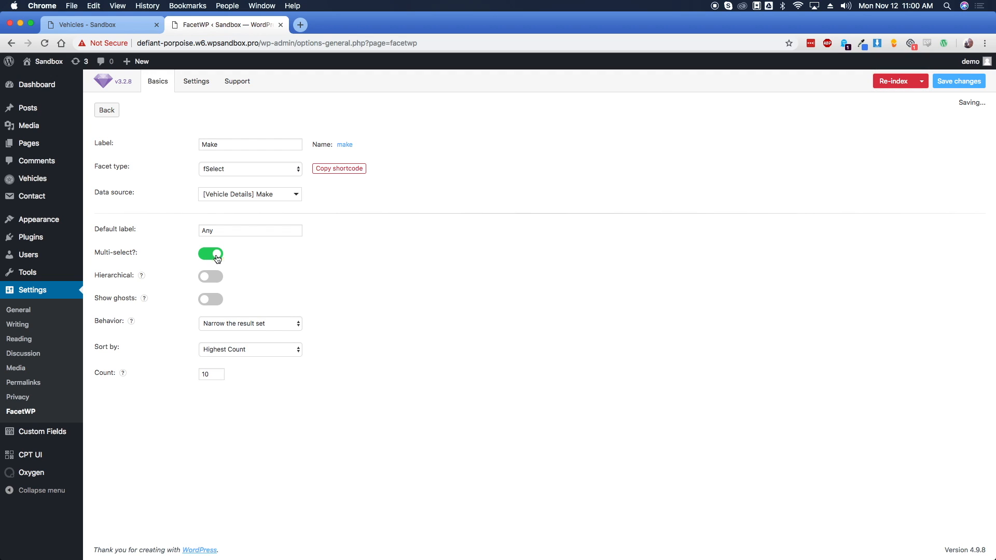
left_click(959, 81)
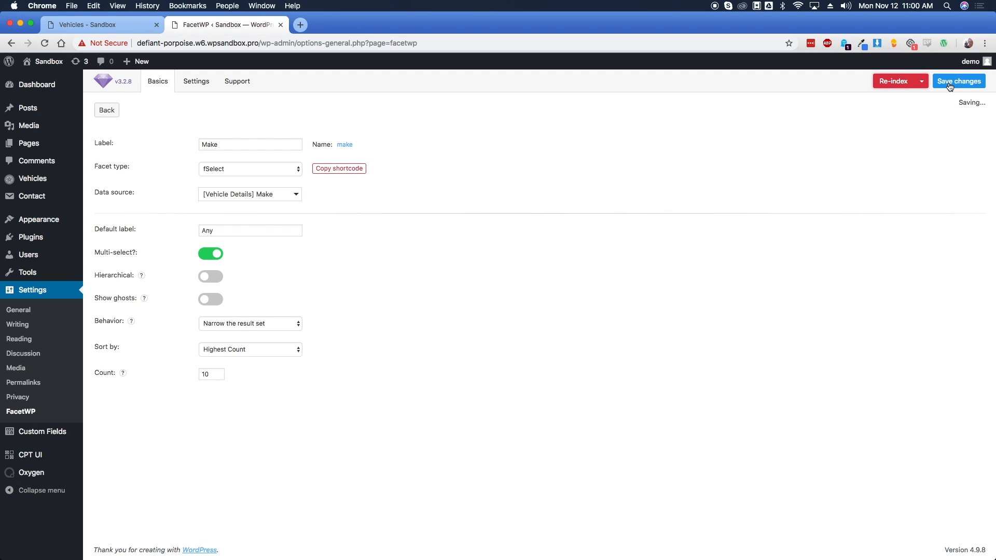
Add a Mileage Slider facet fed by [Vehicle Details] Mileage and save it
left_click(107, 110)
left_click(133, 149)
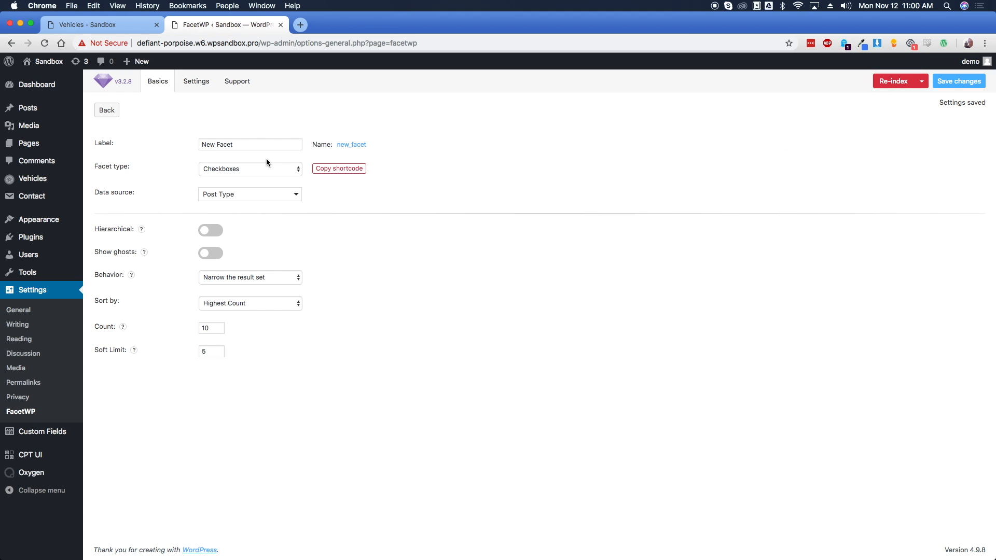
triple_click(253, 147)
type("Mileage")
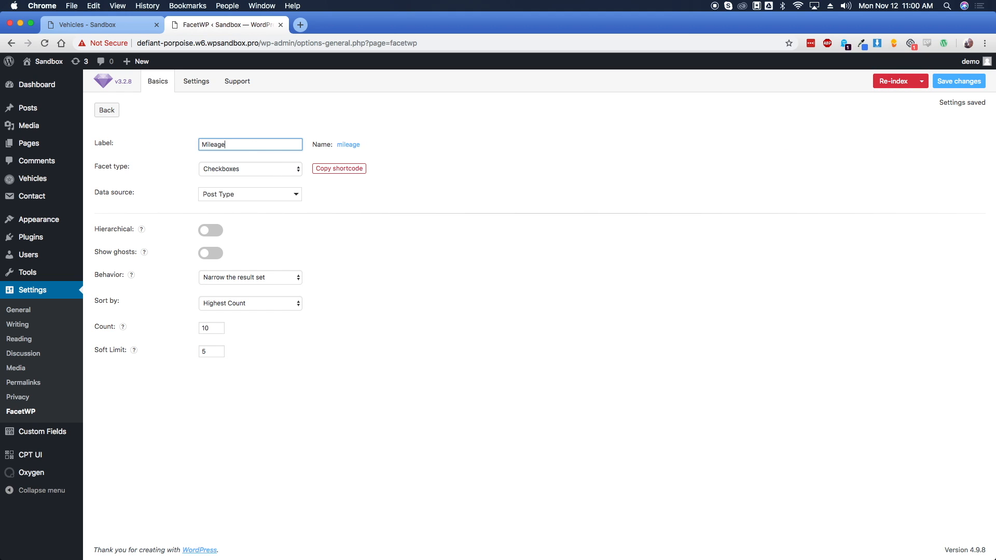
key("Tab")
left_click(243, 165)
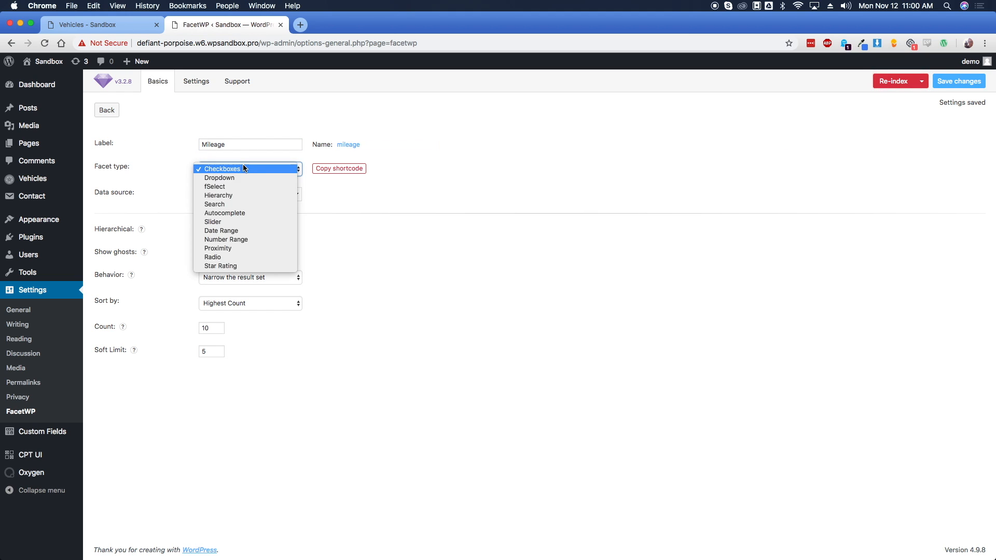
left_click(237, 222)
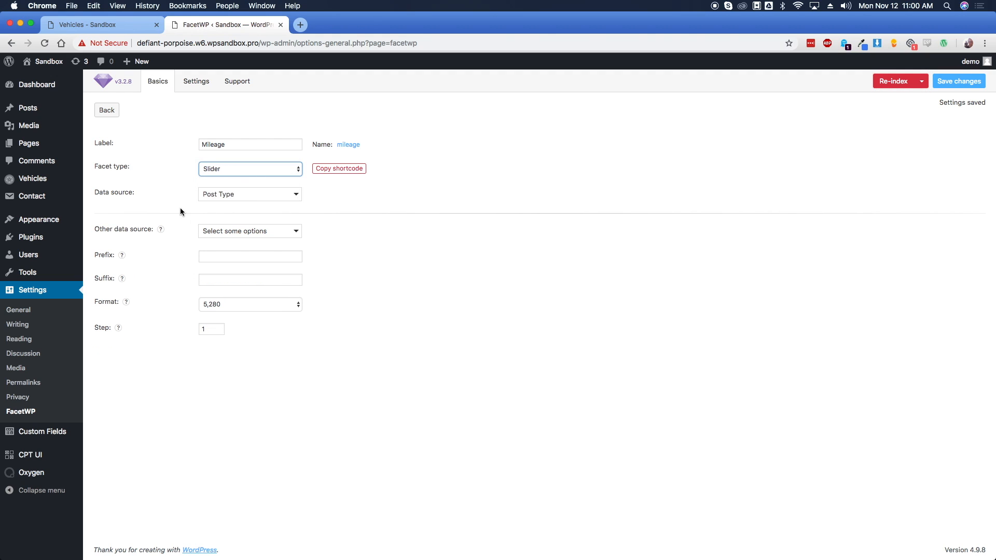
left_click(233, 193)
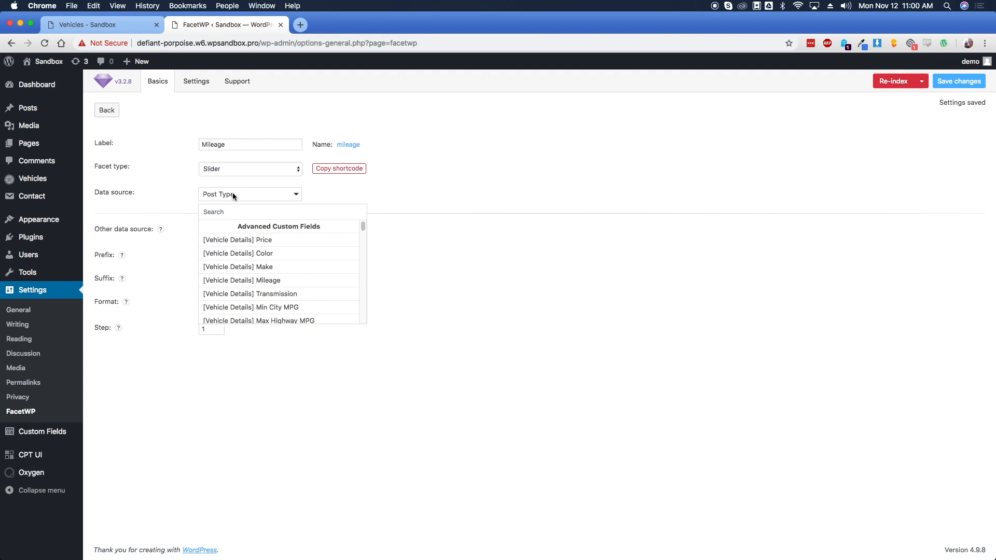
left_click(273, 280)
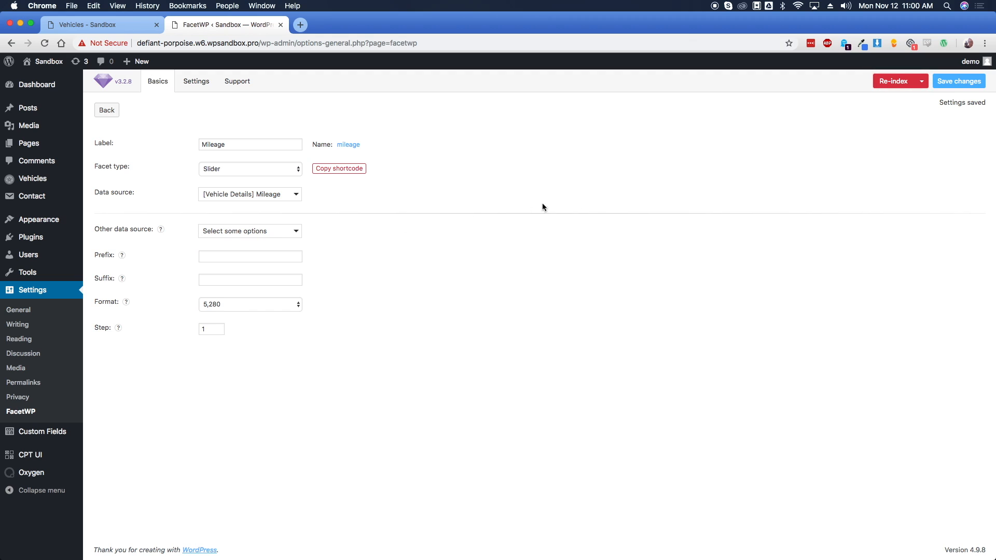
left_click(959, 81)
left_click(107, 110)
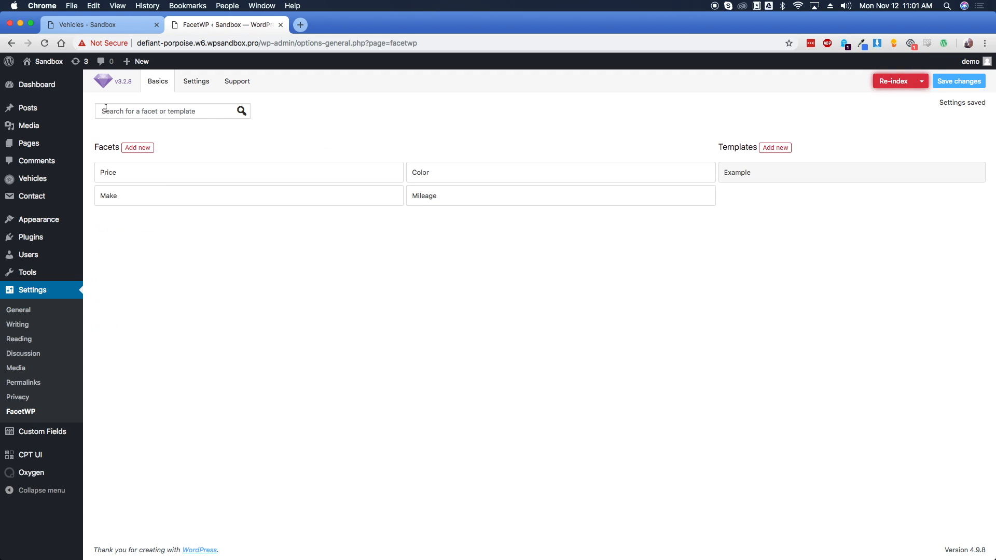
Create a Transmission Checkboxes facet using [Vehicle Details] Transmission and save it
left_click(146, 150)
double_click(249, 148)
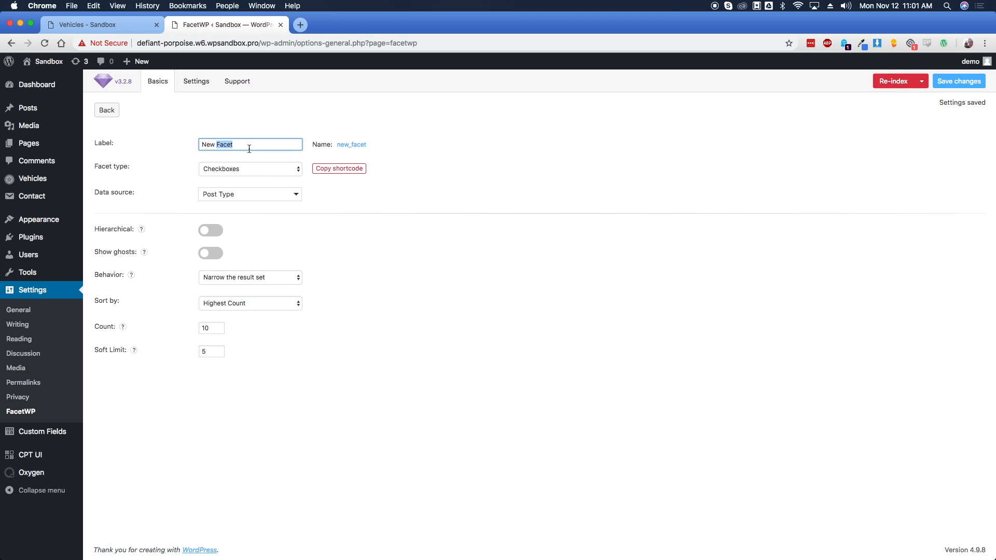
key("super+a")
type("Transmission")
key("Tab")
left_click(201, 170)
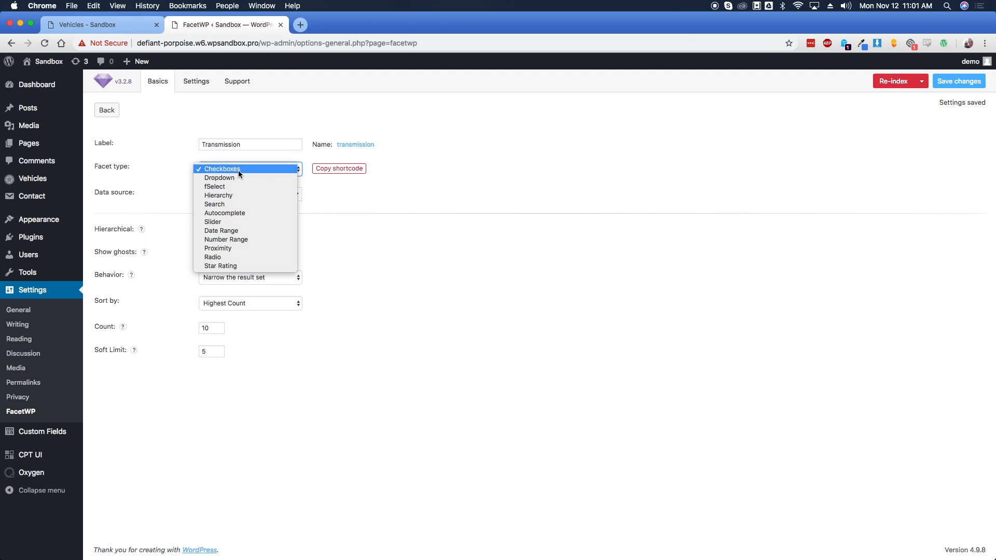
left_click(238, 170)
left_click(239, 195)
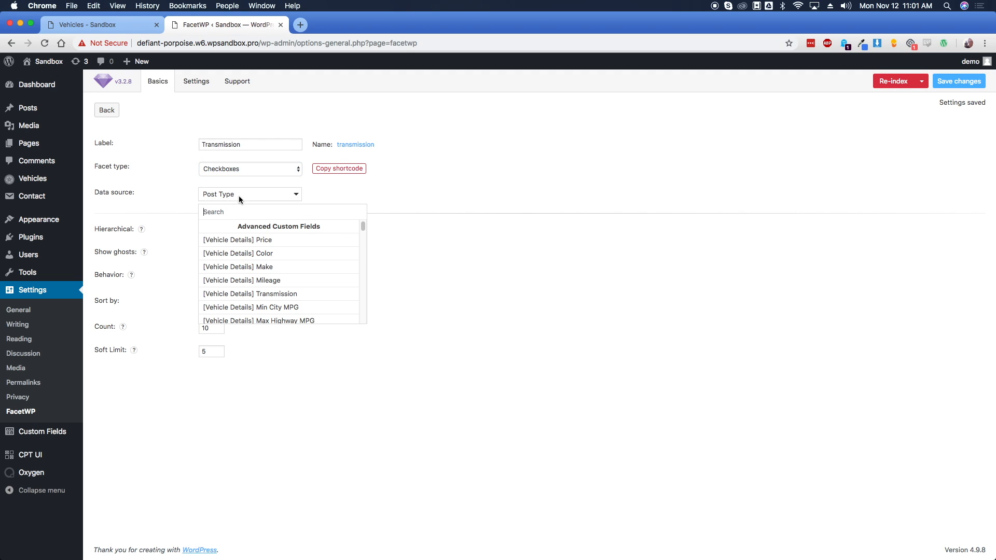
left_click(285, 294)
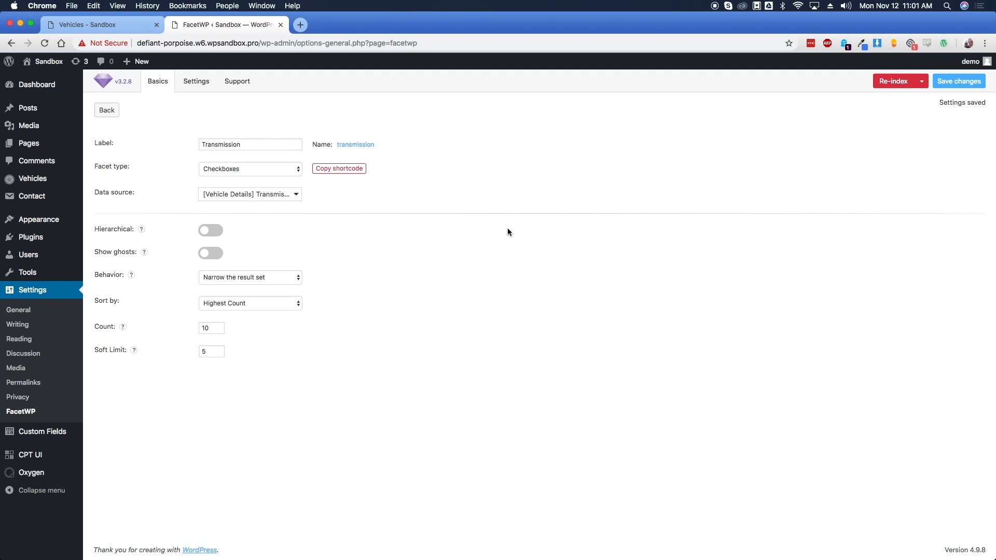
left_click(959, 84)
left_click(108, 111)
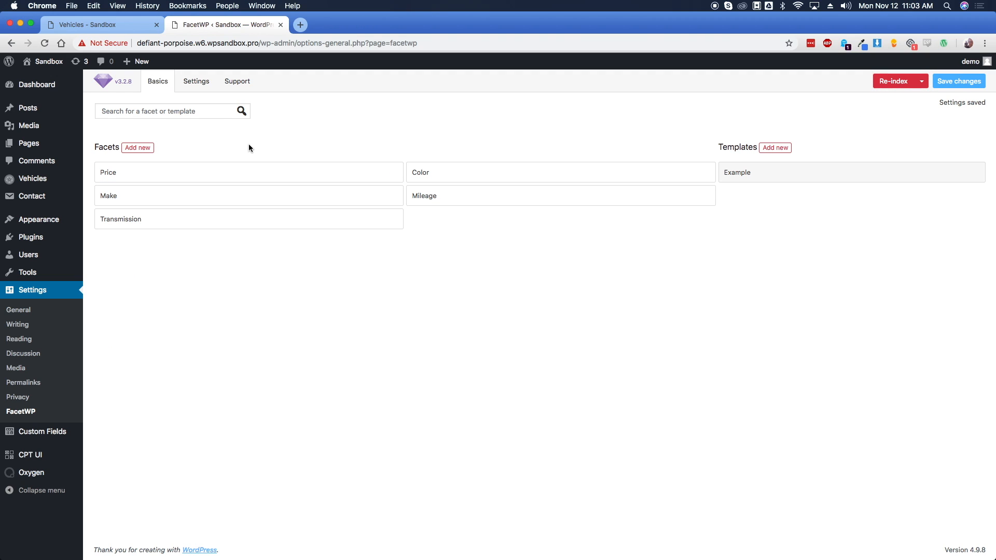
Add a Number Range facet labelled Min City MPG, sourced from the Min City MPG field
left_click(145, 150)
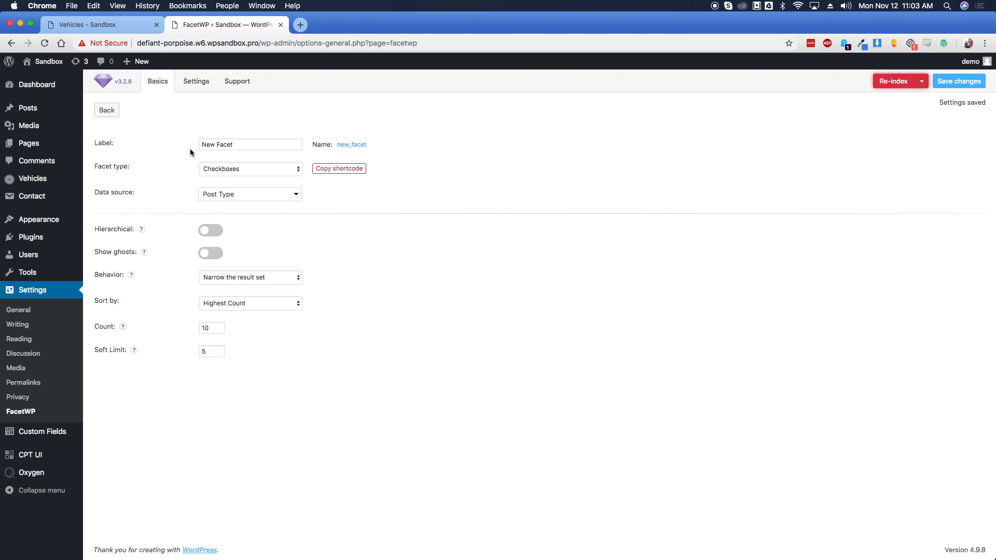
triple_click(250, 144)
type("Min City MPG")
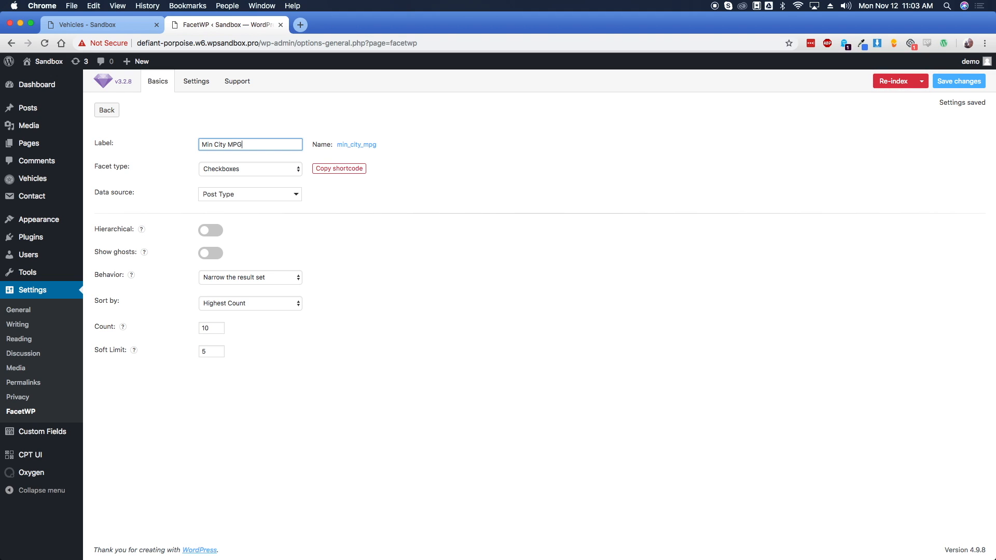
left_click(245, 165)
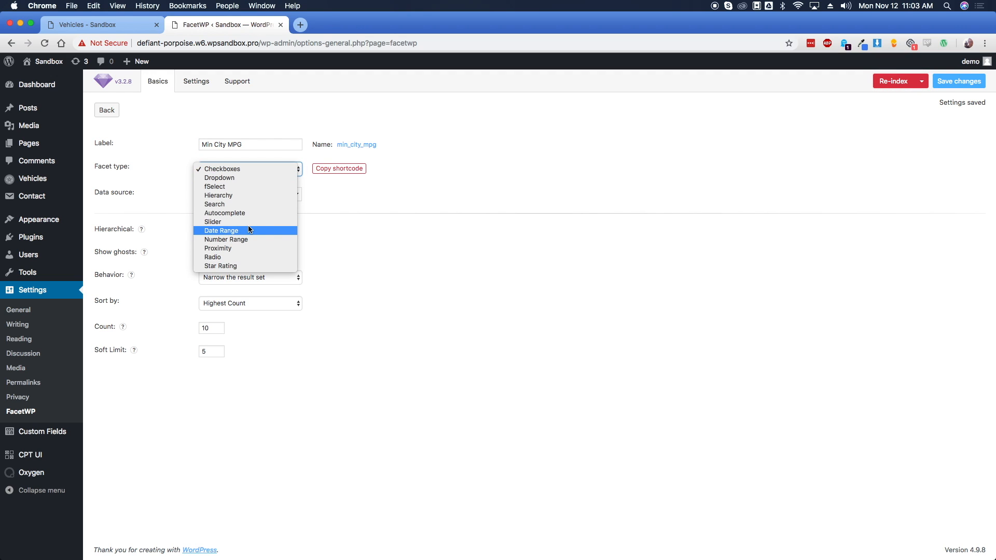
left_click(252, 238)
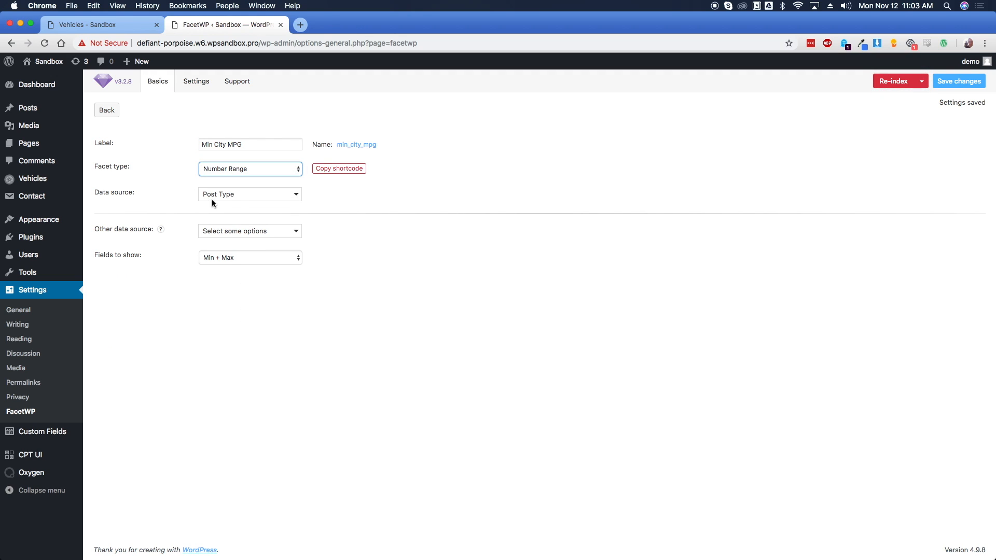
left_click(239, 195)
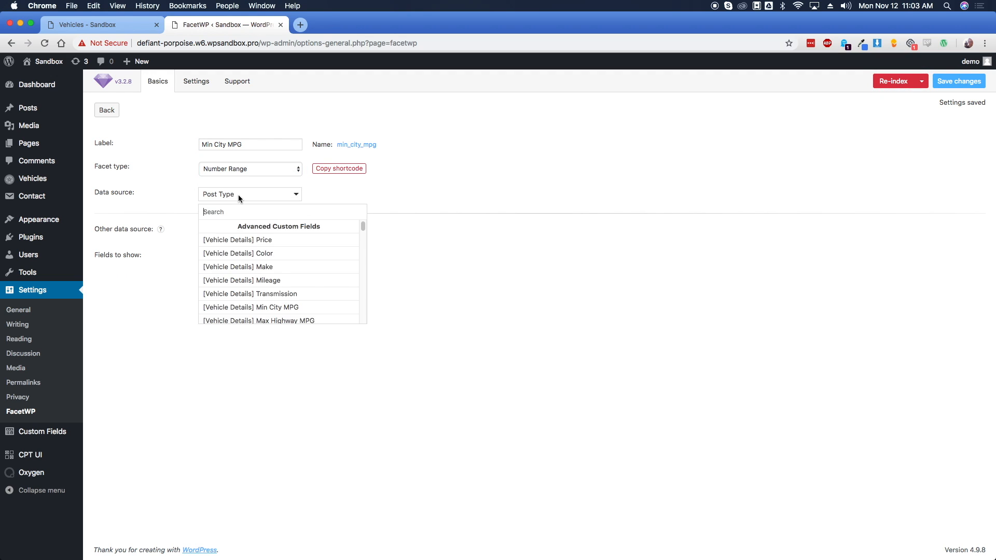
left_click(281, 308)
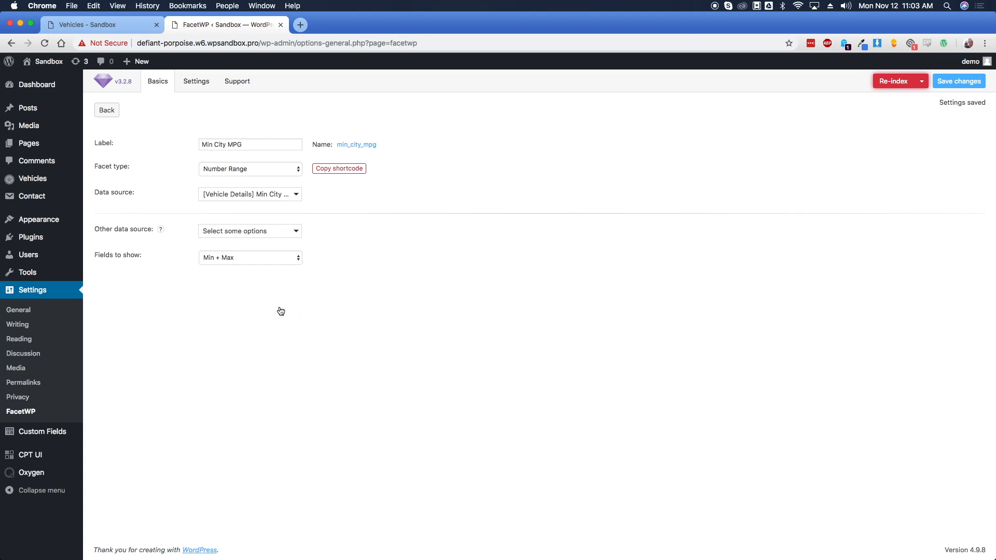
Set Max Highway MPG as other data source, fields to Min only, compare type Intersect
left_click(230, 231)
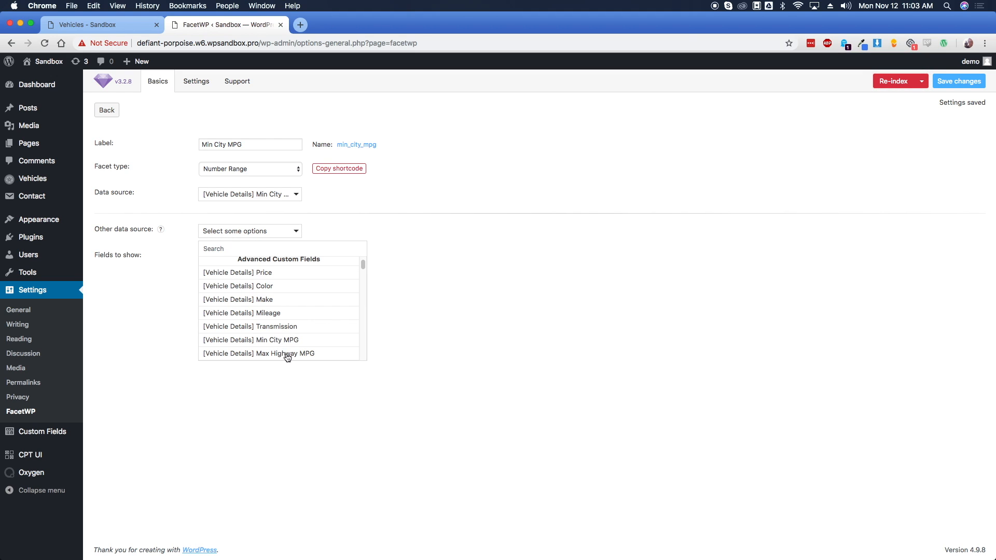
left_click(290, 354)
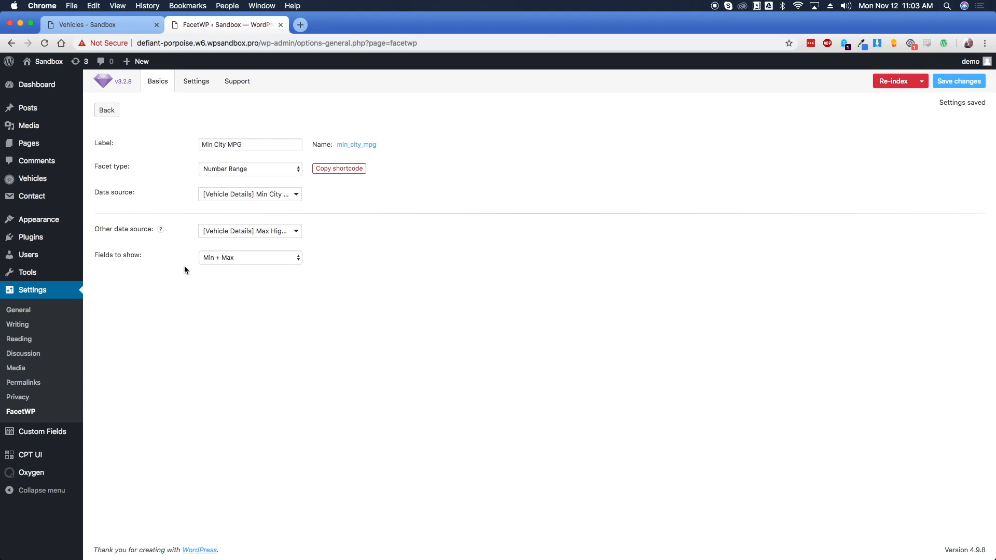
left_click(228, 259)
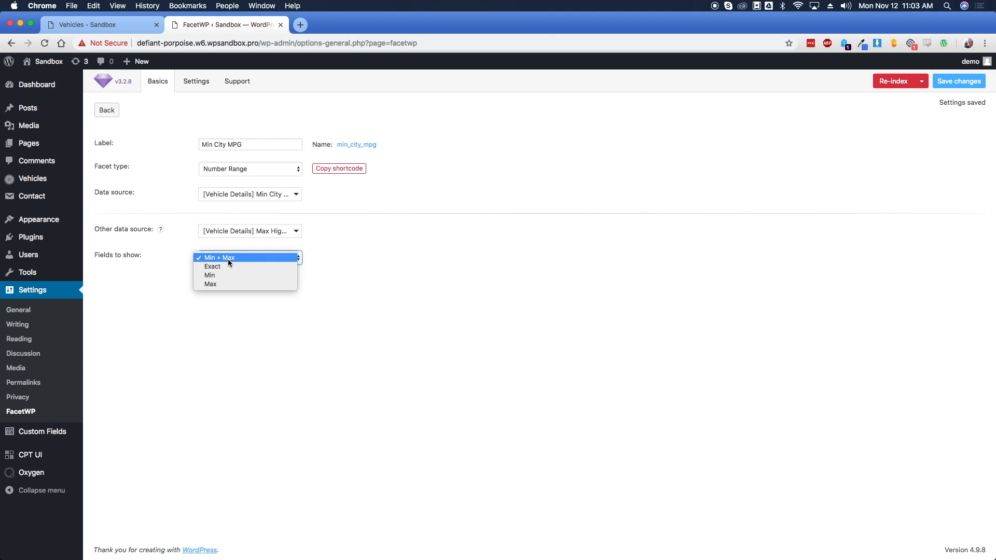
left_click(231, 274)
left_click(244, 283)
left_click(223, 301)
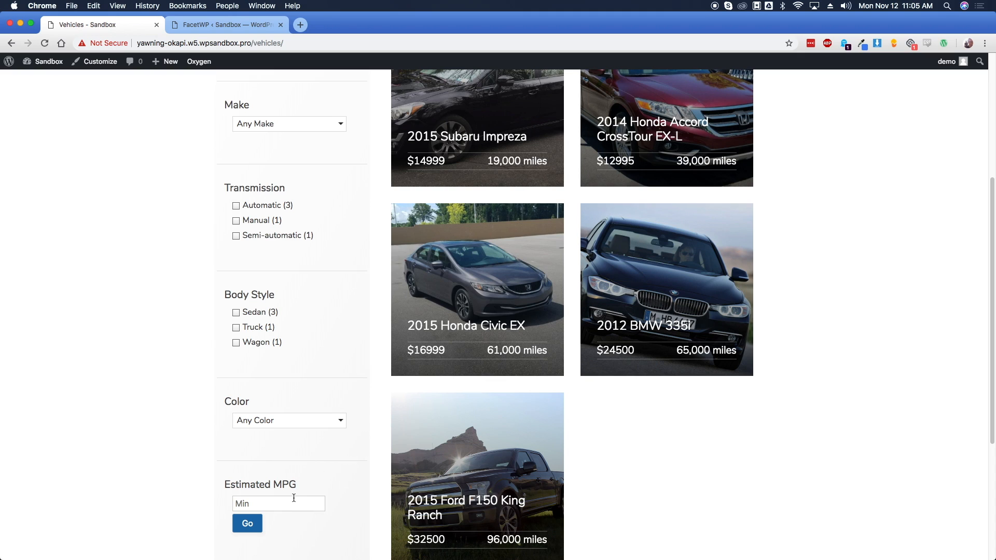
Filter the vehicle listing by Estimated MPG of 25, then 34
scroll(422, 488, "down", 2)
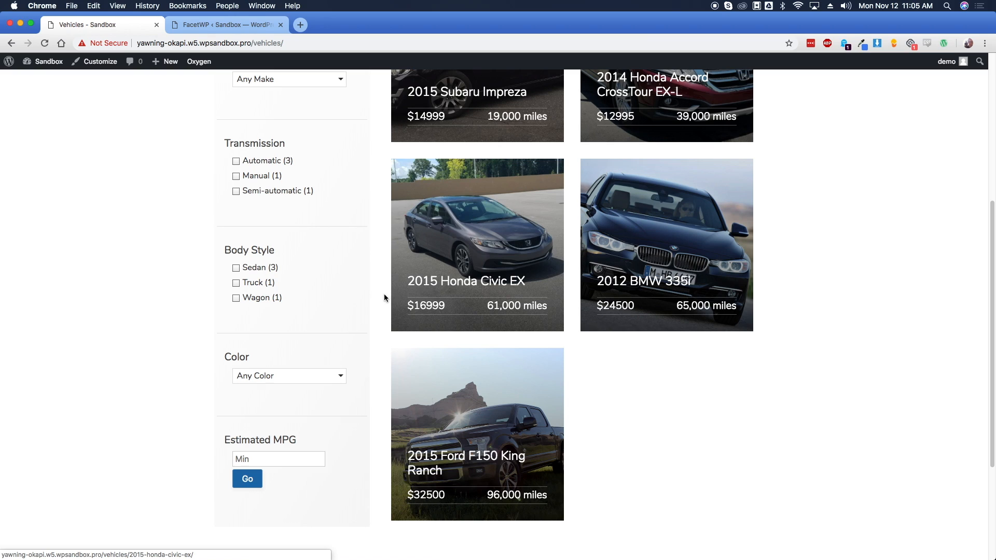
left_click(286, 457)
type("25")
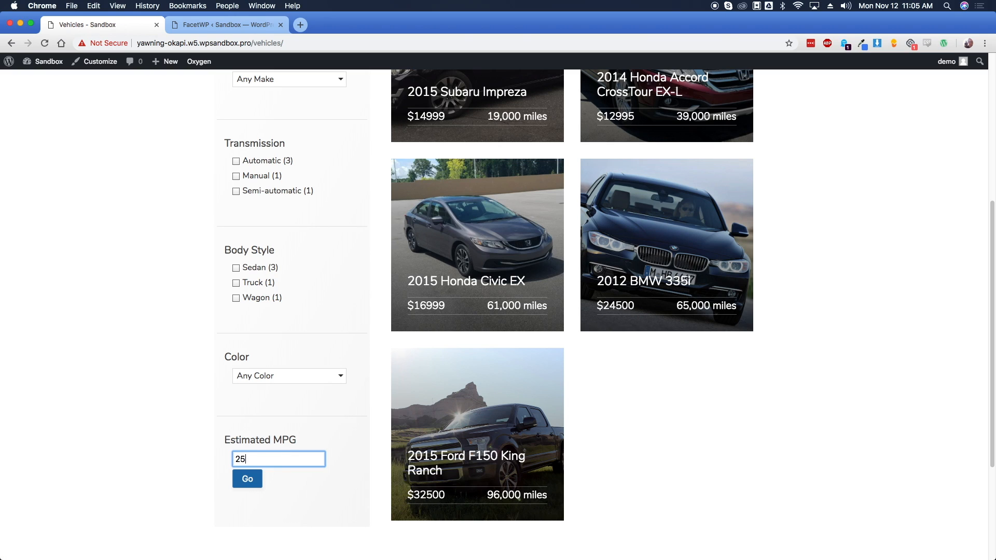
left_click(252, 481)
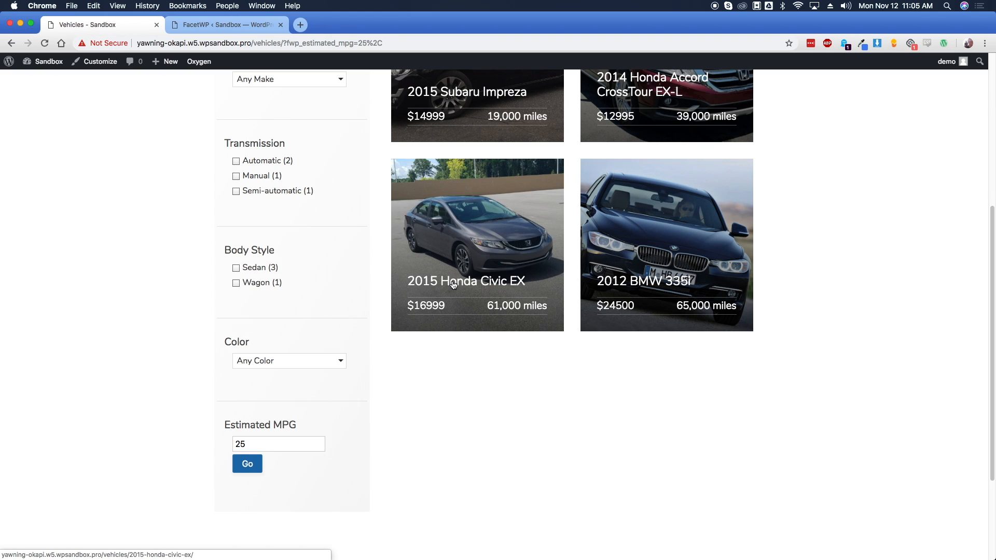
left_click_drag(254, 444, 235, 441)
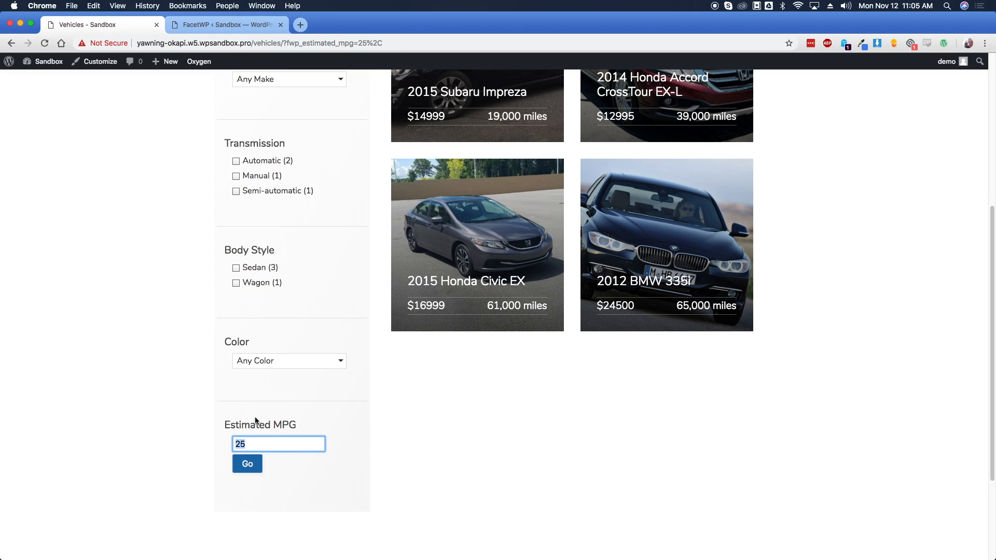
scroll(408, 278, "up", 3)
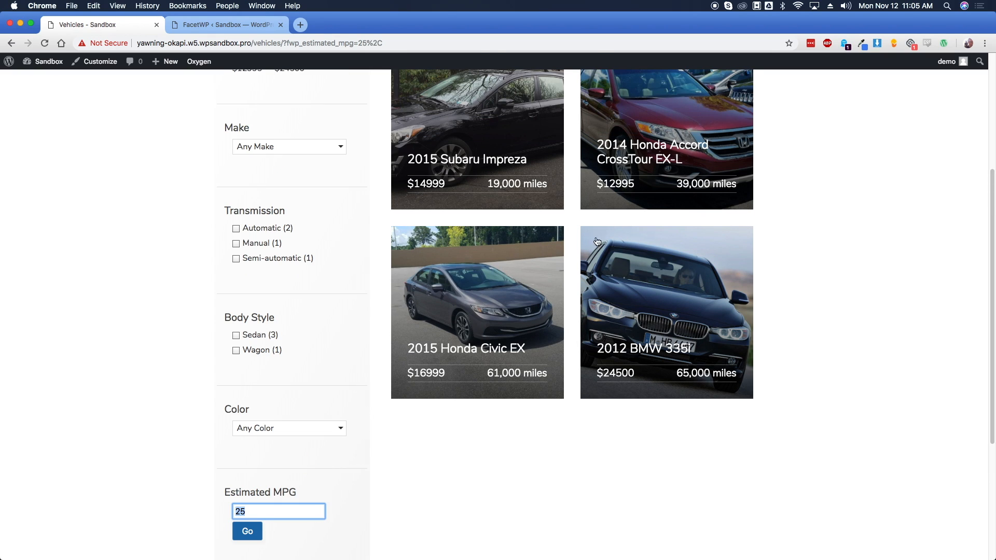
type("34")
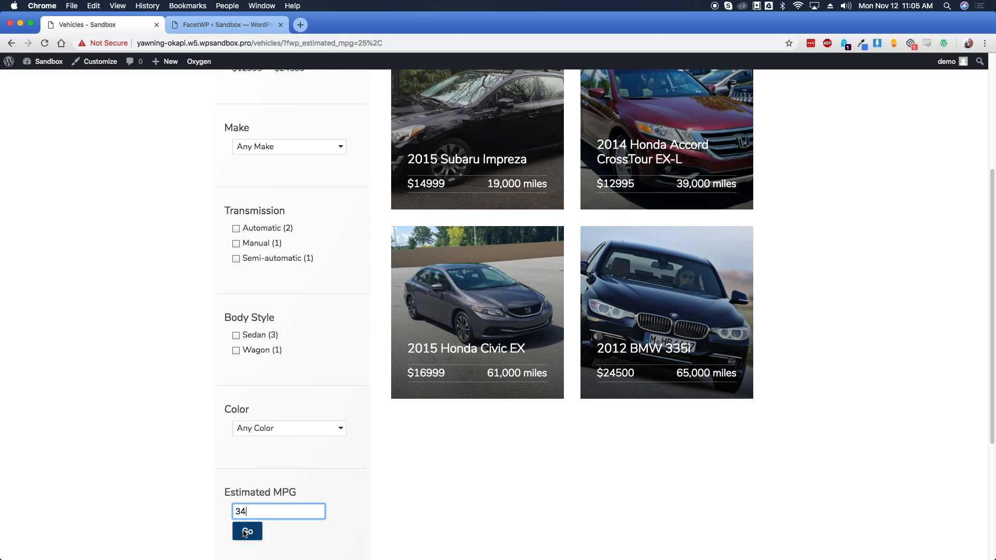
left_click(247, 531)
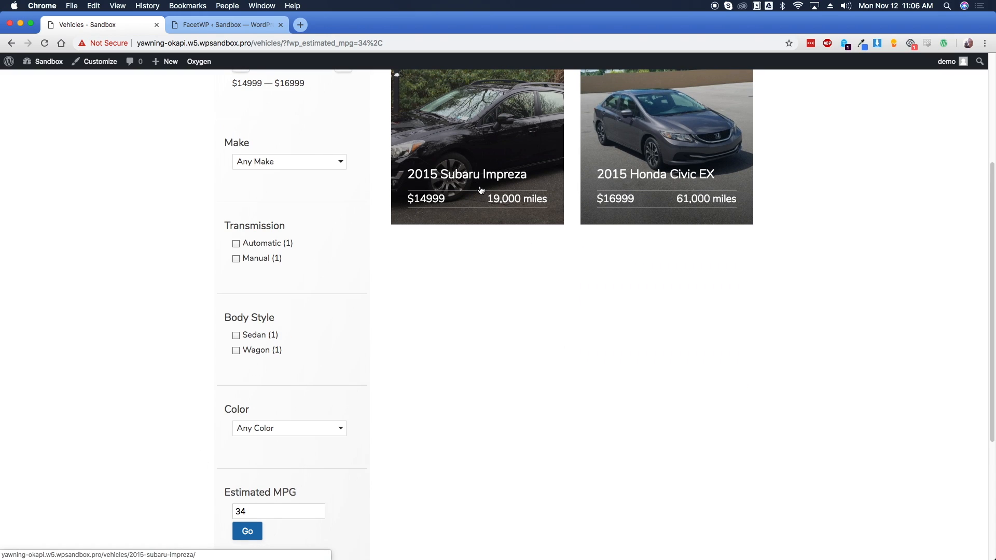
Change the Estimated MPG filter to 25, then 29, and save the facet settings
double_click(261, 515)
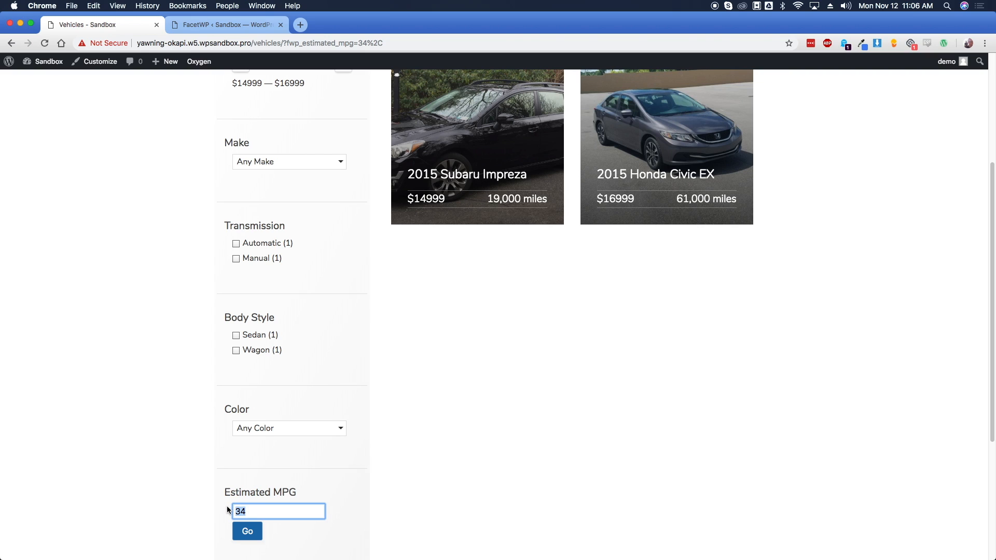
type("25")
key("Tab")
key("Return")
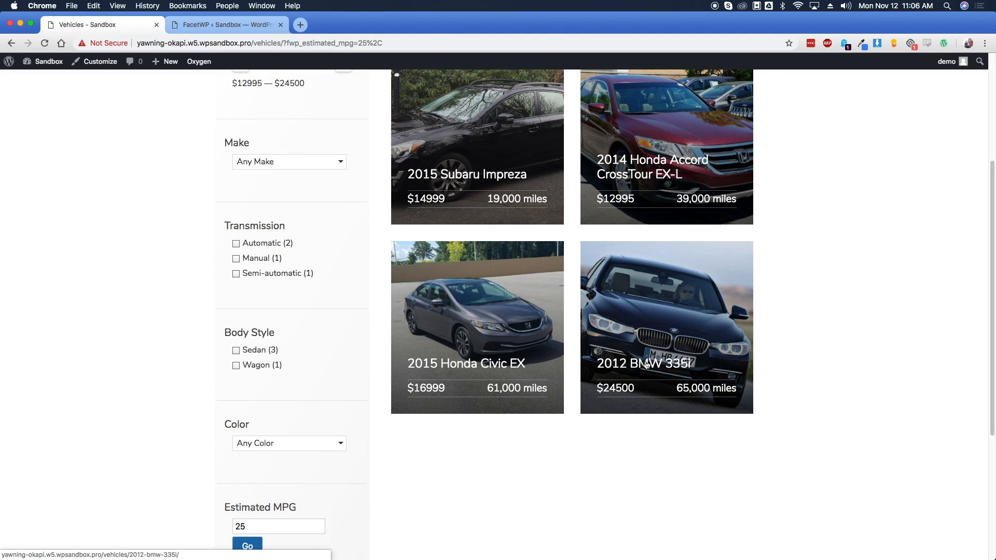
key("shift+Tab")
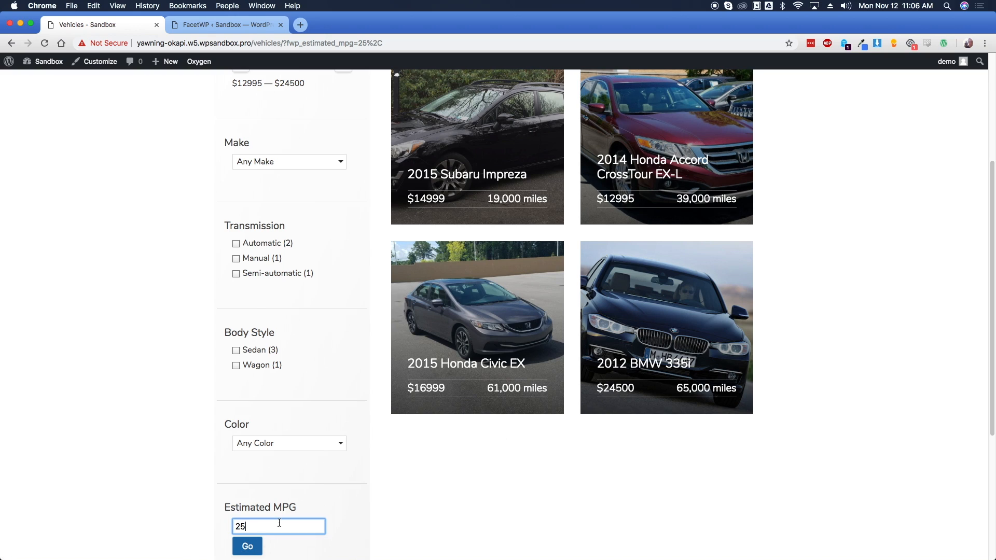
type("29")
key("Tab")
key("Return")
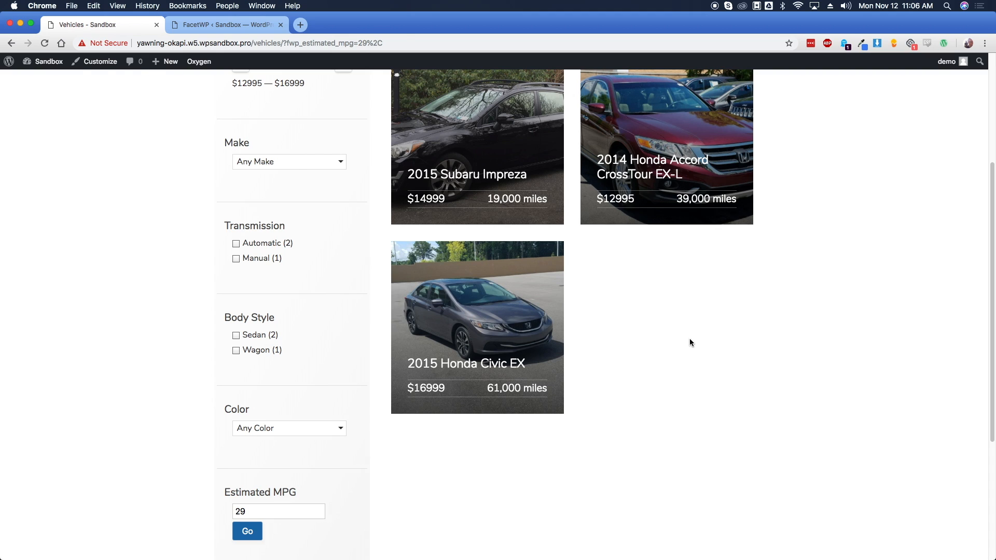
left_click(959, 83)
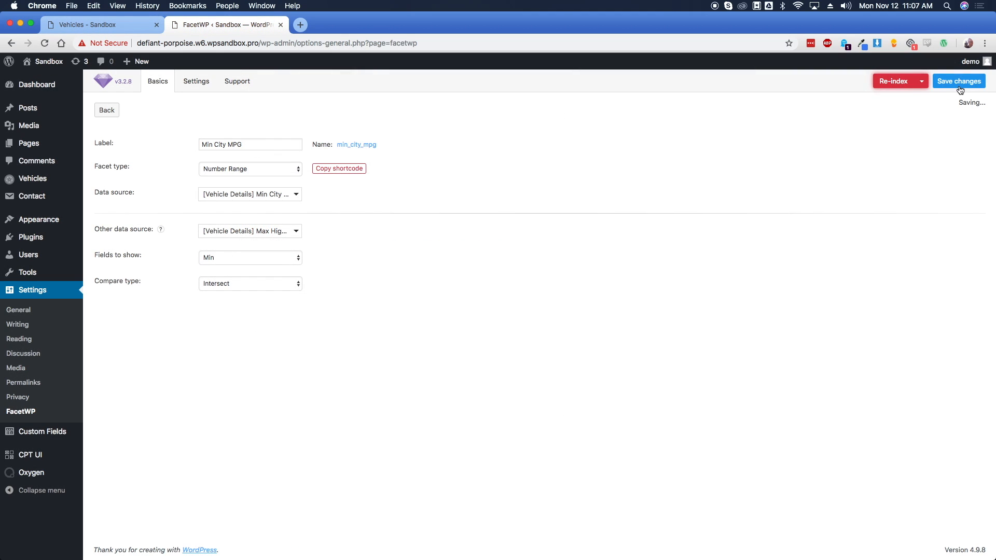
Create a new facet labelled 'Body Style'
left_click(107, 111)
left_click(137, 147)
left_click(225, 147)
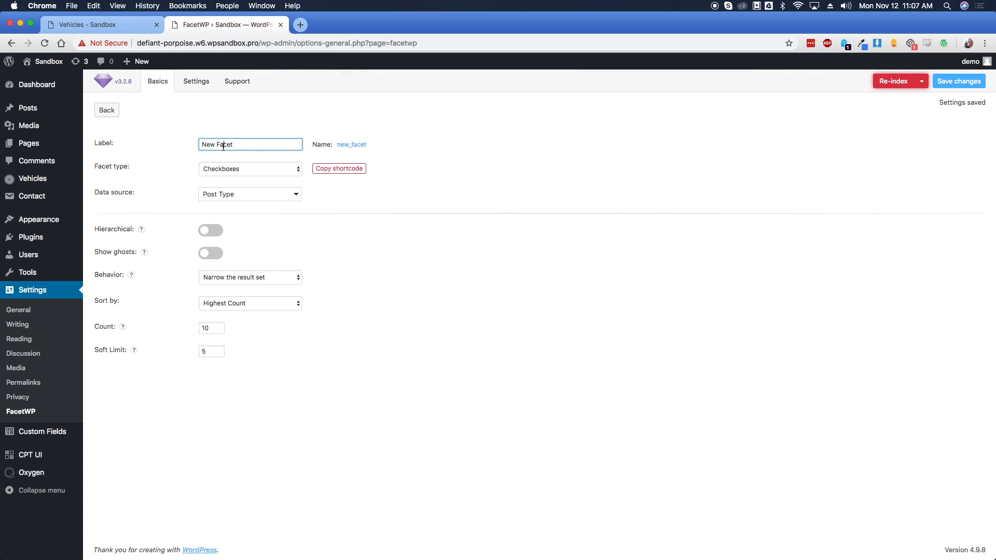
triple_click(218, 145)
type("Body Style")
Make it a multi-select fSelect fed by [Vehicle Details] Body Style, and save it
left_click(232, 170)
left_click(217, 187)
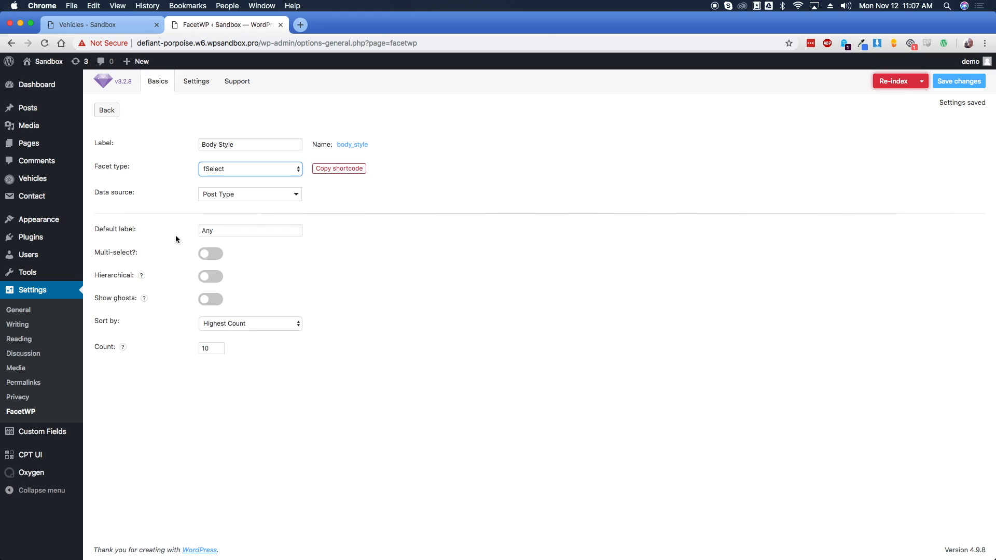
left_click(213, 255)
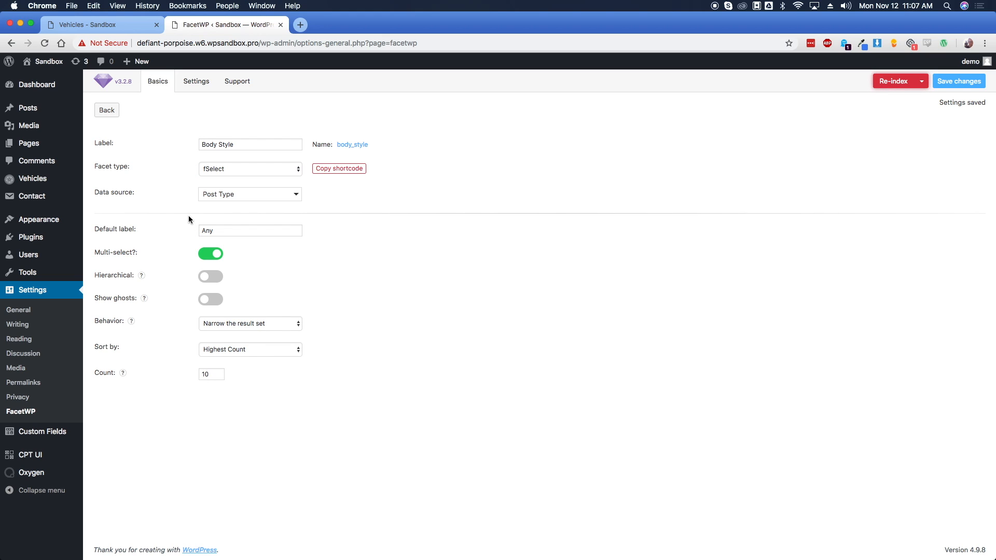
left_click(243, 196)
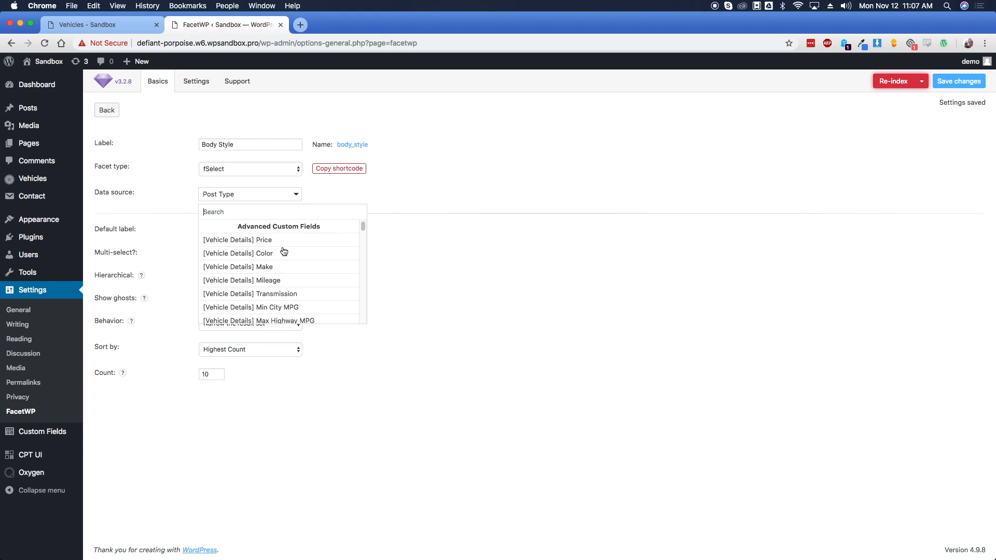
scroll(285, 254, "down", 2)
left_click(277, 280)
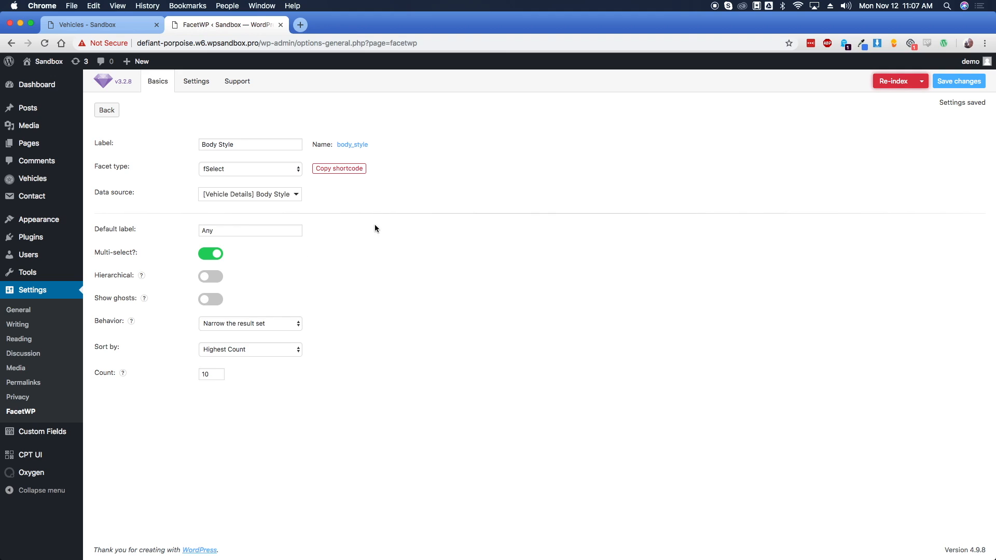
left_click(964, 83)
left_click(106, 111)
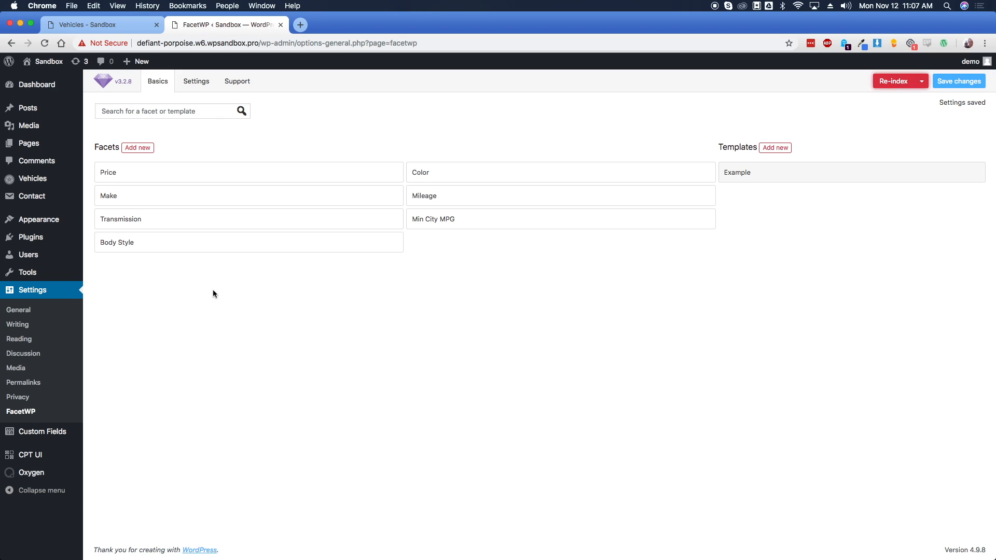
left_click(283, 177)
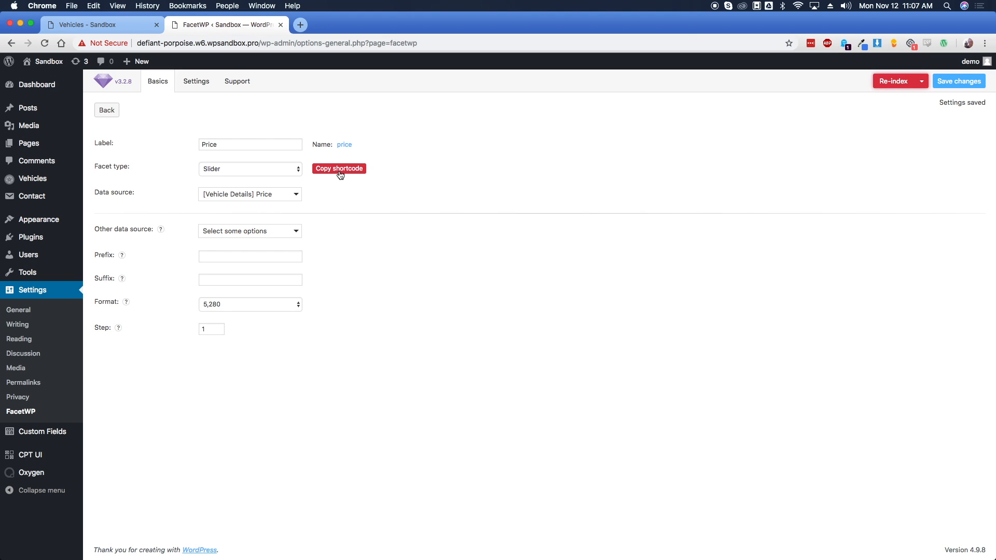
left_click(107, 111)
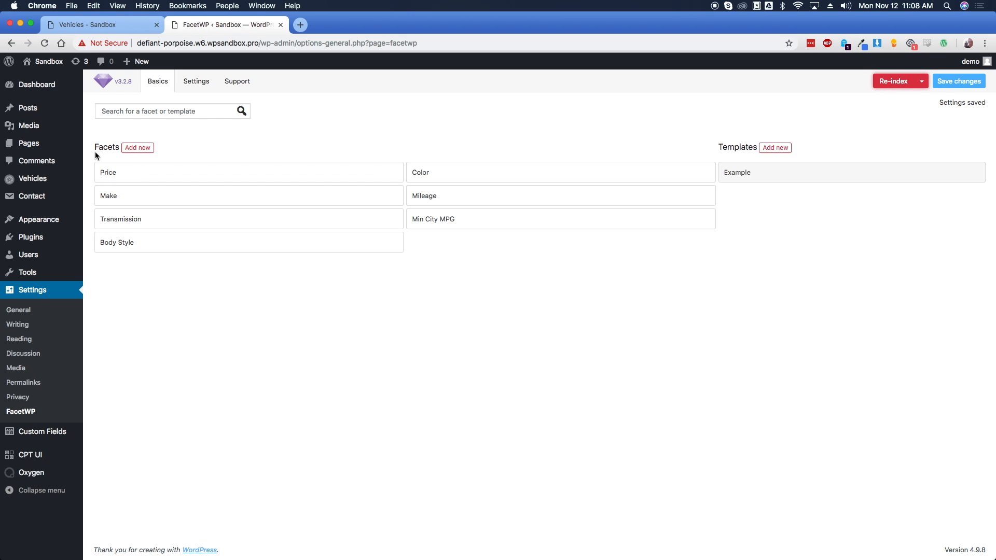
mouse_move(40, 178)
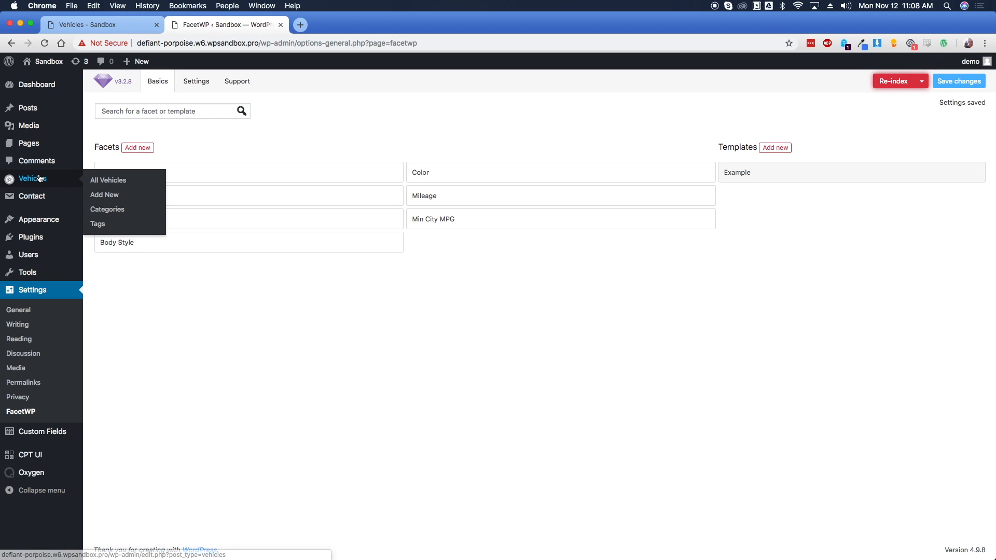
Start a new vehicle '2012 BMW 335i' with price 34995, color Blue, make BMW, 65000 miles
left_click(102, 197)
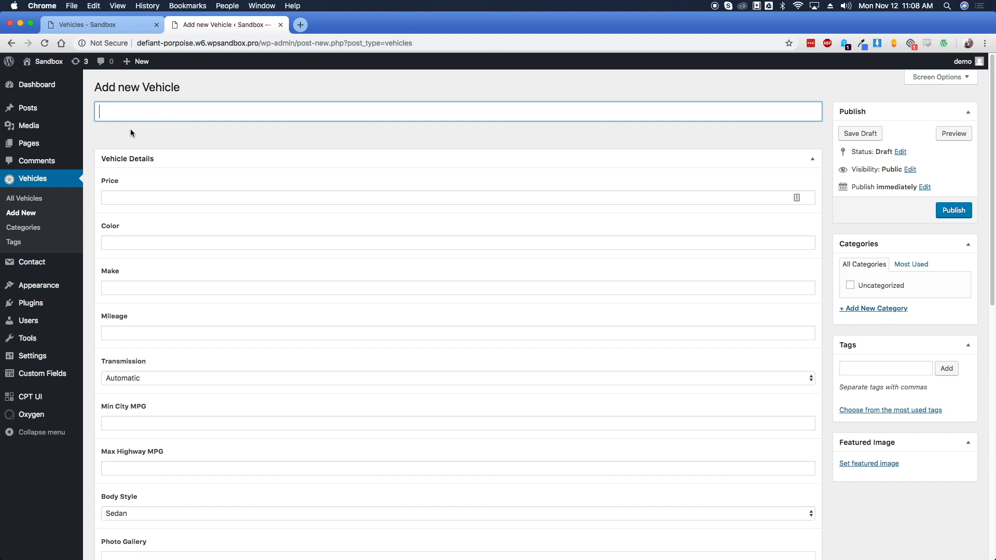
type("2012 BMW 335i")
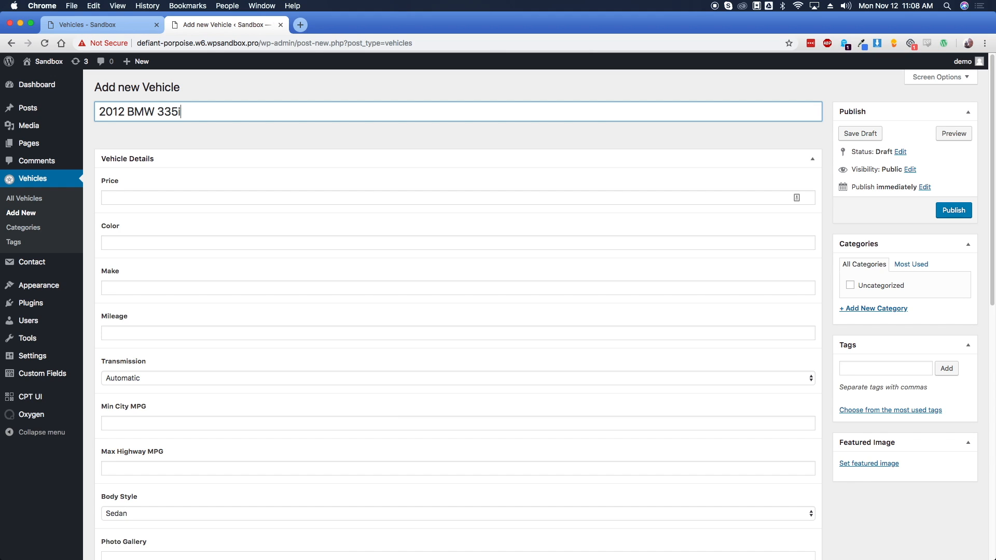
left_click(168, 196)
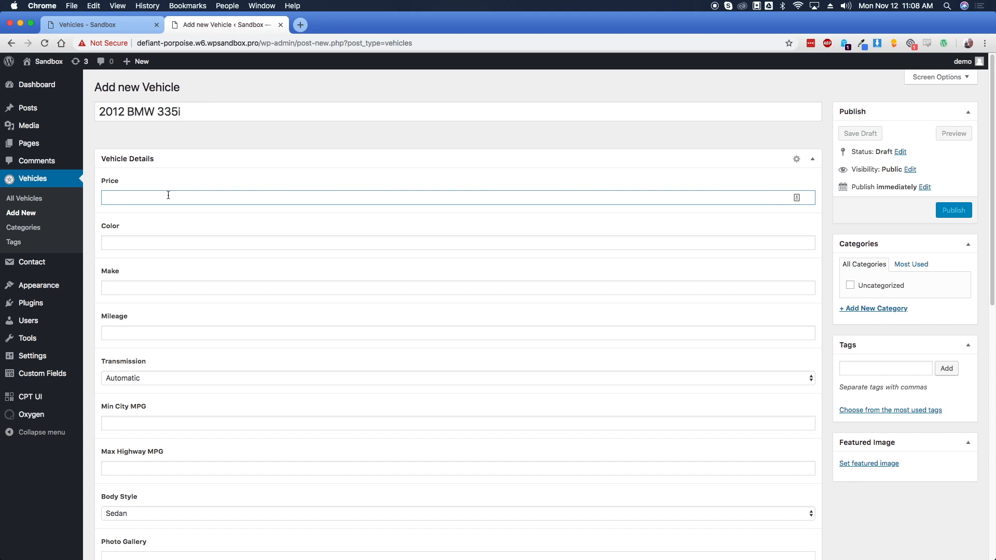
type("34995")
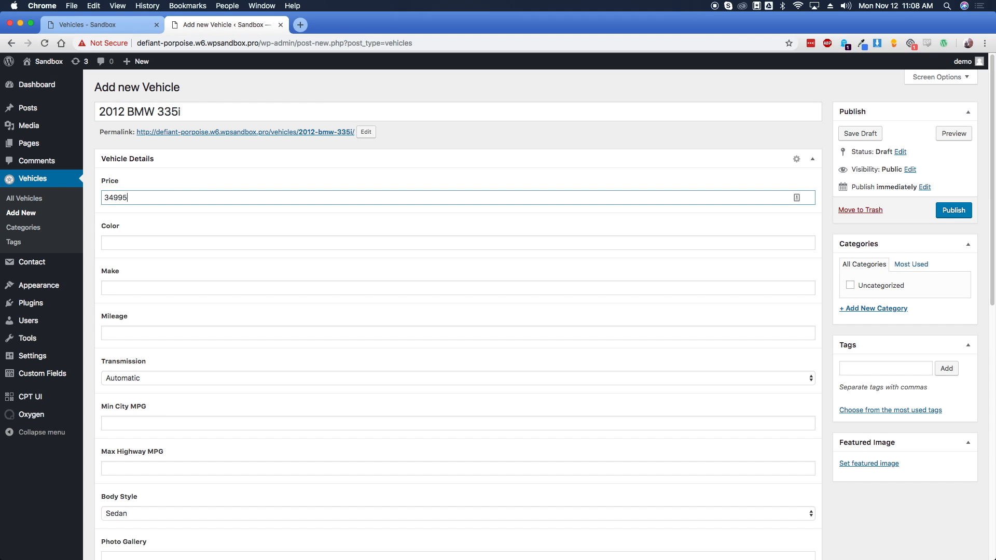
key("Tab")
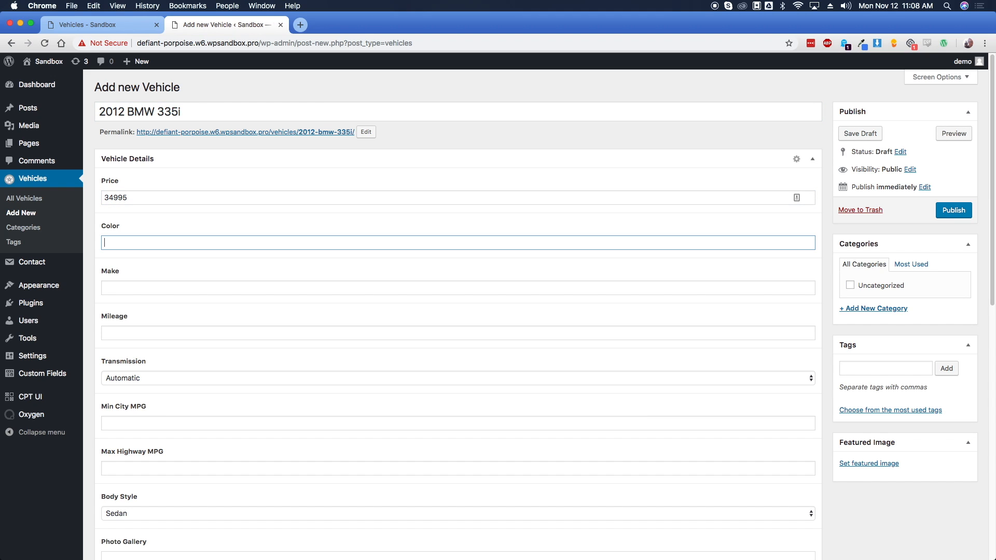
key("Tab")
type("BMW")
key("Tab")
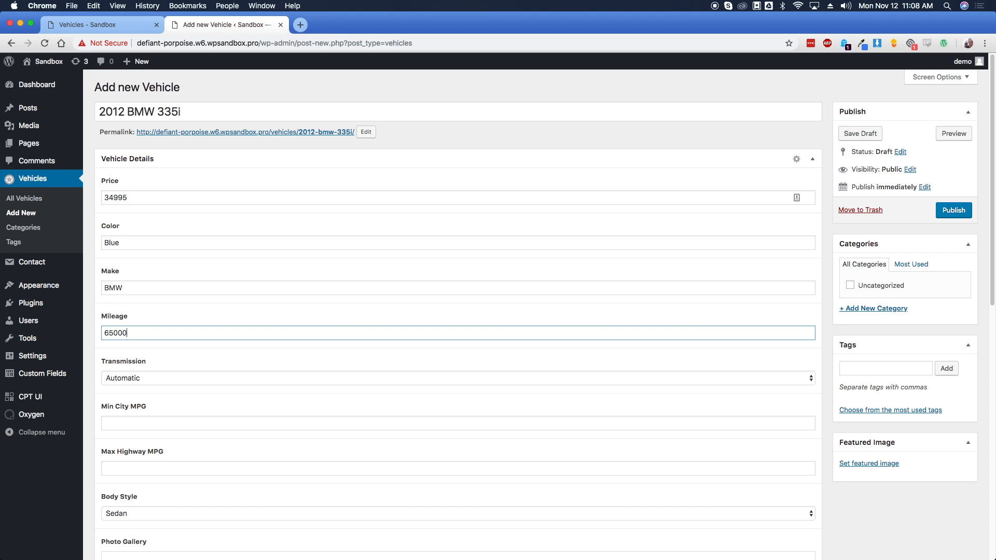
Set the transmission to Semi-automatic and the MPG to 18 city and 28 highway
left_click(164, 380)
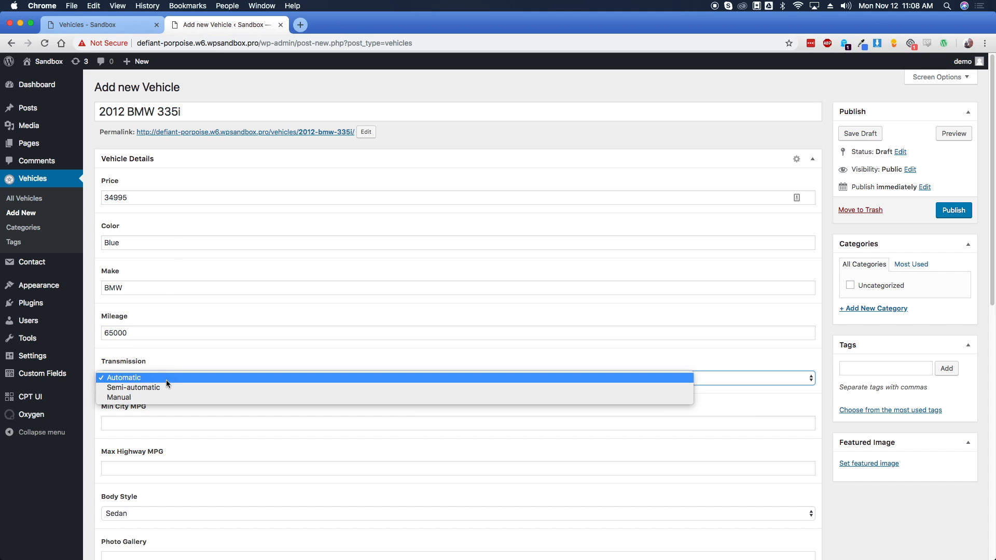
left_click(169, 388)
scroll(121, 397, "down", 1)
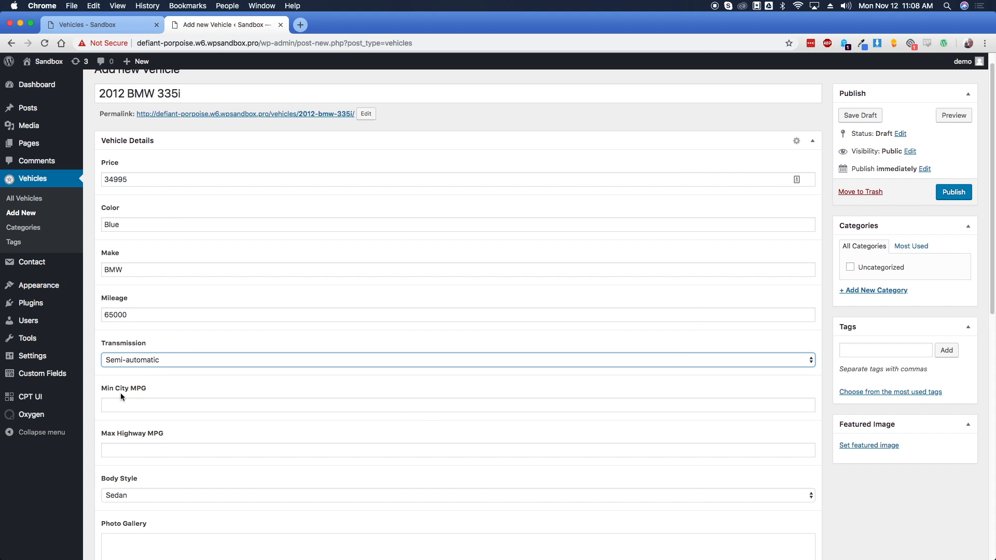
left_click(131, 399)
type("18")
left_click(133, 449)
type("28")
Keep Sedan as the body style and bring up the gallery image picker
scroll(138, 431, "down", 5)
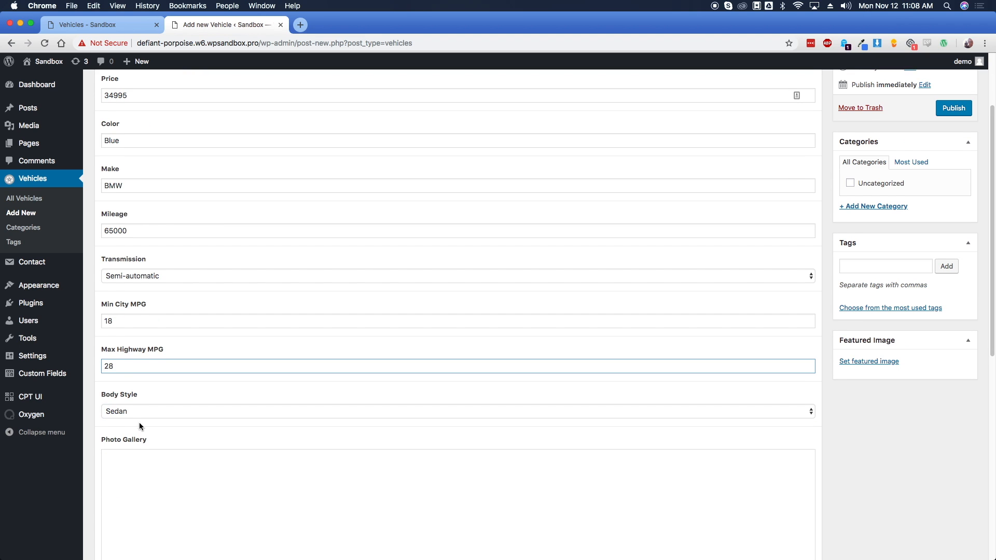
left_click(139, 349)
left_click(139, 349)
scroll(152, 426, "down", 3)
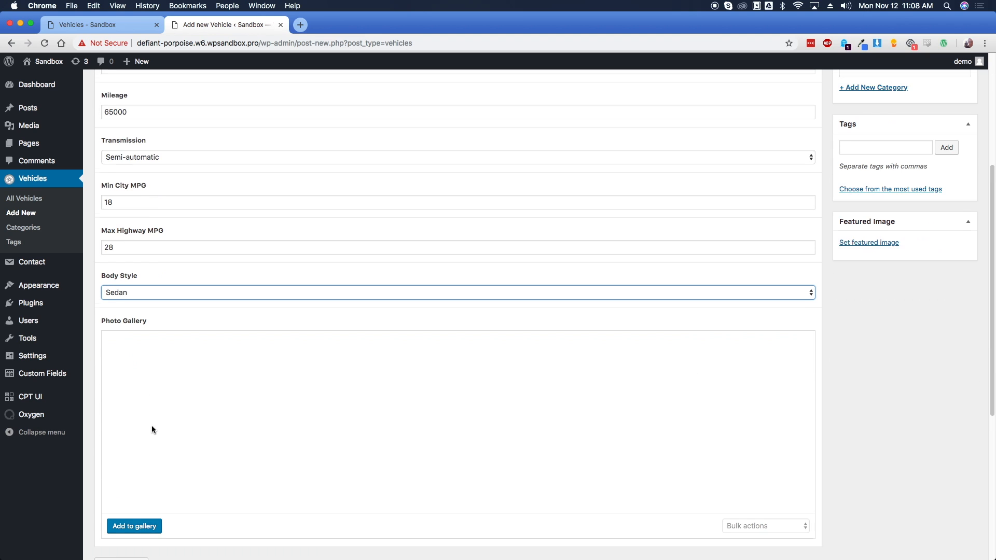
left_click(141, 509)
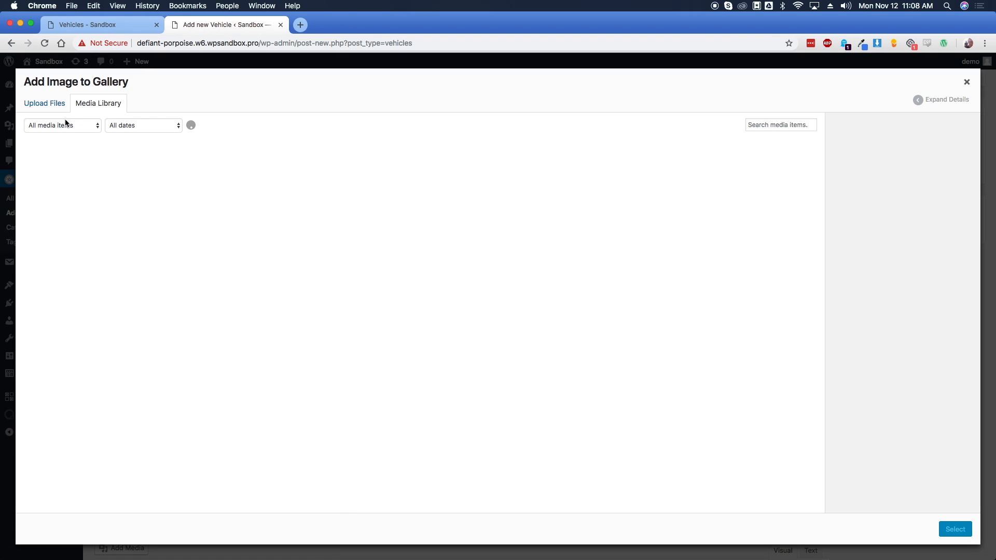
Add the rear, front, tan-seat interior and dashboard BMW photos to the Photo Gallery
left_click(304, 266)
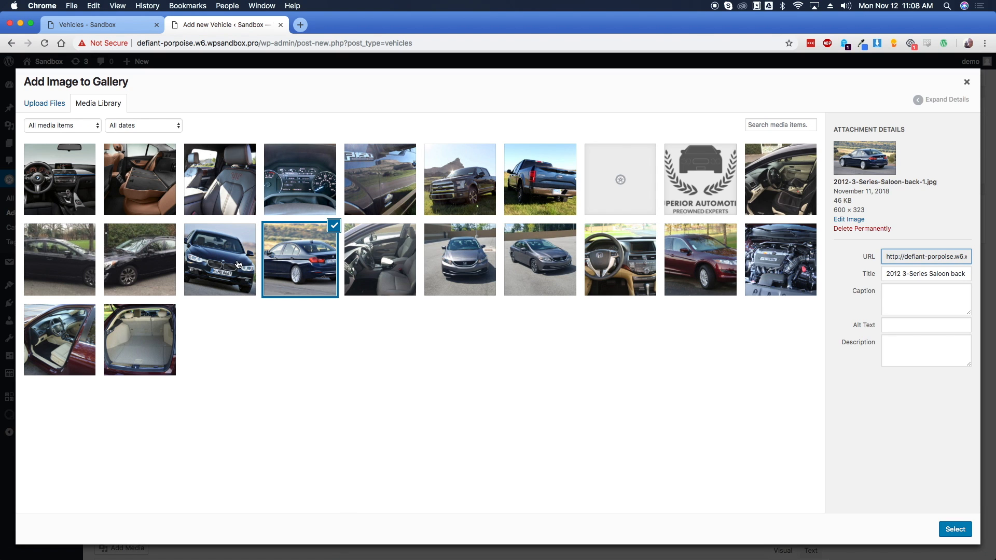
left_click(233, 262)
left_click(174, 203)
left_click(80, 185)
left_click(951, 528)
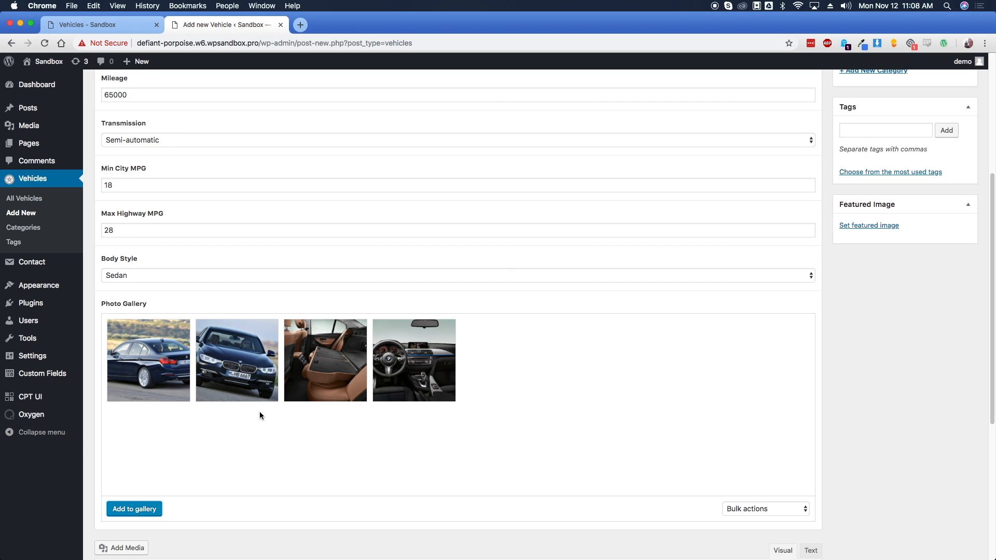
left_click_drag(228, 369, 251, 374)
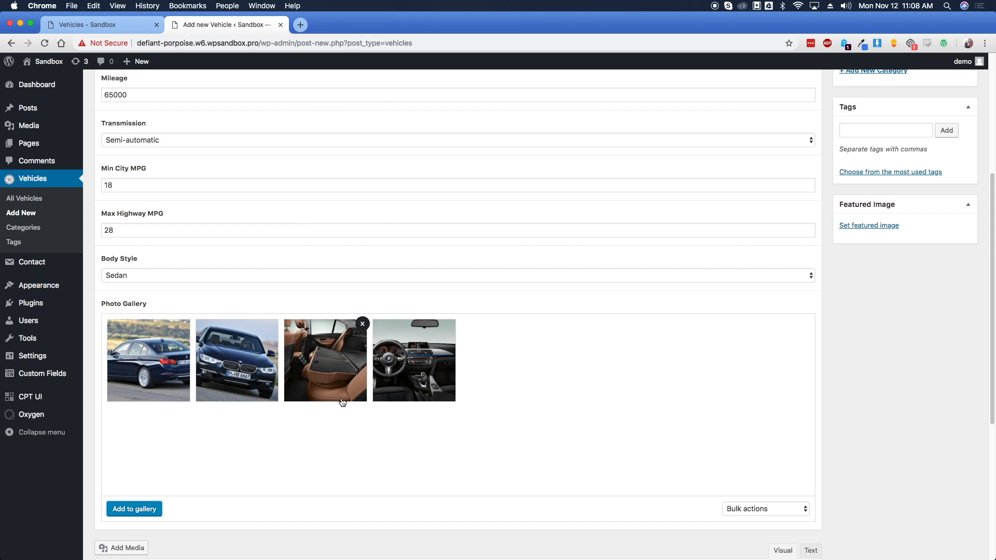
Set the 2012 3-Series-Saloon front-view photo as the featured image
left_click(869, 225)
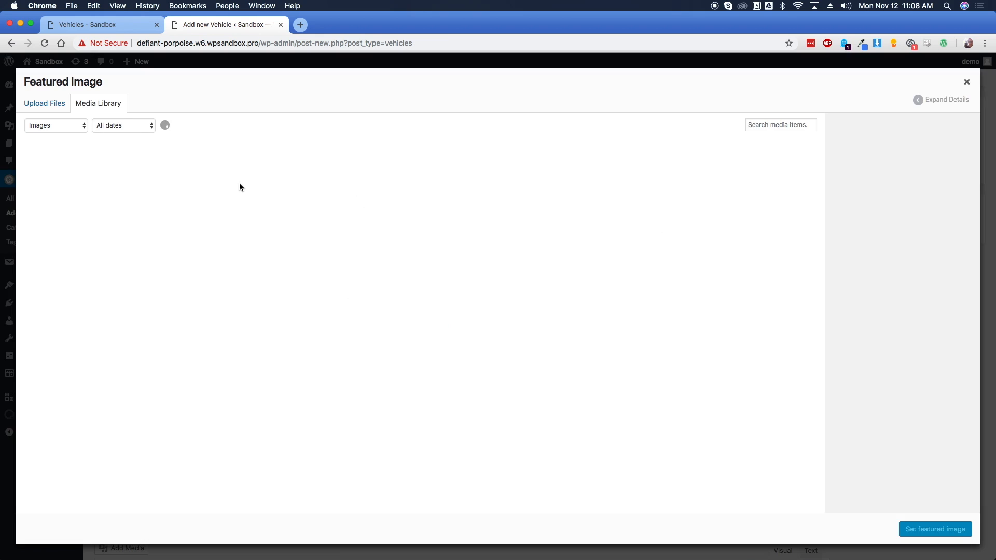
left_click(212, 247)
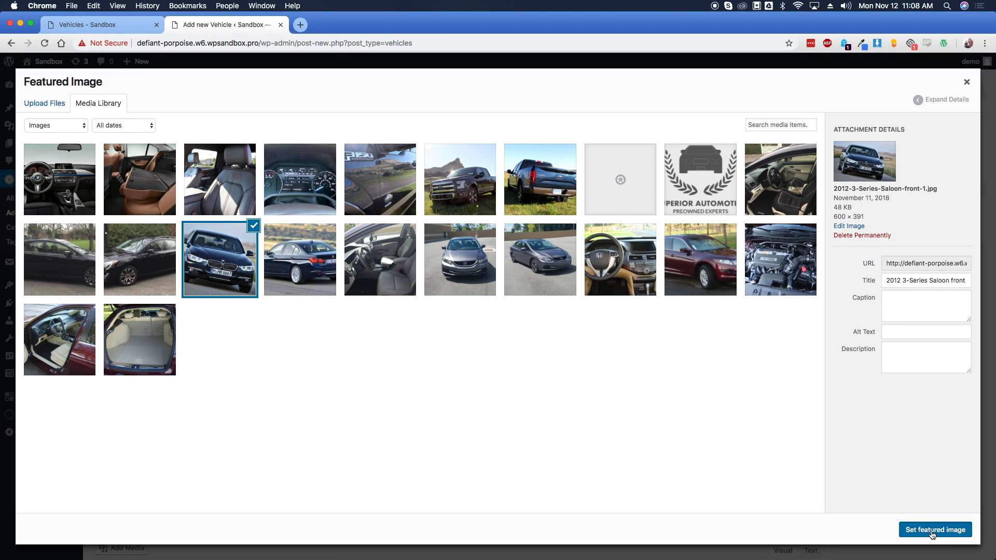
left_click(933, 530)
scroll(467, 376, "down", 3)
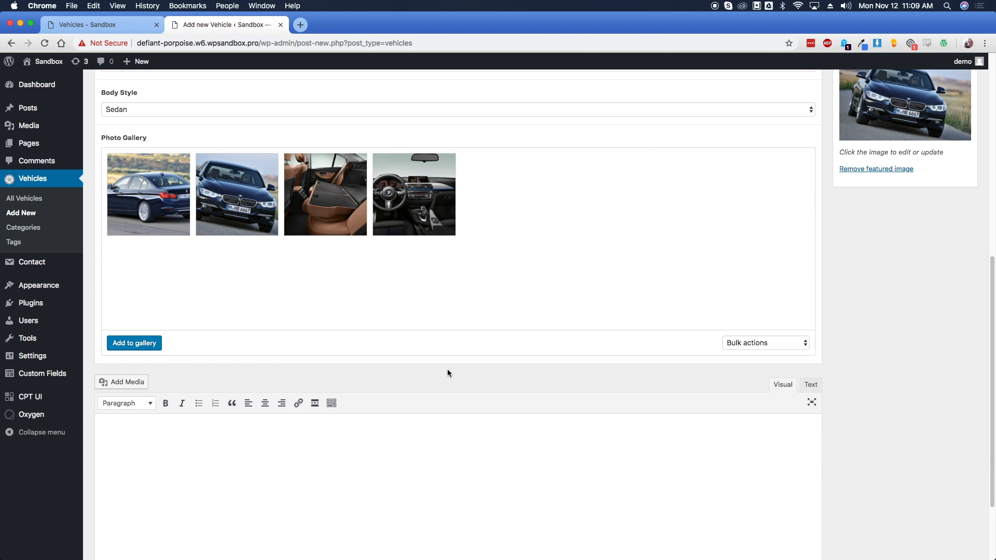
Enter the description 'BMW is the best car manufacturer in the world.' and publish the listing
scroll(308, 438, "down", 2)
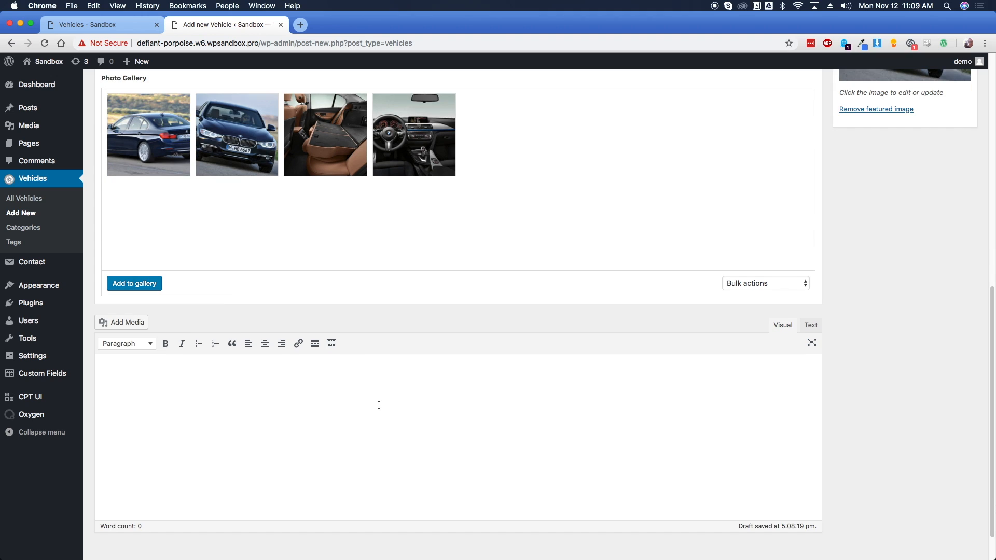
type("BMW is the best car manufacturer in t")
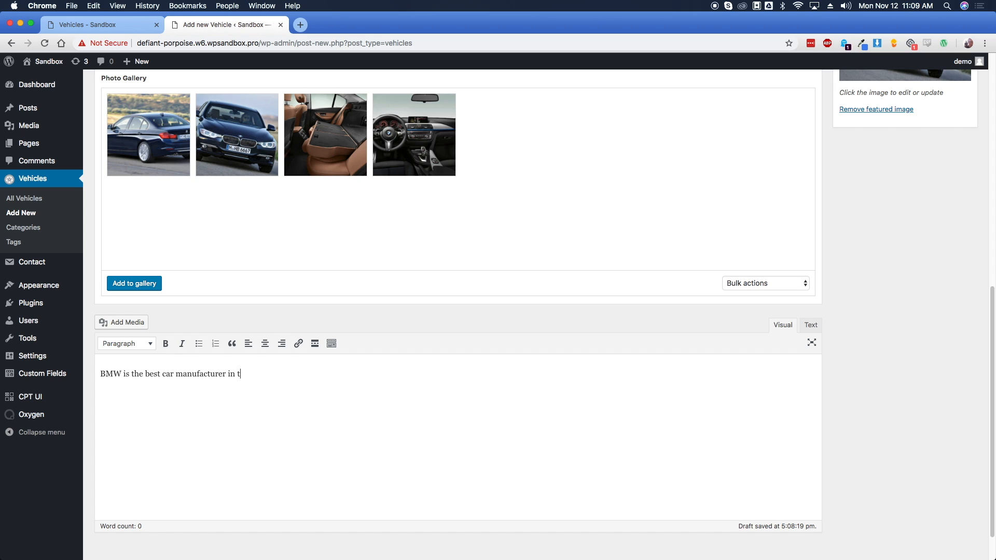
type("eh world.")
scroll(832, 284, "up", 15)
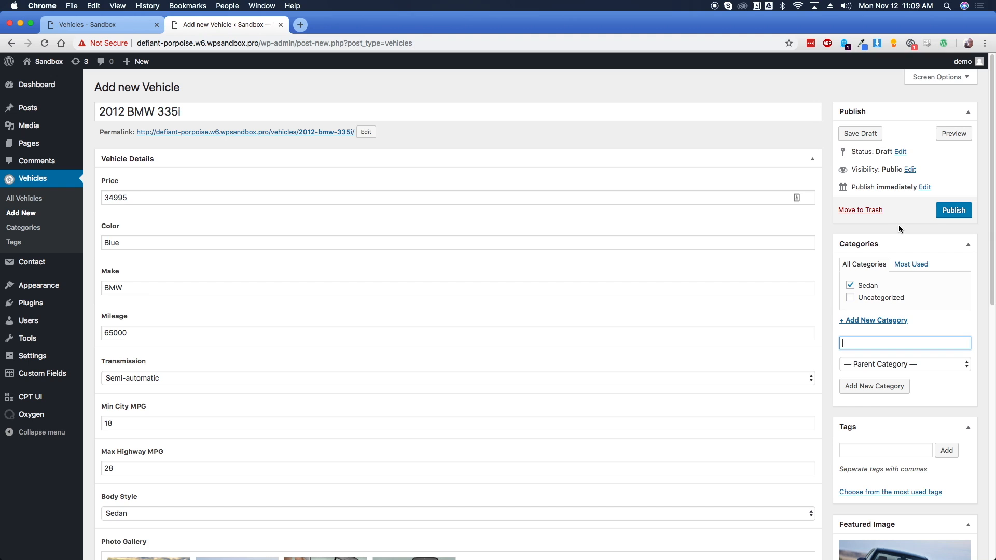
left_click(953, 211)
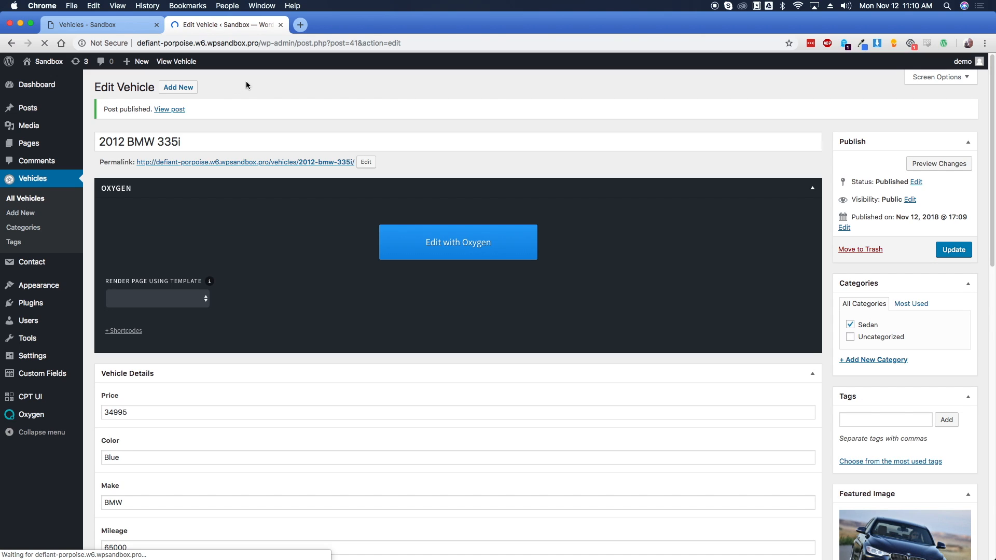
Add the remaining vehicles and head to the All Vehicles list
left_click(190, 91)
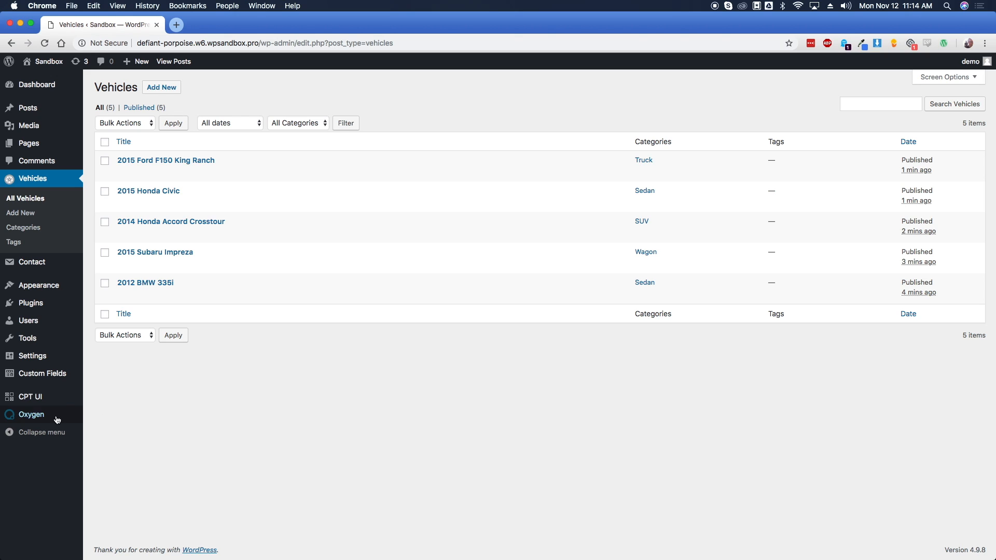
mouse_move(49, 415)
Enable Oxygen's Selector Detector and save the settings
left_click(106, 460)
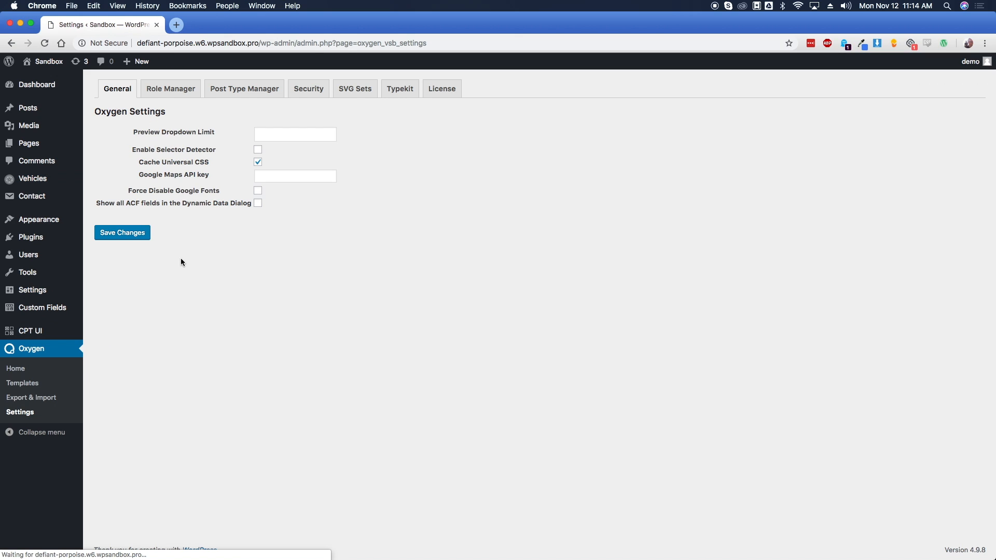
left_click(259, 150)
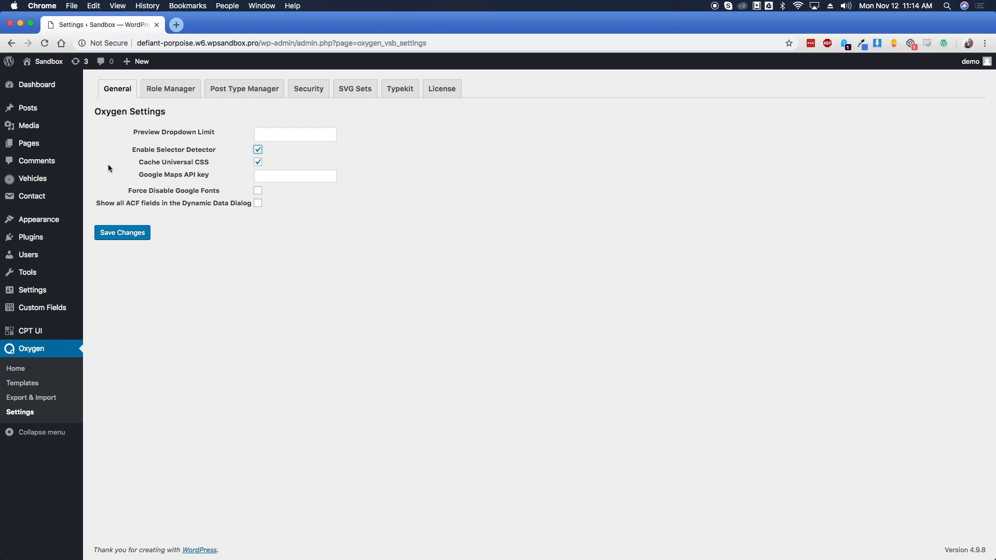
left_click(129, 237)
Open Oxygen Templates in a new tab, then switch to that tab
right_click(26, 387)
left_click(42, 392)
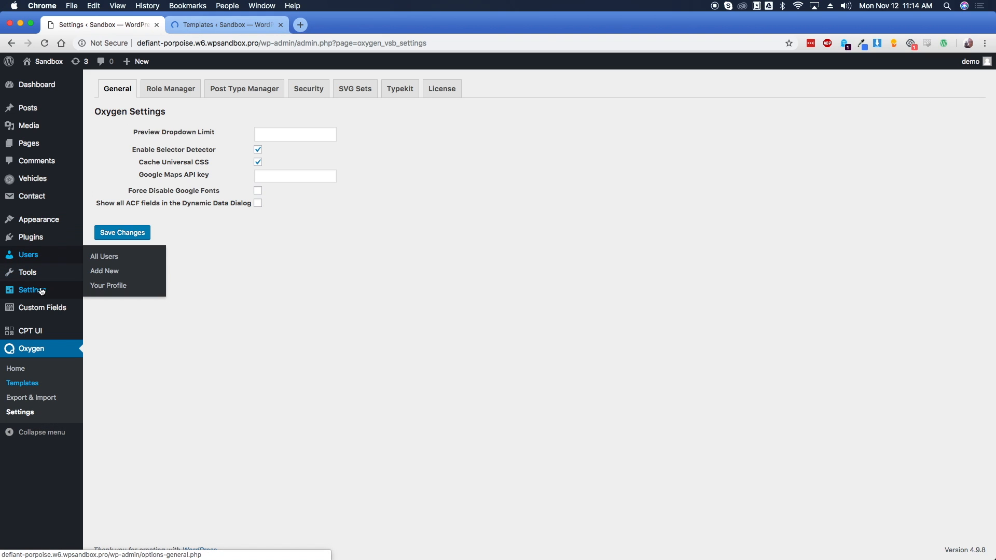
mouse_move(39, 290)
left_click(111, 395)
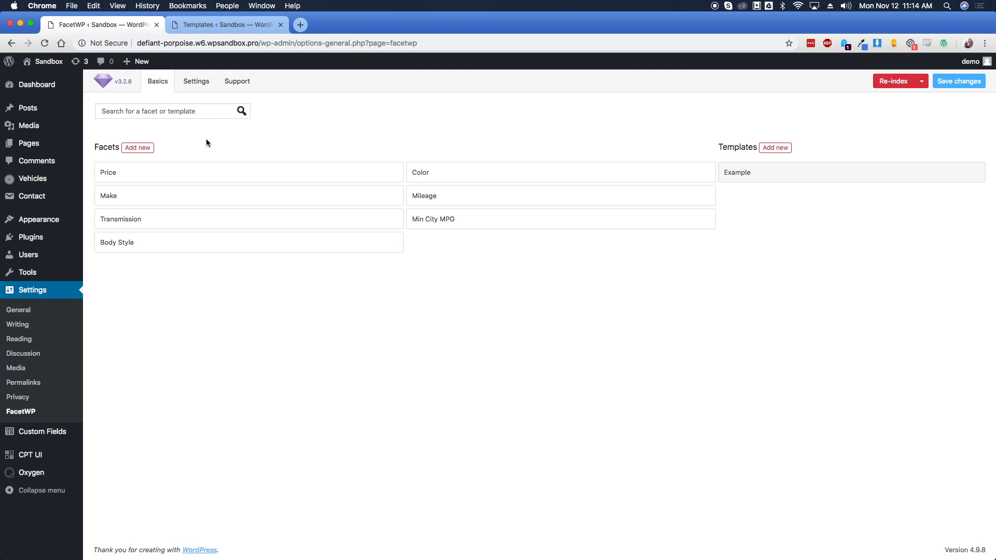
left_click(206, 26)
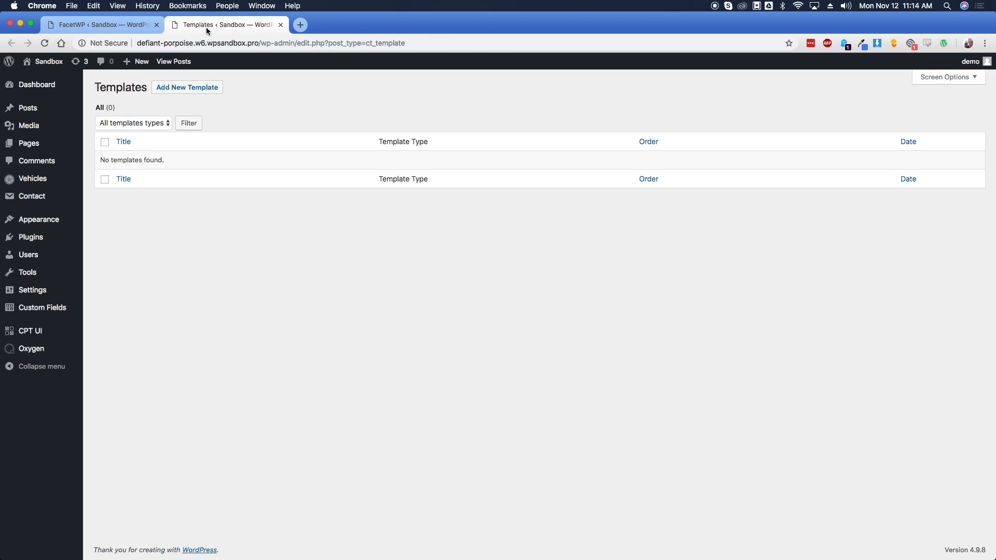
Create and publish a new Oxygen template titled 'All pages'
left_click(206, 92)
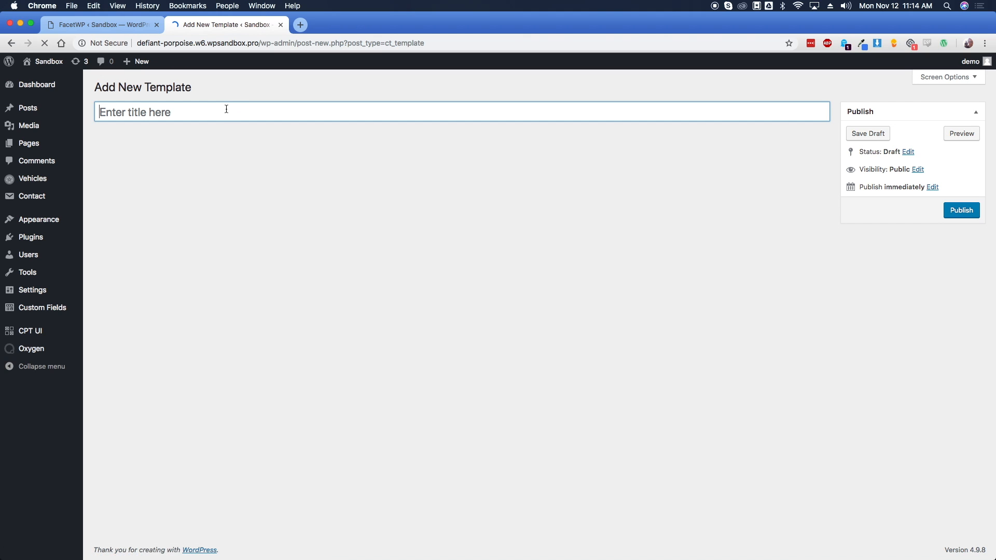
type("All pages")
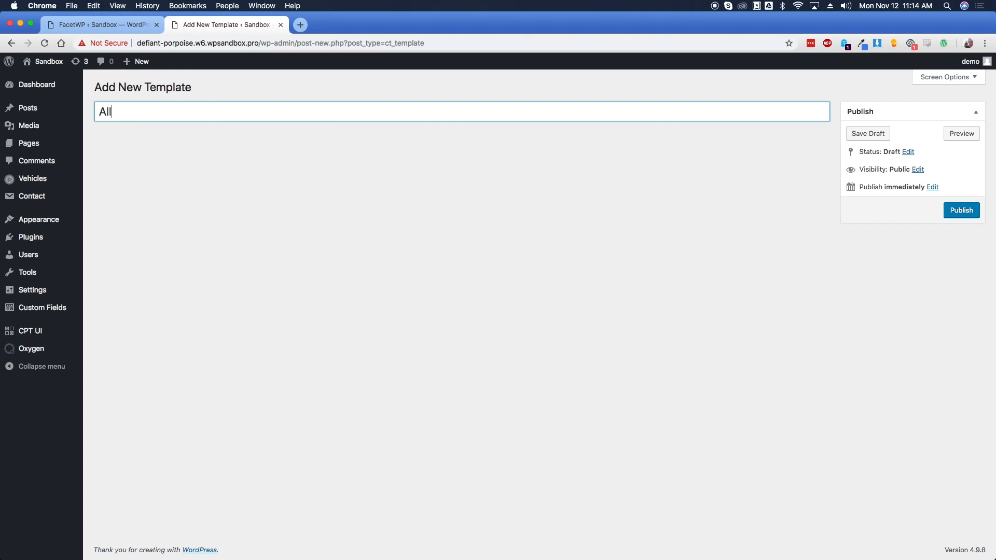
left_click(362, 157)
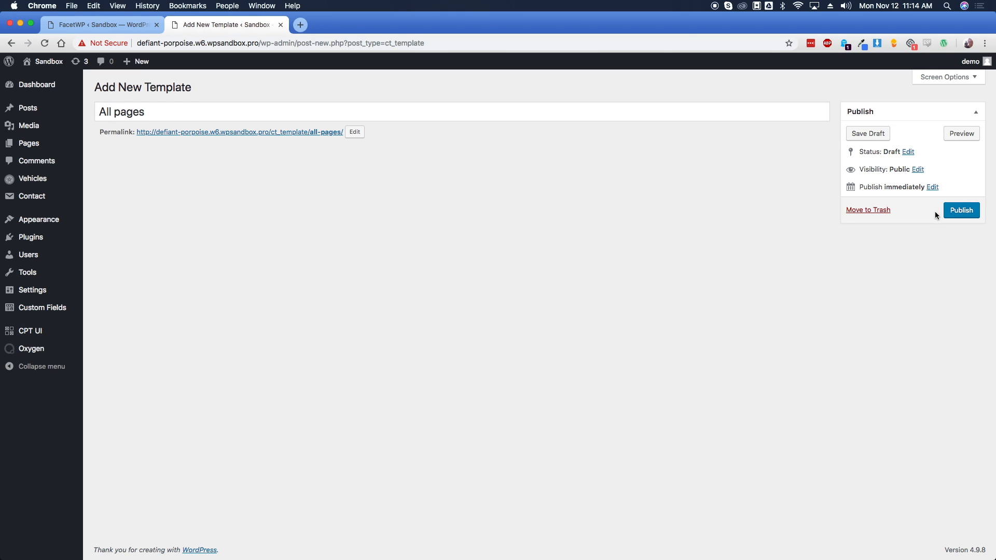
left_click(960, 210)
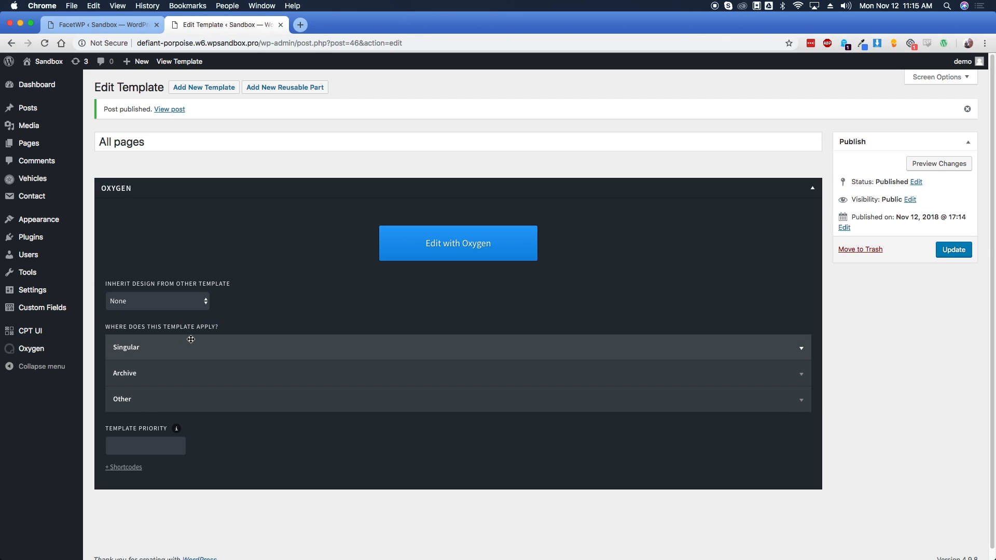
Apply the template to Singular Pages and update it
left_click(160, 347)
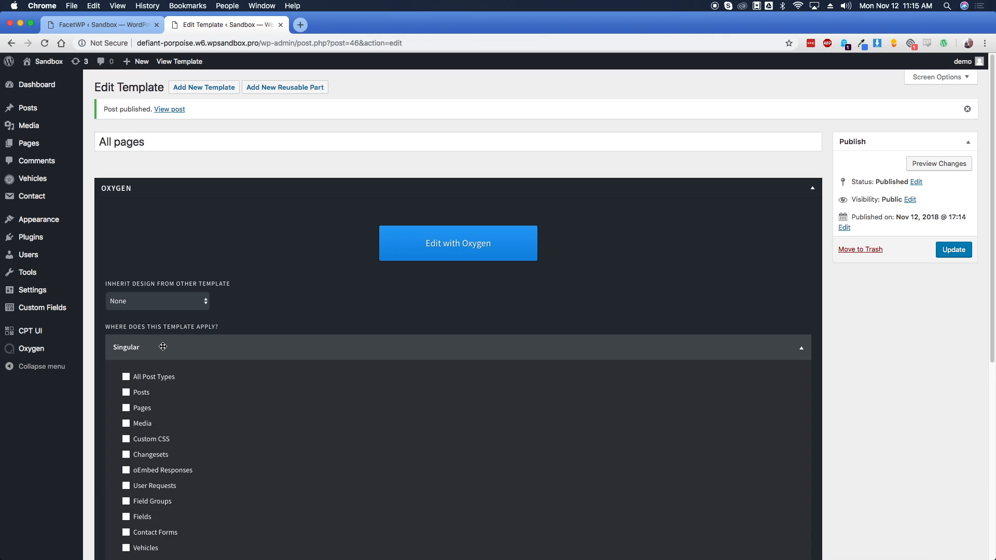
left_click(142, 409)
left_click(953, 250)
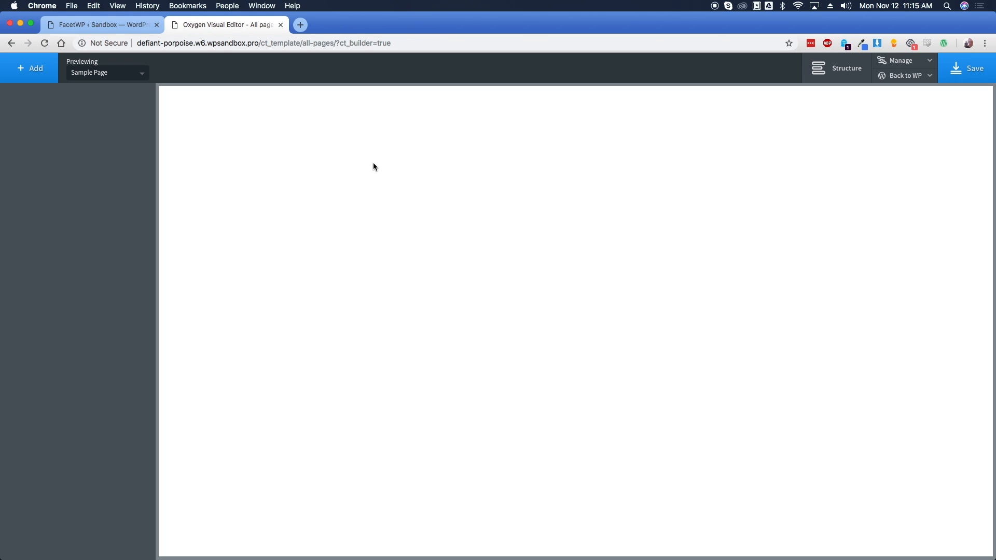
Set both the global Display and Text fonts to Muli
left_click(897, 62)
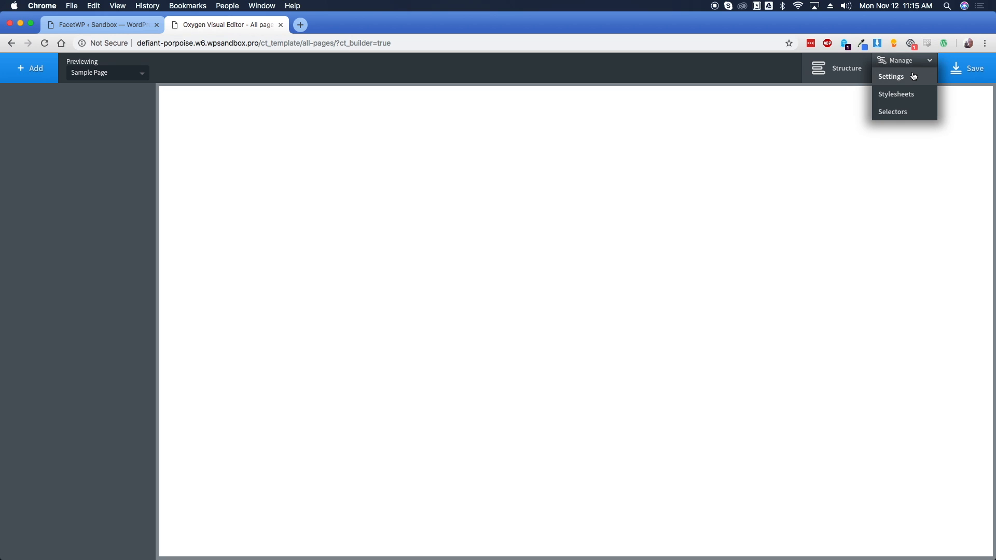
left_click(907, 78)
left_click(906, 181)
left_click(901, 183)
left_click(907, 167)
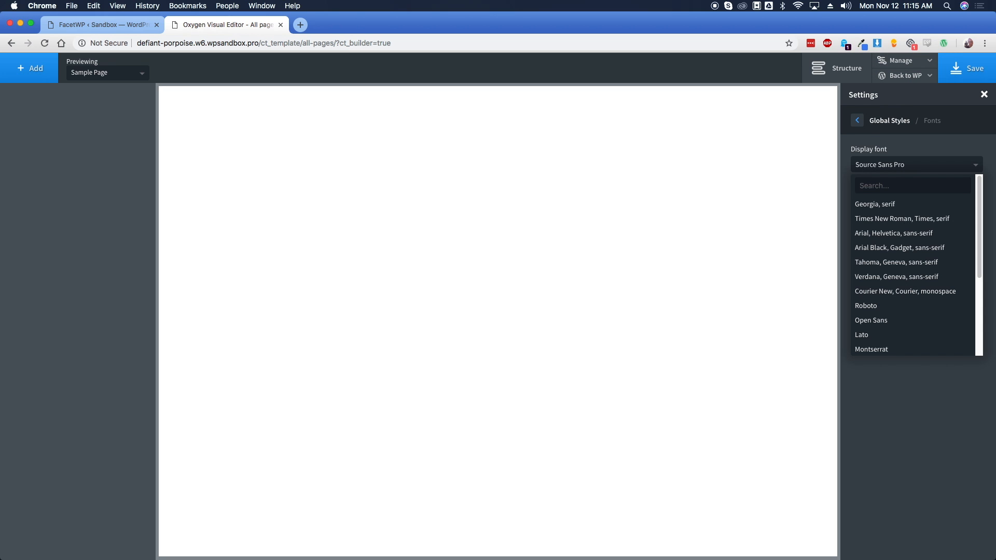
type("muli")
left_click(896, 204)
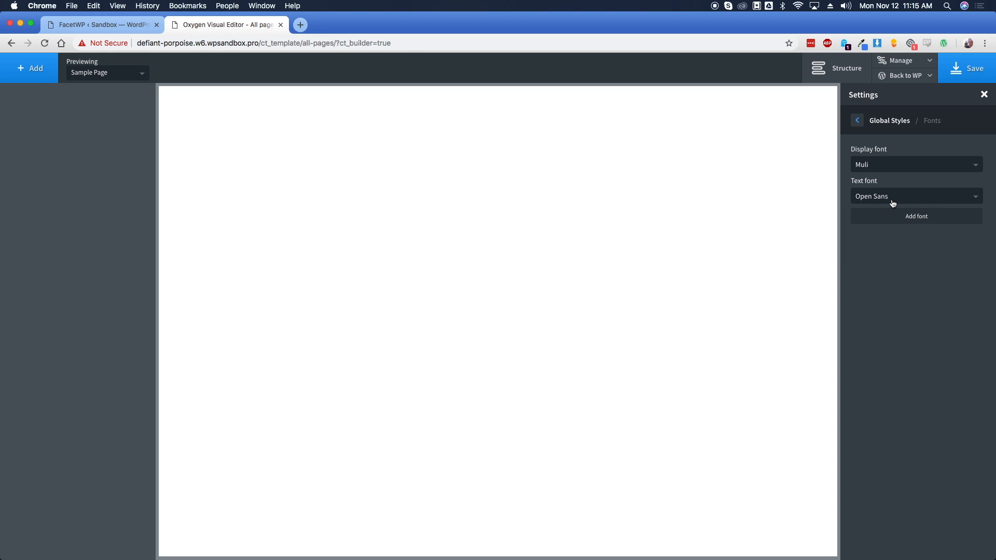
left_click(891, 196)
type("muli")
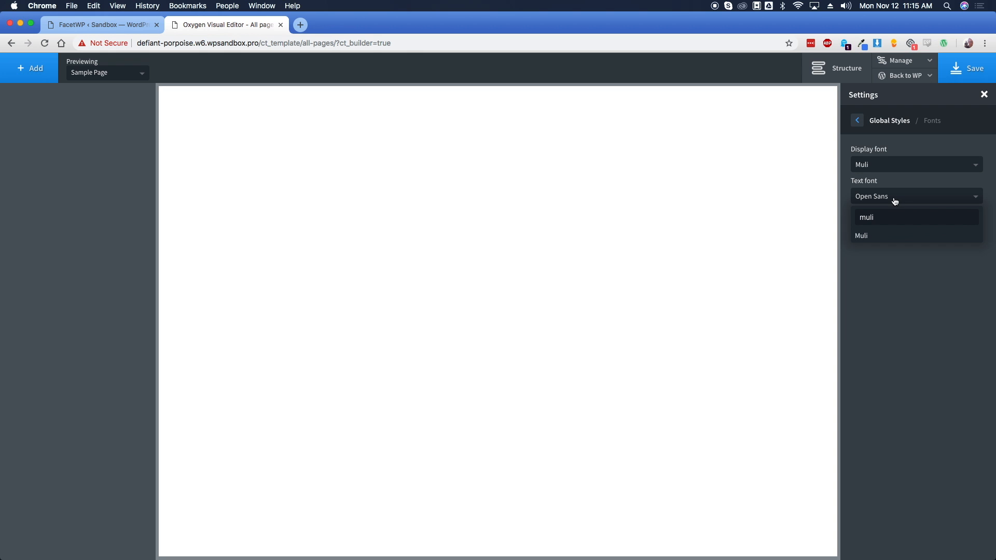
left_click(881, 235)
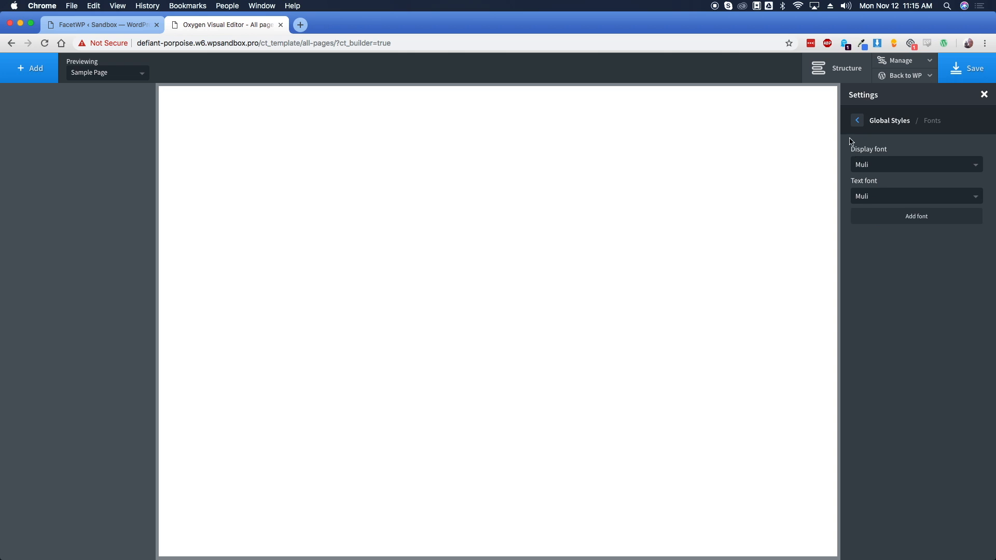
Raise the Body Text font size from 16 to 18 px
left_click(857, 120)
left_click(882, 236)
left_click(879, 166)
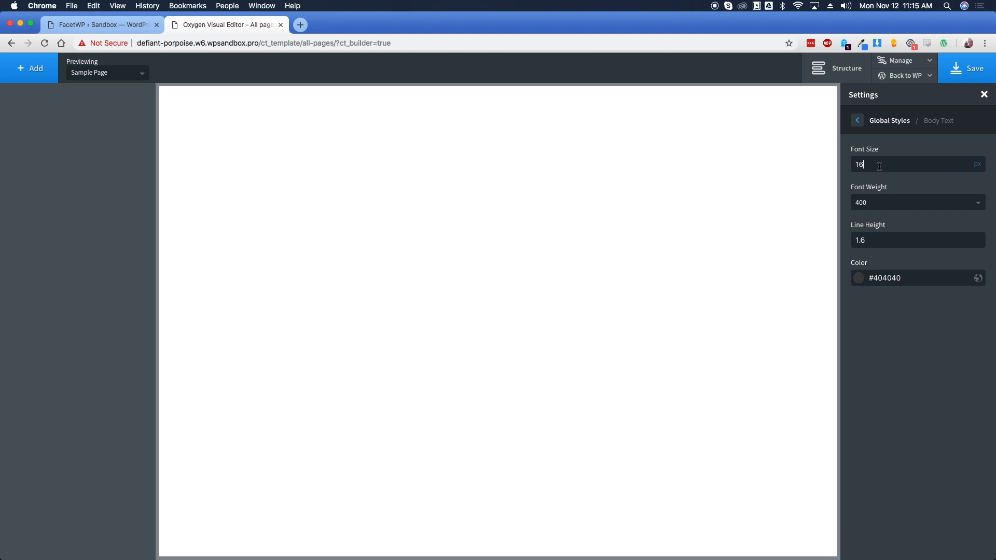
double_click(879, 166)
type("18")
left_click(858, 122)
left_click(832, 70)
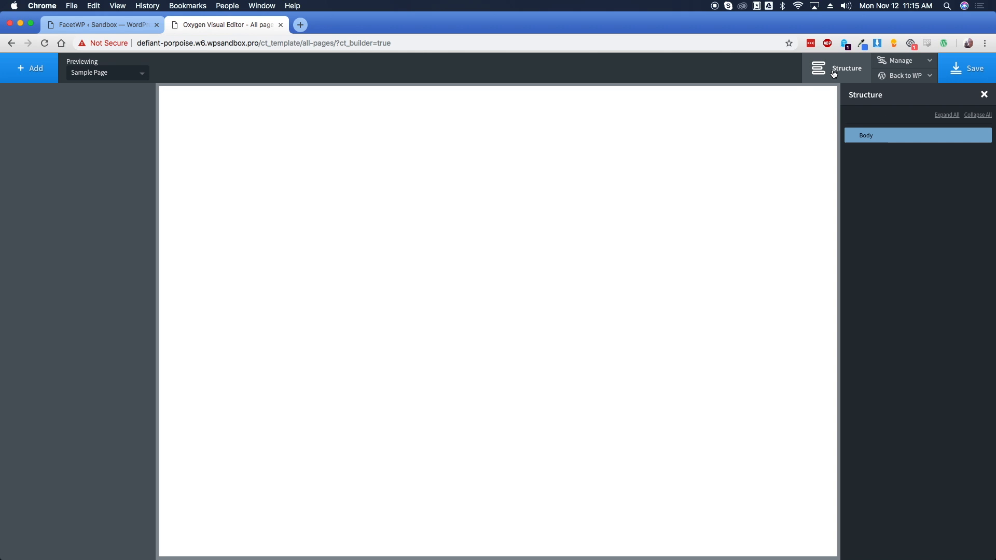
Add a Header Builder to the template
left_click(37, 78)
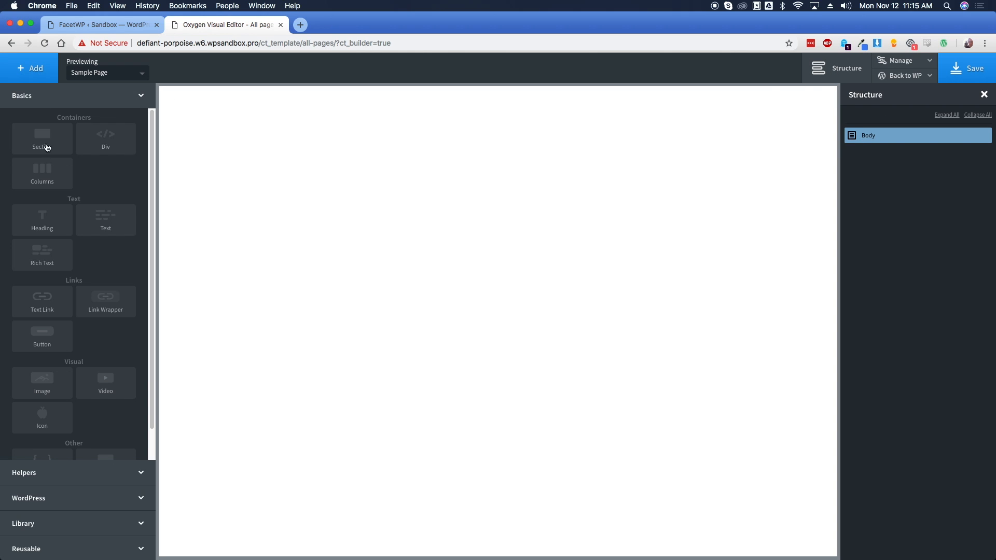
left_click(77, 476)
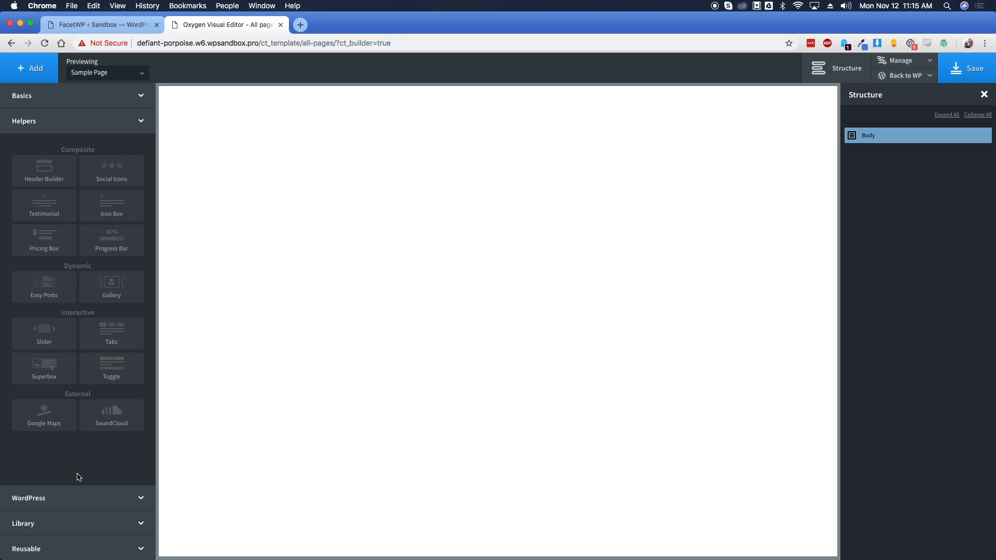
left_click(37, 183)
left_click(45, 196)
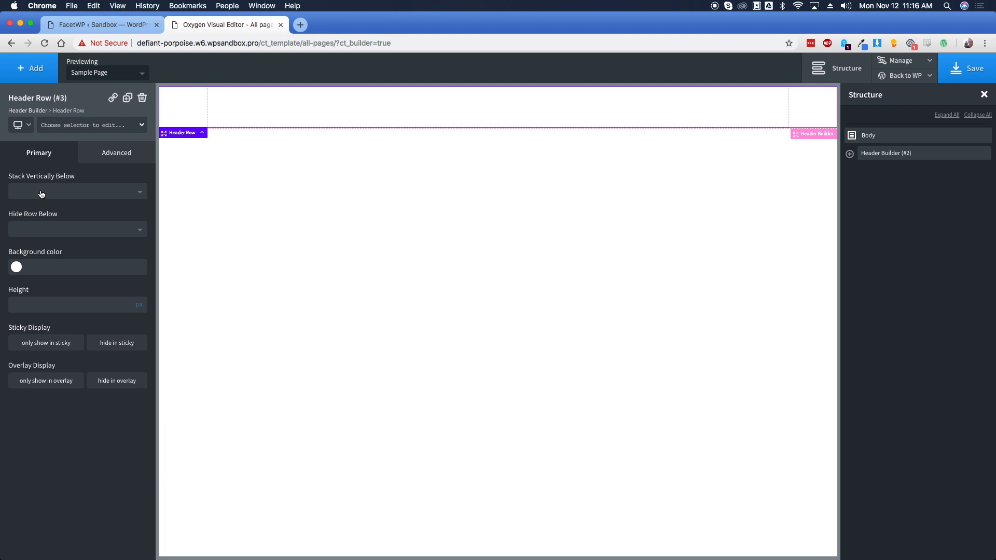
Place the Superior Automotive darklogo image in the header's left area at 125 px height
left_click(35, 75)
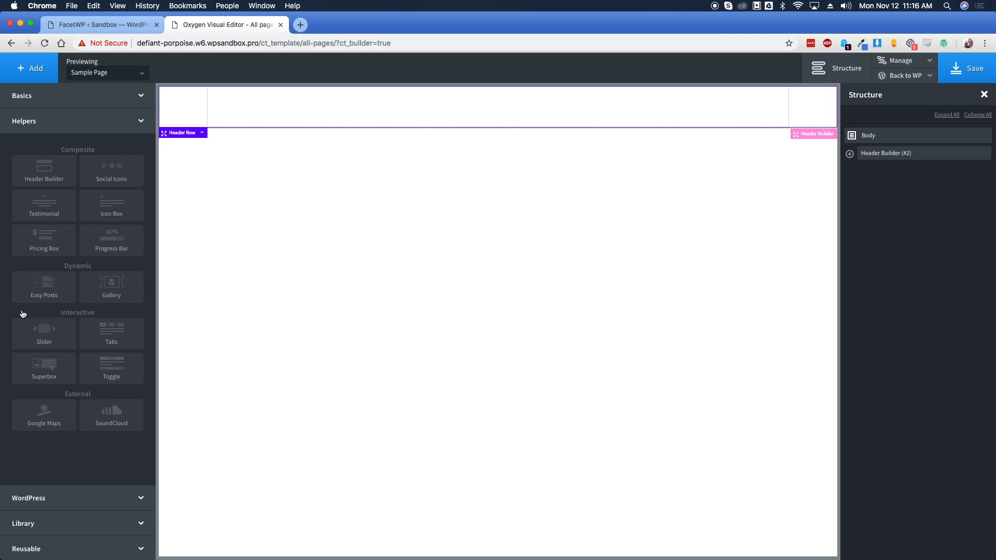
left_click(34, 96)
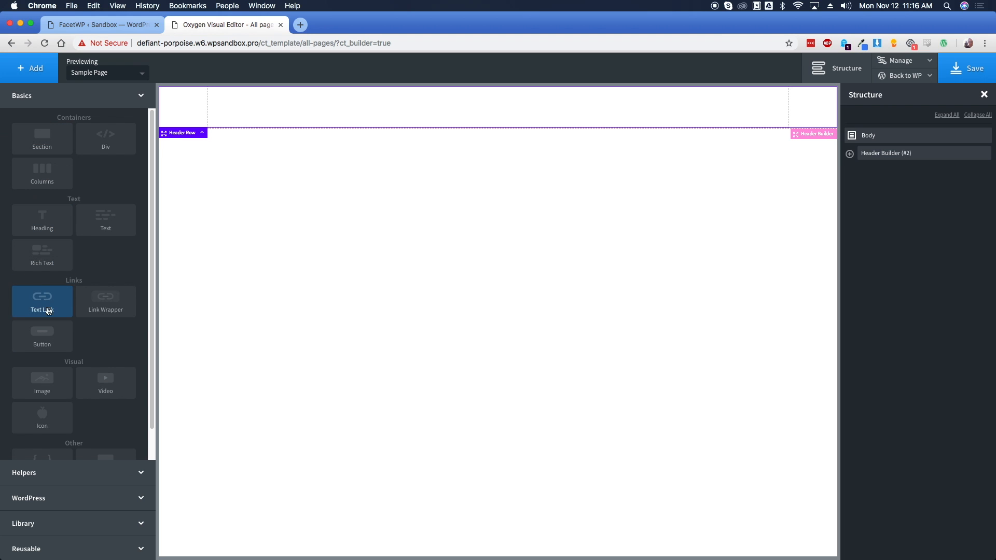
left_click(45, 384)
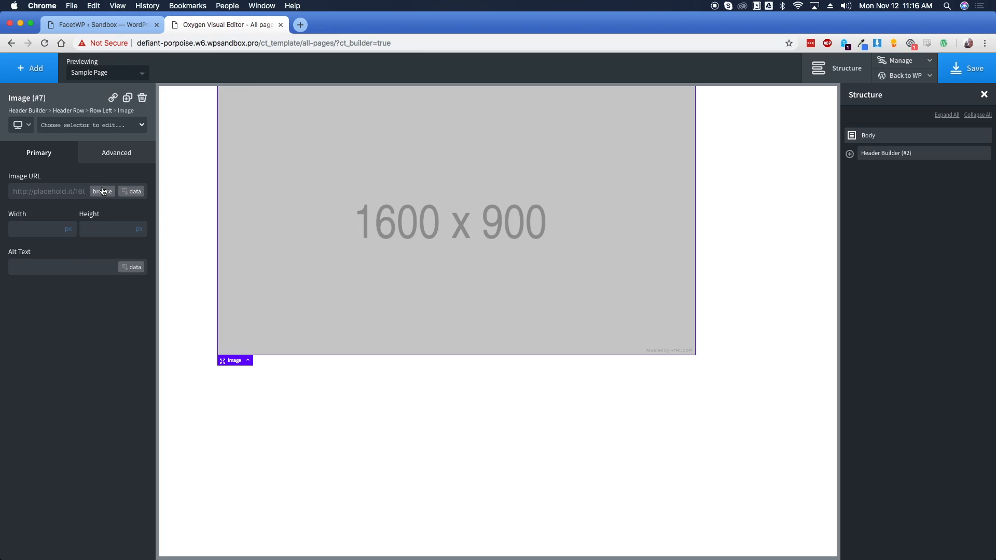
left_click(101, 189)
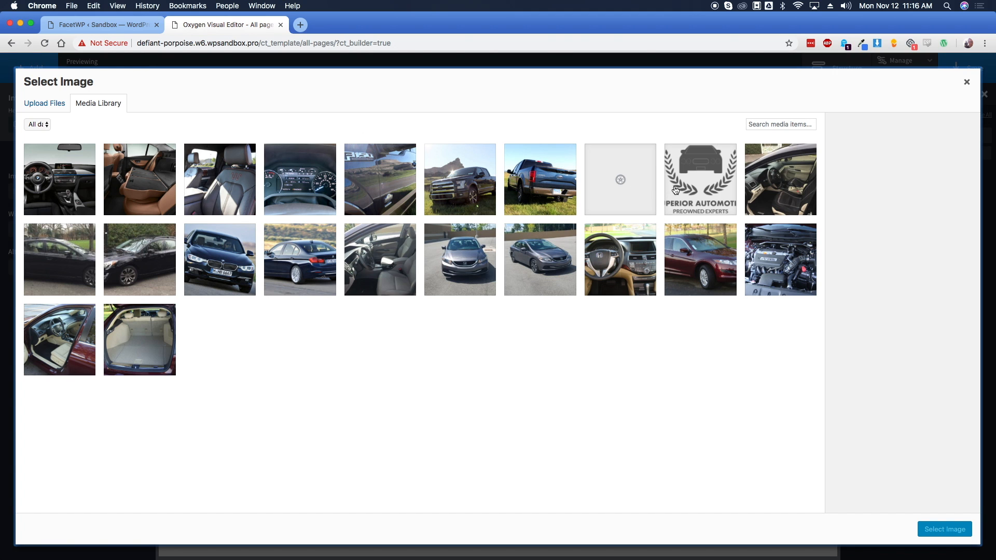
left_click(674, 190)
left_click(942, 529)
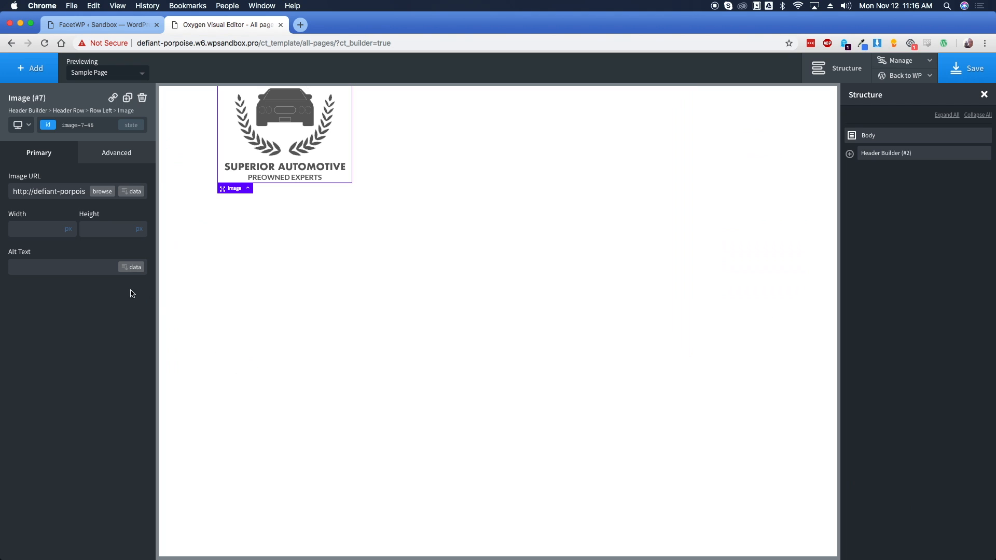
left_click(104, 229)
type("125")
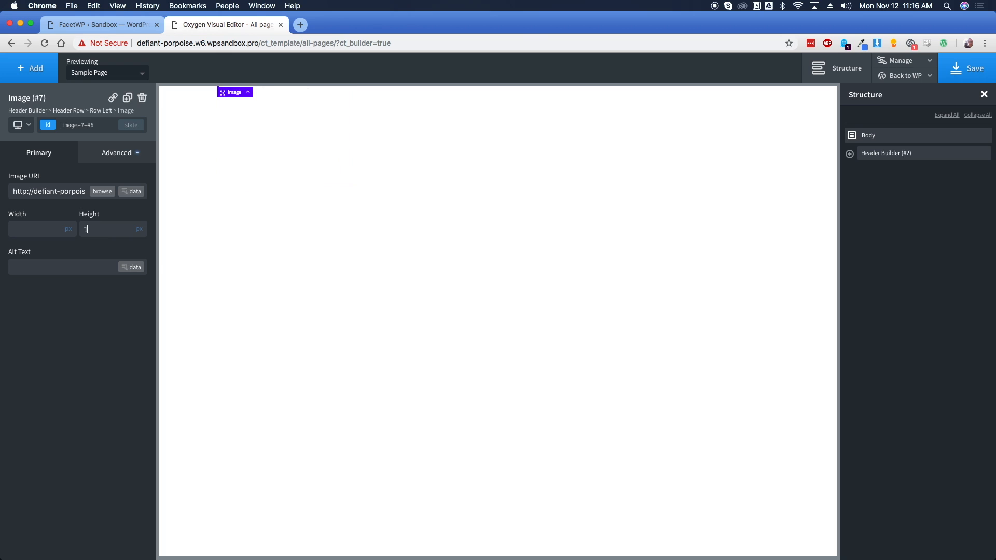
Give the logo 15 px padding on all sides
left_click(116, 152)
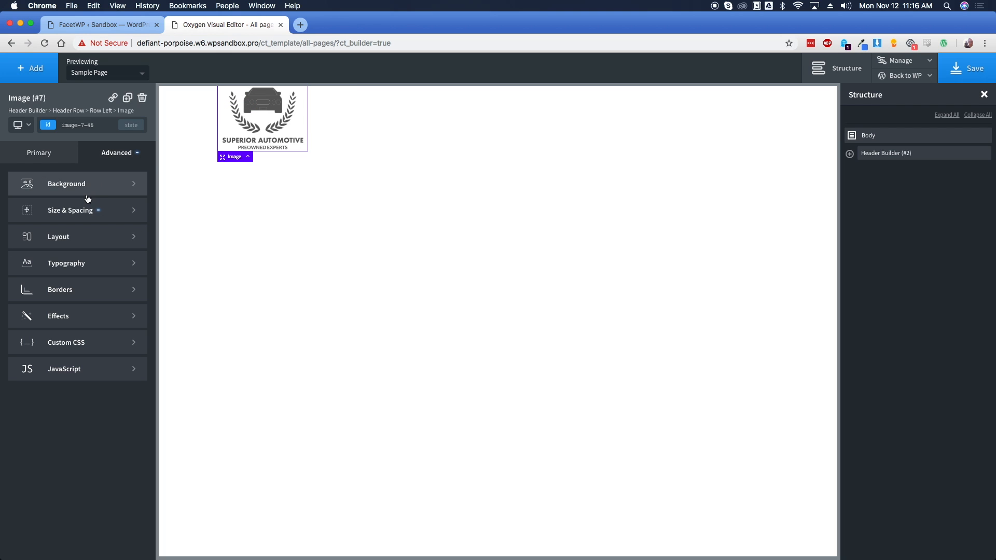
left_click(52, 207)
left_click(36, 214)
type("15")
left_click(41, 260)
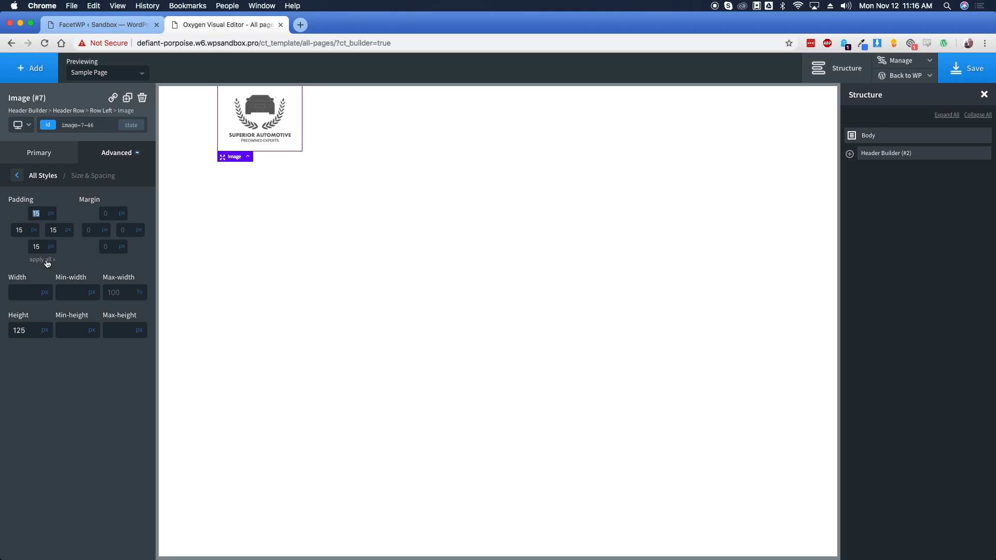
left_click(46, 73)
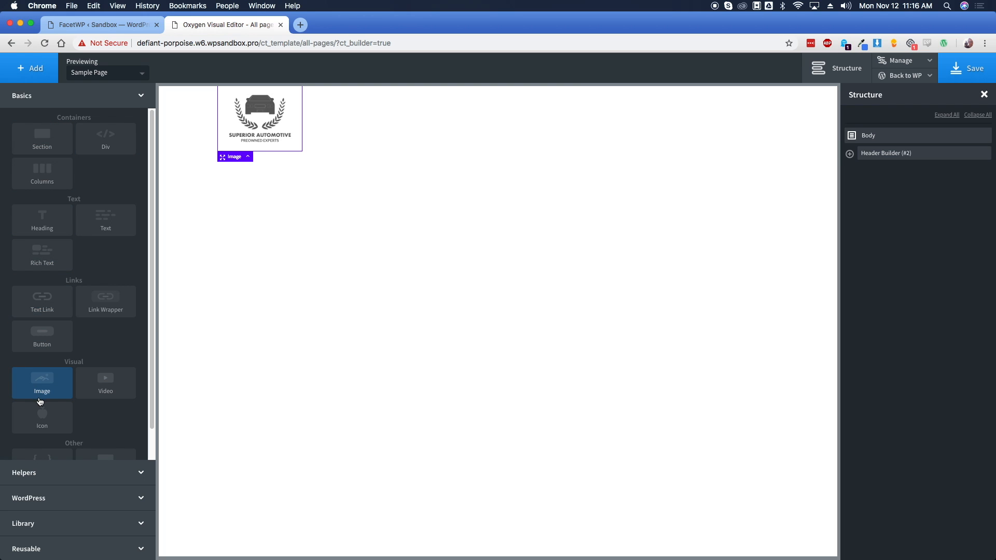
left_click(141, 473)
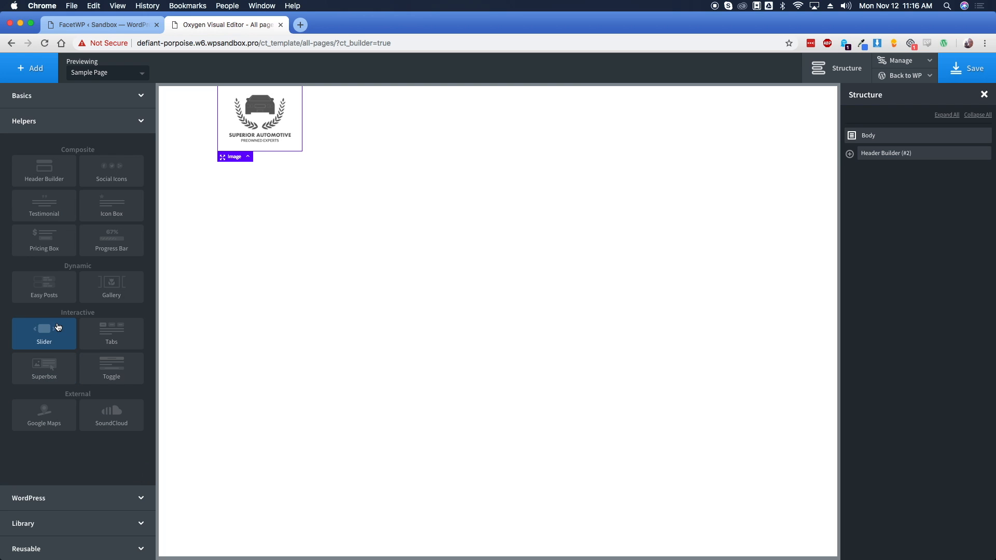
left_click(66, 498)
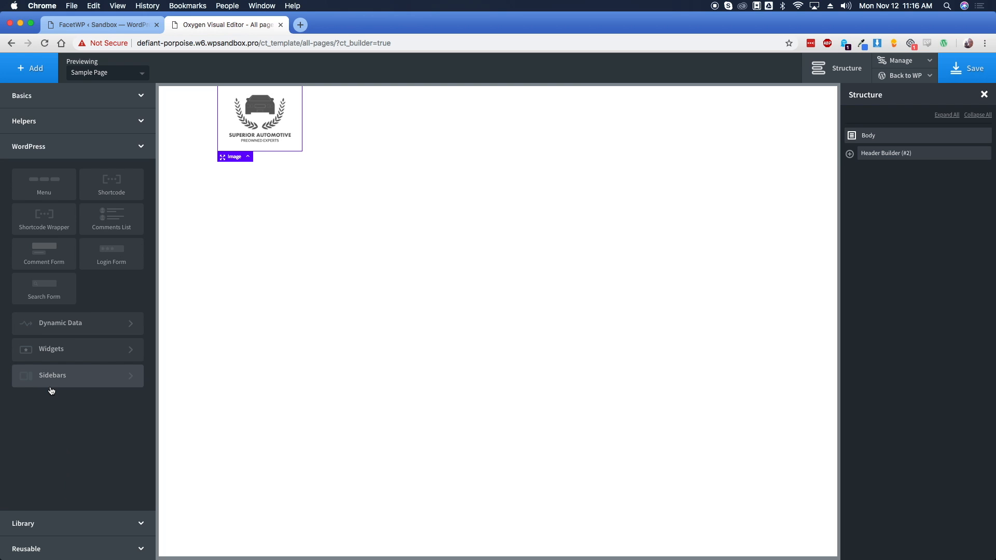
Add a menu to the header's centre area with text colour #4d4d4d
left_click(52, 195)
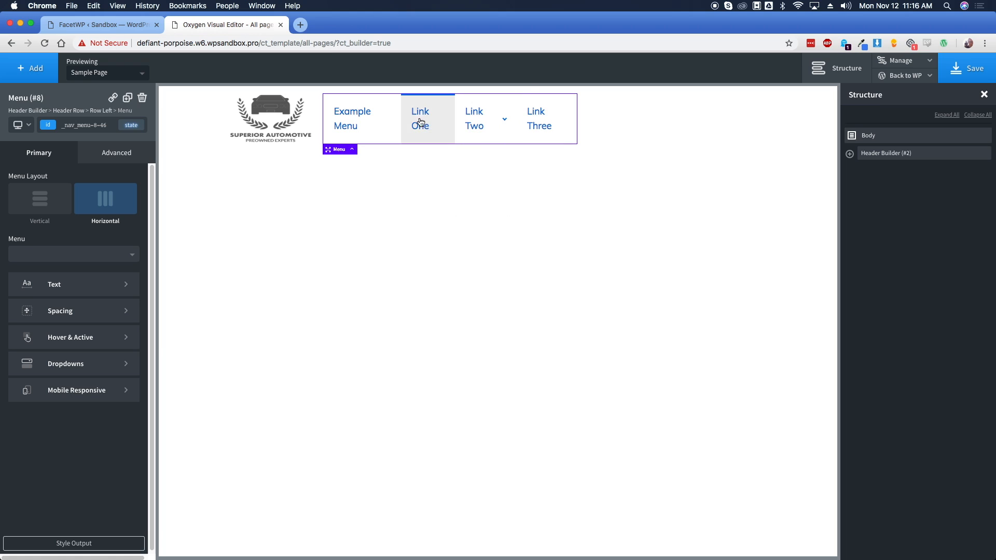
mouse_move(506, 134)
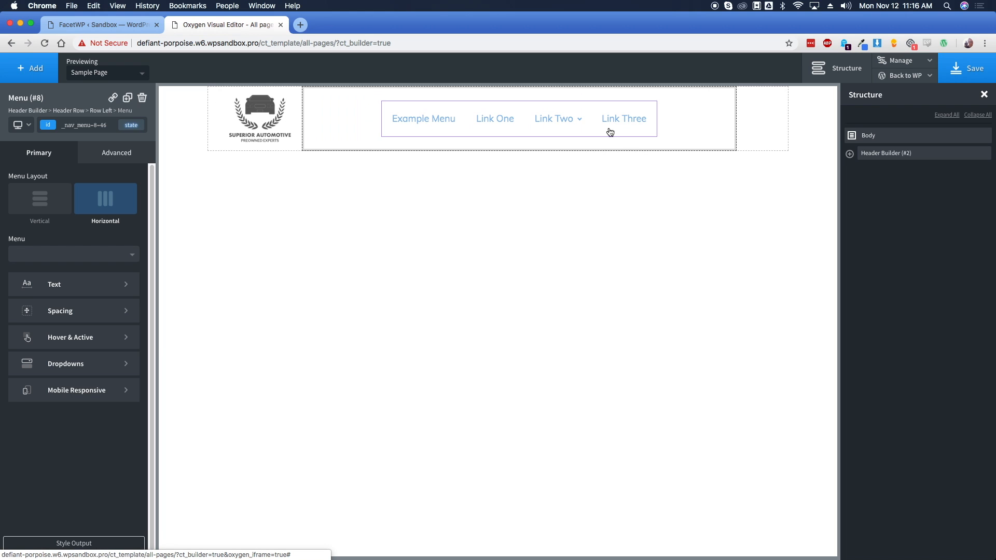
left_click_drag(331, 122, 368, 123)
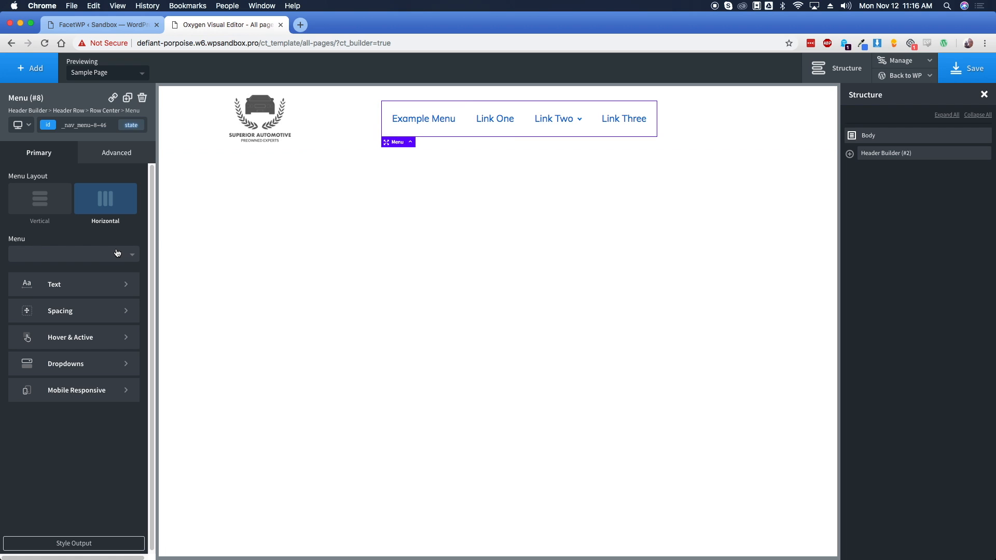
left_click(88, 285)
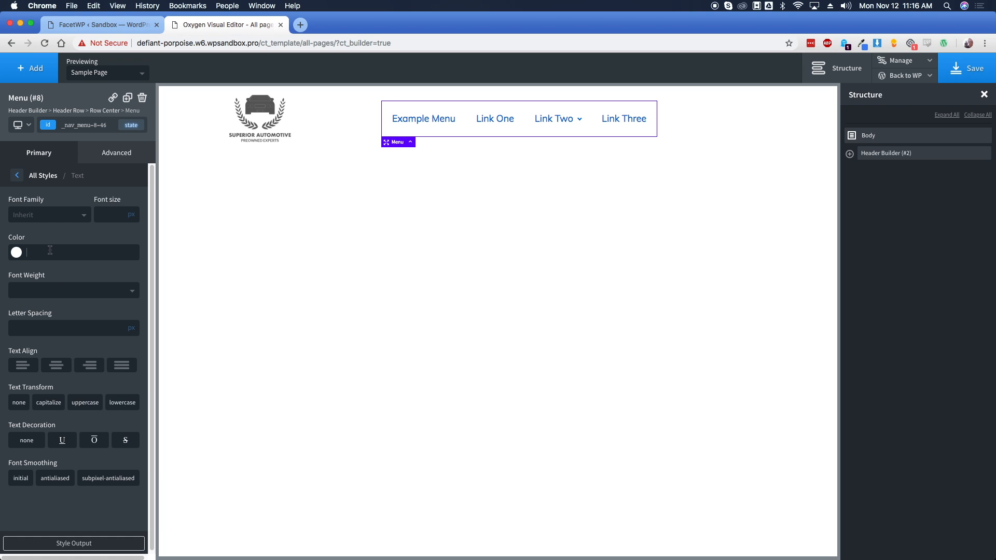
type("#4d4d4d")
Copy a dark navy hex code from the browser colour-picker extension
left_click(862, 43)
left_click(721, 149)
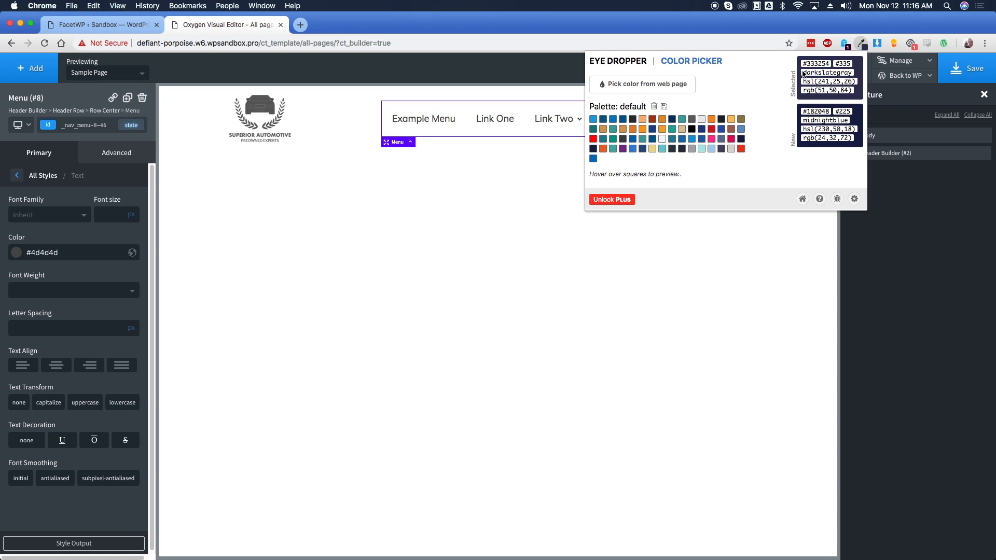
left_click(812, 64)
key("super+c")
left_click(18, 178)
left_click(18, 176)
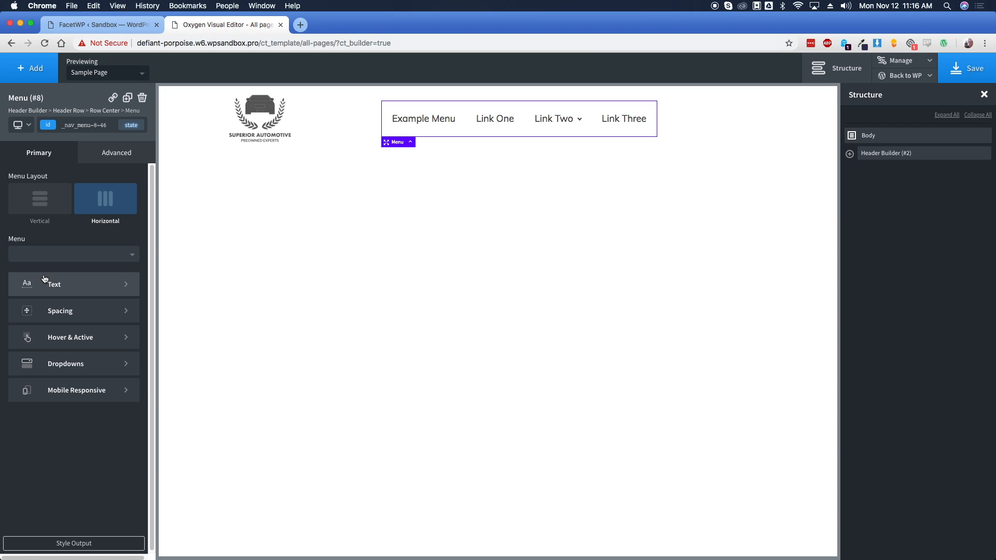
Use the navy code as hover text colour, saved as global colour 'Slate Blue'
left_click(73, 334)
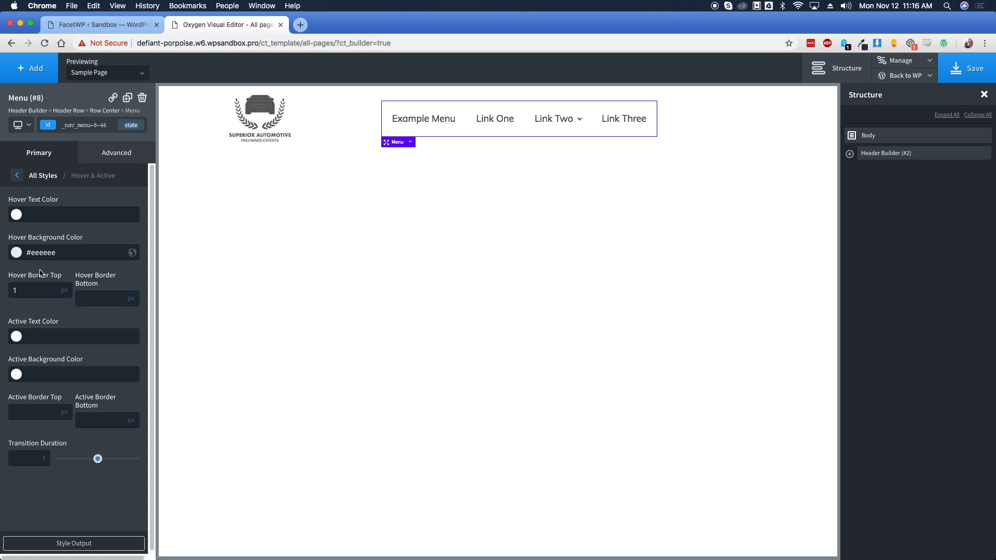
left_click(46, 214)
key("super+v")
type("#")
left_click(133, 217)
type("Sl")
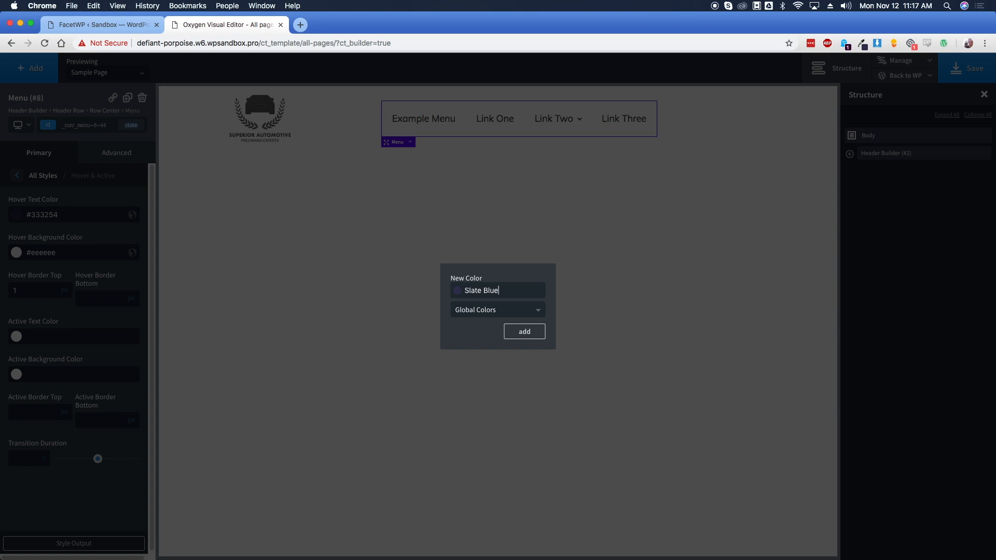
left_click(523, 331)
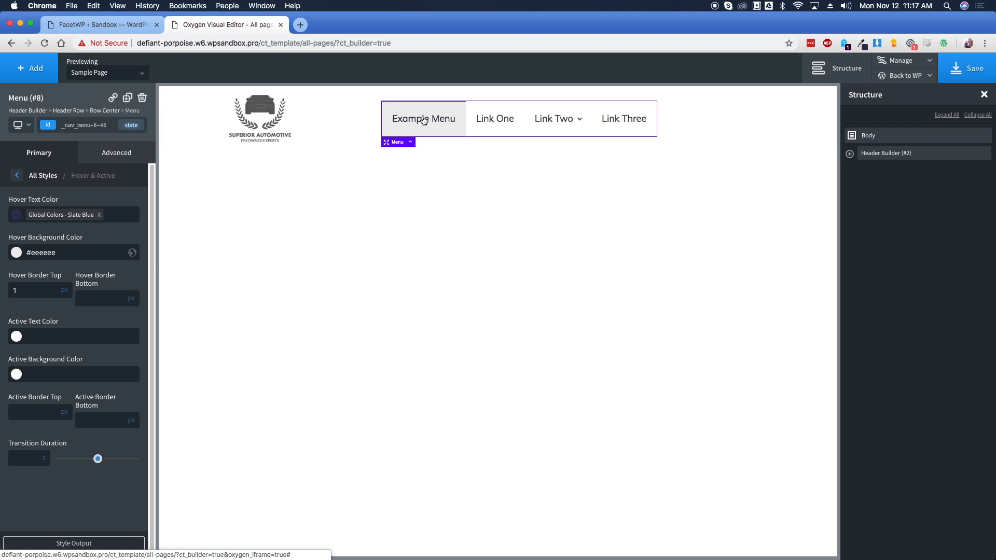
Clear the menu's hover background colour and remove its hover top border
mouse_move(544, 127)
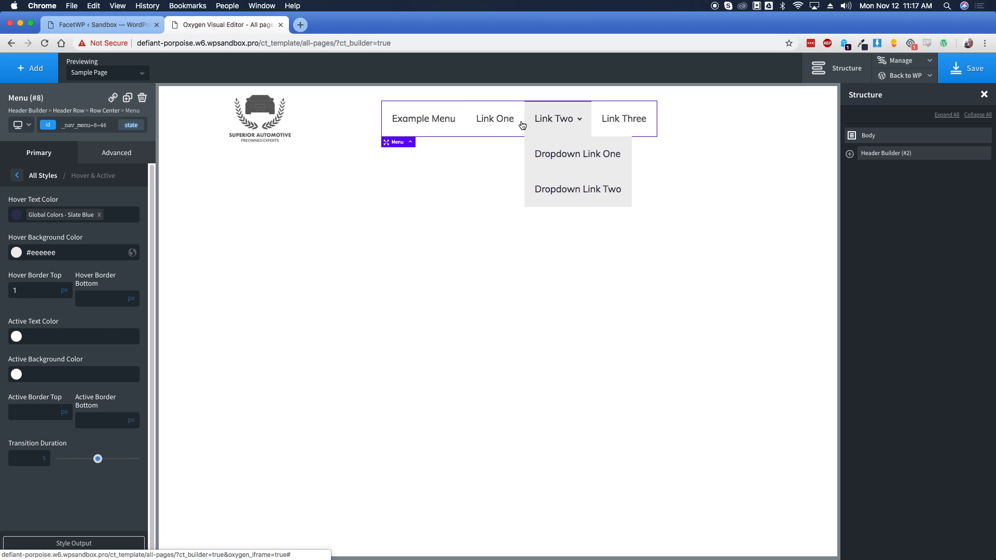
left_click(76, 255)
key("BackSpace")
left_click(35, 291)
key("BackSpace")
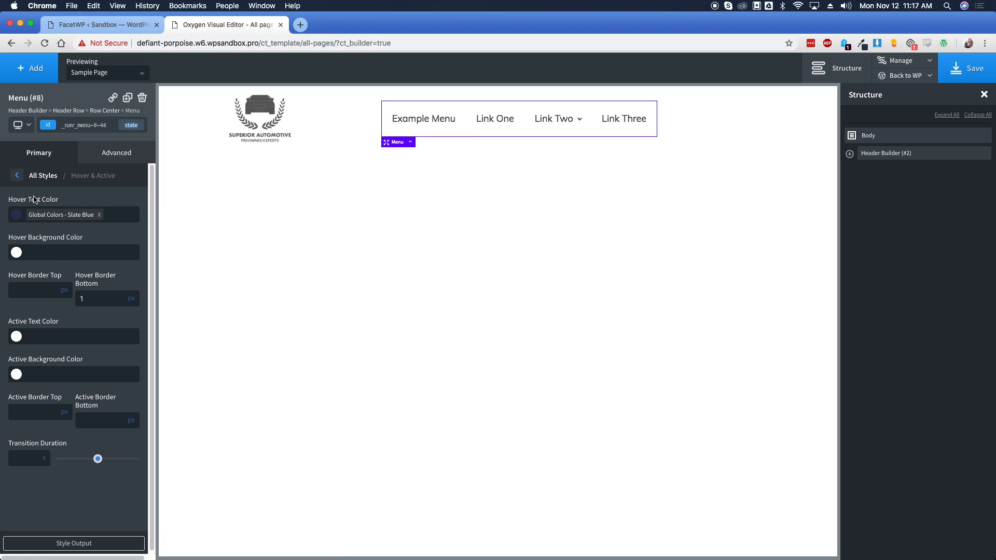
Leave the menu's hover settings and bring up the Add elements panel
left_click(17, 177)
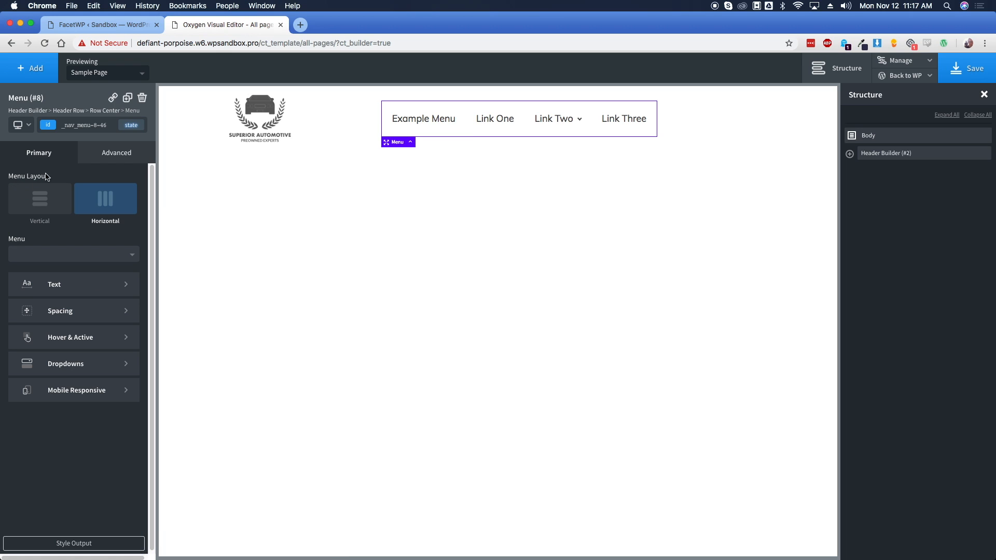
left_click(35, 68)
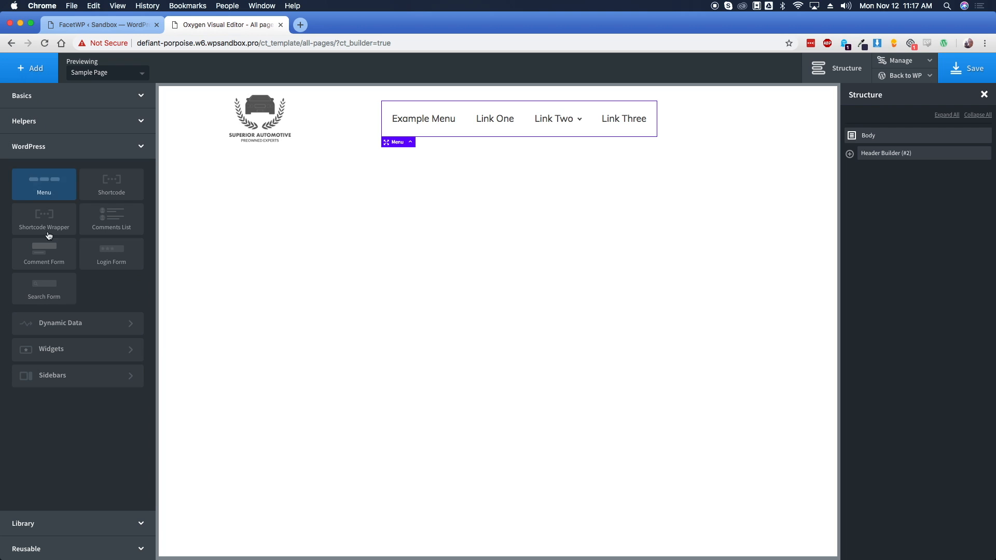
Place a Social Icons element in the header's right column at 25 px with brand colours
left_click(55, 121)
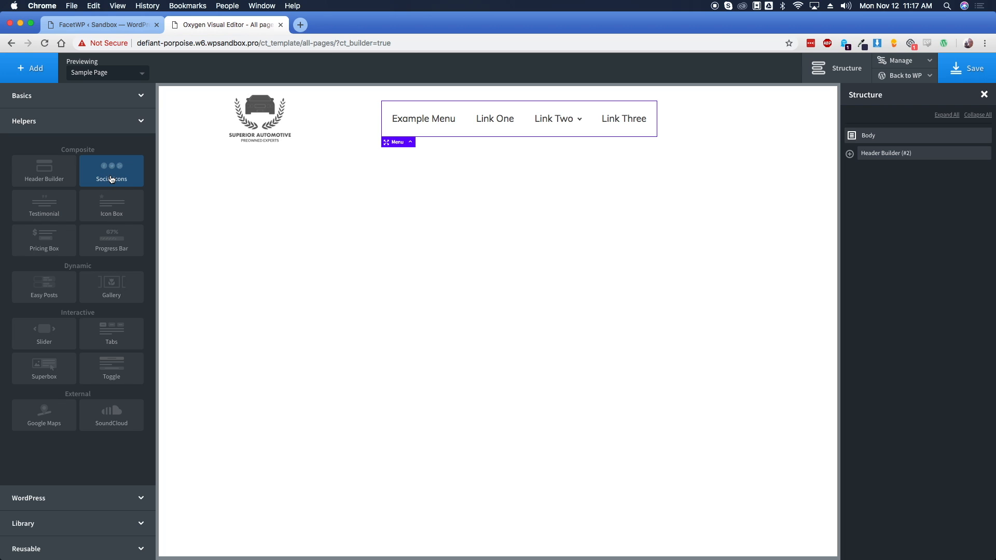
left_click(111, 180)
left_click_drag(703, 136, 795, 122)
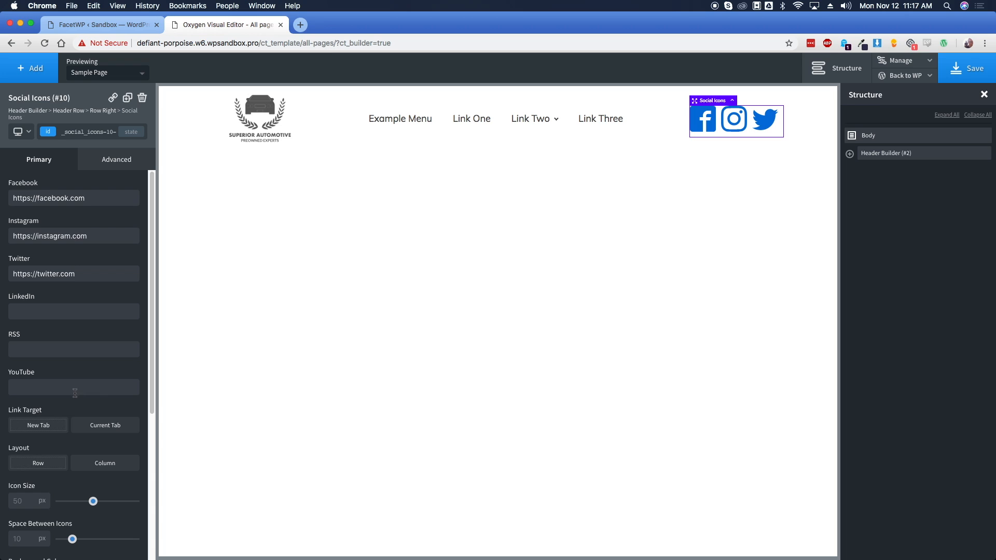
scroll(76, 393, "down", 3)
left_click_drag(93, 422, 72, 422)
scroll(32, 508, "down", 3)
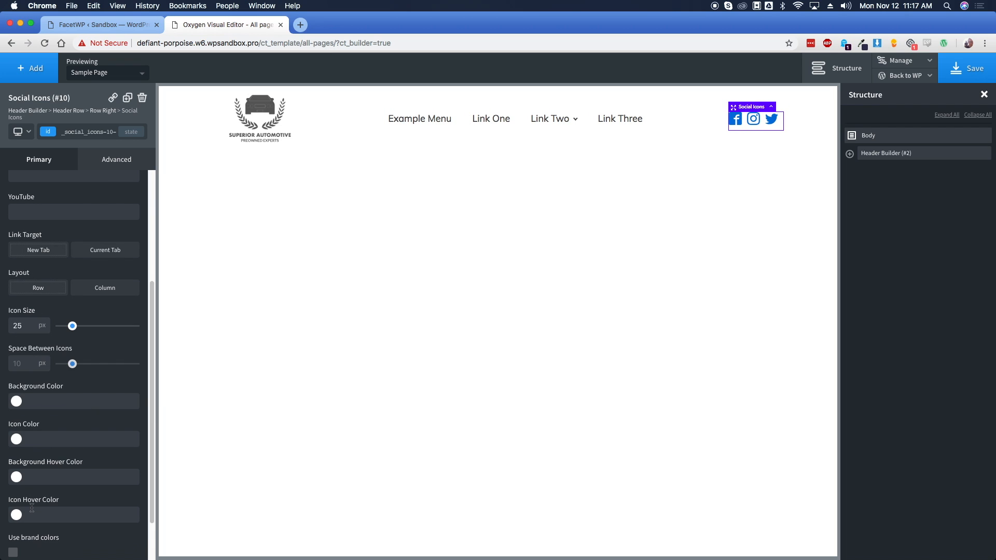
scroll(31, 508, "down", 2)
left_click(14, 495)
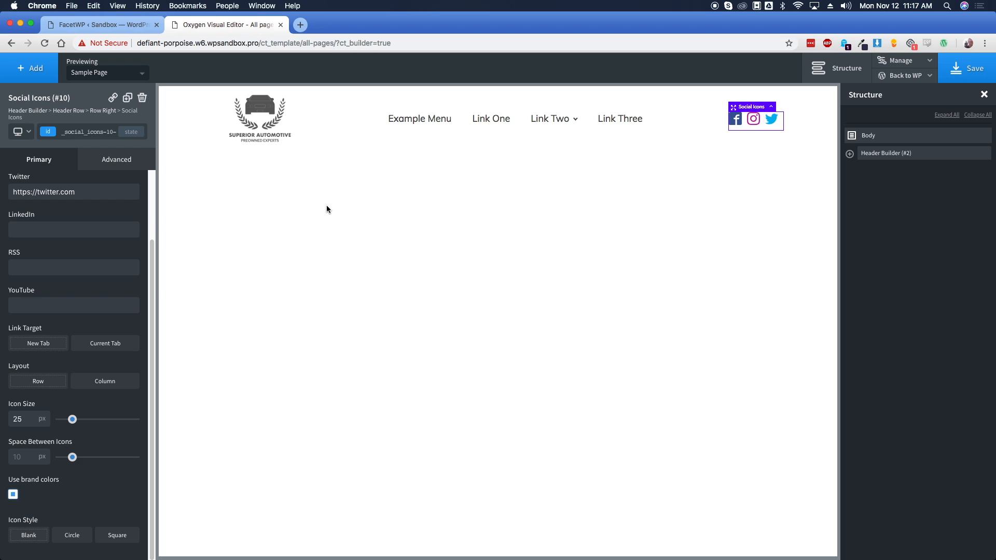
left_click(346, 129)
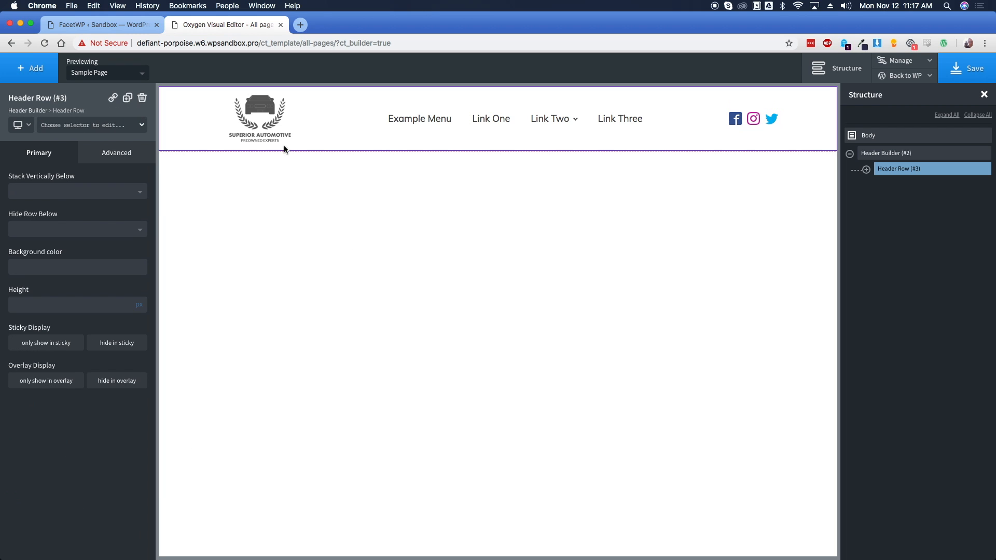
Give the header row a solid 1 px bottom border in #ccc
left_click(105, 154)
left_click(78, 289)
left_click(62, 215)
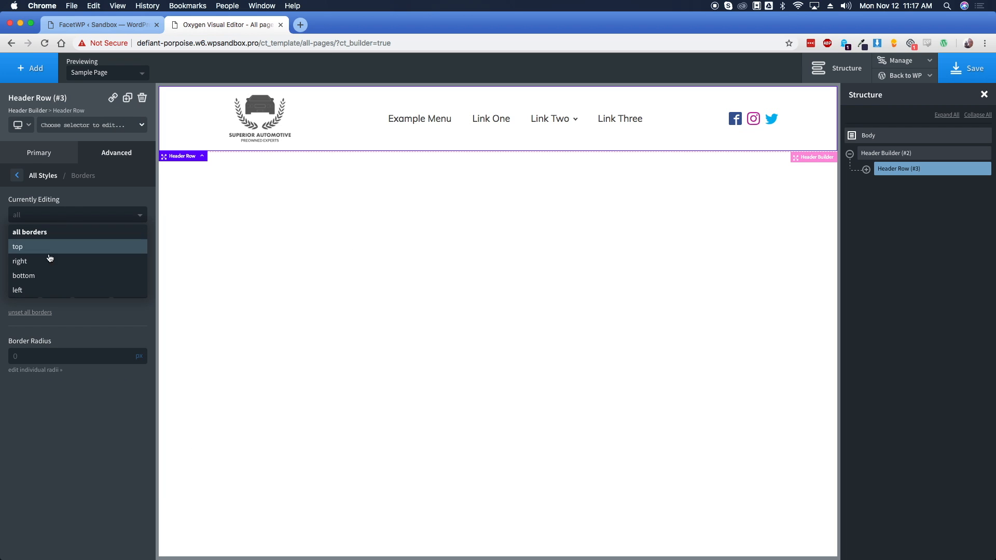
left_click(45, 279)
type("#ccc")
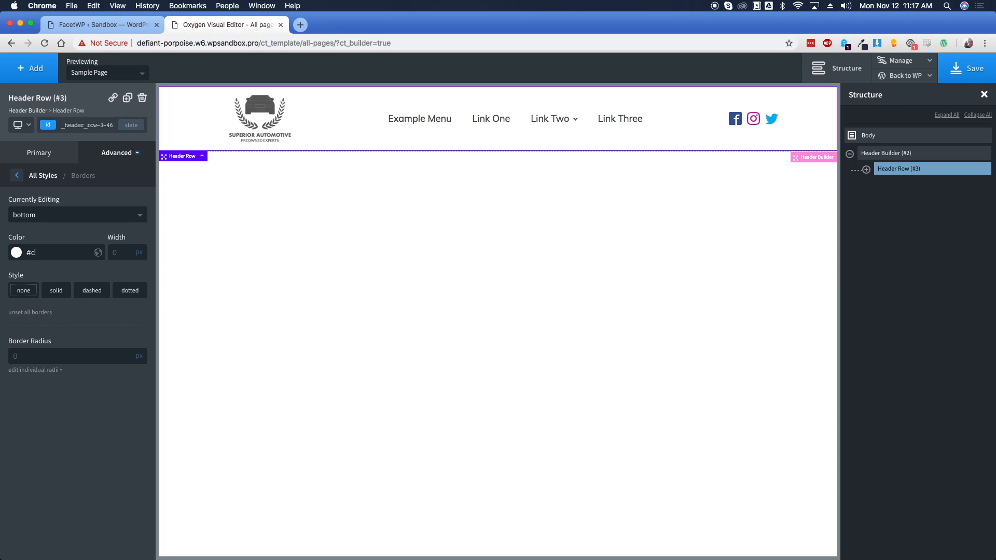
left_click(56, 295)
left_click(127, 253)
type("1")
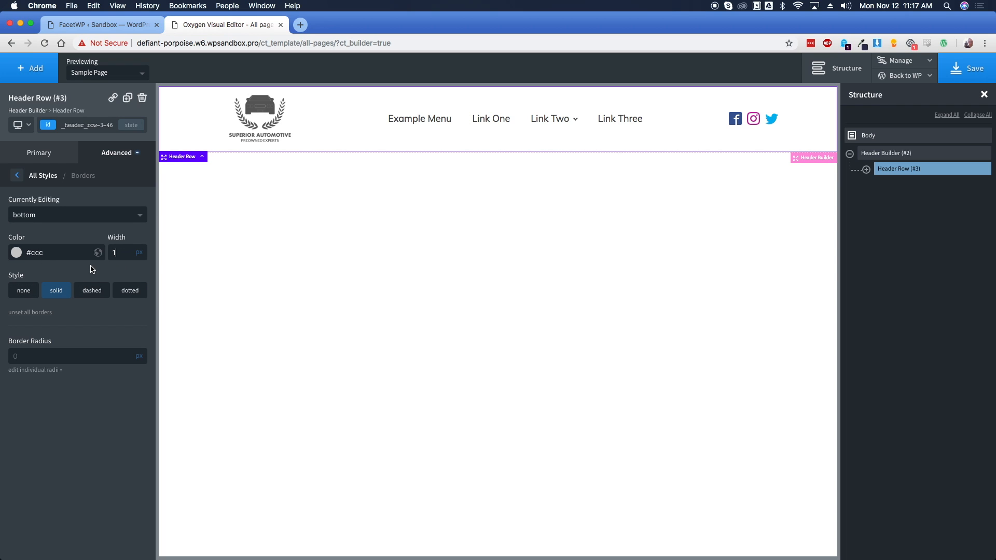
Make the border colour semi-transparent and save it as global colour 'Lite Border'
left_click(17, 253)
left_click_drag(52, 350, 54, 355)
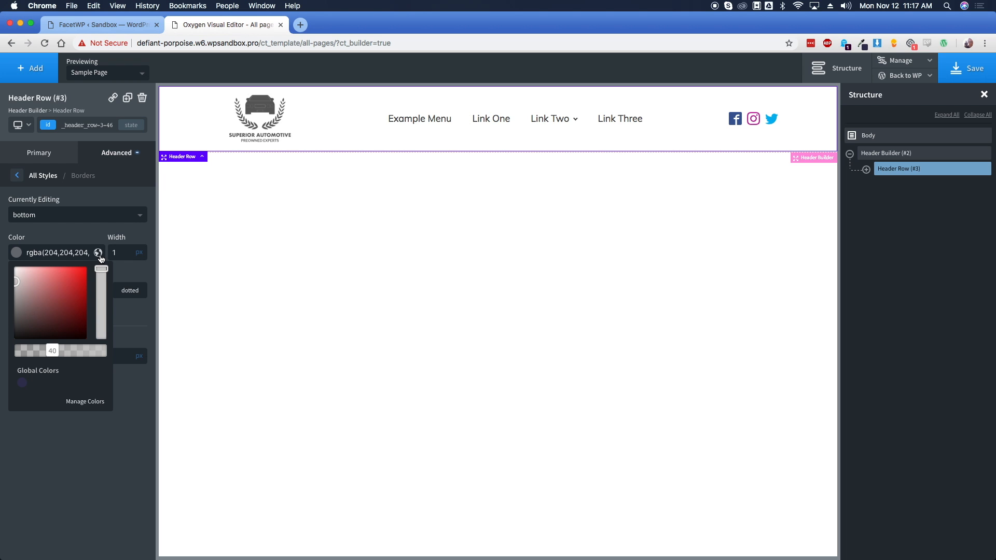
left_click(98, 253)
type("L")
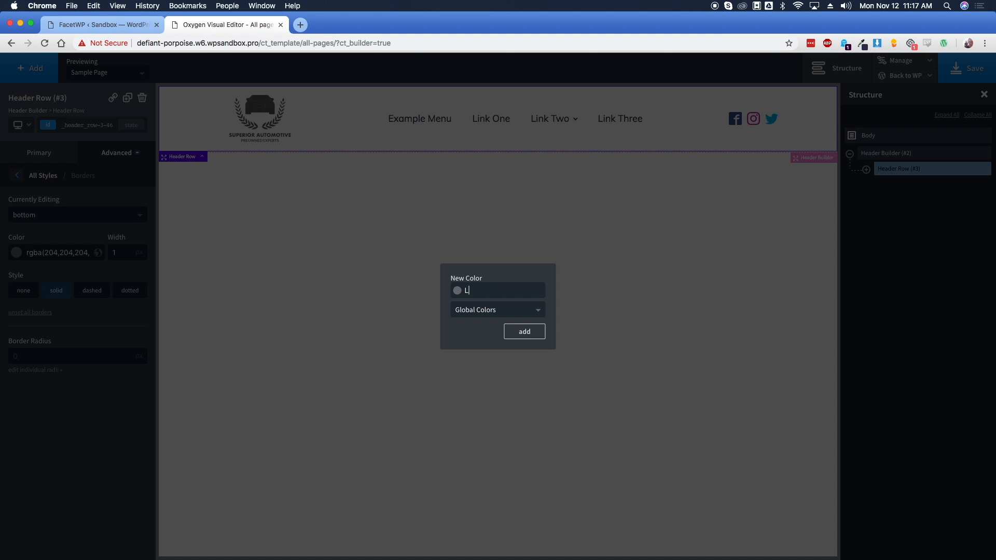
type("ite Border")
key("Return")
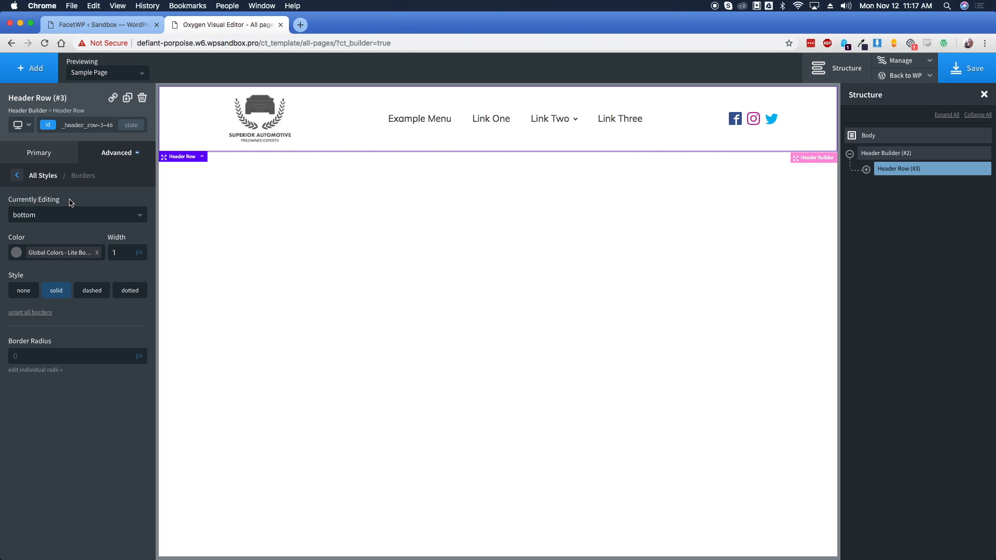
left_click(39, 155)
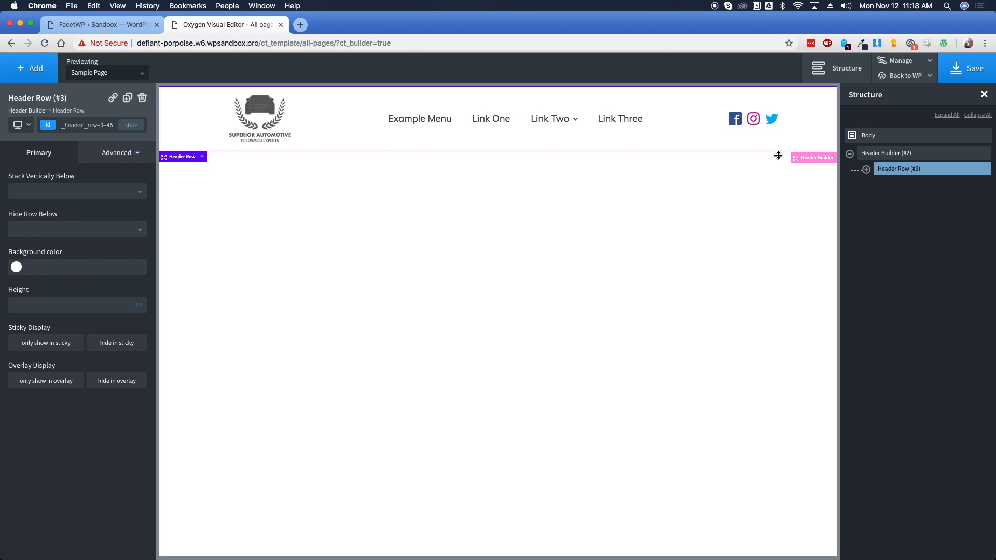
Add a new Section below the header
left_click(31, 70)
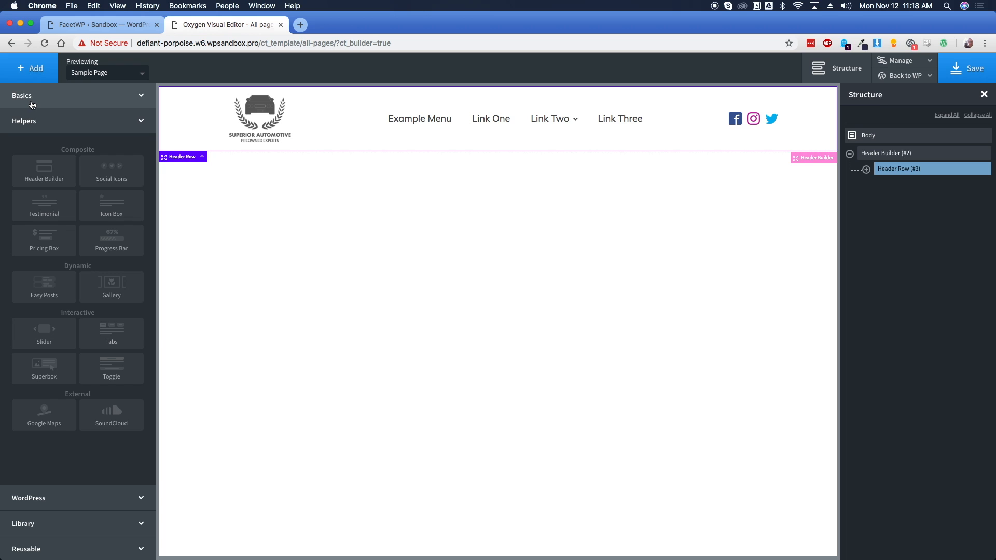
left_click(32, 98)
left_click(37, 138)
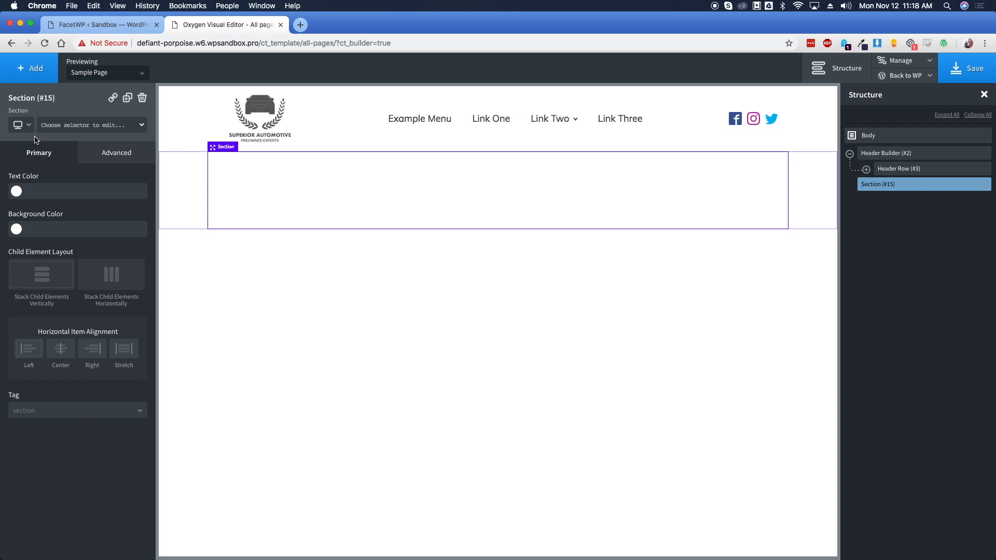
Add an Inner Content element and place it inside the new Section
left_click(31, 68)
scroll(83, 352, "down", 2)
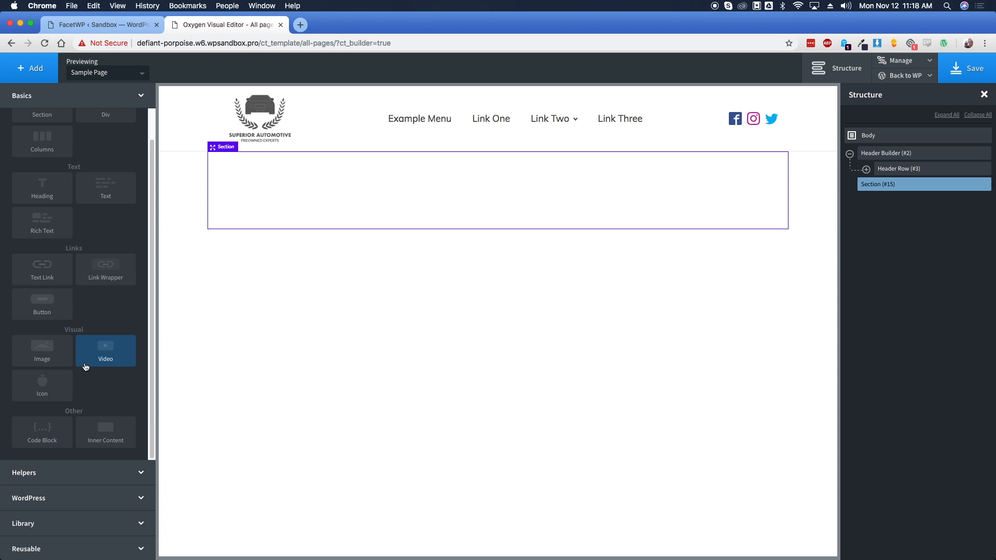
left_click(134, 420)
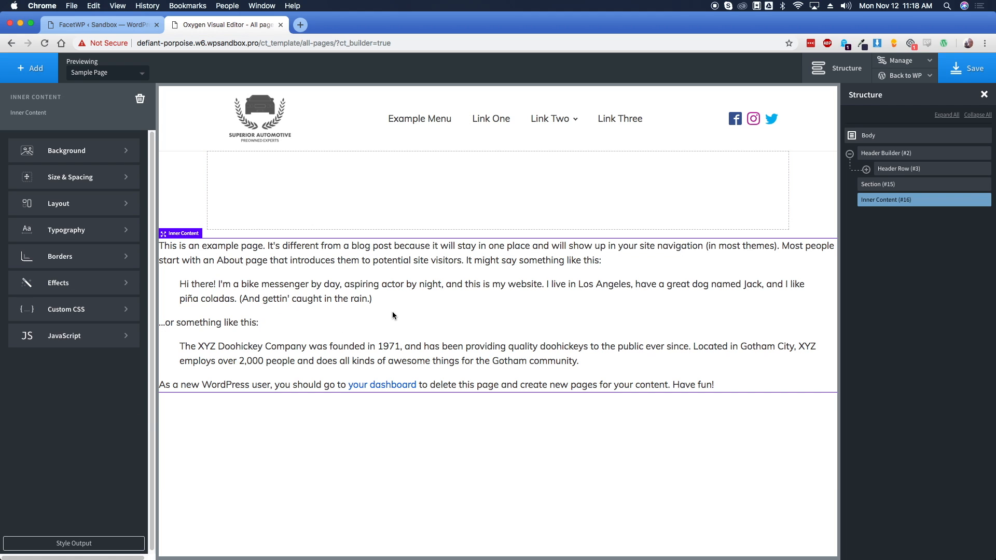
left_click_drag(392, 315, 414, 192)
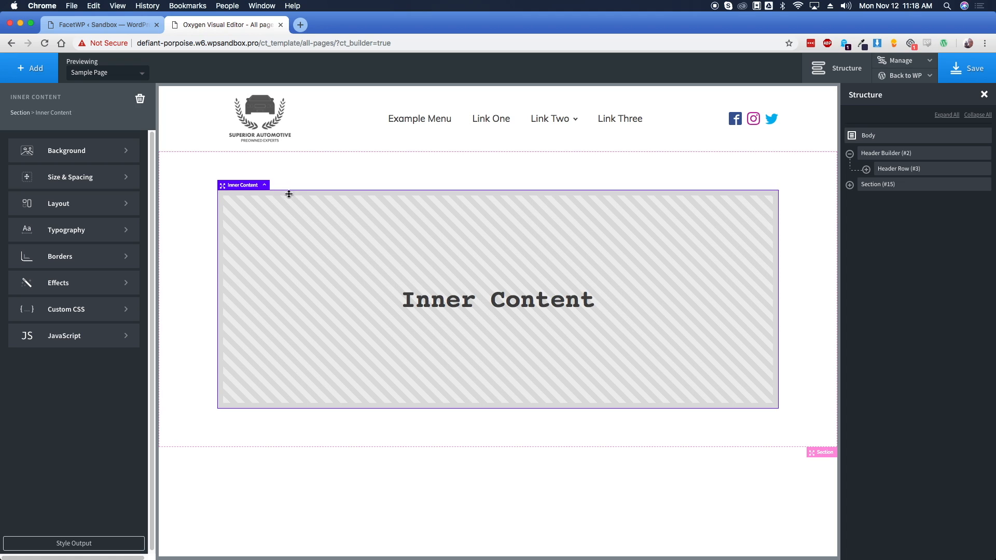
left_click(31, 67)
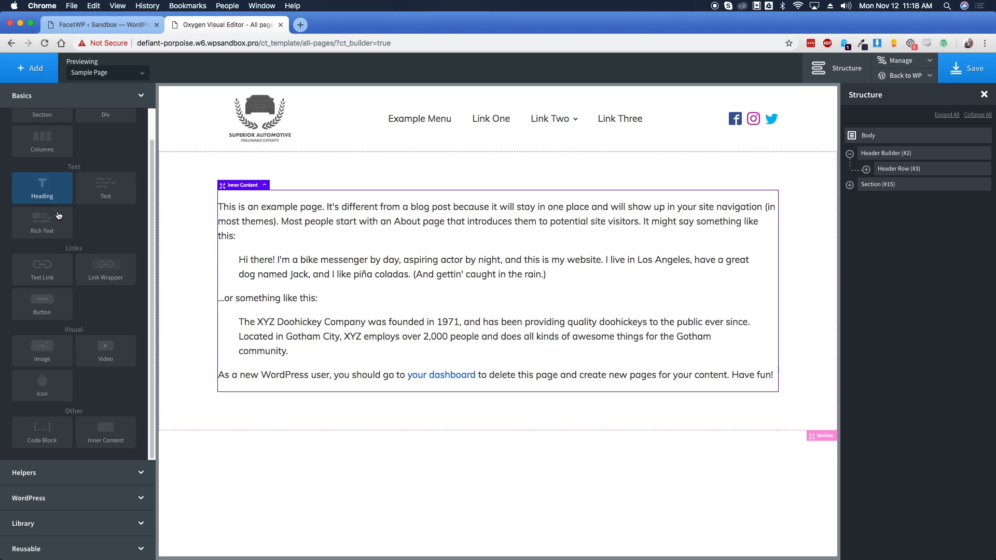
left_click(85, 525)
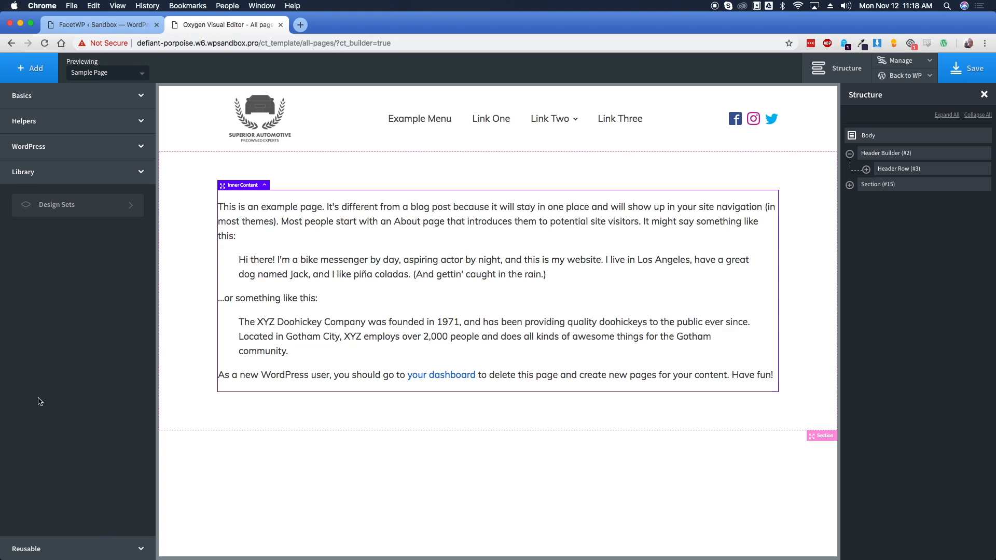
Insert Footer Simple Two Rows from the atomic design set's footer components
left_click(129, 213)
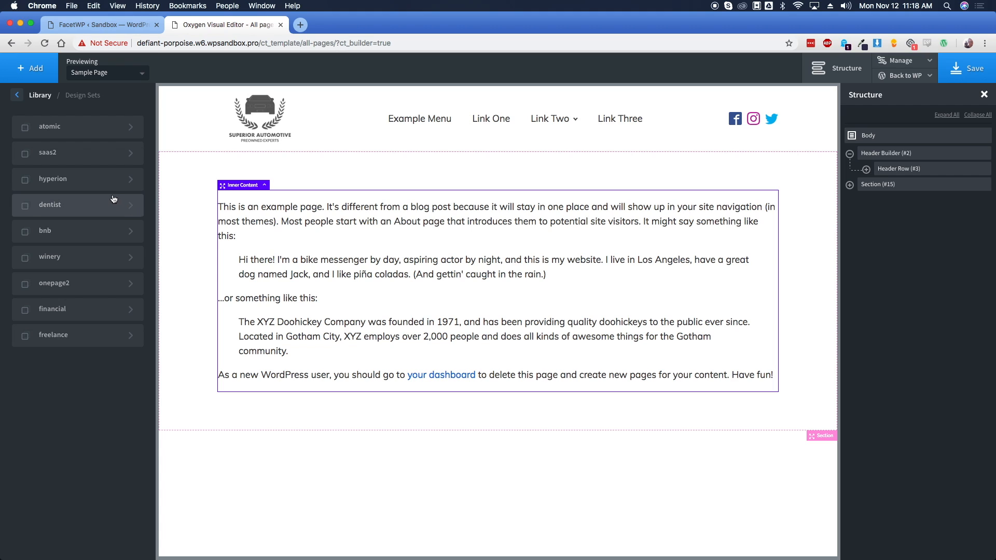
left_click(88, 137)
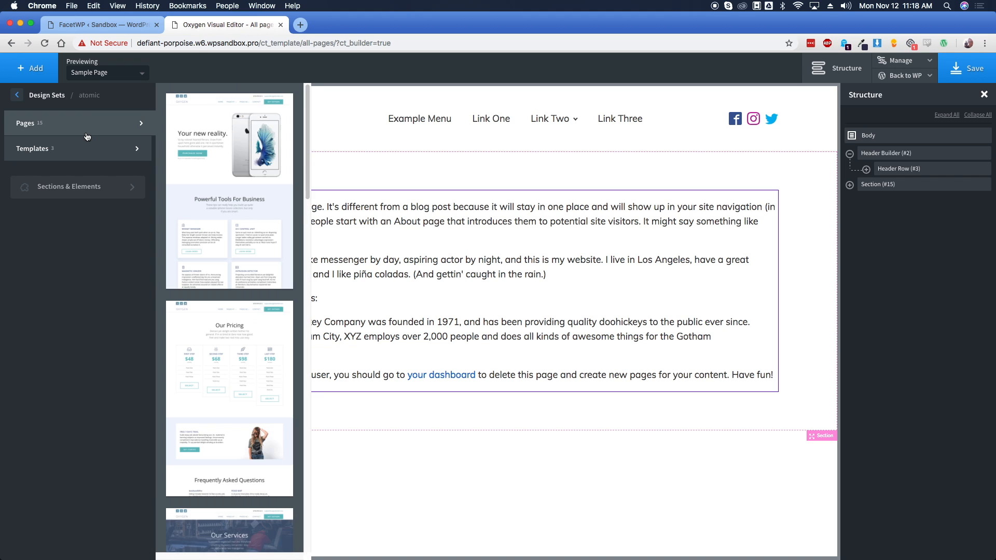
left_click(121, 187)
mouse_move(120, 189)
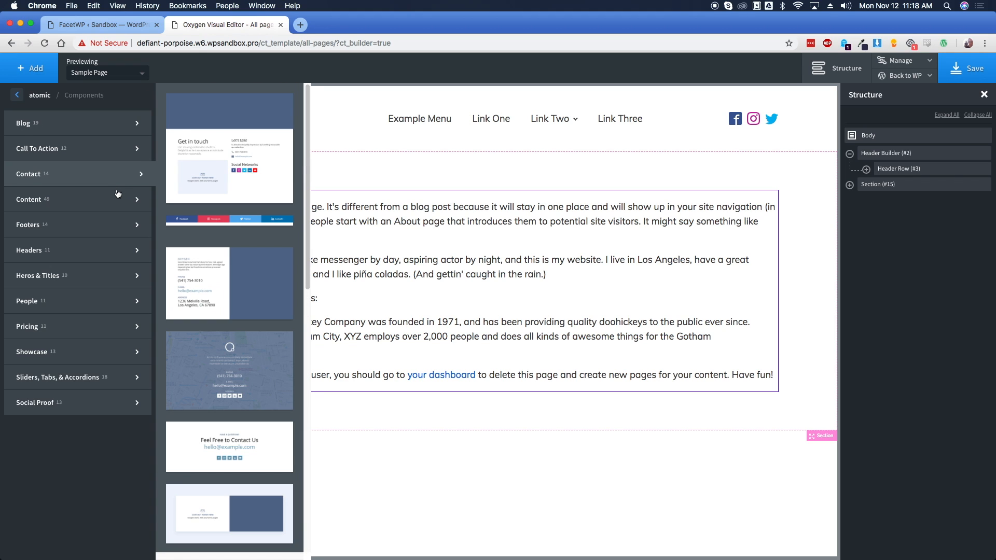
mouse_move(114, 229)
scroll(228, 285, "down", 5)
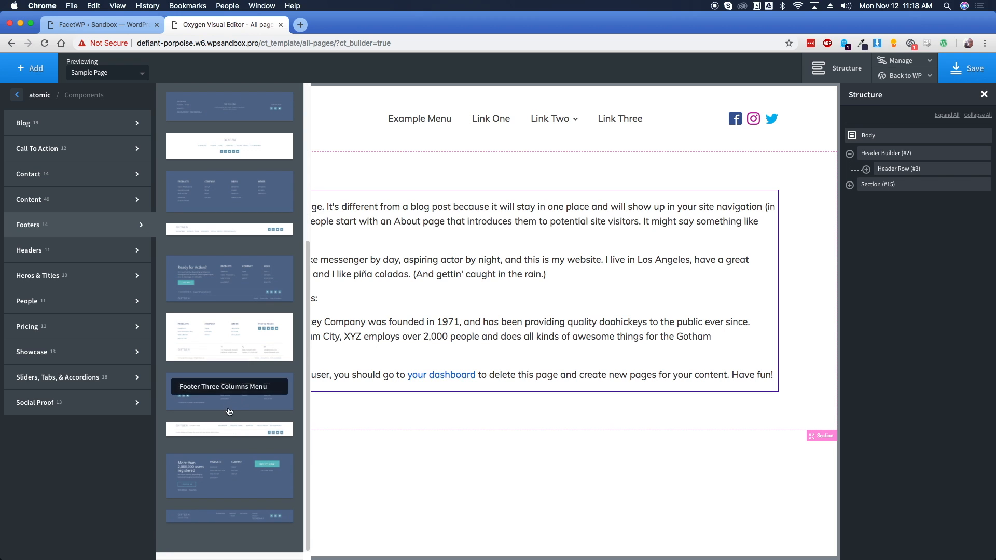
left_click(230, 430)
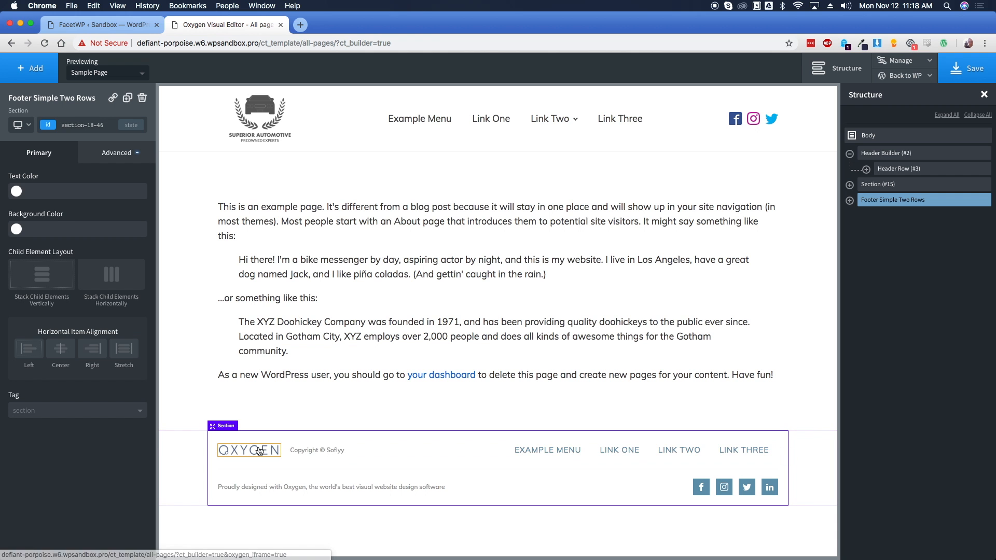
left_click(259, 450)
Swap the footer logo for the site logo and remove its fixed height
left_click(110, 199)
left_click(722, 192)
left_click(944, 529)
double_click(95, 234)
key("BackSpace")
Delete the footer's copyright and 'Proudly designed' texts
left_click(348, 471)
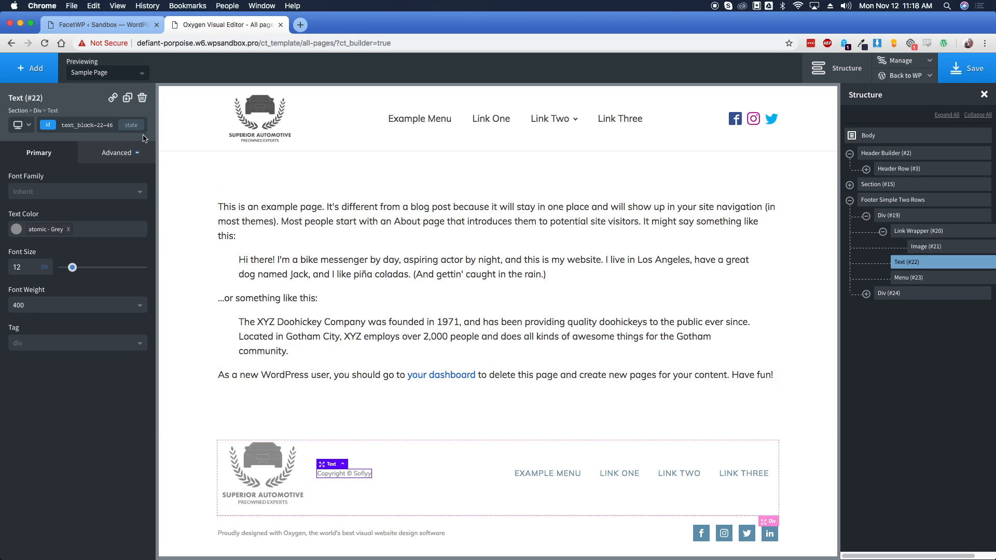
left_click(142, 97)
left_click(372, 528)
left_click(378, 534)
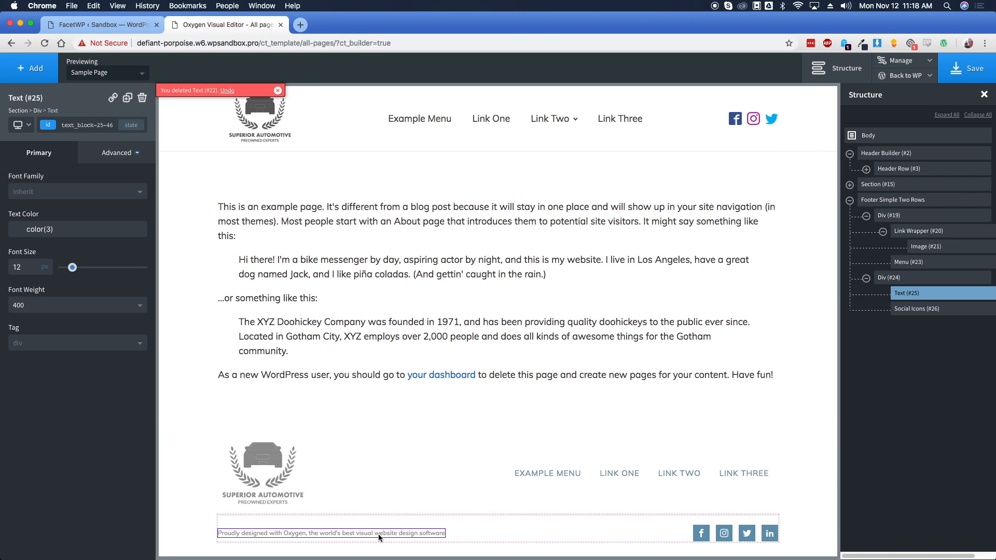
left_click(142, 97)
Set the footer menu's hover text colour to the Slate Blue global colour
left_click(549, 483)
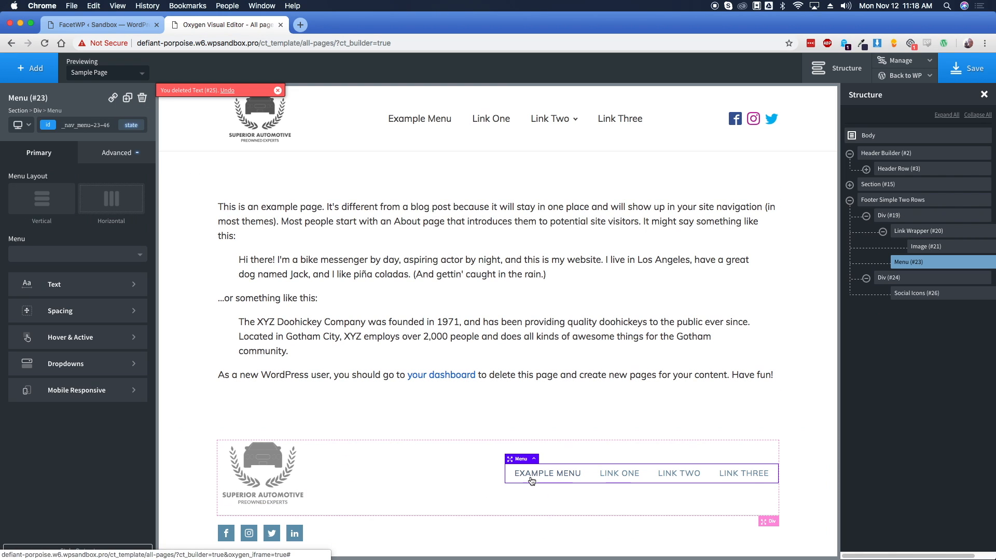
left_click(84, 346)
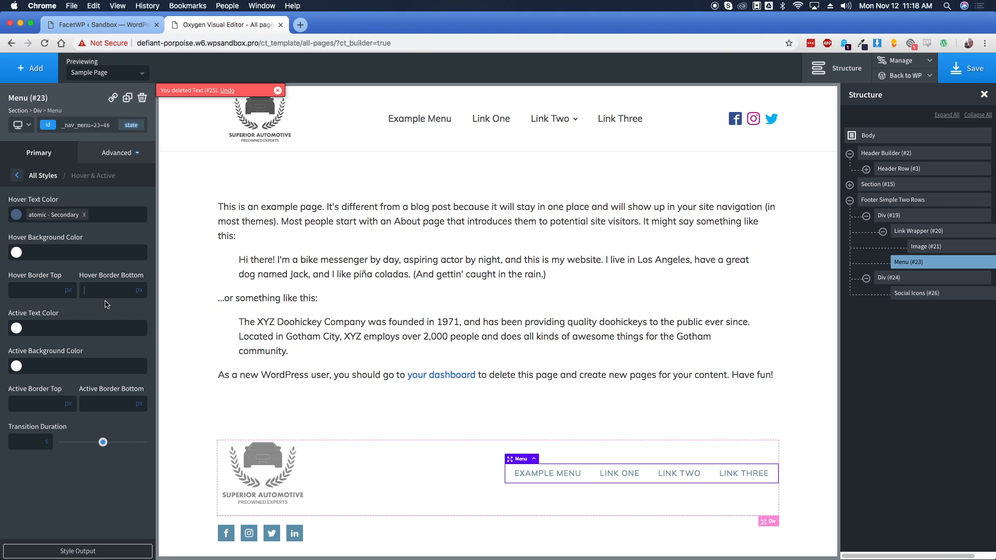
left_click(84, 214)
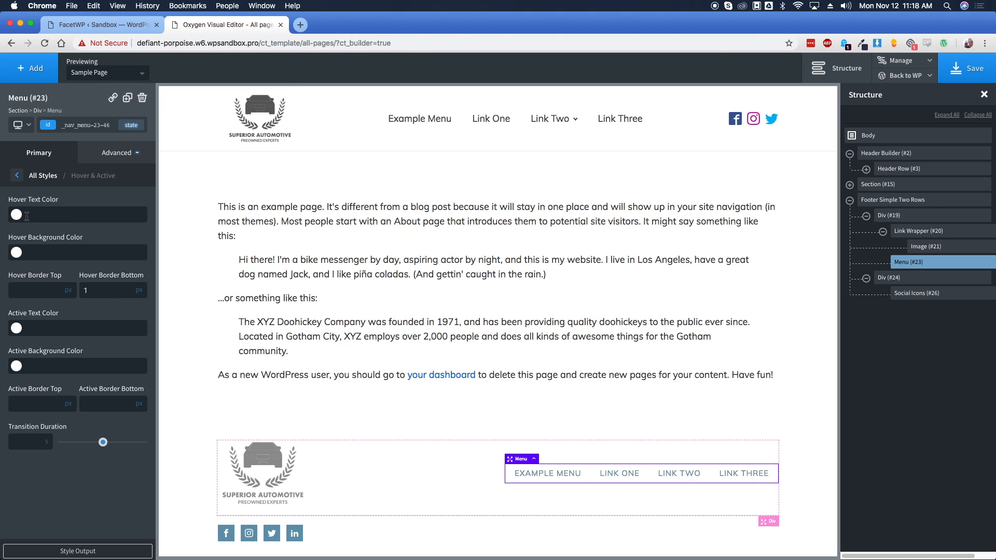
left_click(16, 215)
left_click(21, 345)
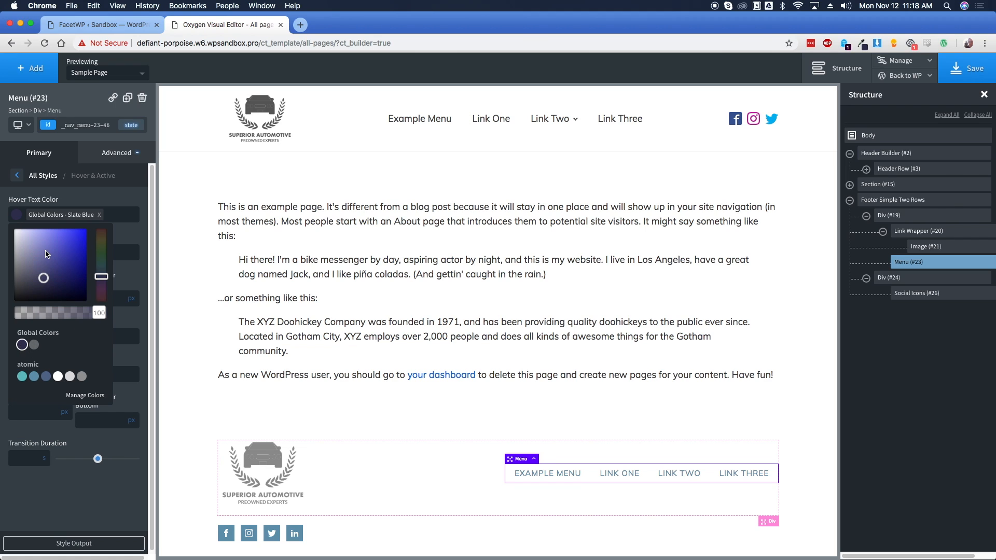
left_click(100, 200)
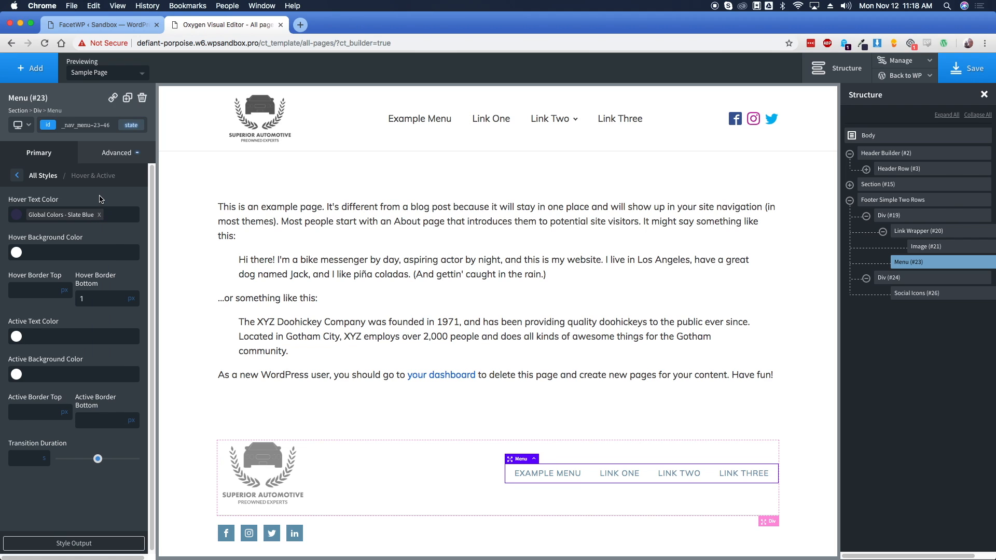
left_click(18, 177)
Set the footer menu's text colour to #4d4d4d
left_click(59, 283)
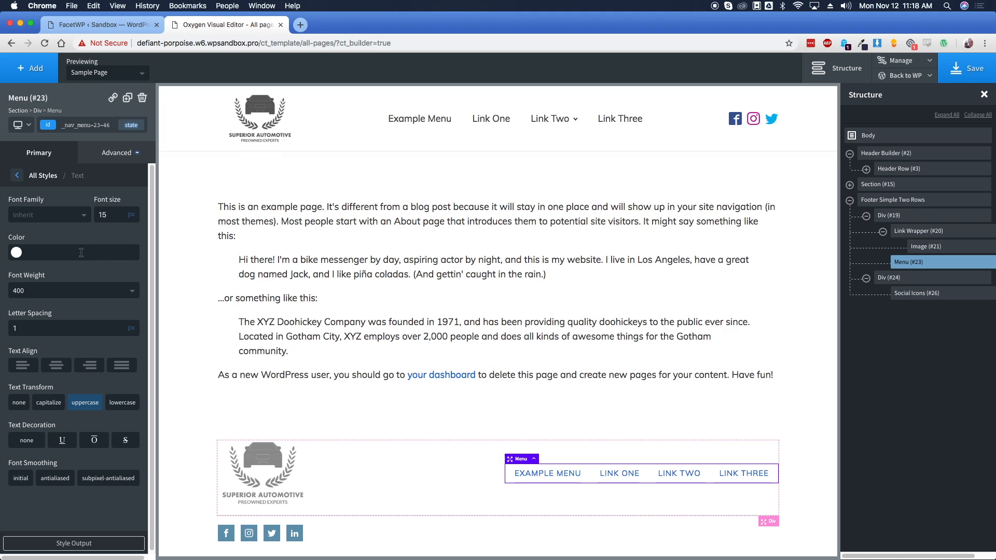
left_click(17, 254)
left_click(42, 252)
type("#4d4d4d")
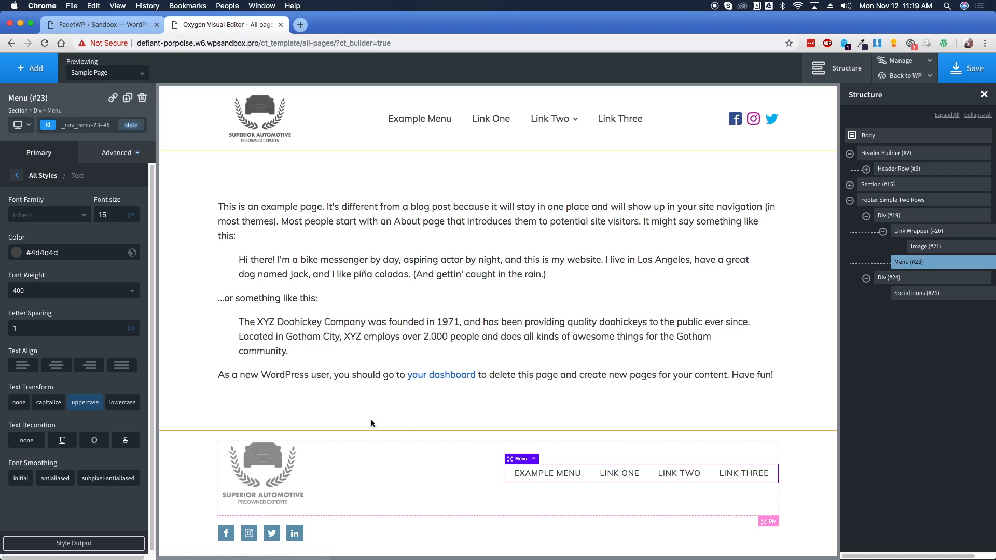
Add a 1 px solid top border in the Lite Border colour to the footer section
left_click(203, 455)
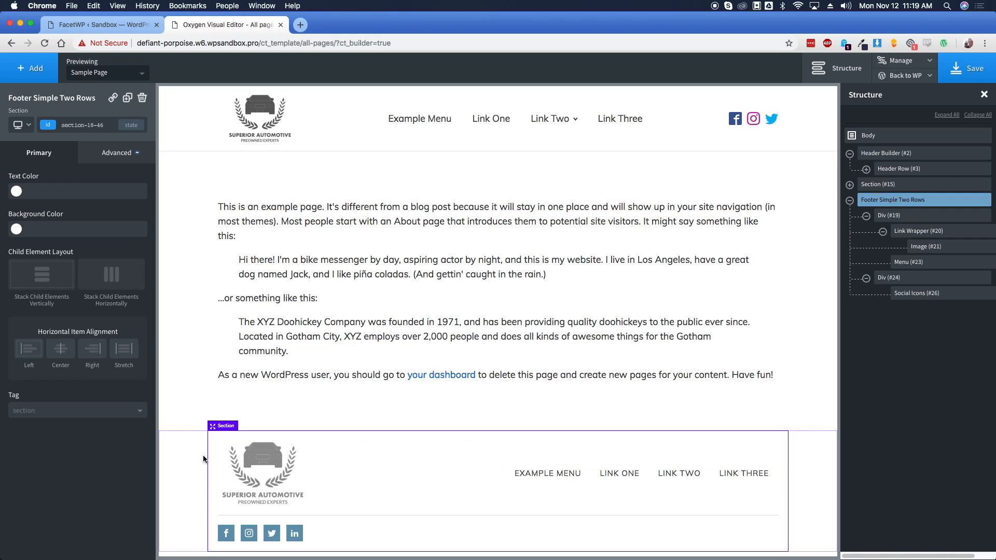
left_click(119, 161)
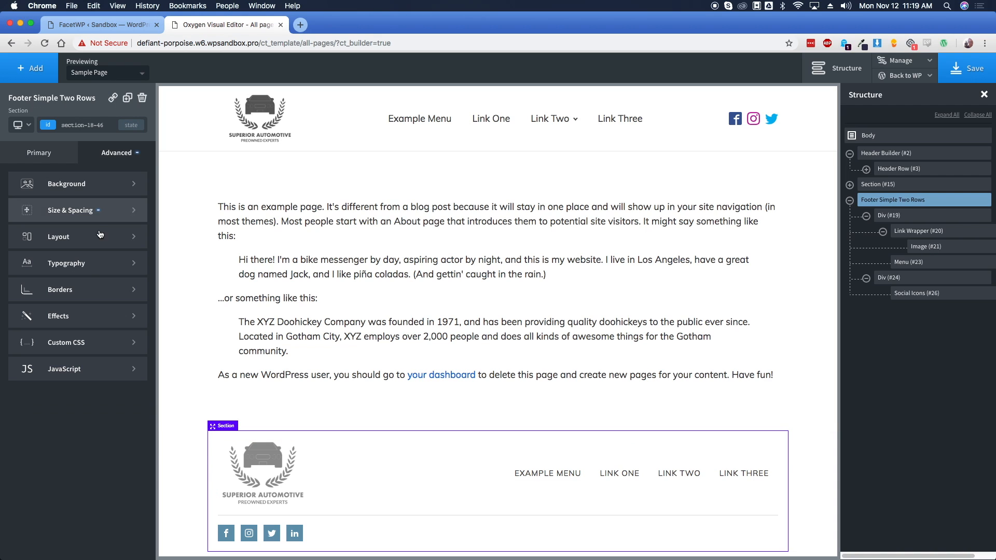
left_click(80, 286)
left_click(36, 216)
left_click(33, 245)
left_click(17, 254)
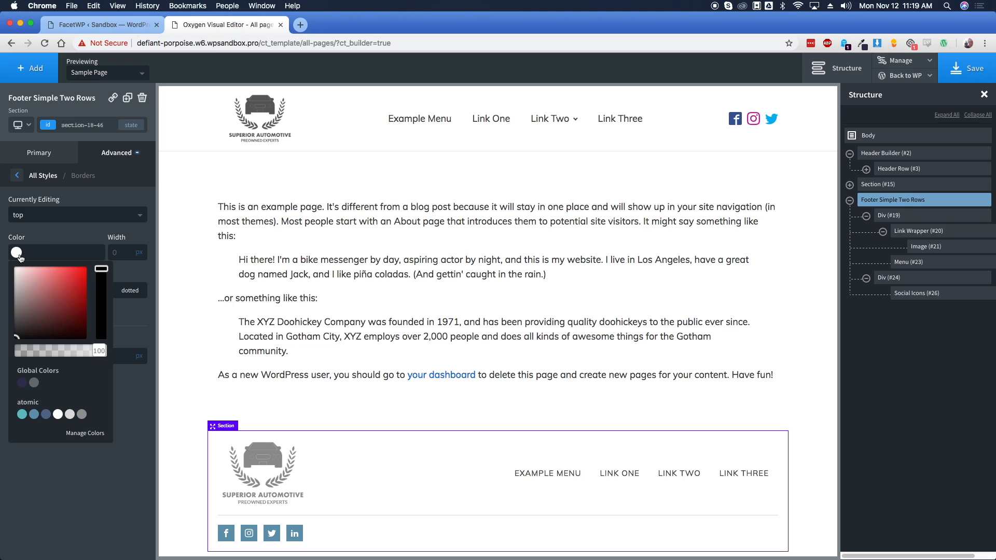
left_click(33, 383)
left_click(123, 253)
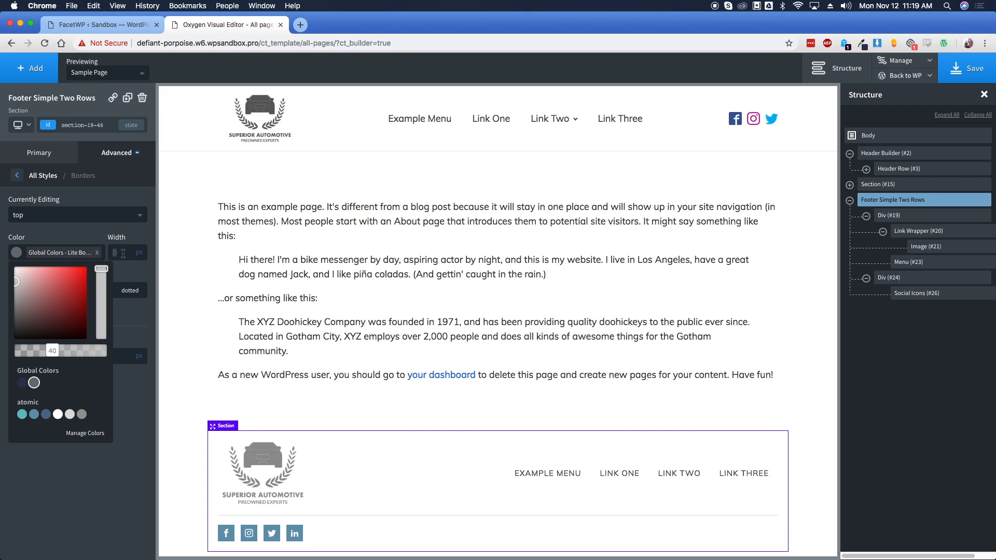
type("1")
left_click(101, 231)
left_click(54, 294)
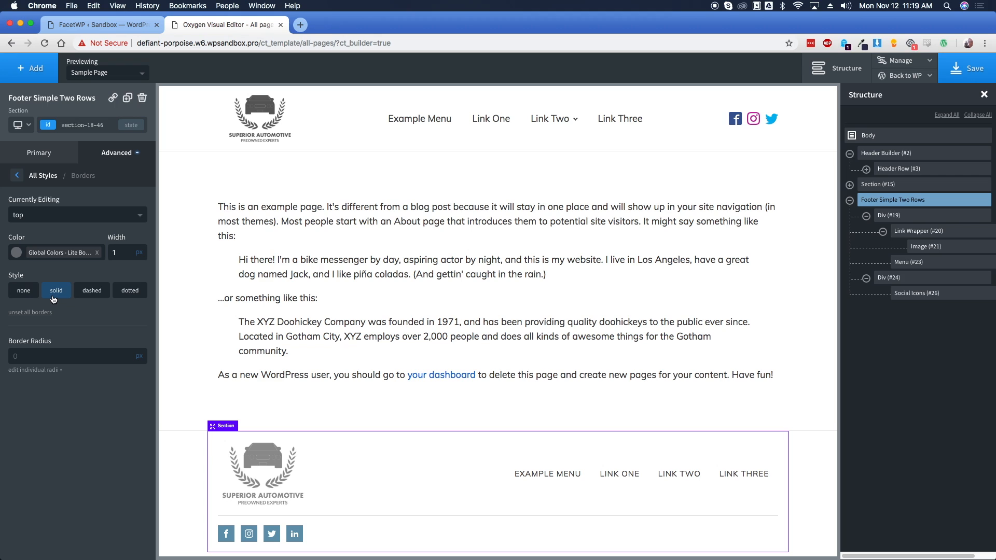
left_click(273, 325)
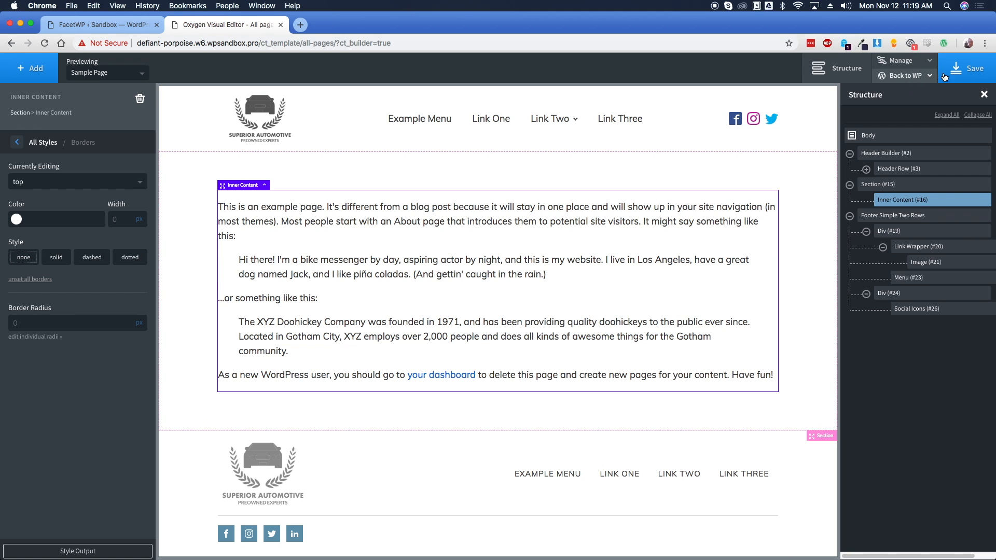
Save the All pages template, go back to WP Admin, and start a new template
left_click(968, 72)
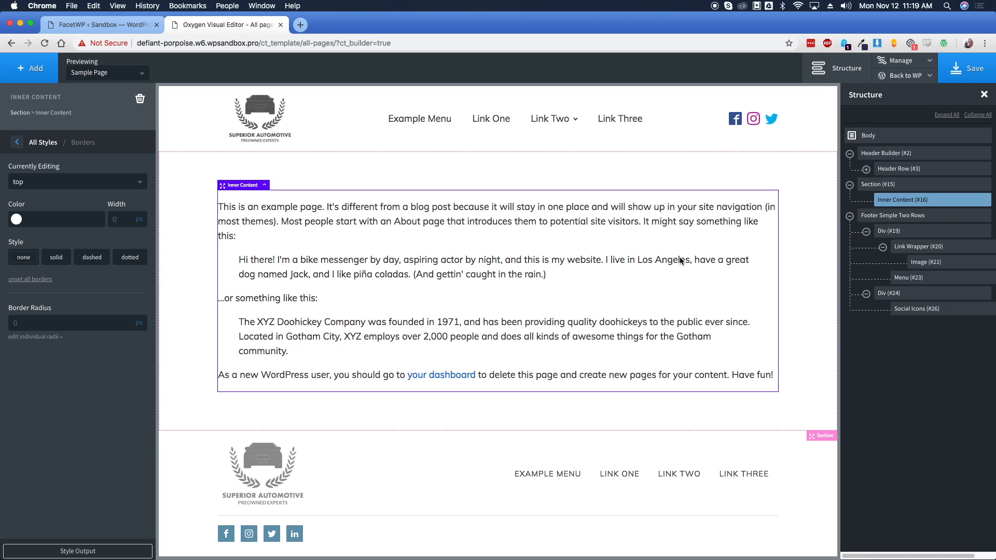
left_click(905, 76)
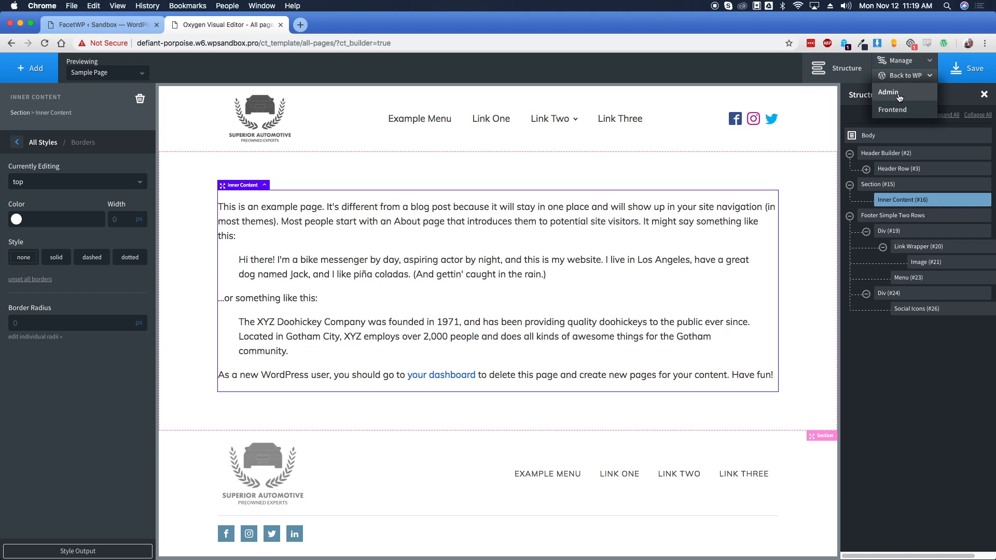
left_click(899, 94)
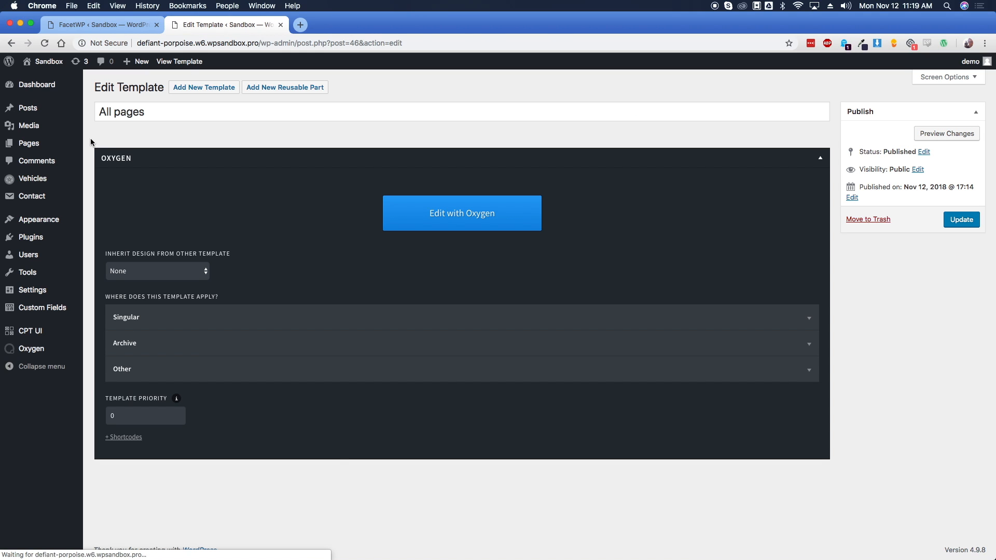
left_click(201, 93)
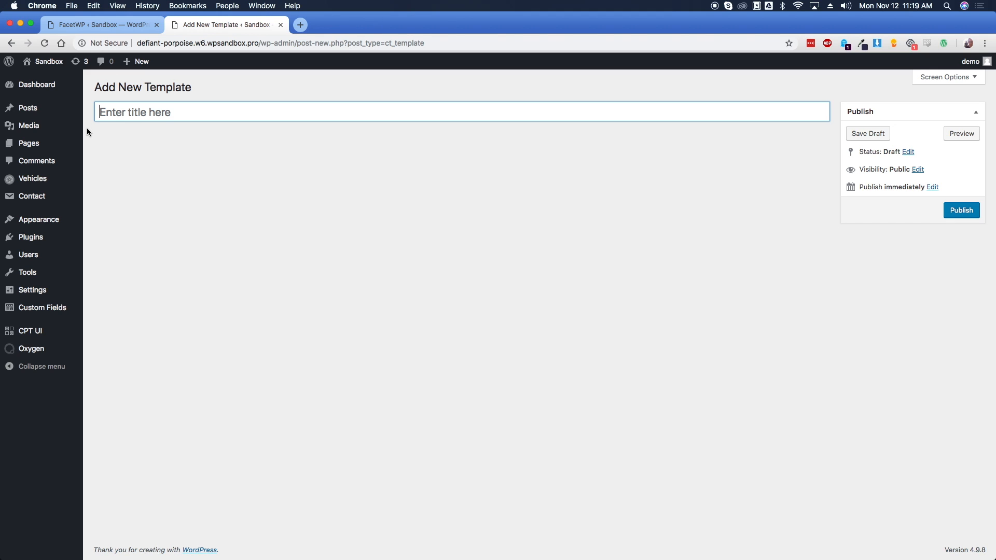
Title the template 'Vehicle Archive' and make it inherit the All pages design
type("Vehci")
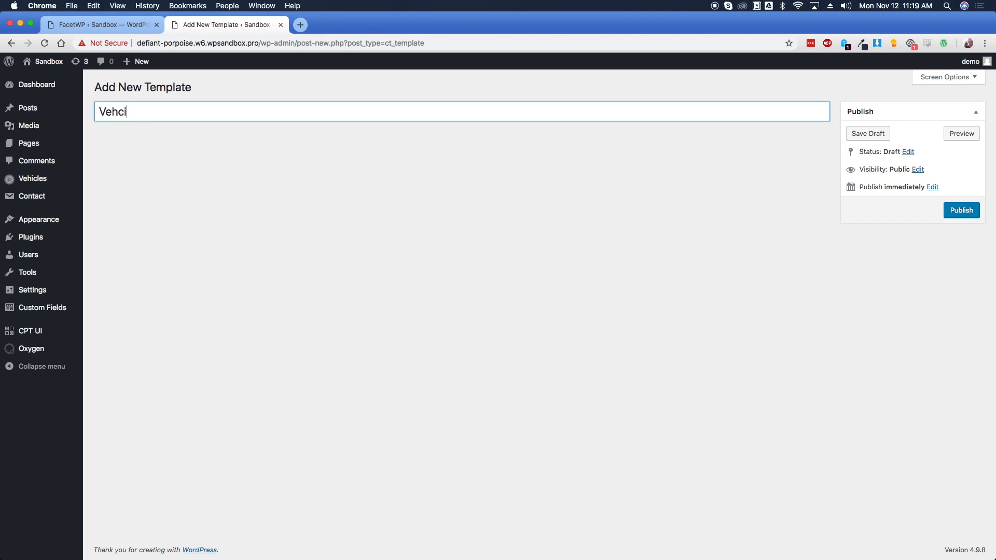
key("BackSpace")
key("BackSpace")
type("icle ARc")
key("BackSpace")
key("BackSpace")
type("rchive")
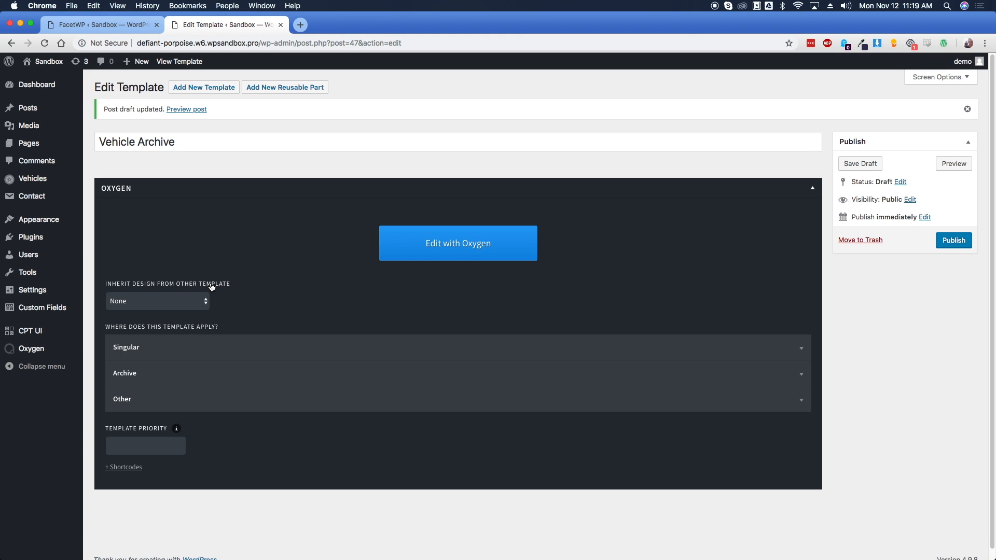
left_click(177, 304)
left_click(165, 312)
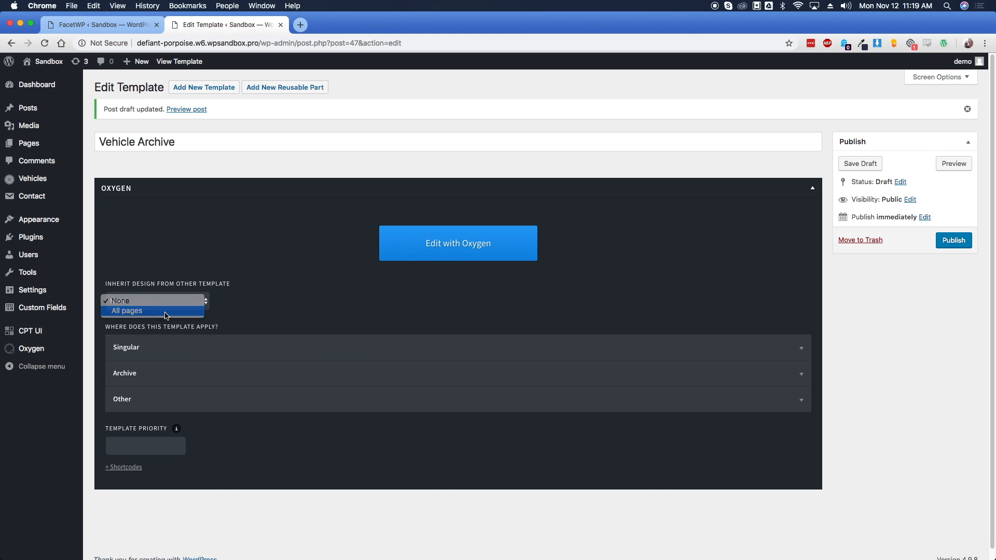
Apply it to the vehicles post type archive, publish, and open it in Oxygen
left_click(162, 371)
scroll(167, 383, "down", 3)
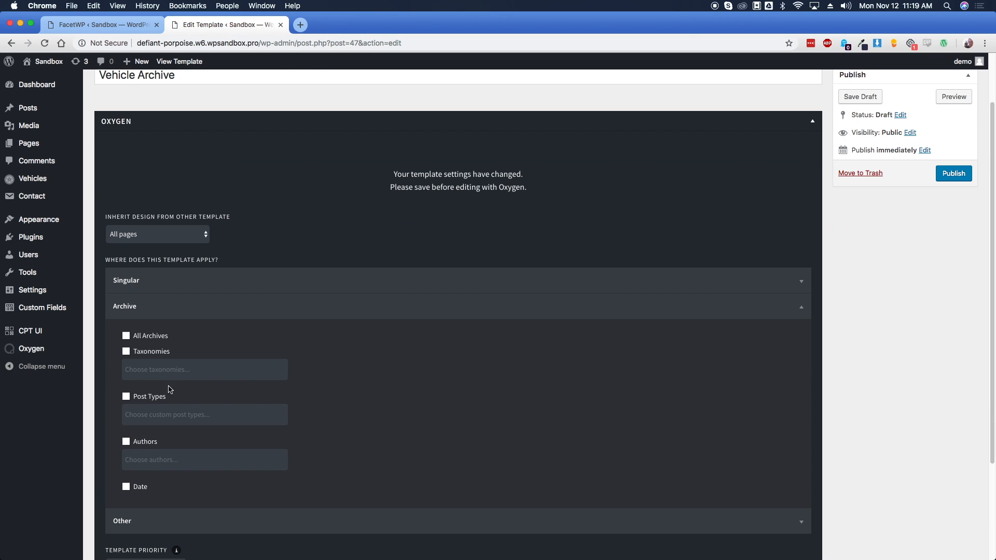
left_click(149, 397)
left_click(153, 415)
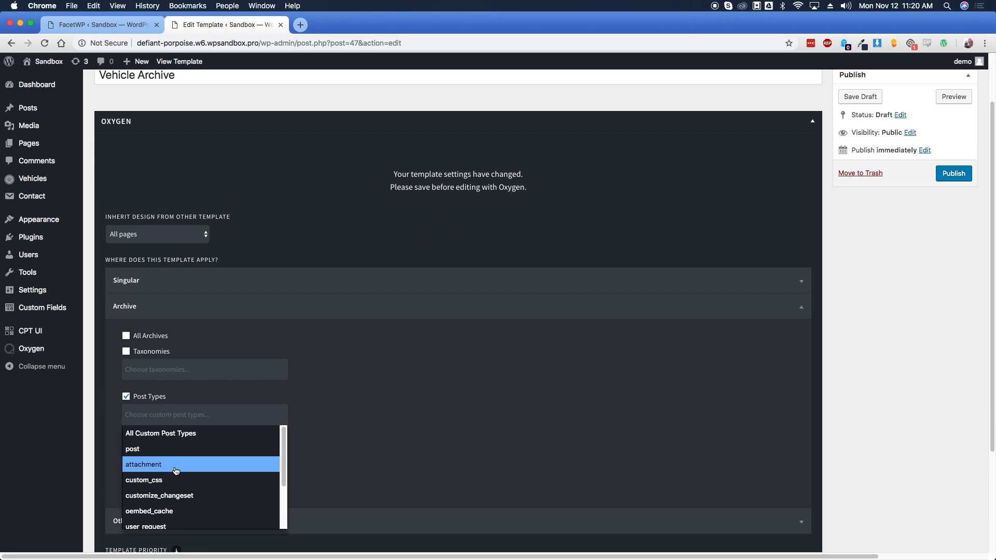
scroll(176, 470, "down", 2)
left_click(244, 520)
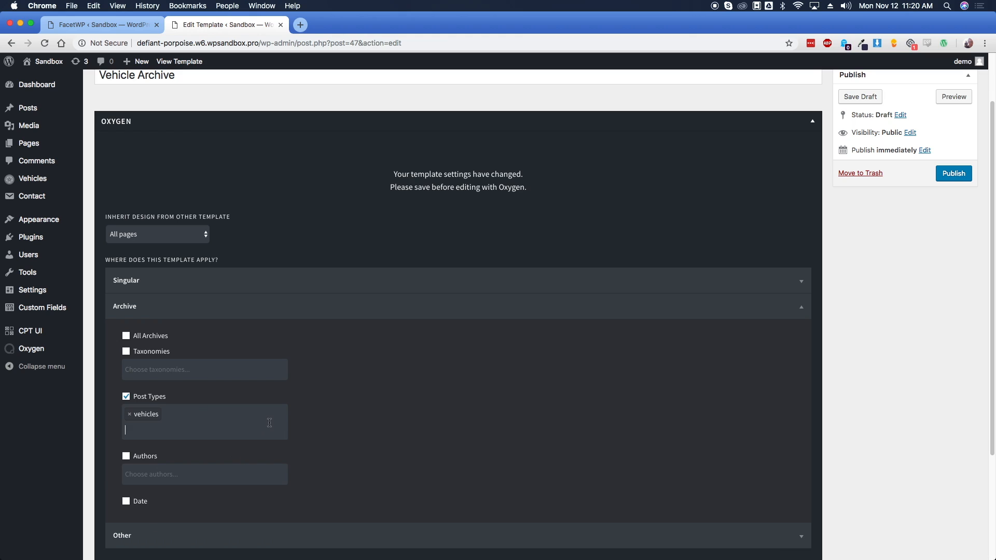
left_click(951, 174)
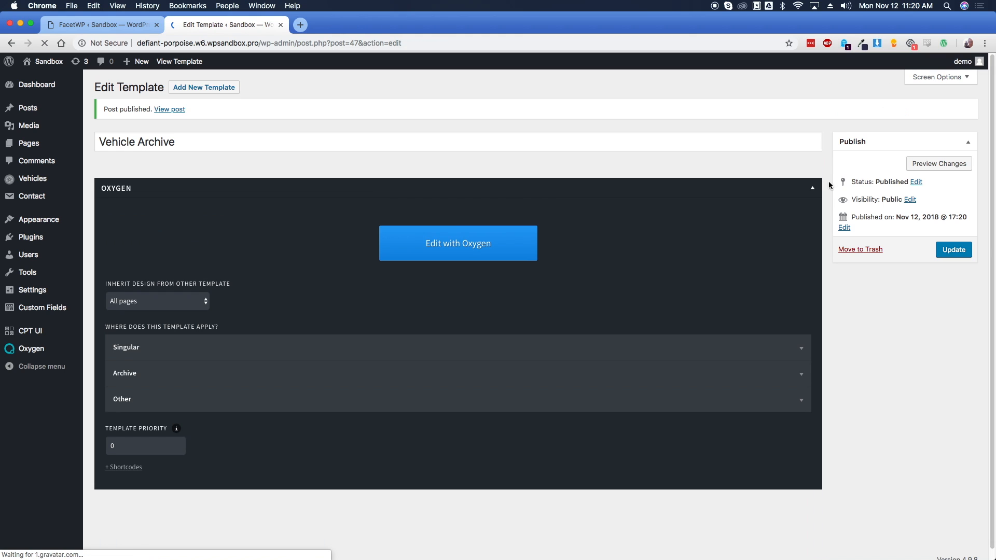
left_click(392, 250)
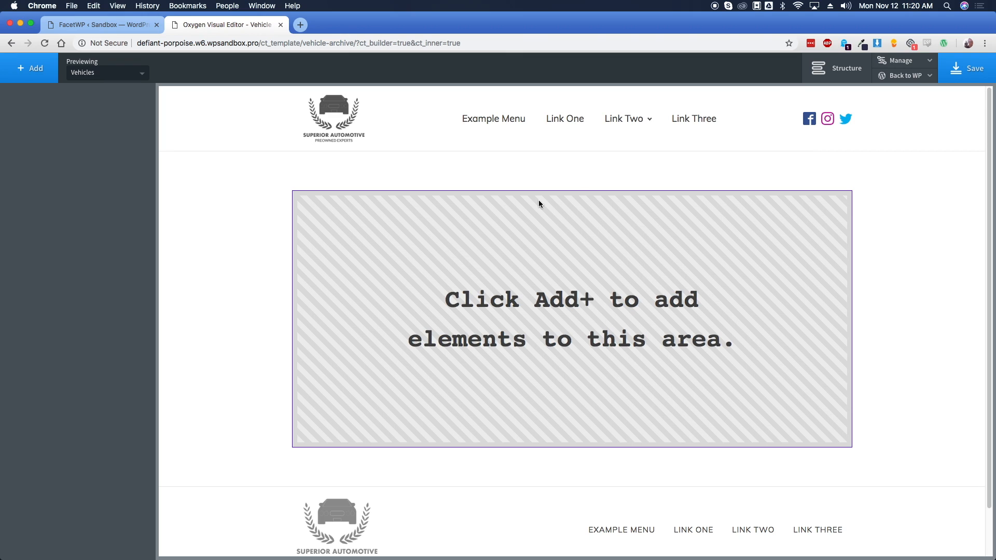
Add a Section with 0 left and right container padding
left_click(822, 73)
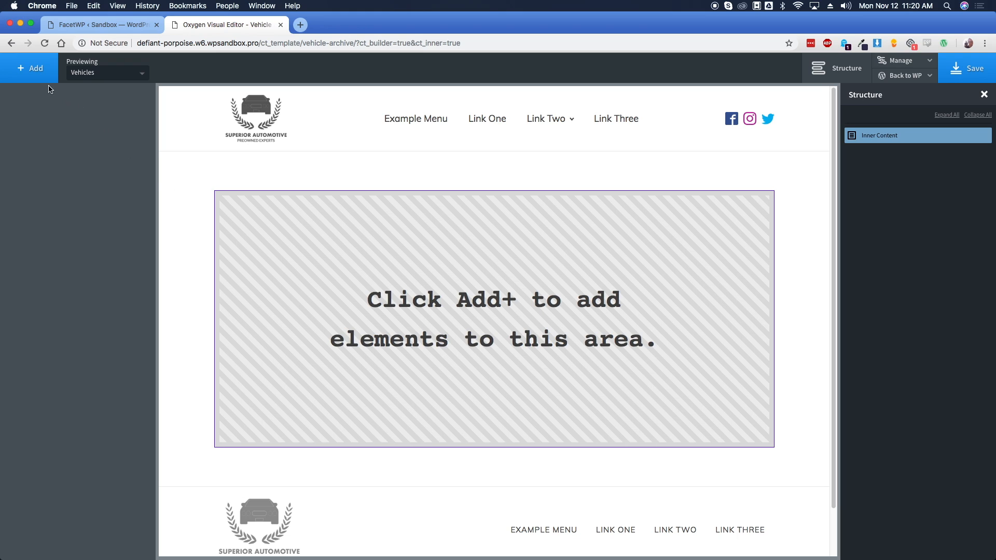
left_click(36, 72)
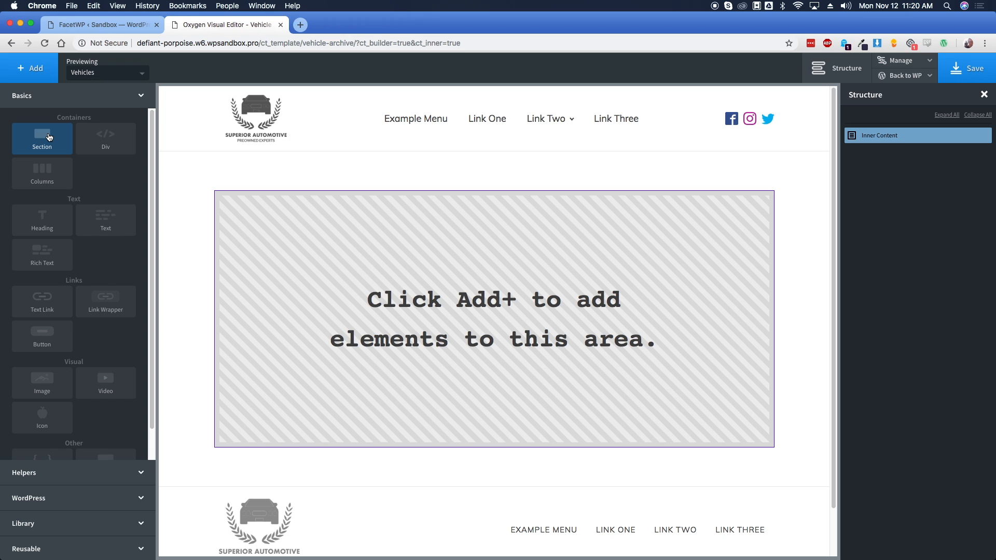
left_click(49, 137)
left_click(107, 158)
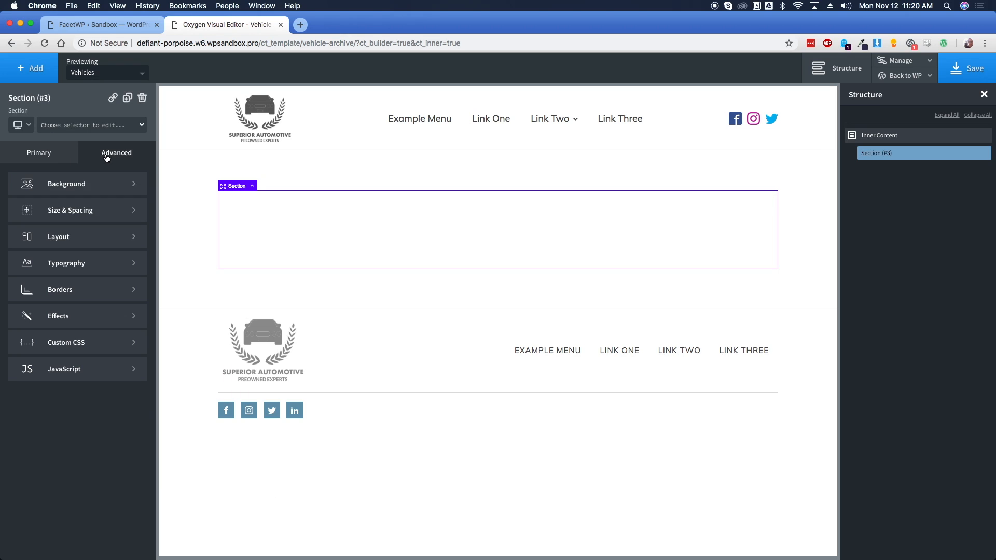
left_click(82, 209)
left_click(46, 229)
type("0")
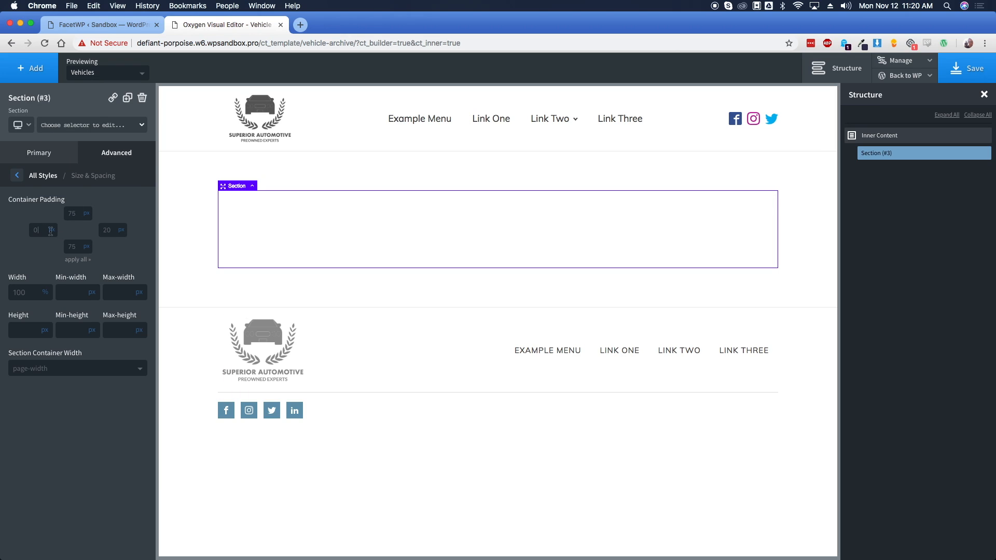
left_click(104, 207)
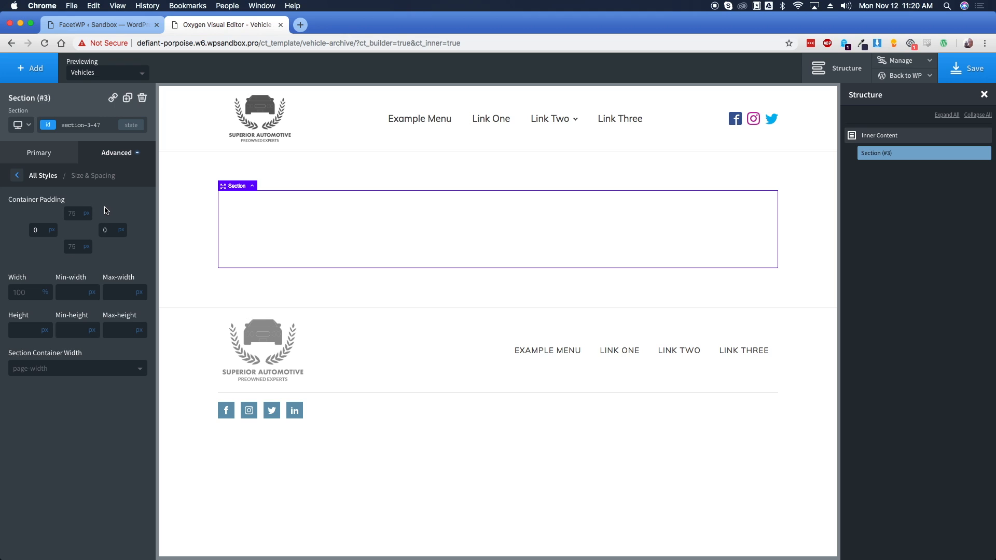
Stack the section's children horizontally and add a Div inside it
left_click(51, 154)
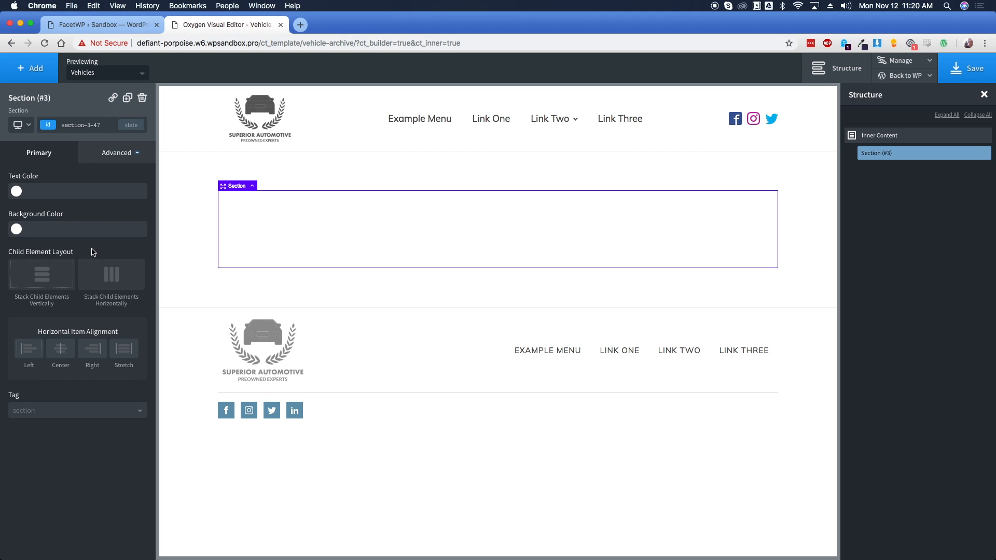
left_click(110, 282)
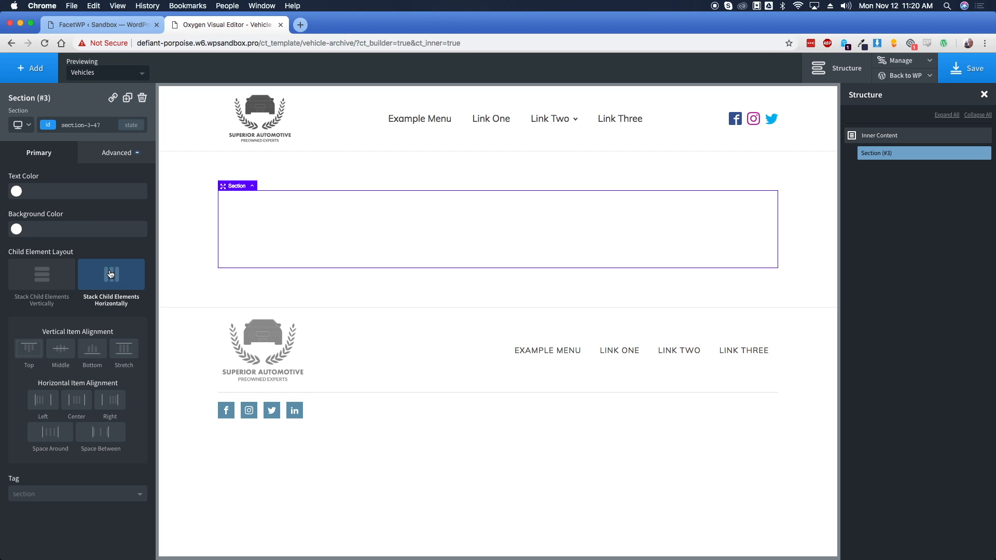
left_click(40, 70)
left_click(104, 152)
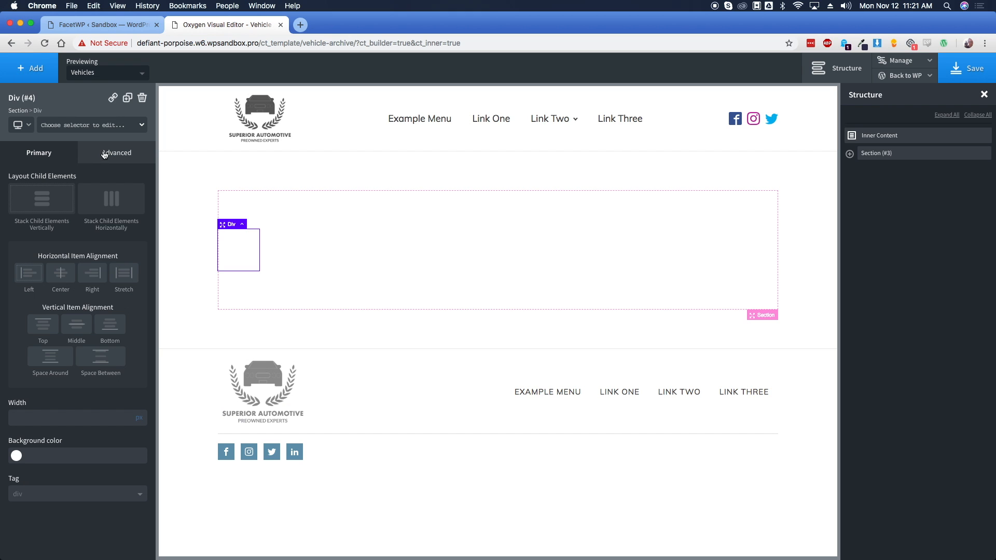
Set the left div's width to 300px
mouse_move(140, 420)
left_click(100, 415)
type("300")
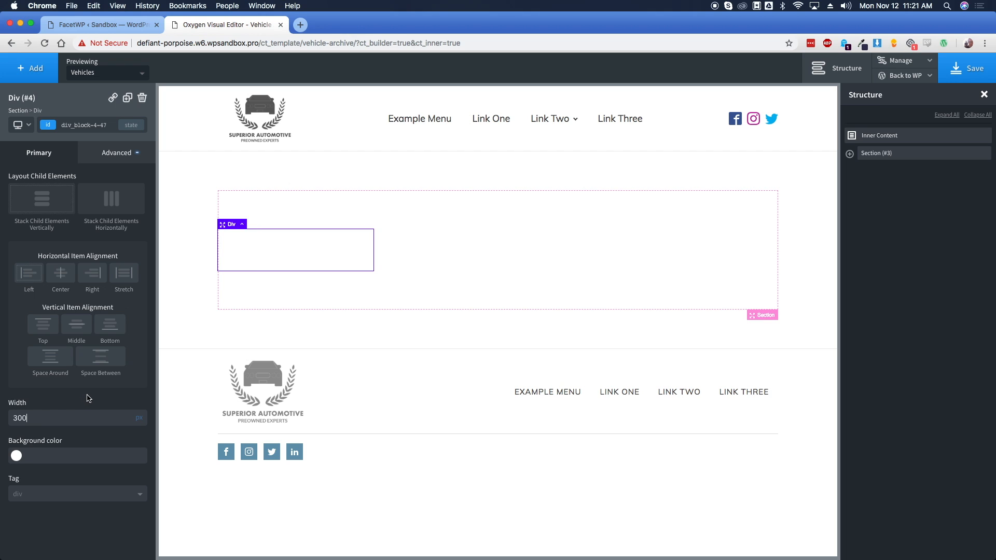
Add a second div to the section and set its Flex Grow to 1
left_click(337, 210)
left_click(30, 68)
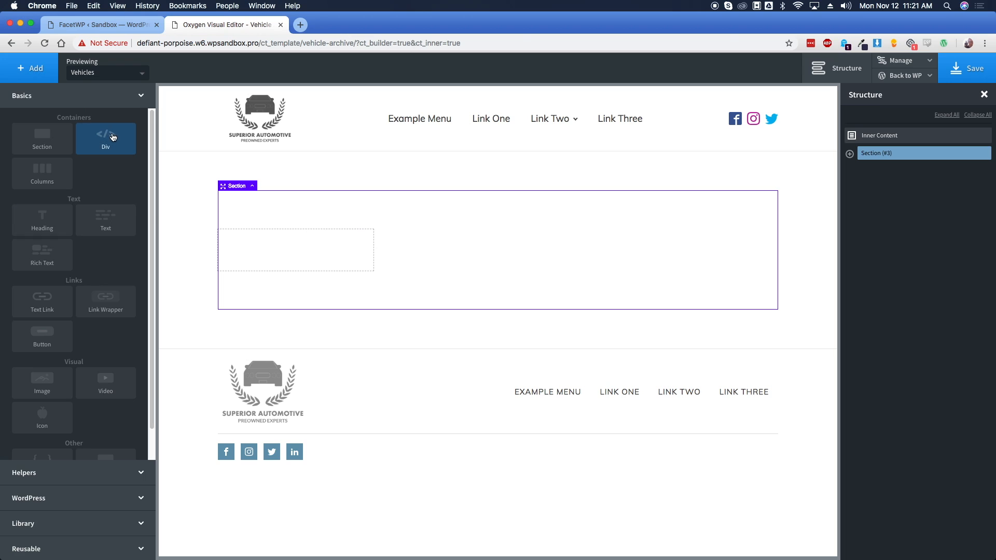
left_click(113, 138)
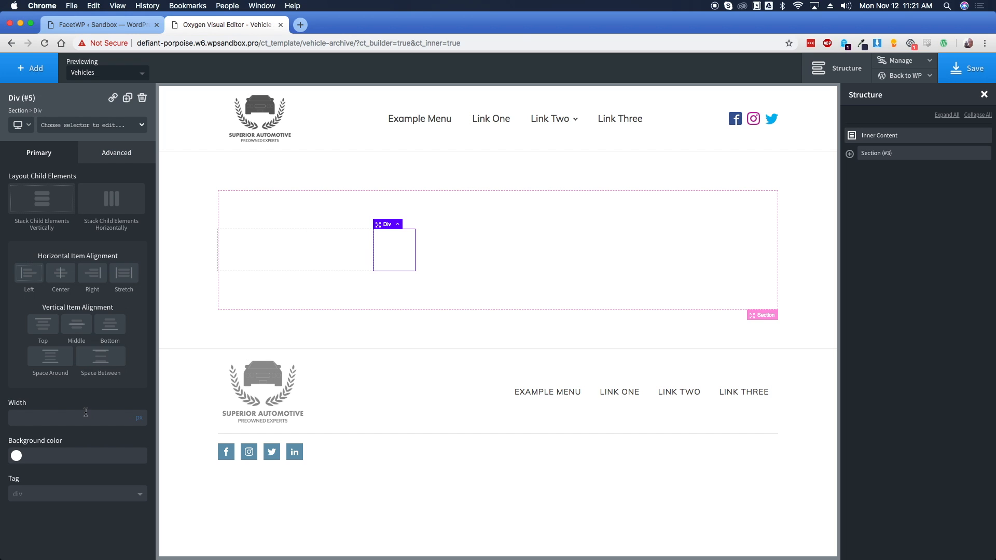
left_click(115, 154)
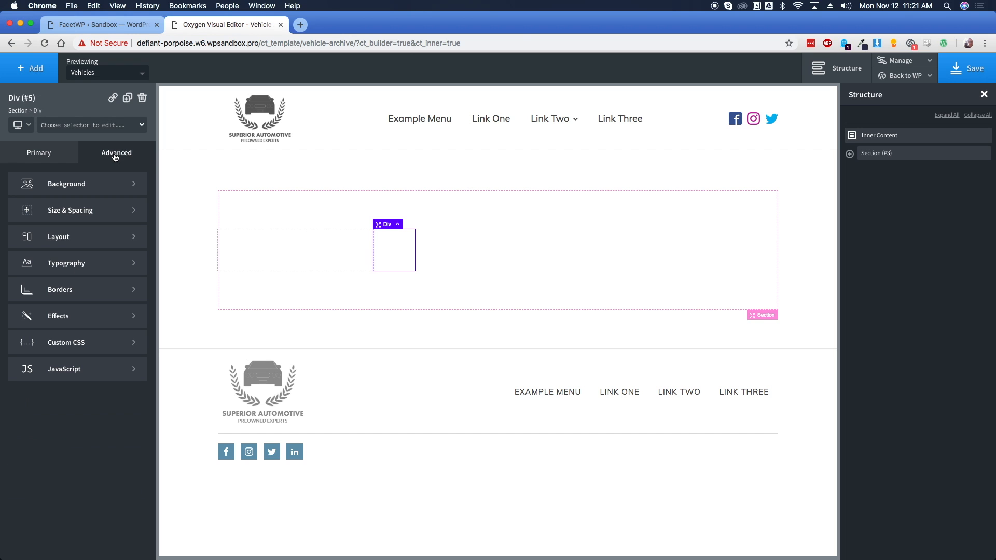
left_click(70, 241)
scroll(88, 381, "down", 5)
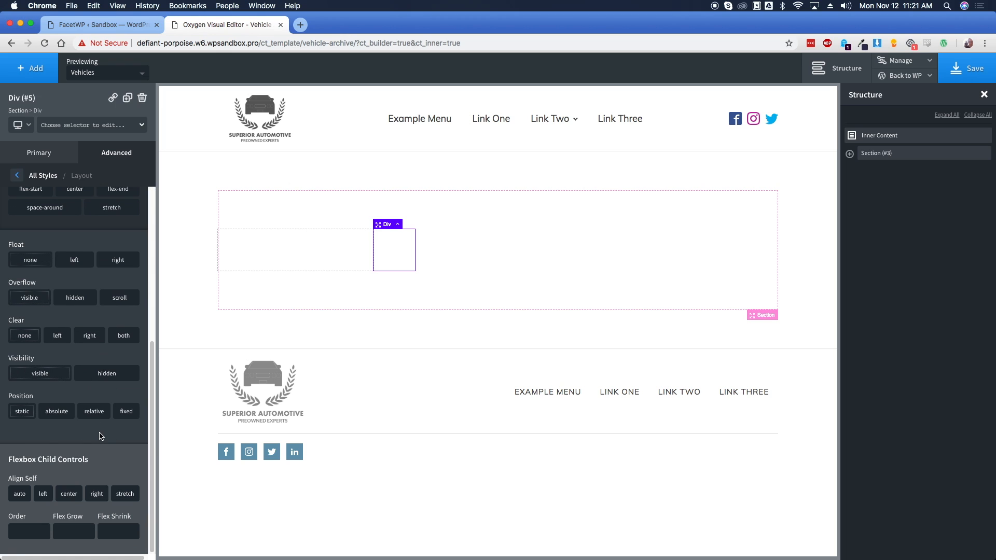
left_click(69, 528)
type("1")
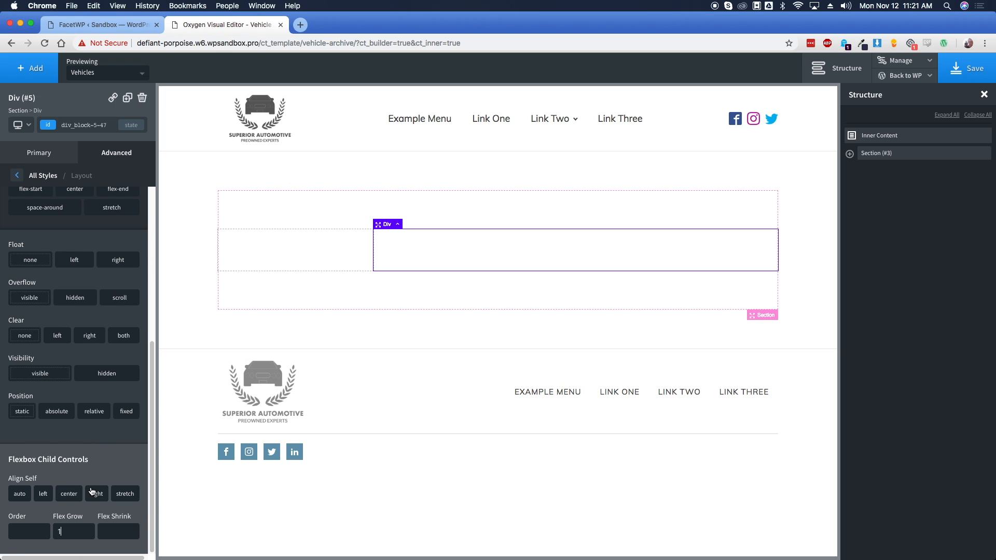
Set the section's top and bottom container padding to 35px
left_click(304, 214)
left_click(116, 153)
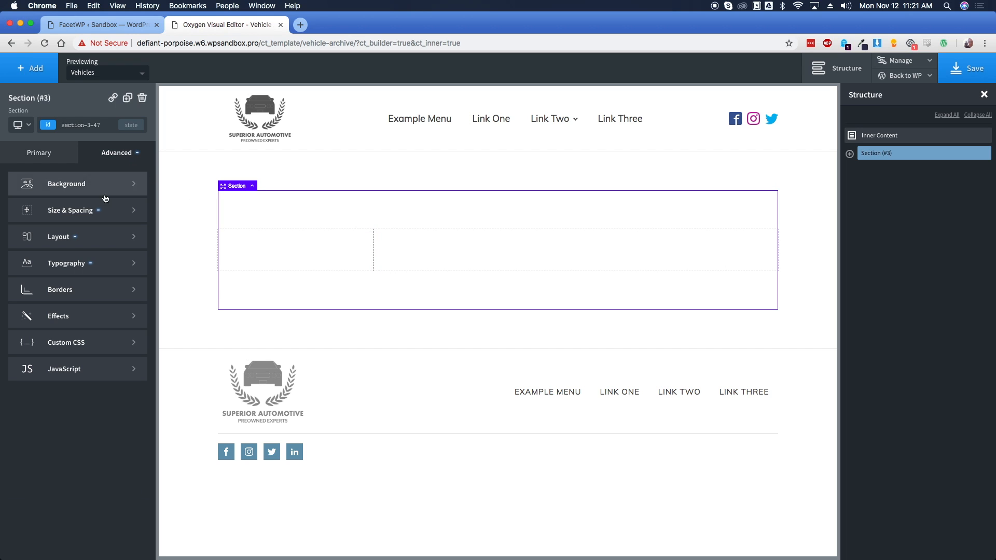
left_click(77, 210)
left_click(74, 212)
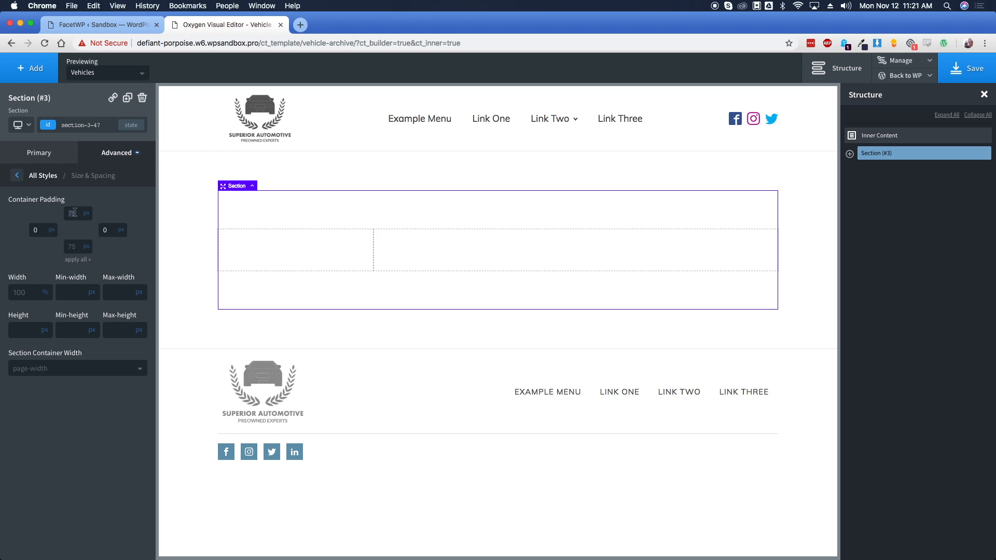
type("35")
double_click(80, 248)
type("35")
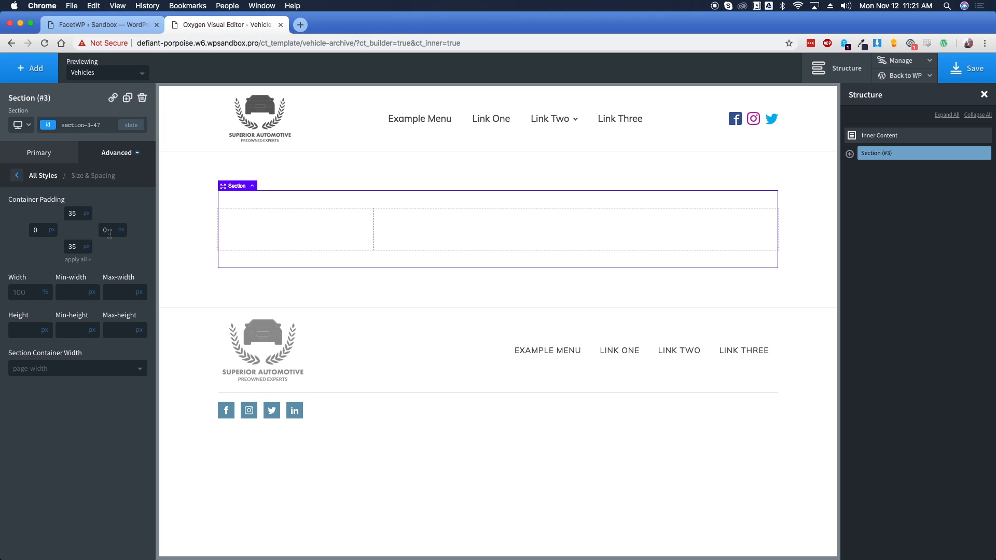
left_click(277, 230)
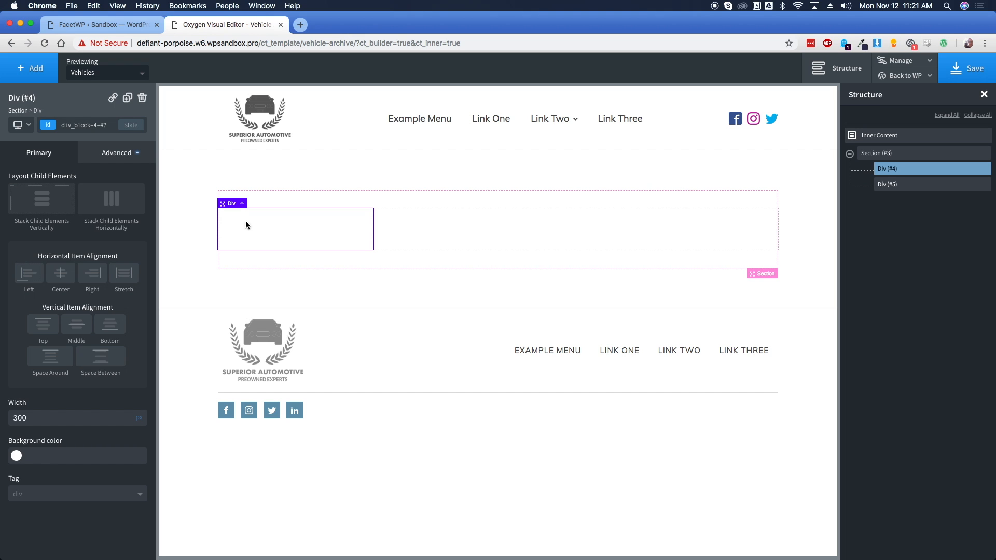
Insert an inner div into the 300px left div and set its width to 100%
left_click(42, 71)
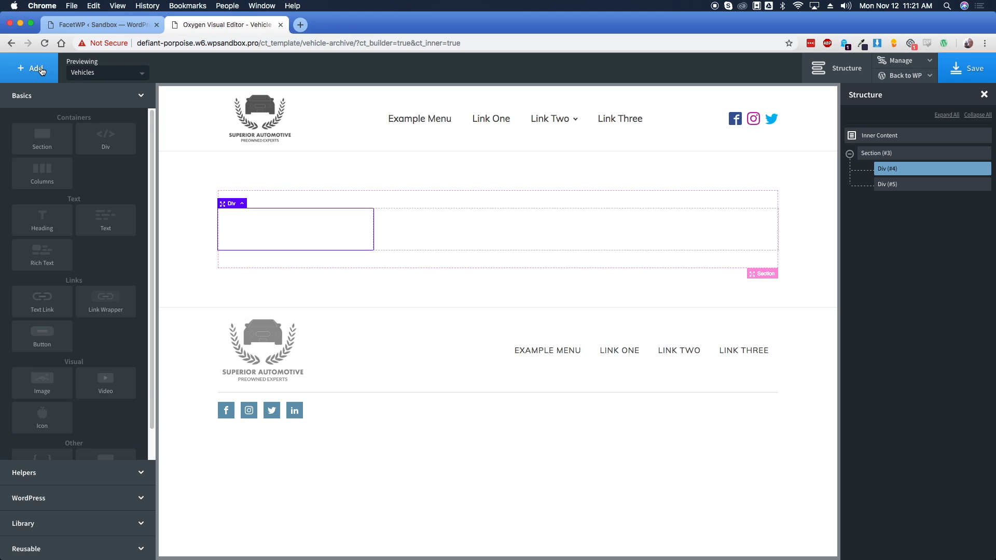
left_click(105, 138)
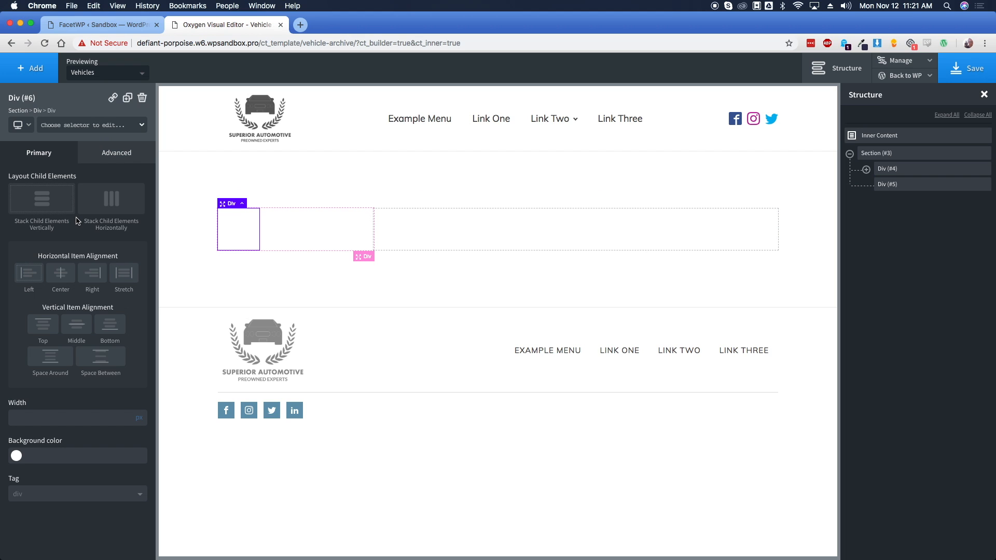
left_click(866, 169)
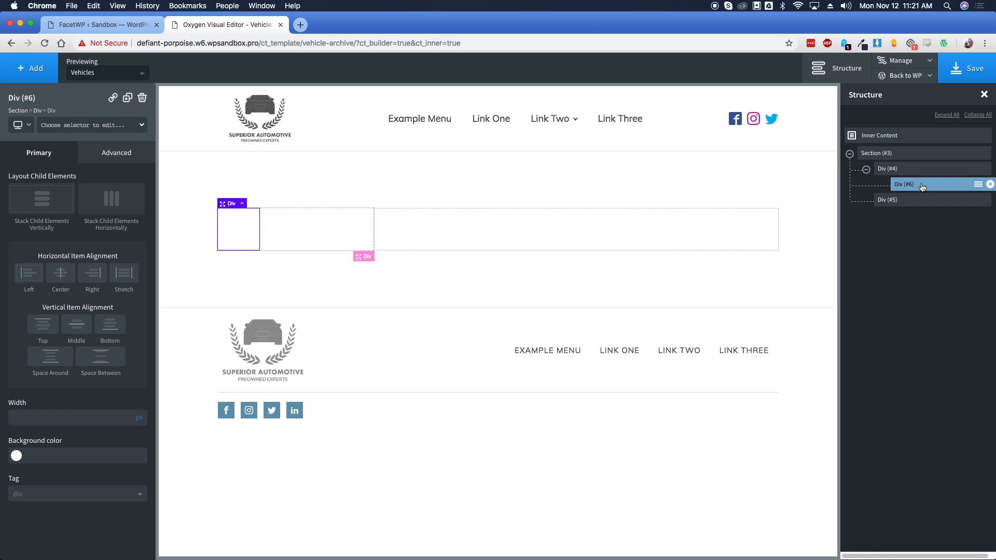
left_click(893, 172)
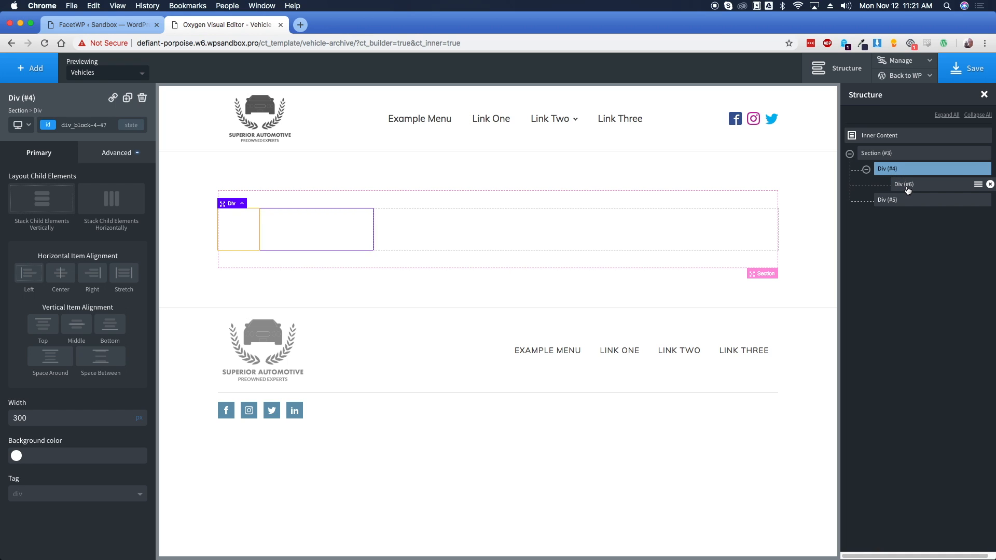
left_click(905, 186)
left_click(109, 154)
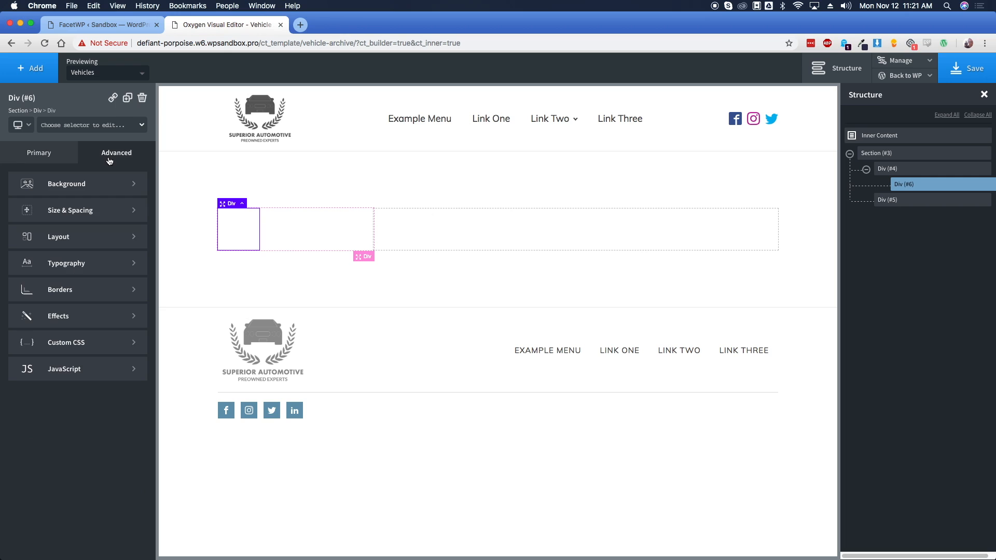
left_click(90, 215)
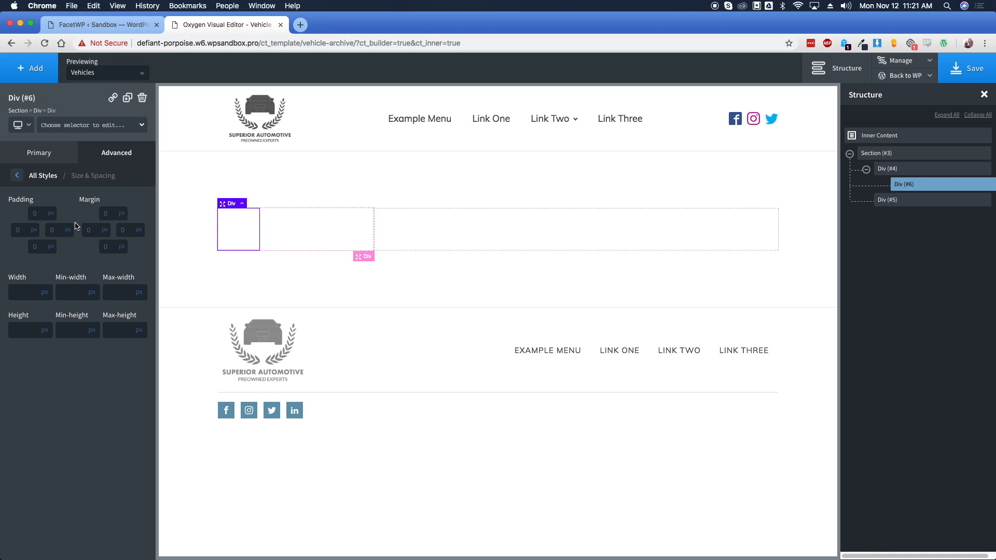
left_click(33, 291)
type("100")
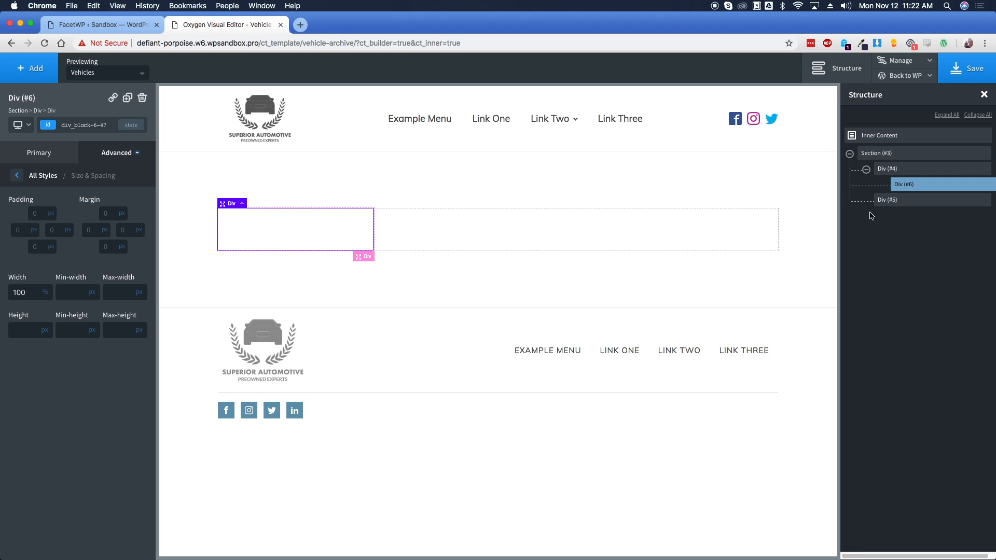
Give the 300px left div 5px padding on all four sides
left_click(898, 173)
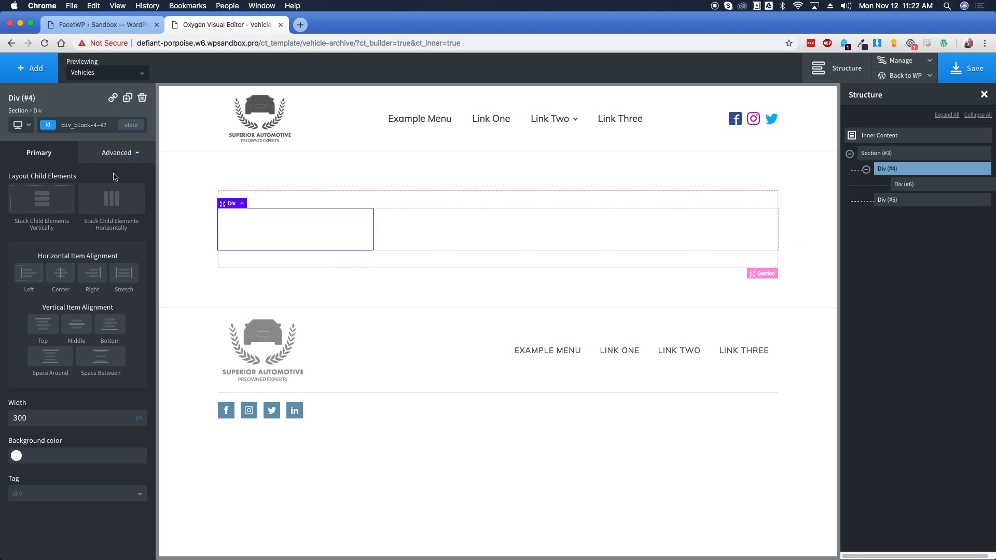
left_click(113, 156)
left_click(78, 210)
left_click(37, 213)
type("15")
left_click(42, 260)
type("5")
left_click(42, 260)
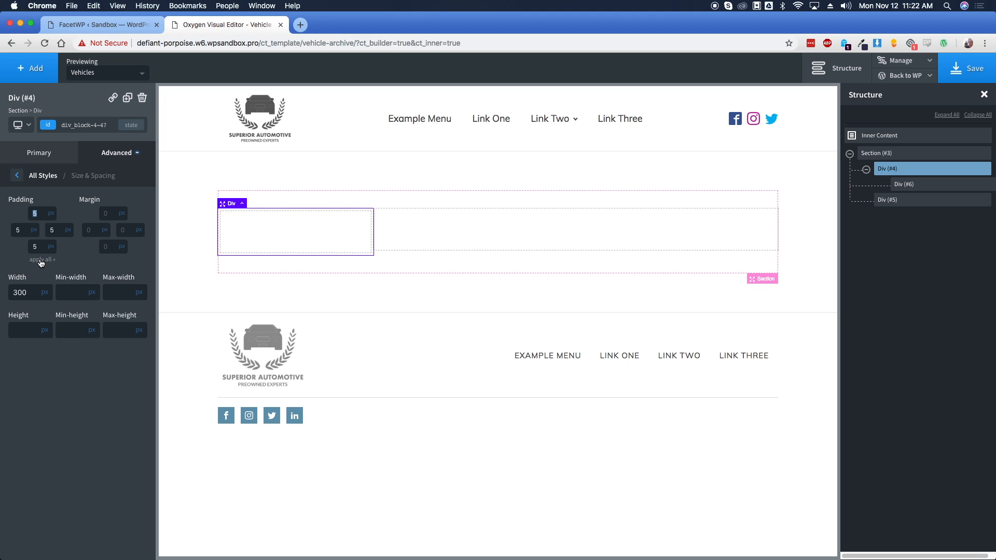
left_click(271, 231)
left_click(39, 76)
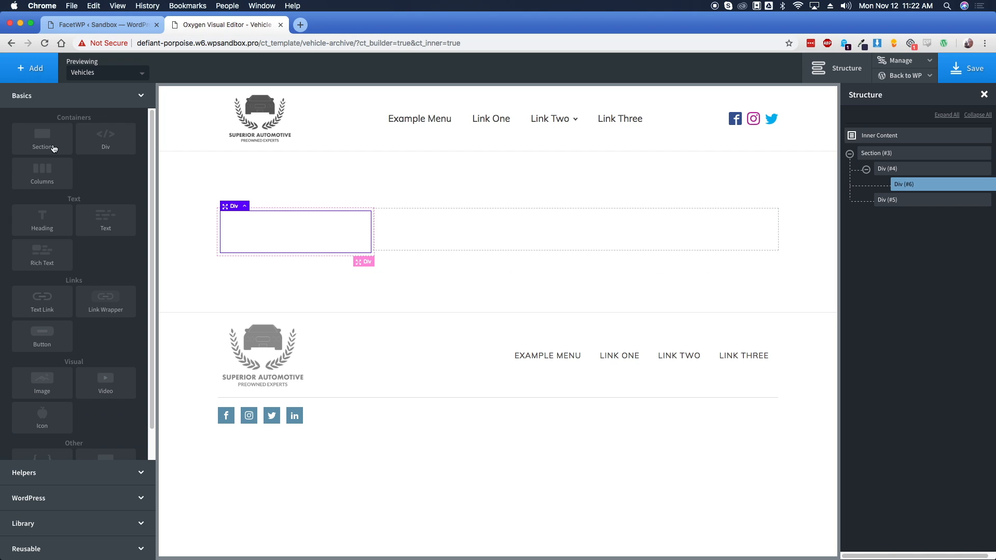
Add a heading reading 'Color' inside the inner div
left_click(52, 222)
double_click(268, 250)
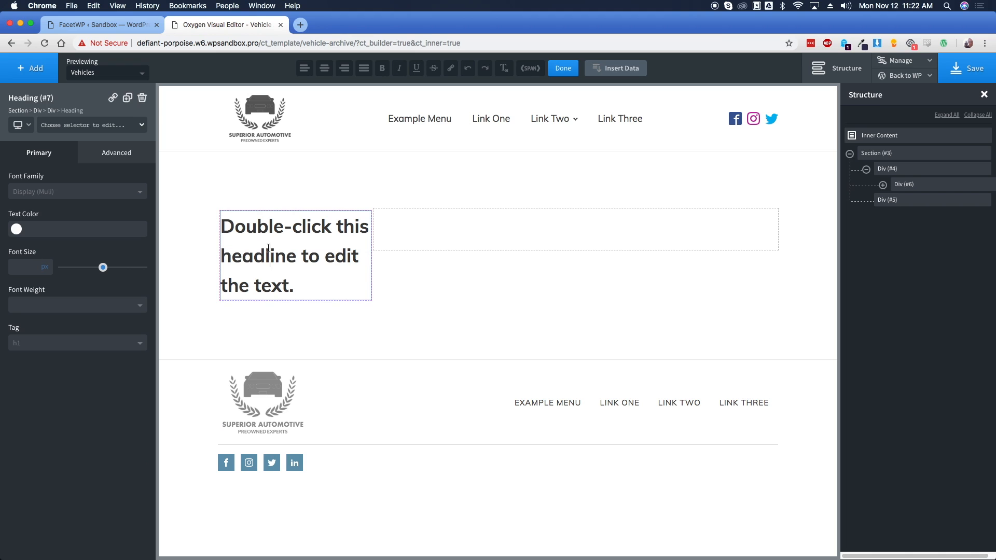
type("Color")
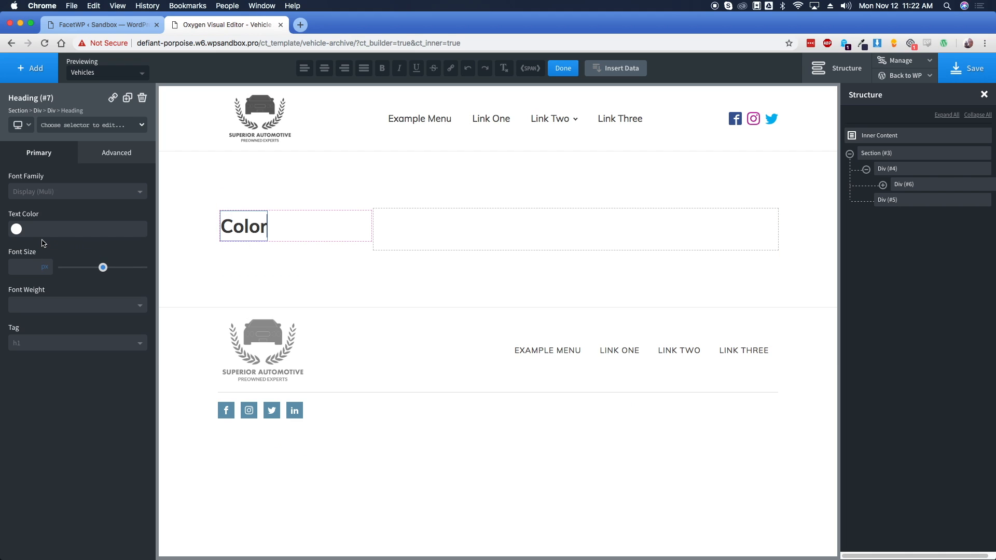
Colour the heading #4d4d4d and save it as the global colour 'Std Black'
left_click(16, 231)
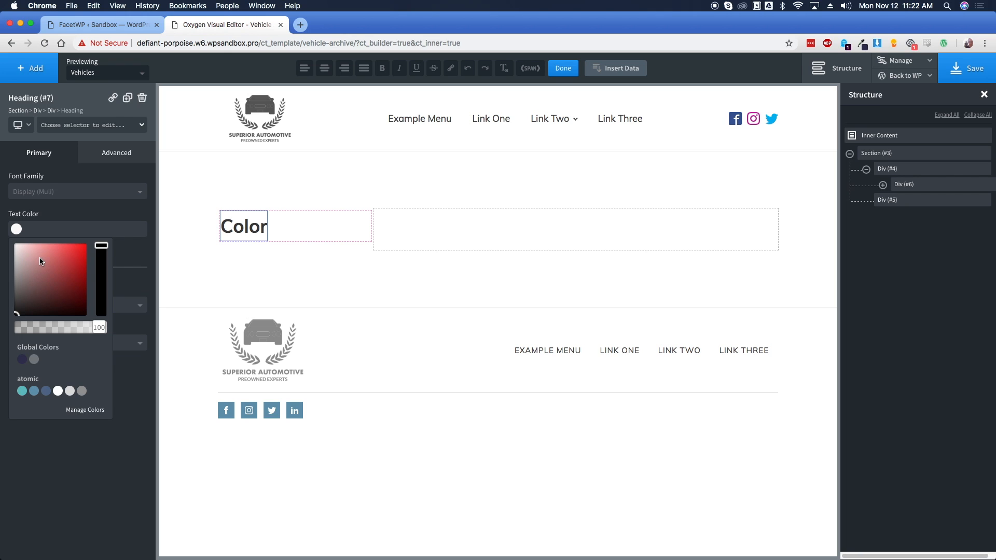
left_click(41, 232)
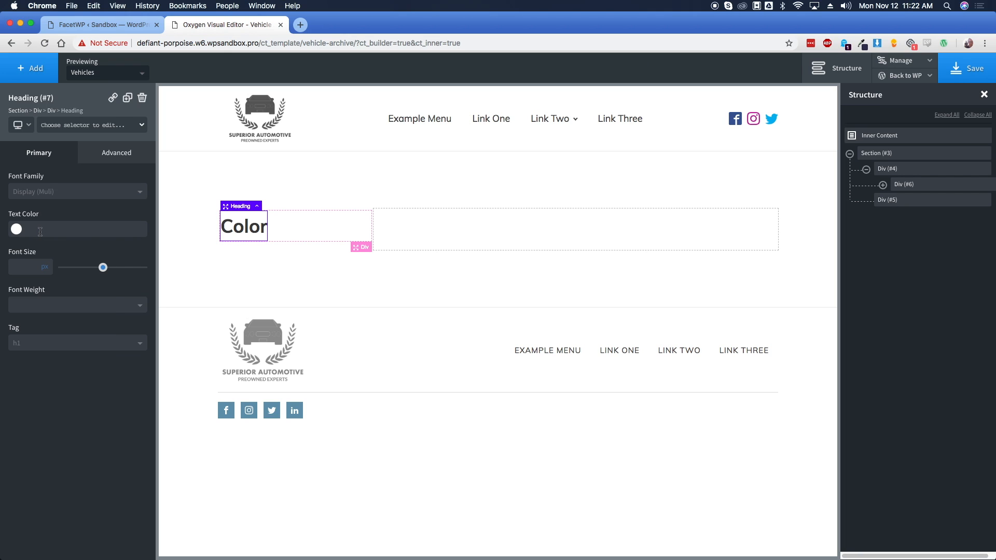
type("#4d4d4d")
left_click(17, 233)
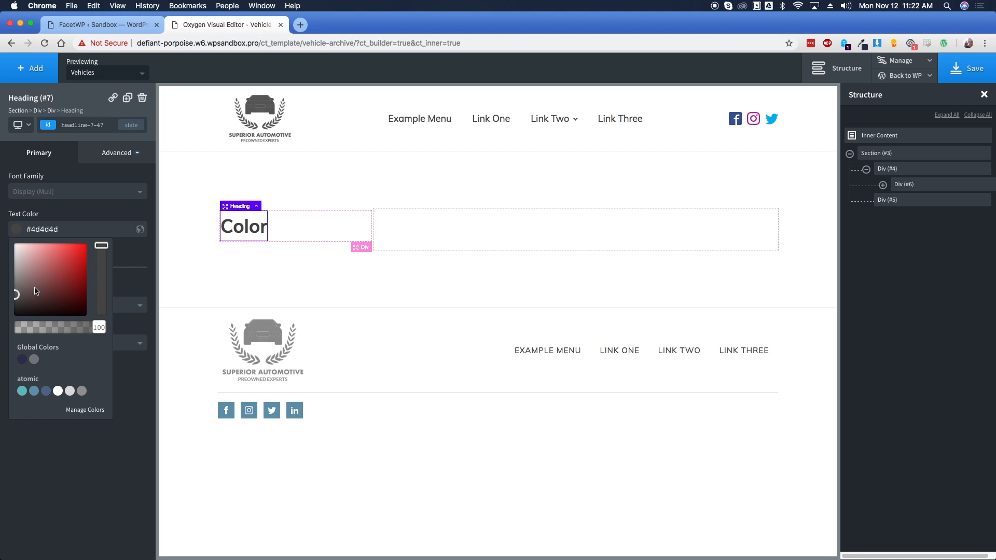
left_click(140, 230)
type("Std Black")
key("Return")
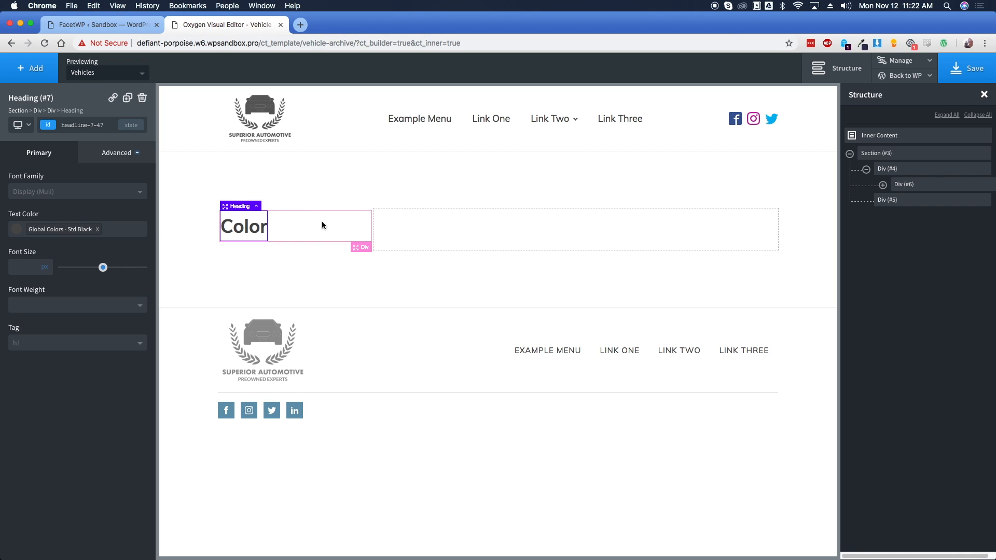
left_click(299, 227)
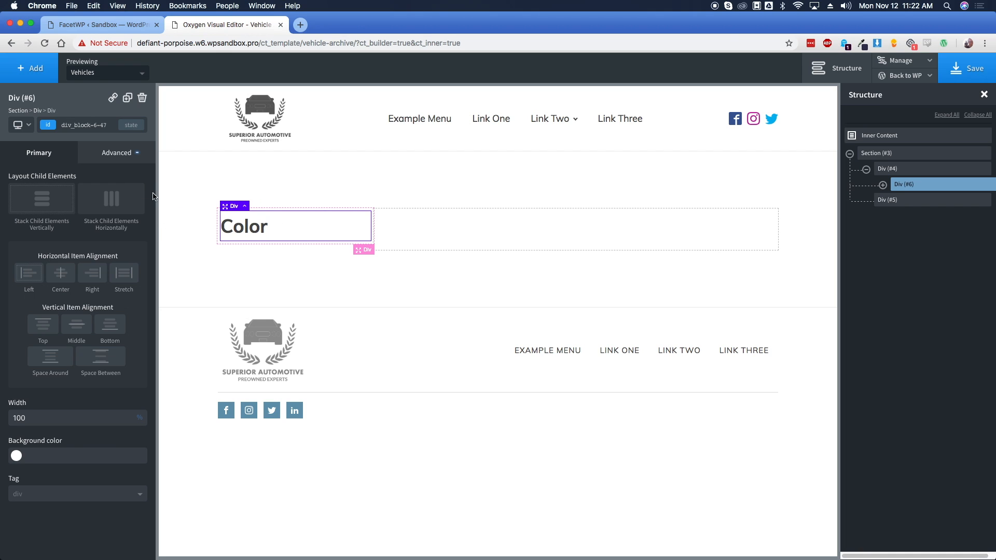
left_click(48, 129)
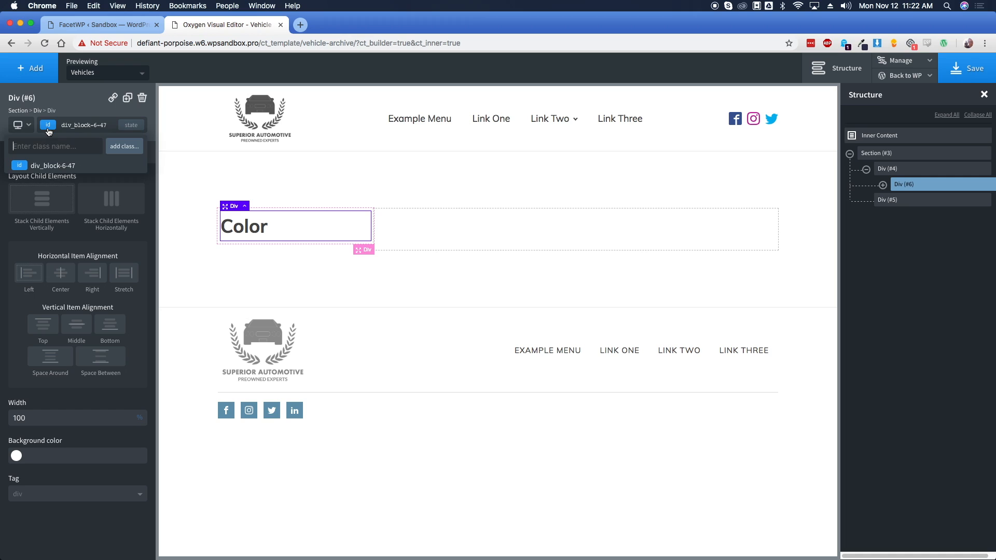
Apply the class 'filters-blocks' to the inner div holding the Color heading
type("fl")
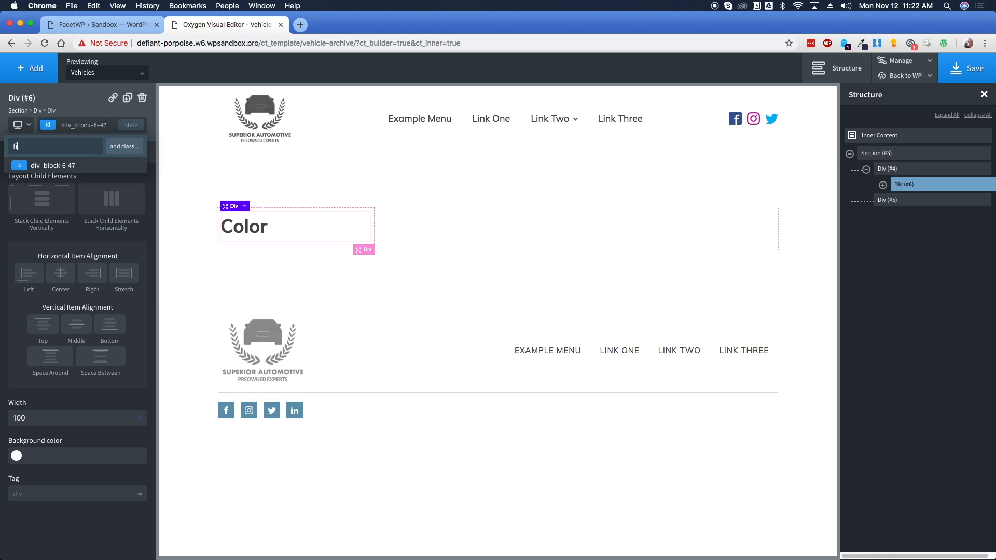
type("lters-blocks")
key("Return")
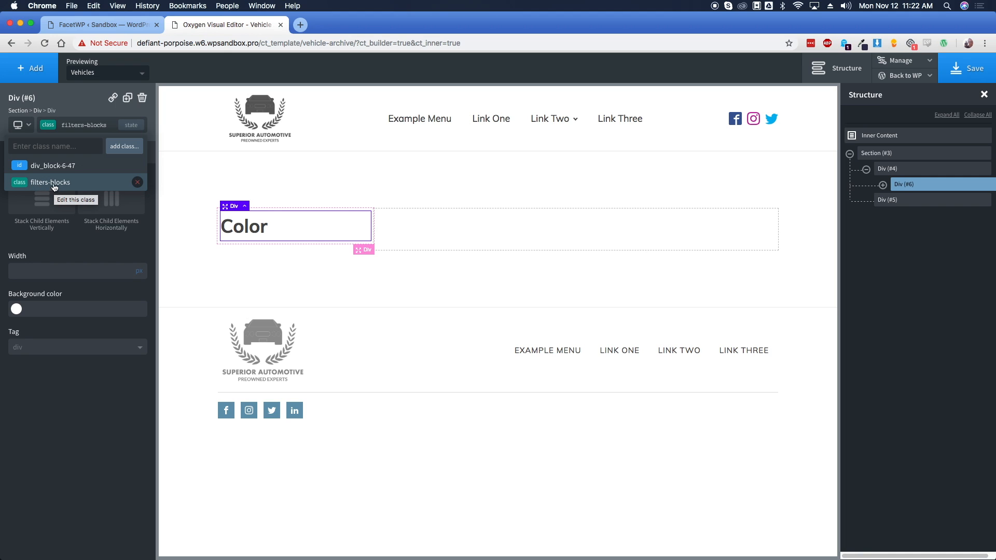
left_click(74, 242)
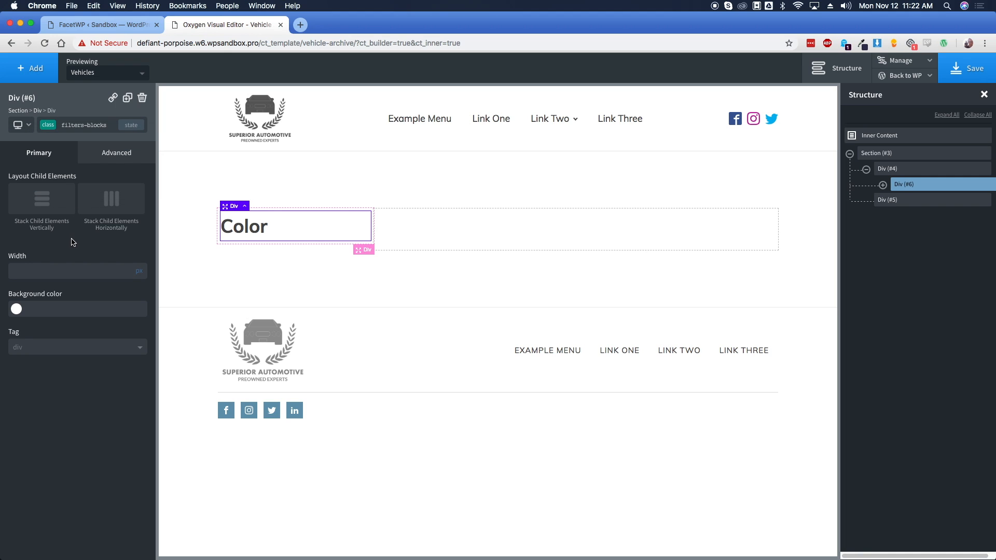
left_click(108, 160)
left_click(83, 210)
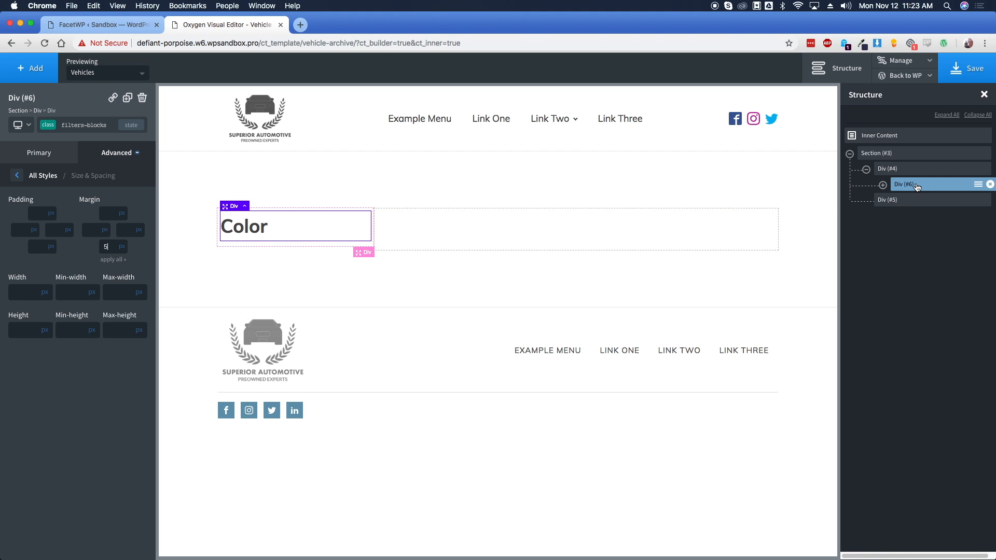
left_click(66, 150)
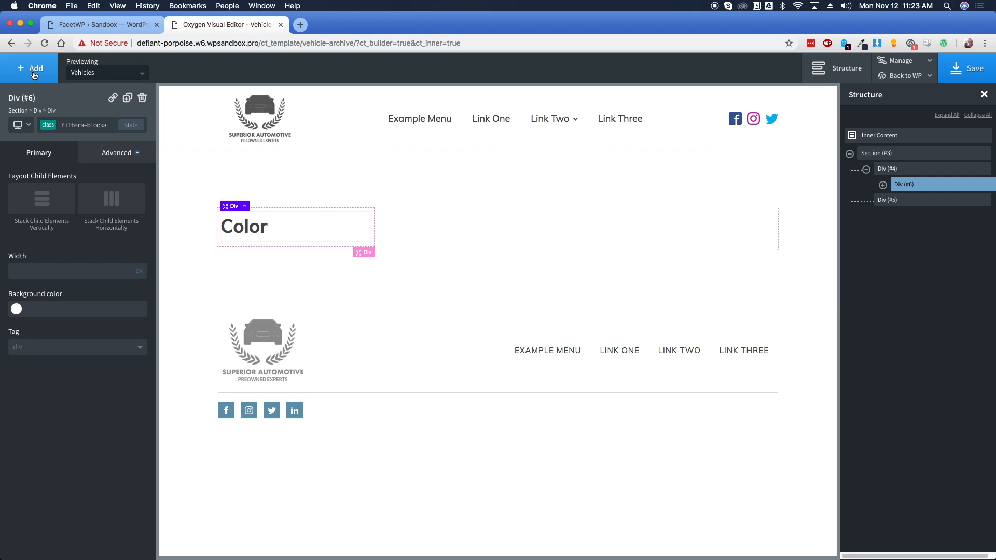
left_click(34, 73)
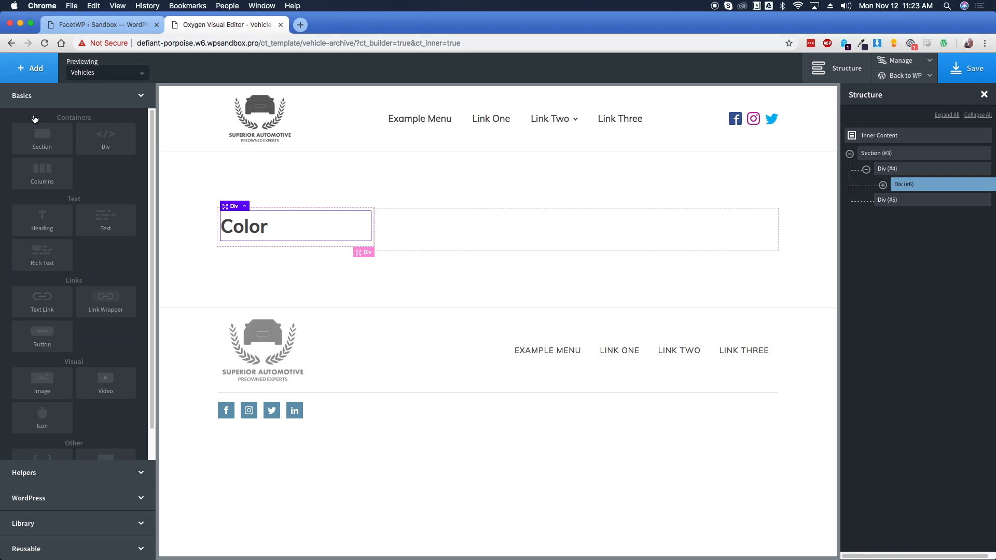
Insert a WordPress Shortcode element into the Color block with width 100%
left_click(53, 499)
left_click(107, 195)
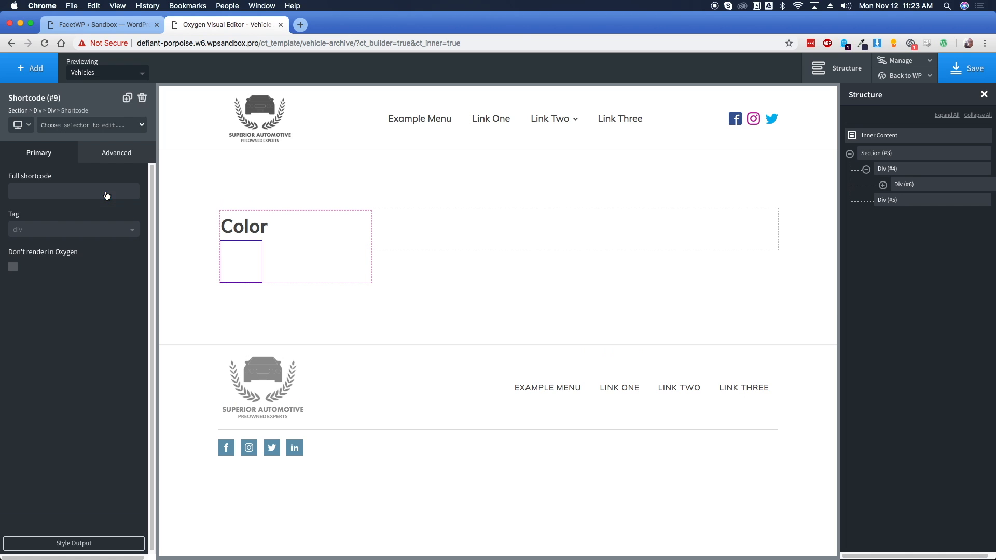
left_click(107, 155)
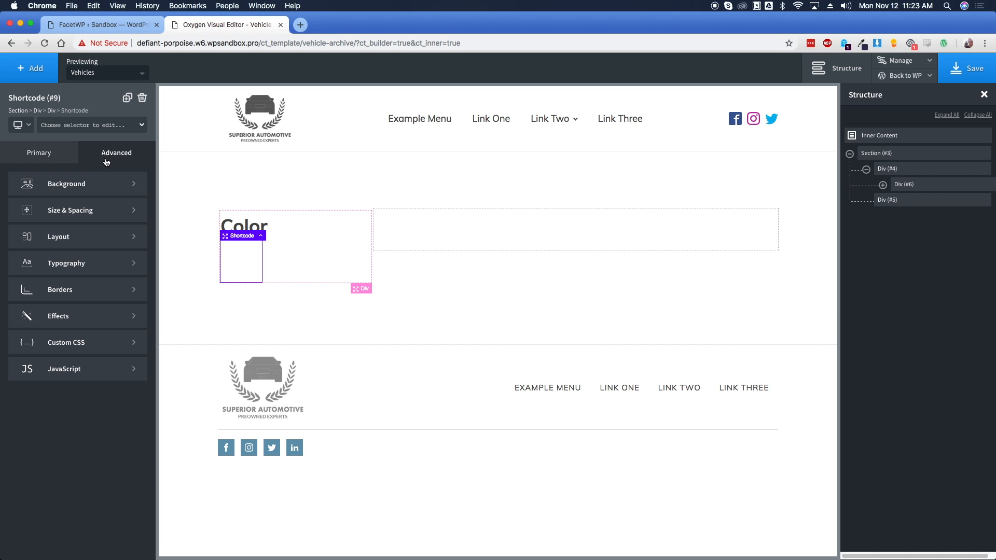
left_click(87, 208)
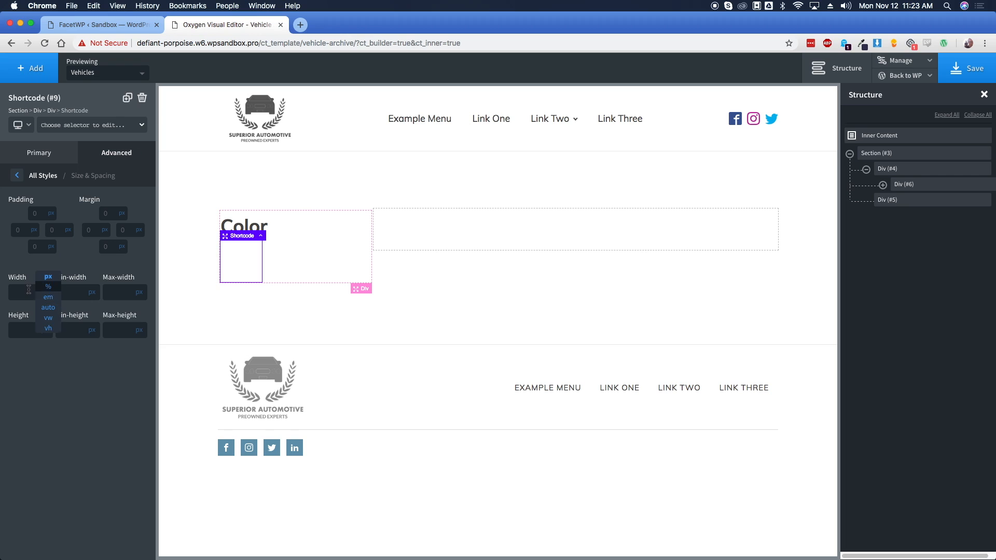
left_click(46, 288)
left_click(27, 290)
type("100")
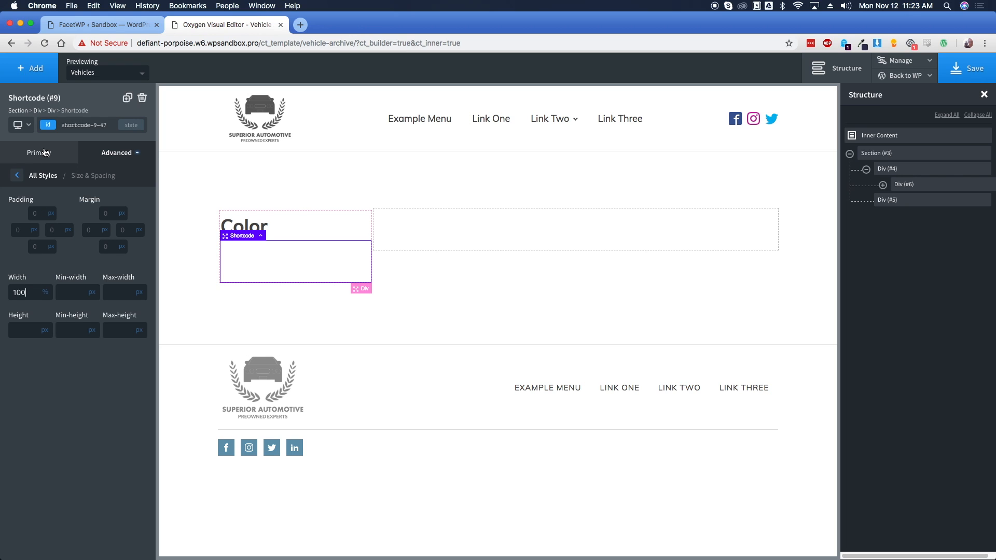
left_click(45, 154)
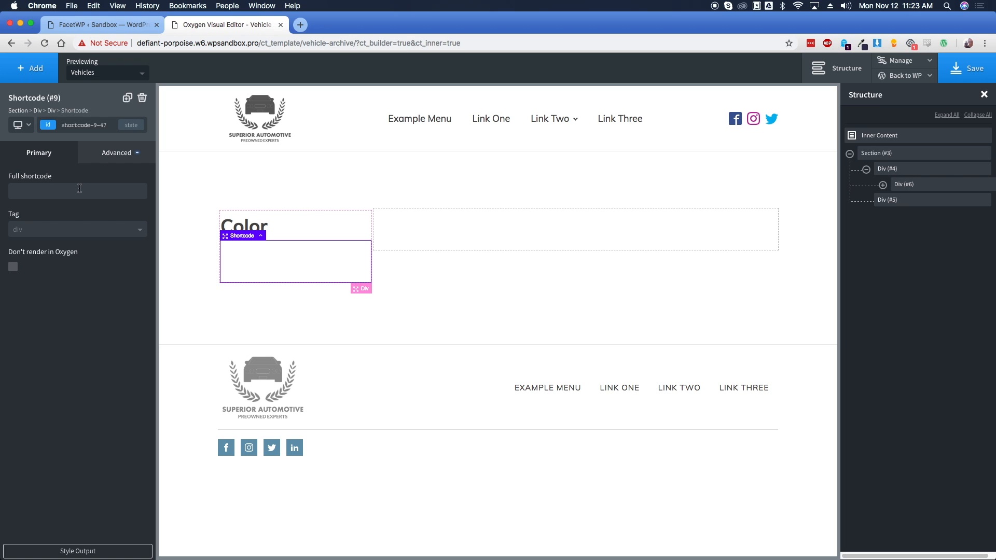
Copy the Color facet's shortcode from FacetWP and paste it into the Full shortcode field
left_click(92, 27)
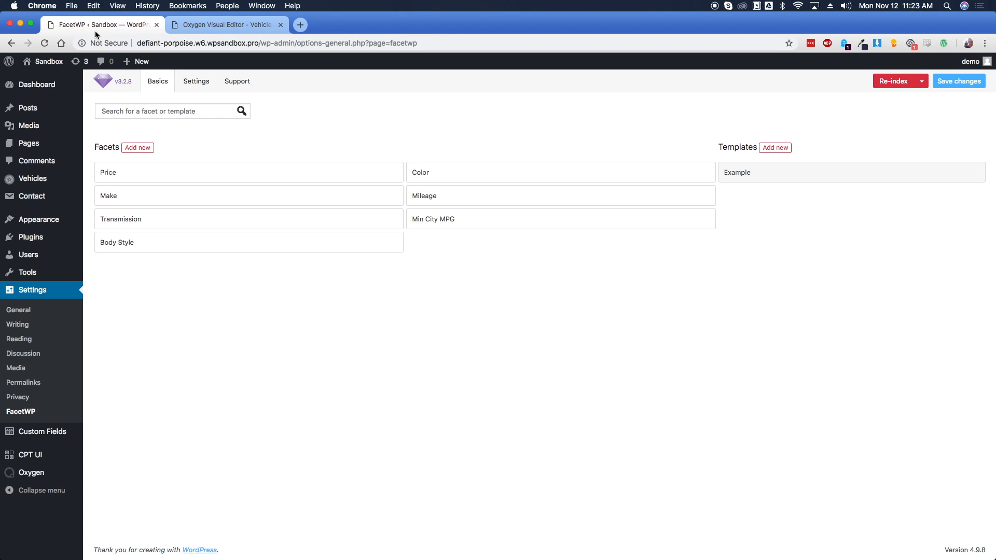
left_click(493, 175)
left_click(340, 171)
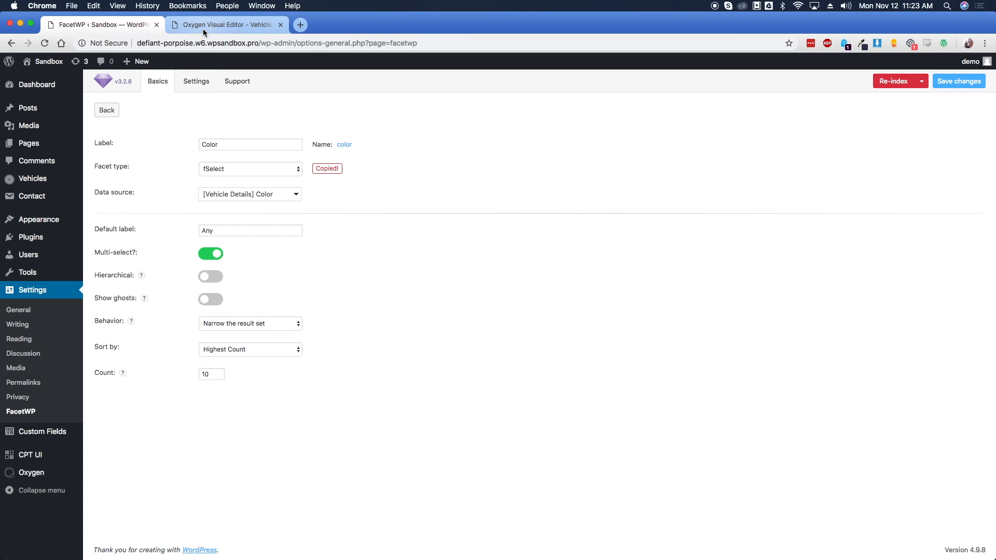
left_click(204, 29)
left_click(76, 193)
key("super+v")
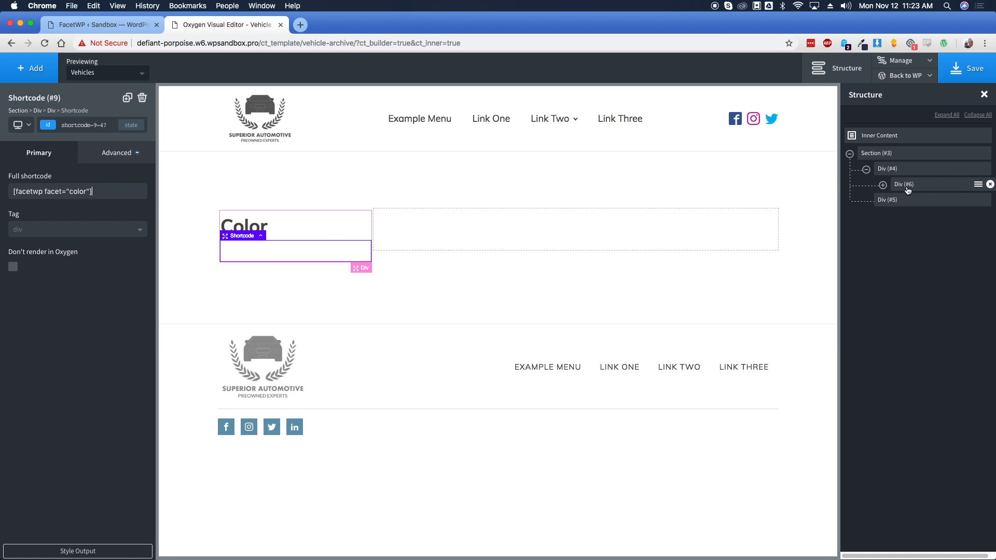
Set 15px padding on every side of the Color filter block
left_click(907, 190)
left_click(111, 155)
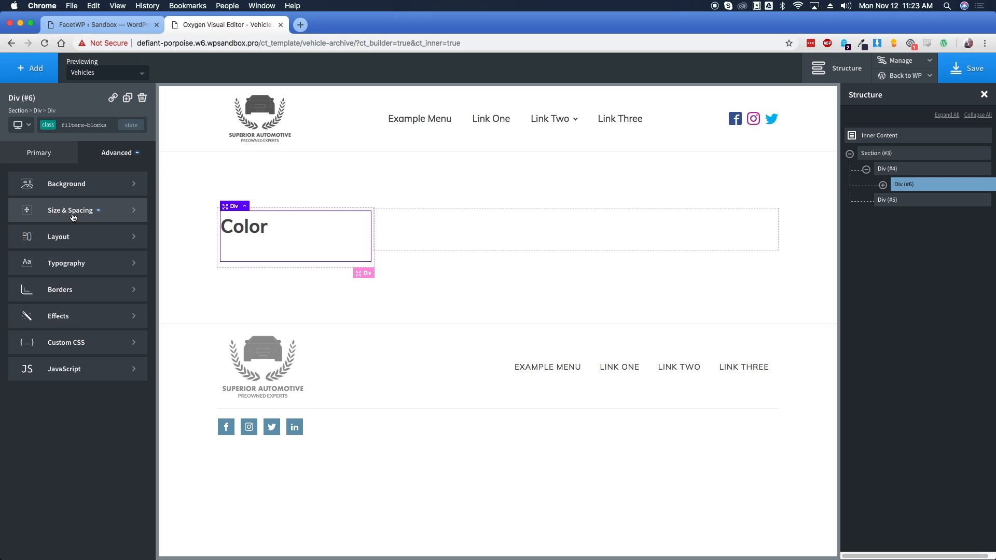
left_click(73, 217)
left_click(39, 214)
type("15")
left_click(44, 263)
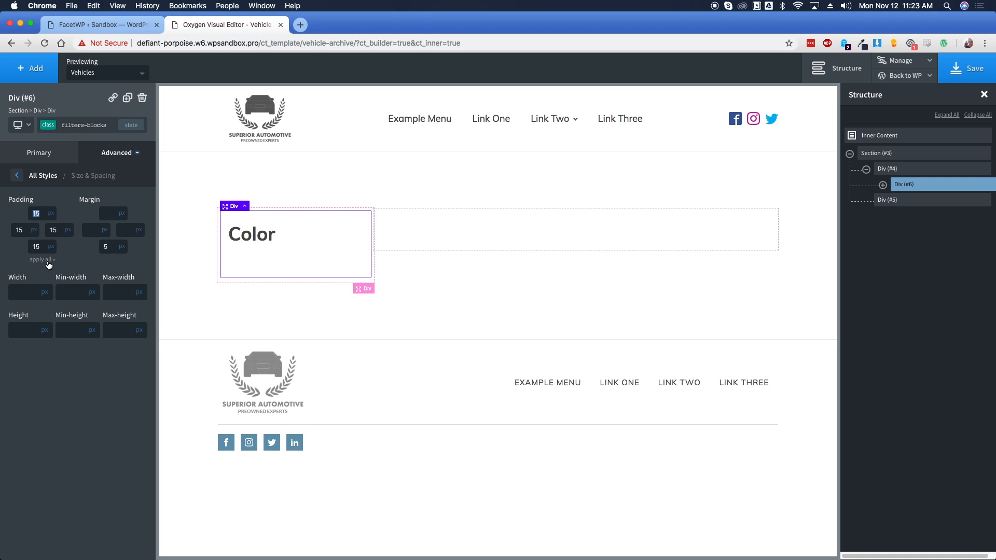
left_click(286, 262)
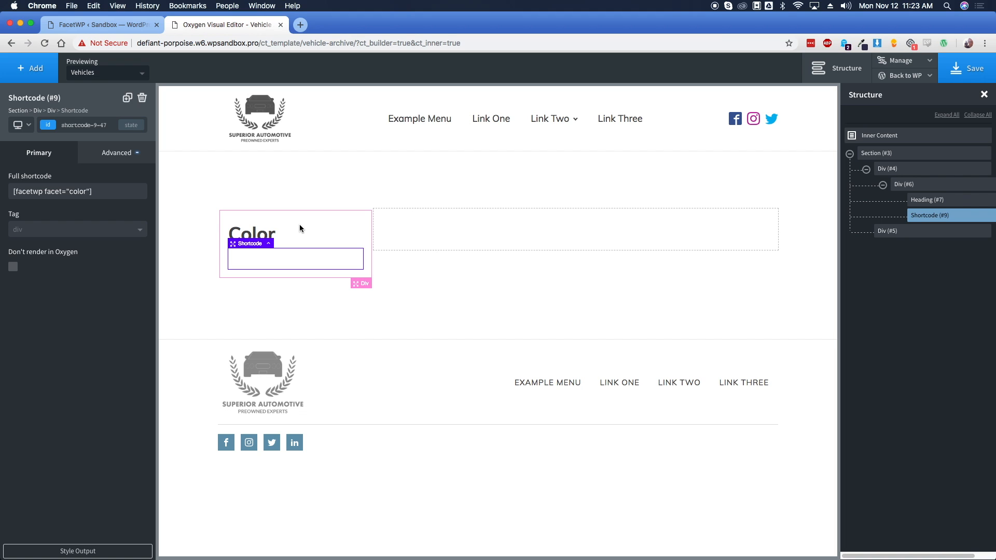
left_click(486, 223)
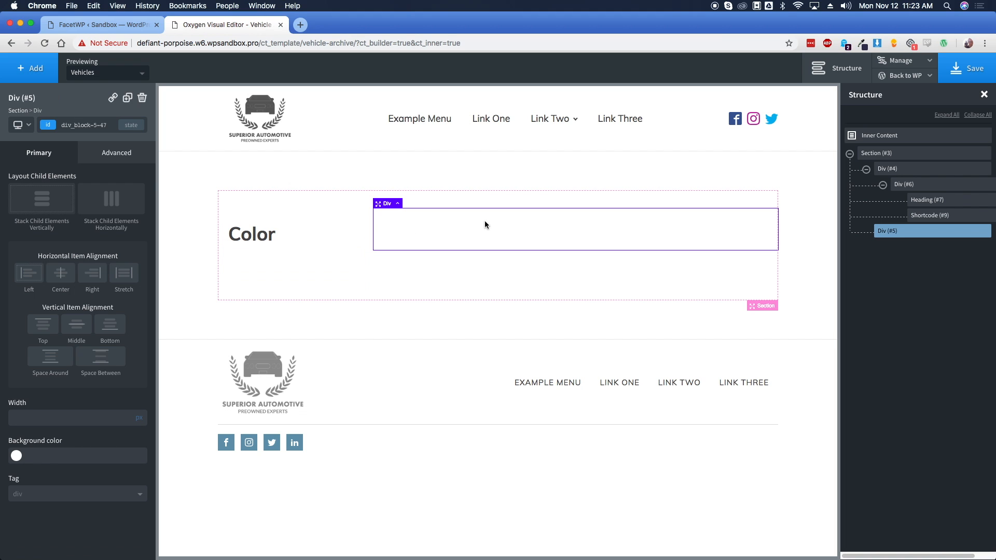
Add an Easy Posts element from Helpers to the right-hand column
left_click(30, 68)
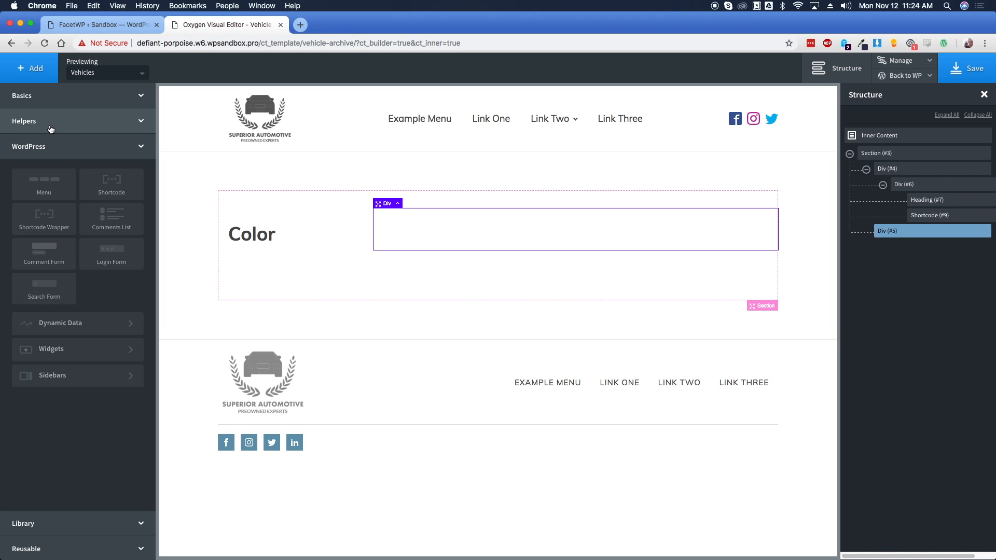
left_click(130, 123)
left_click(44, 285)
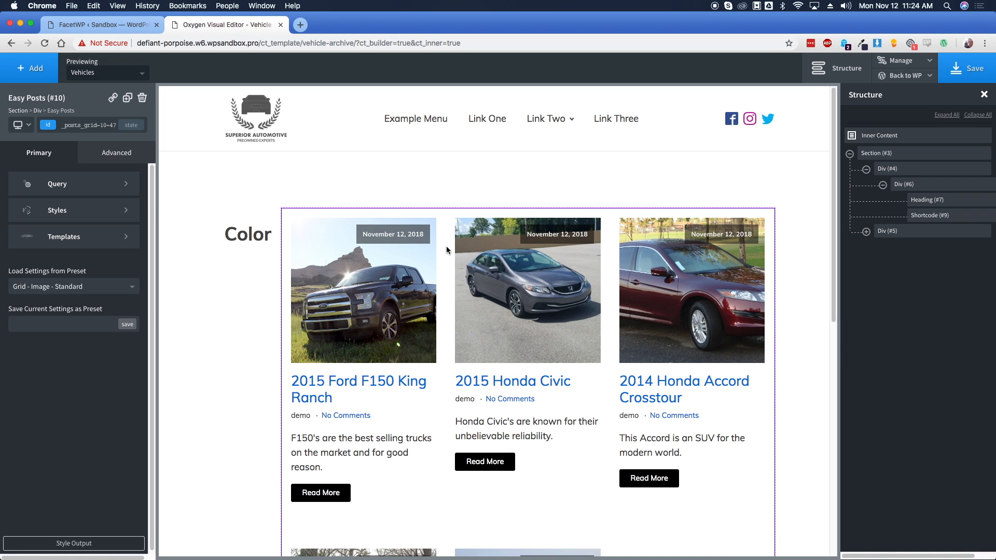
Save the template and view the vehicles archive on the live site
left_click(958, 73)
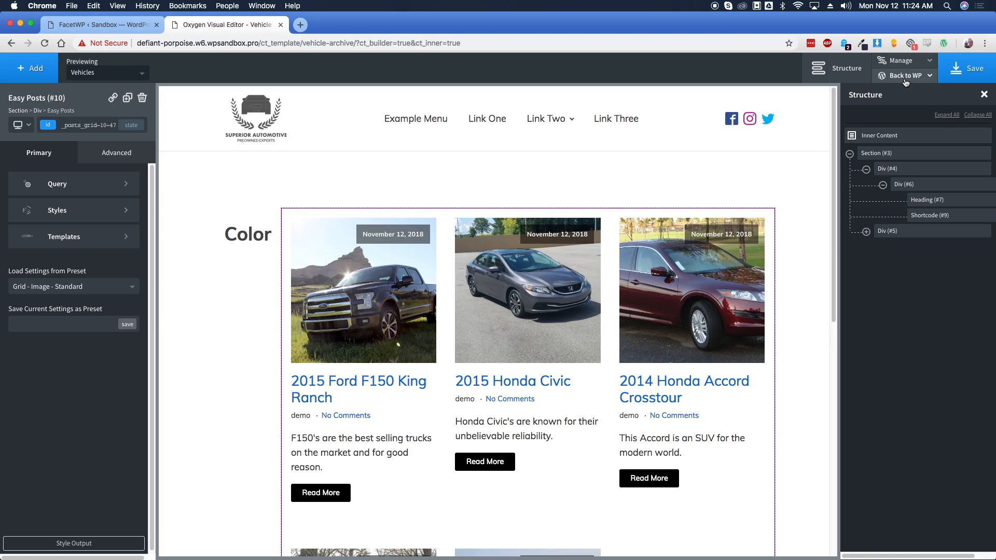
mouse_move(910, 78)
left_click(904, 109)
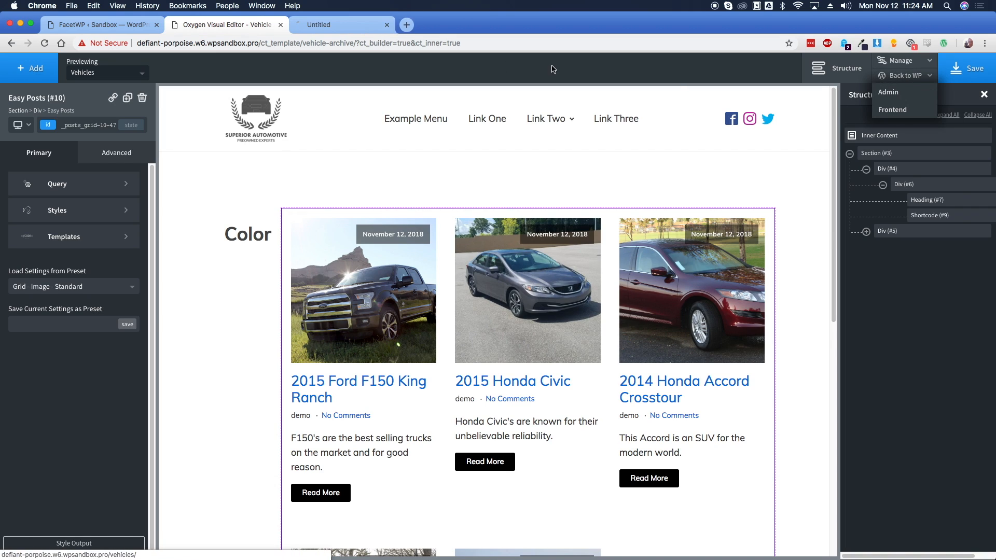
left_click(334, 24)
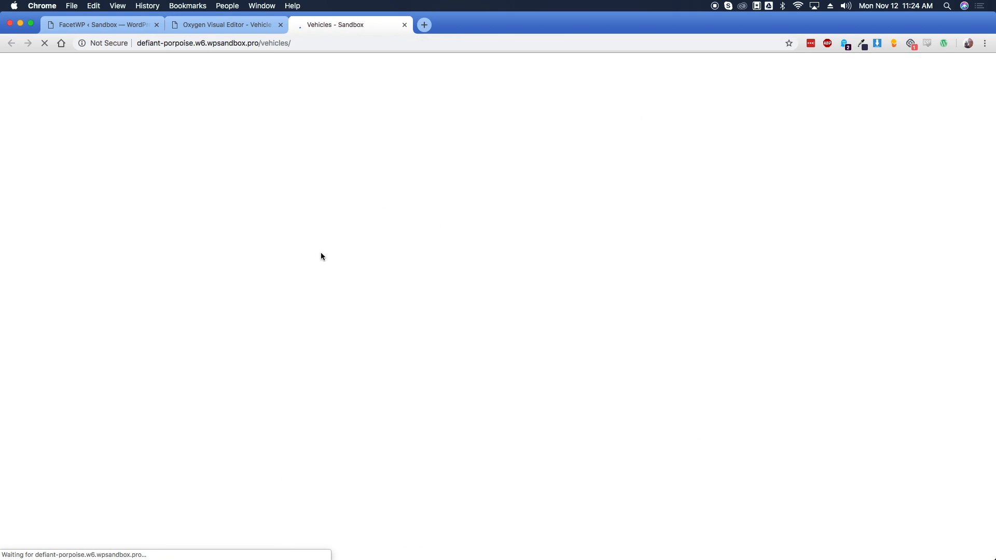
Filter the vehicles by Color Blue, clear the filter, and return to the builder
left_click(283, 244)
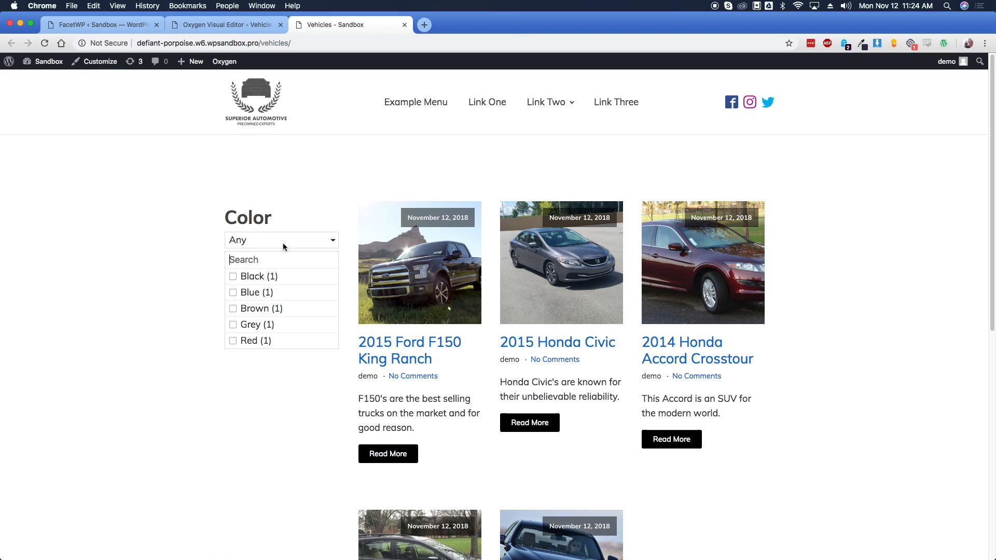
left_click(256, 292)
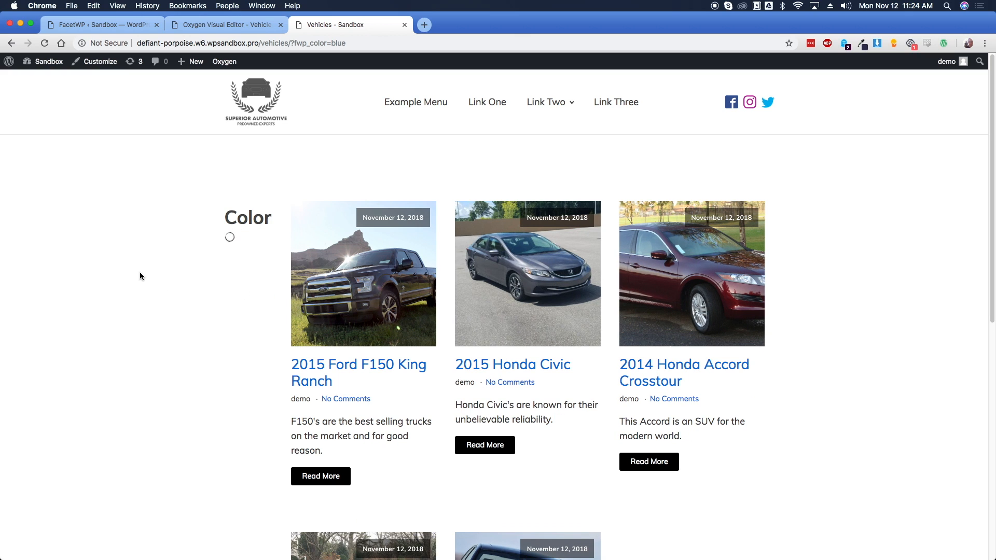
left_click(282, 235)
left_click(258, 280)
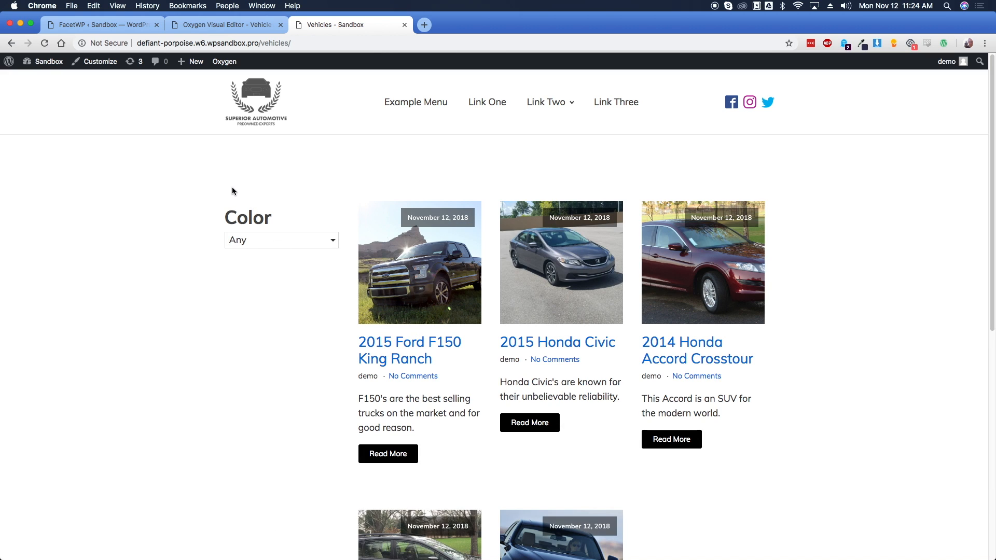
left_click(218, 24)
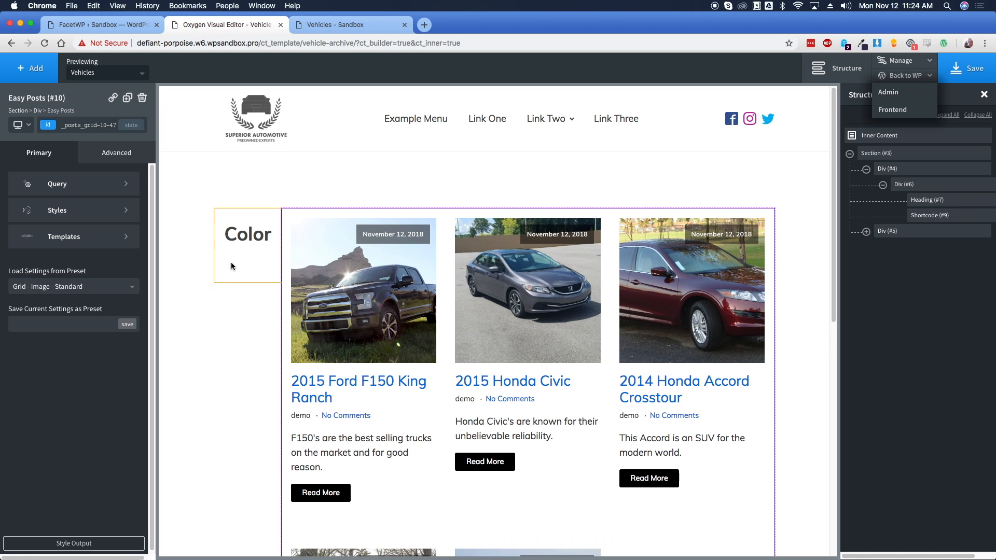
Duplicate the Color filter block and rename the copied heading to 'Price'
left_click(905, 186)
left_click(887, 169)
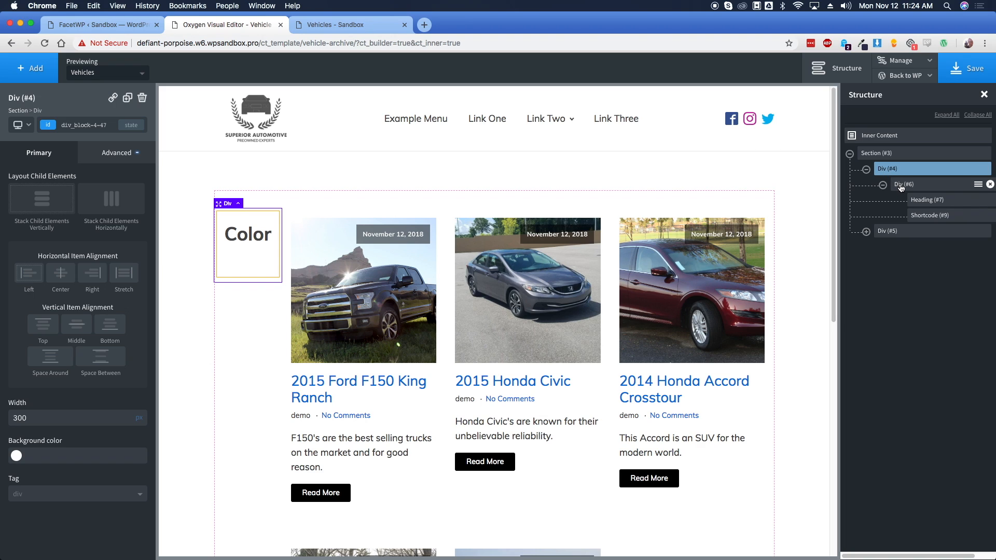
left_click(901, 188)
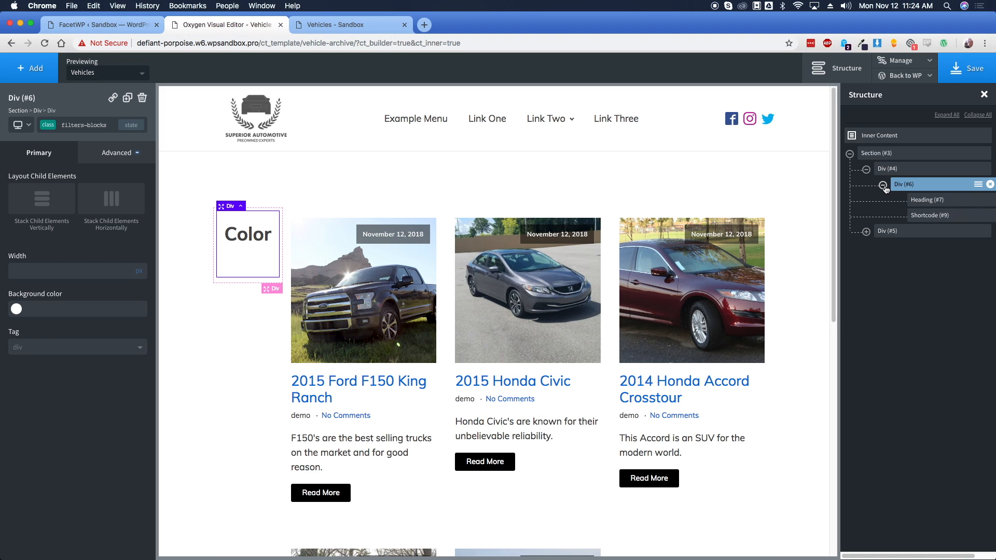
left_click(128, 98)
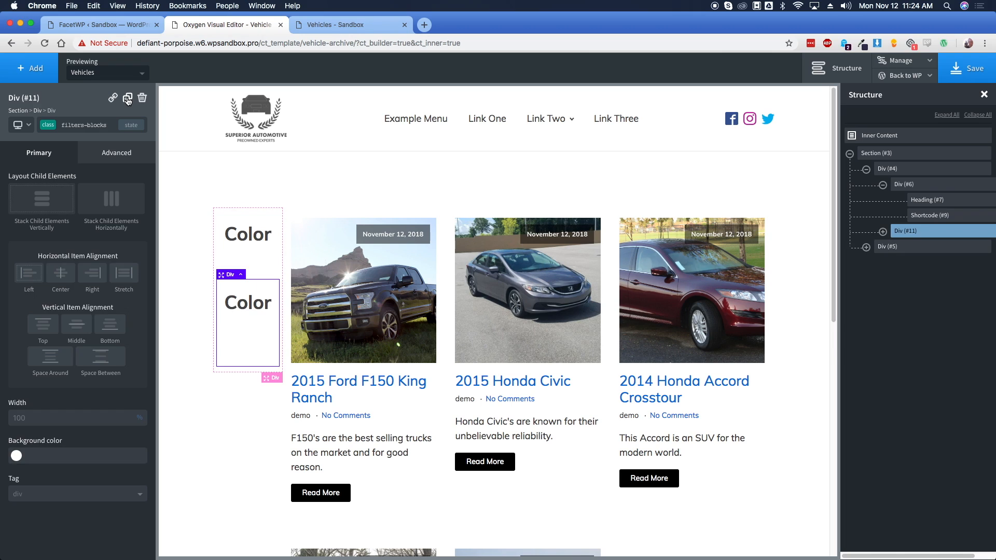
double_click(250, 306)
type("Price")
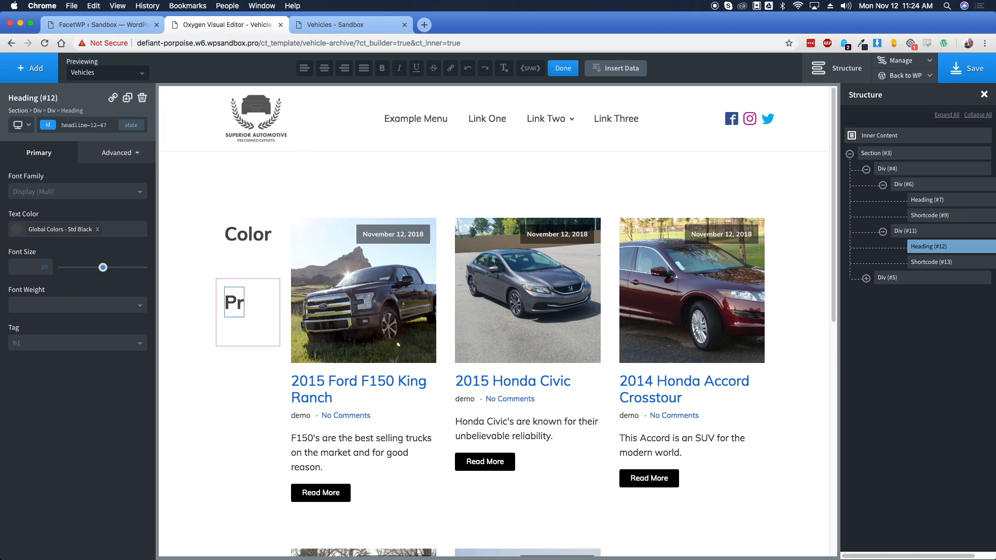
left_click(235, 335)
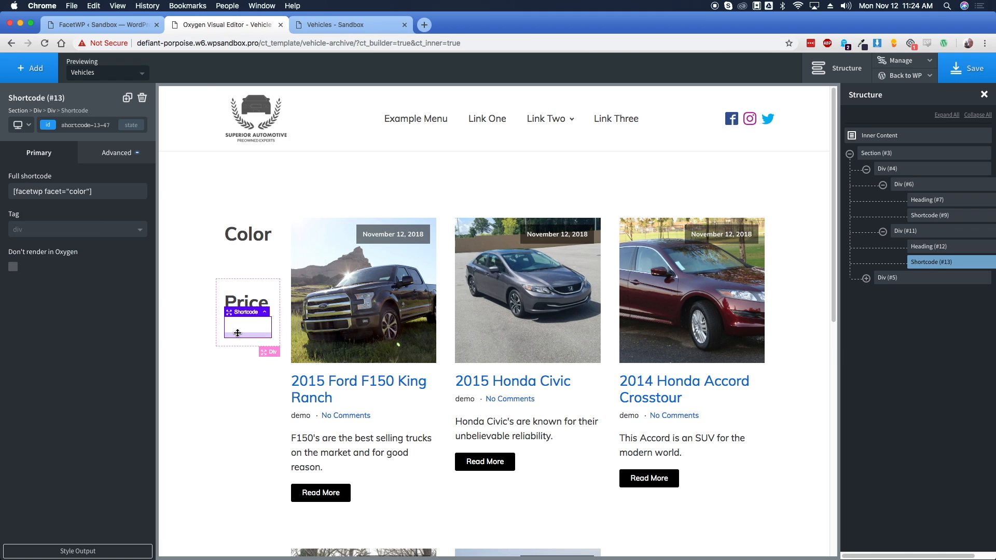
Replace the copied shortcode with the Price facet's [facetwp facet="price"] and save the template
left_click(109, 26)
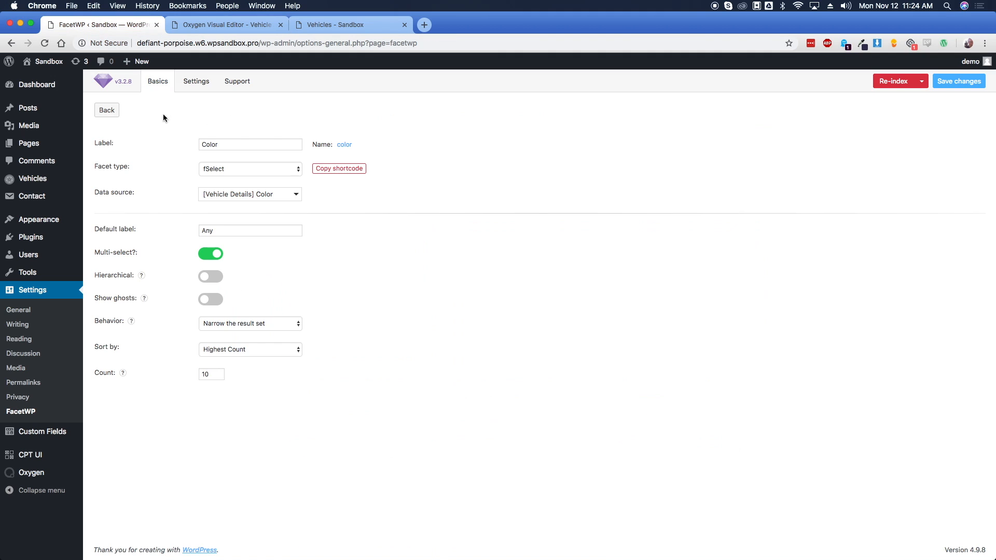
left_click(106, 108)
left_click(148, 181)
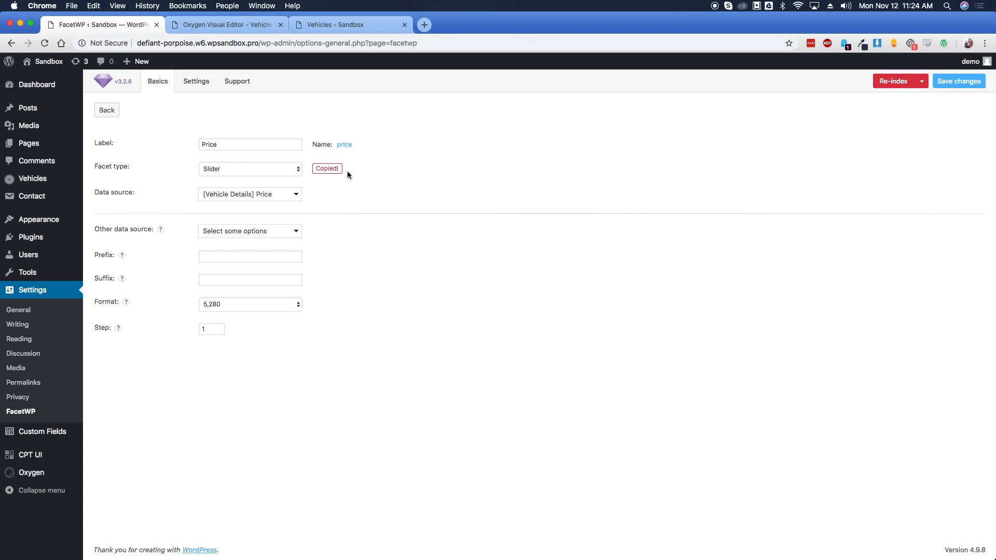
left_click(232, 31)
left_click(96, 195)
key("super+a")
type("[facetwp facet=\"price\"]")
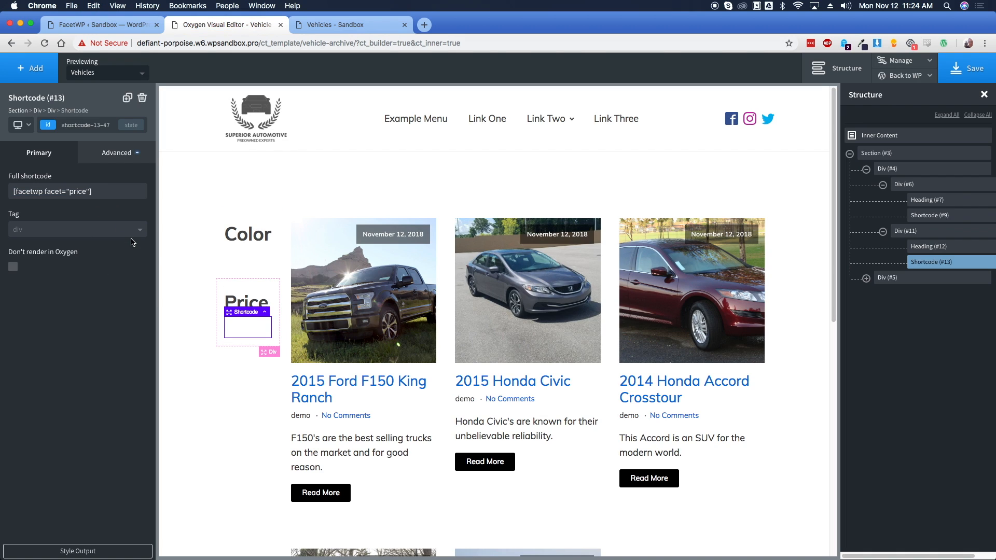
left_click(836, 68)
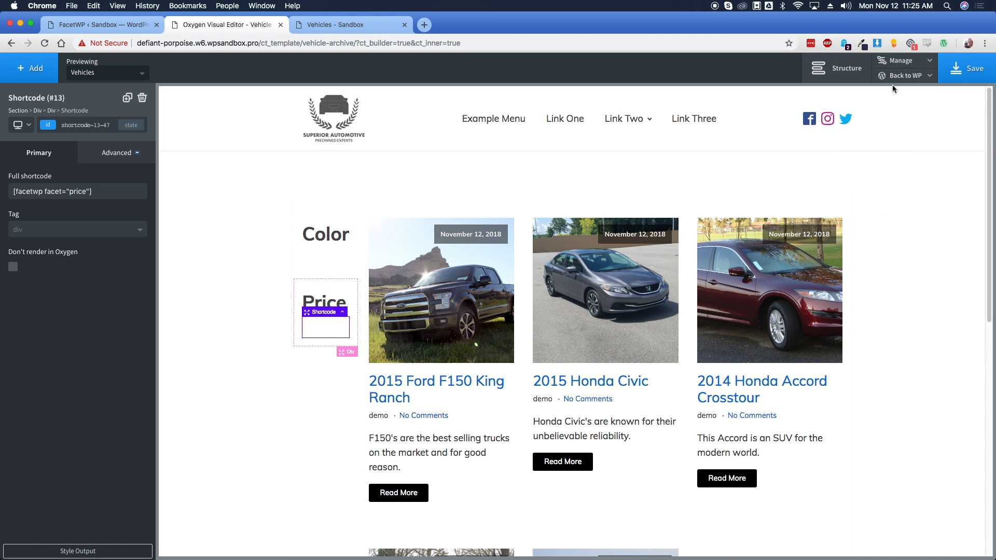
left_click(966, 69)
Duplicate the Price filter block
left_click(335, 299)
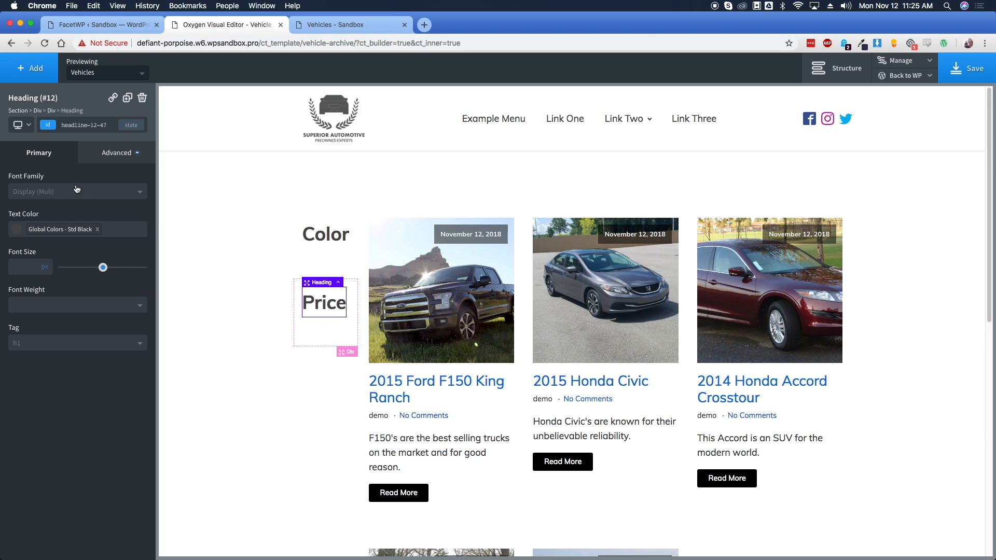
left_click(51, 111)
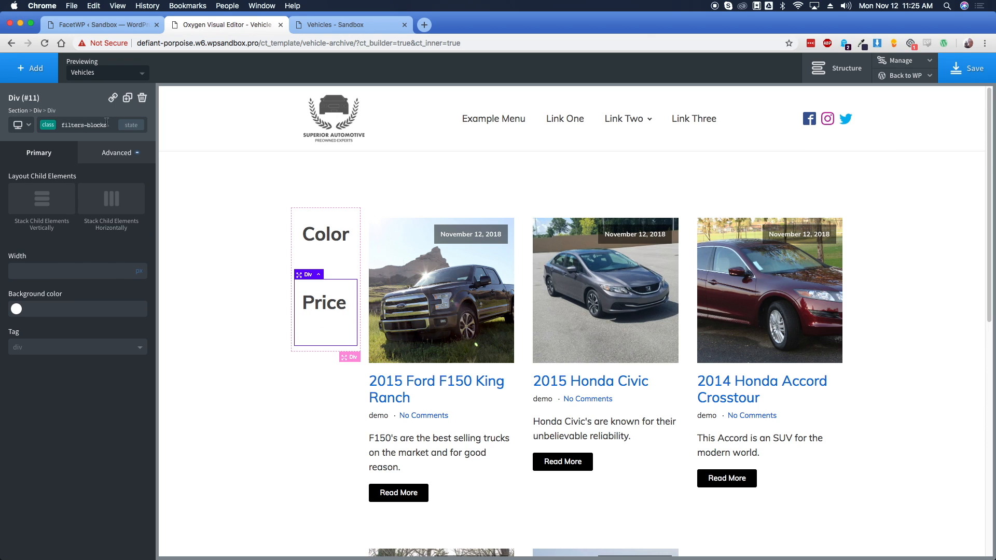
left_click(128, 99)
Copy the Make facet's shortcode from the FacetWP facet settings
left_click(111, 23)
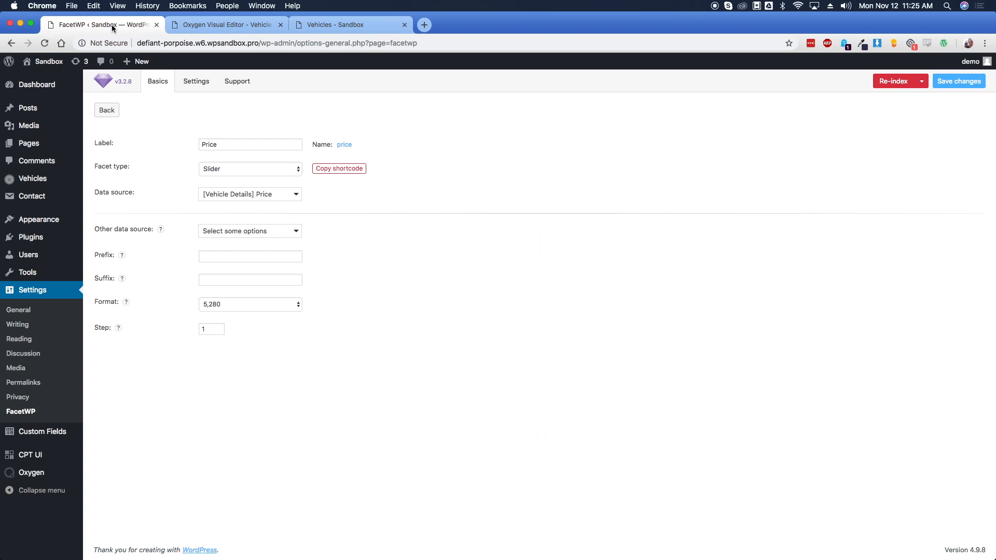
left_click(105, 107)
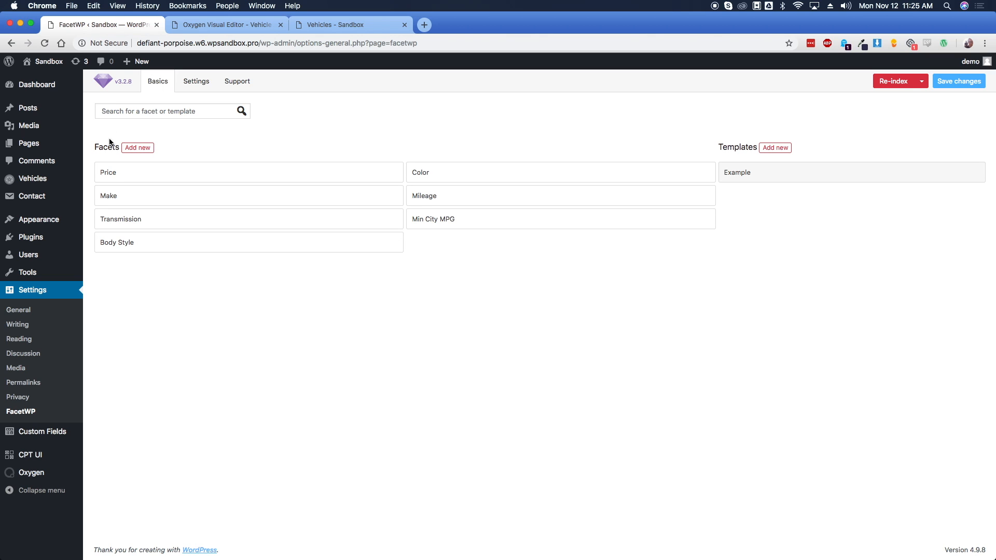
left_click(135, 196)
left_click(336, 169)
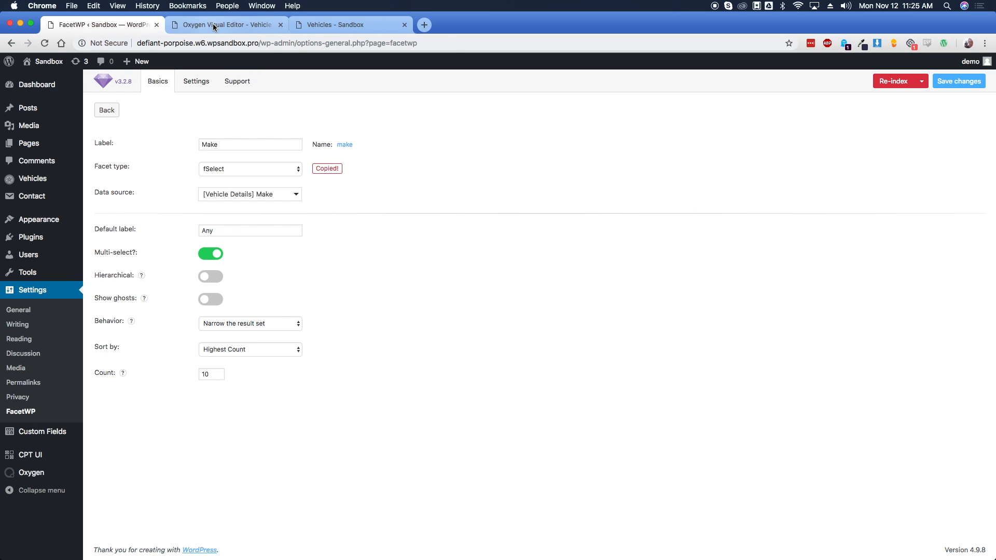
Rename the third filter heading to Make and paste the make facet shortcode beneath it
left_click(229, 25)
left_click(329, 365)
double_click(330, 365)
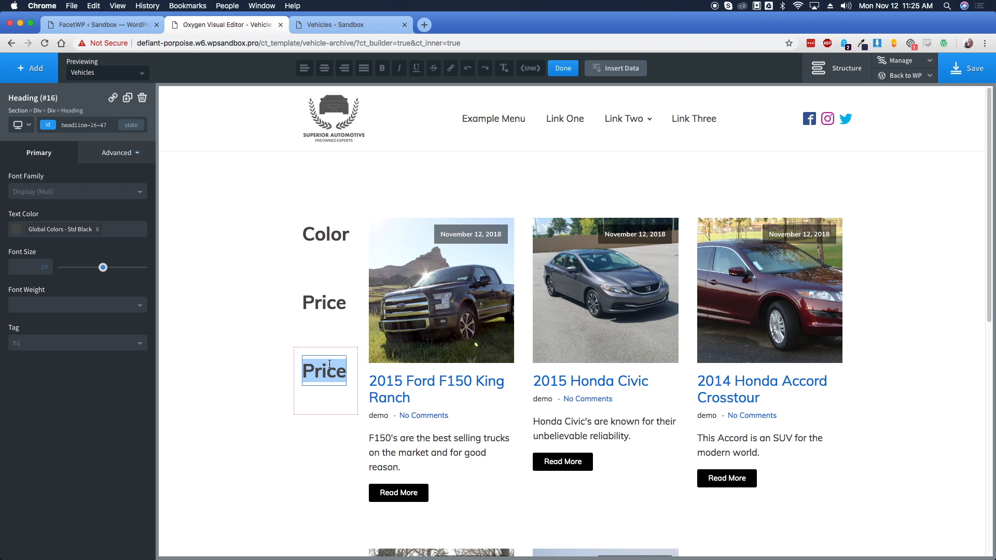
type("Make")
left_click(320, 398)
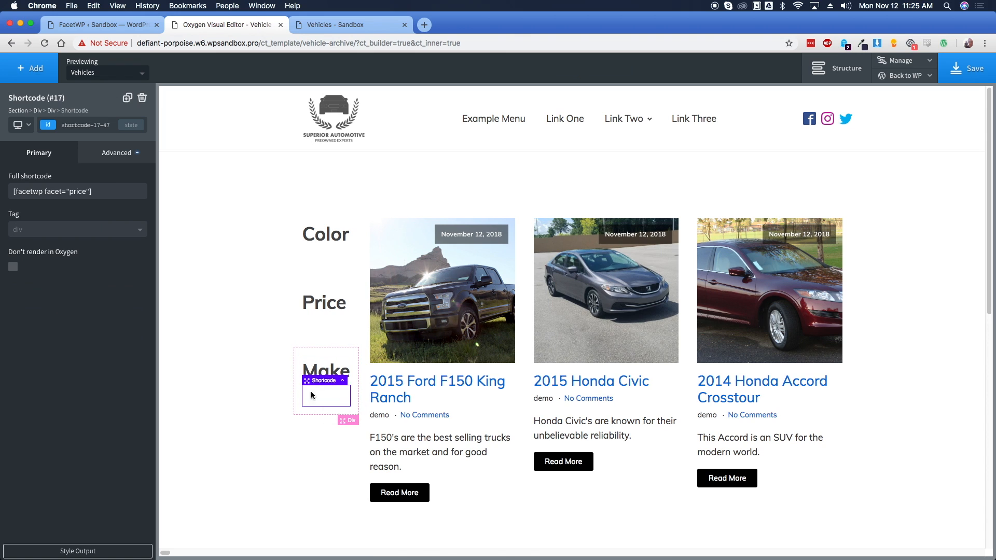
left_click(103, 191)
key("super+v")
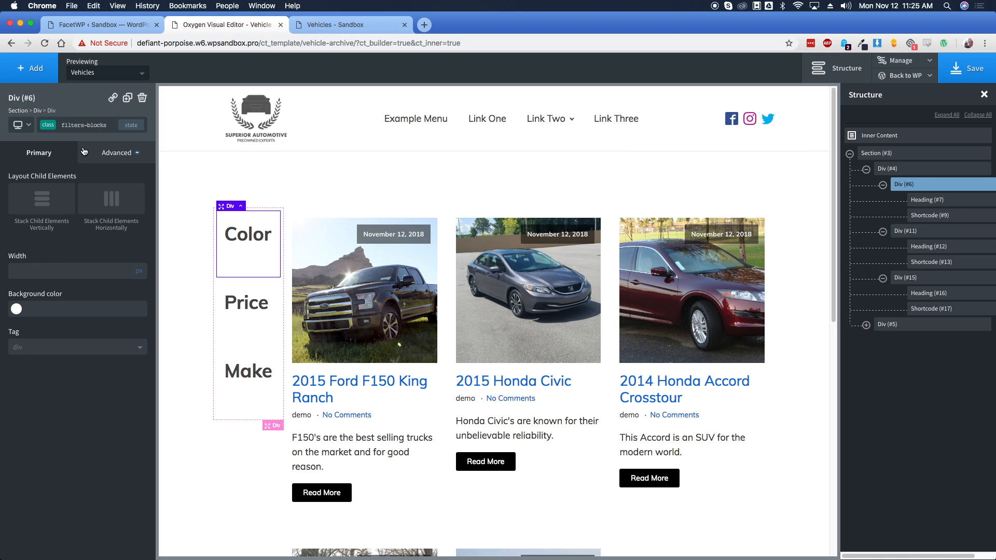
left_click(116, 153)
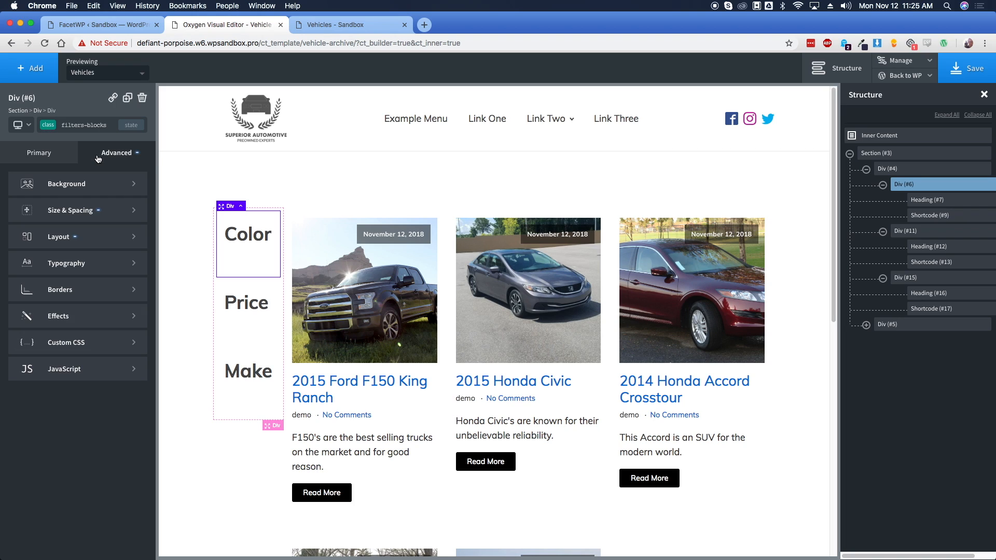
Try #ccc as the filter block's background colour, then clear it again
left_click(58, 162)
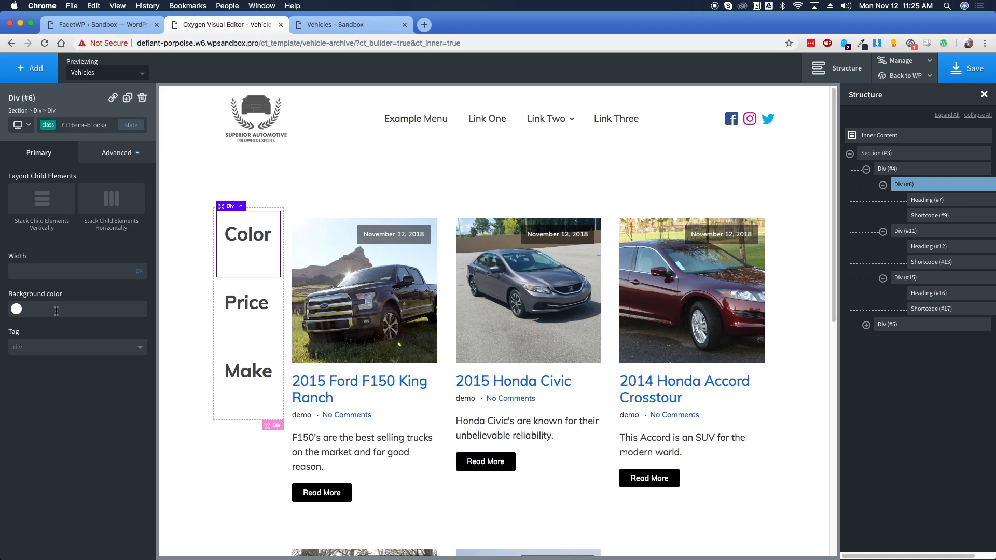
type("#ccc")
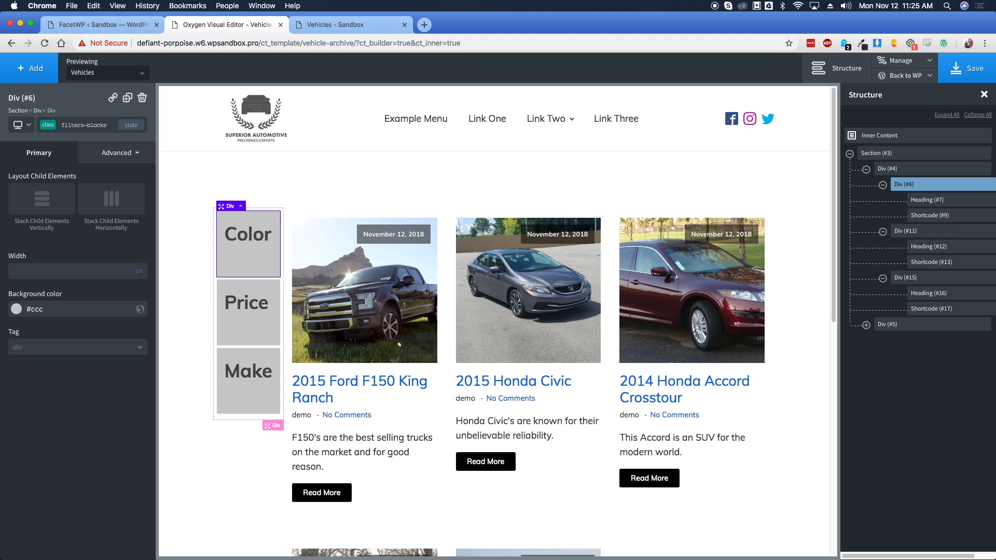
key("BackSpace")
key("BackSpace")
key("BackSpace")
key("BackSpace")
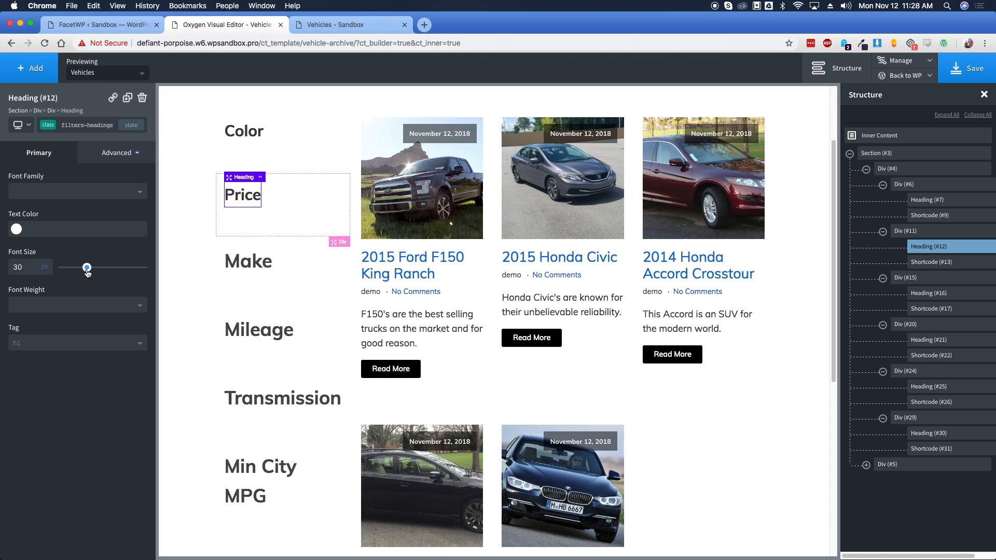
Give the Color heading the filters-headings class and shrink the shared heading font size
left_click(243, 132)
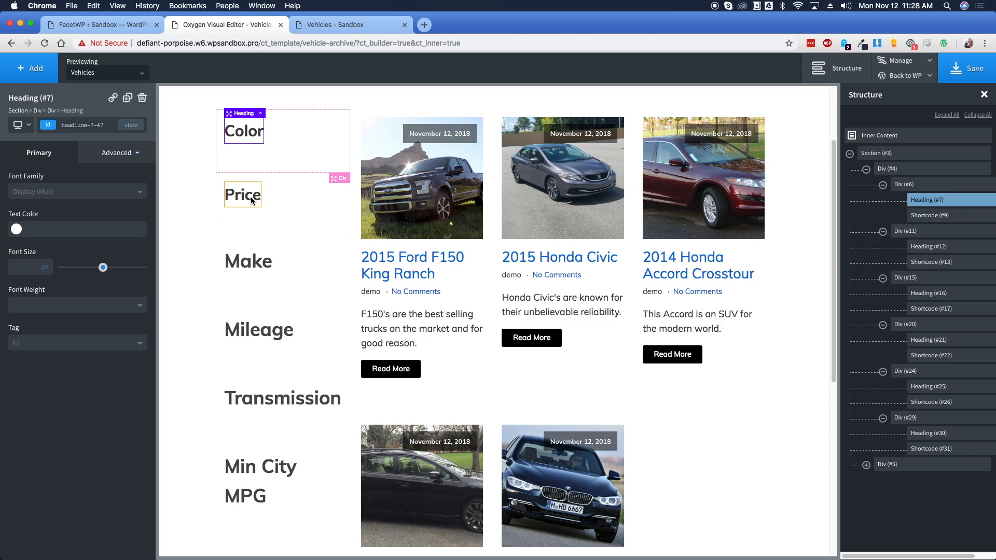
left_click(86, 125)
left_click(140, 181)
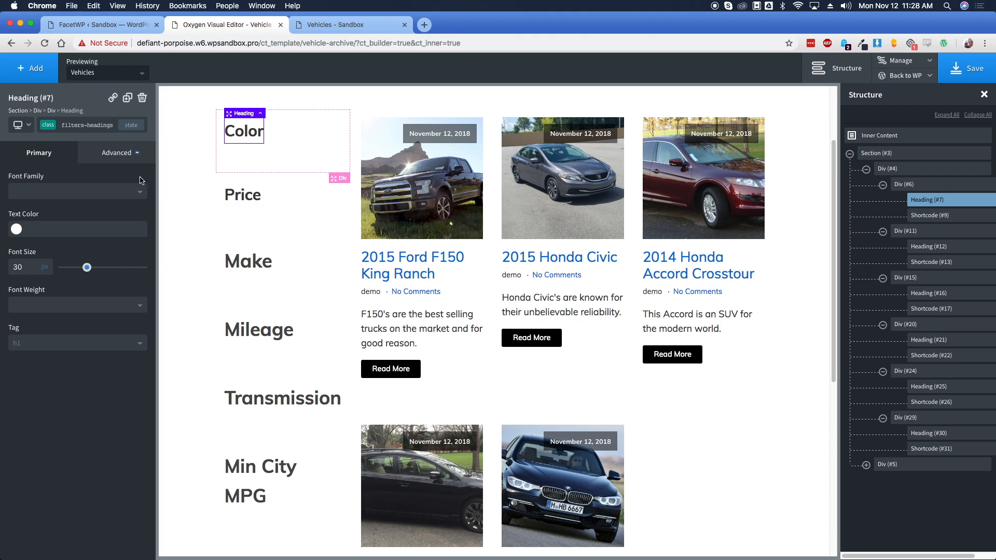
left_click(236, 196)
left_click(254, 259)
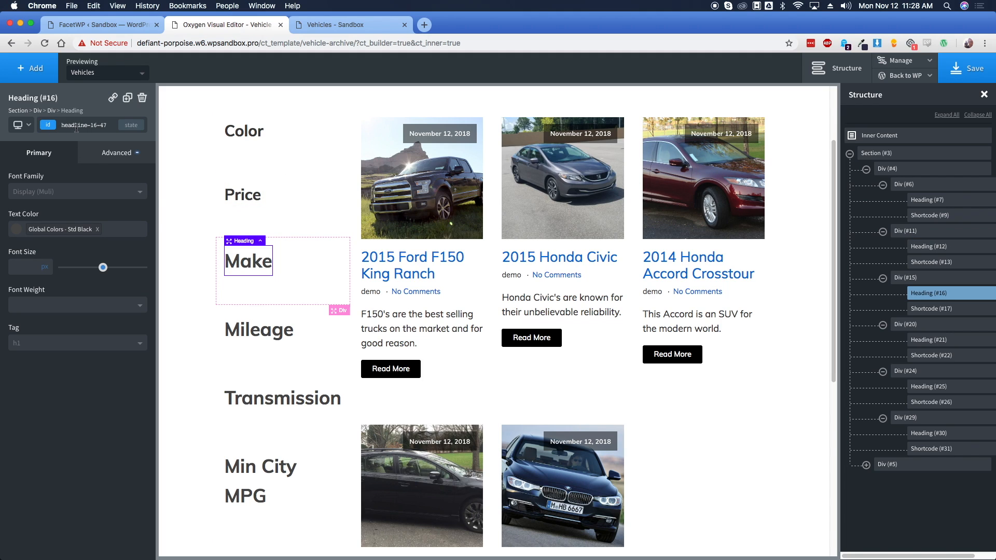
left_click(226, 199)
left_click_drag(87, 269, 83, 268)
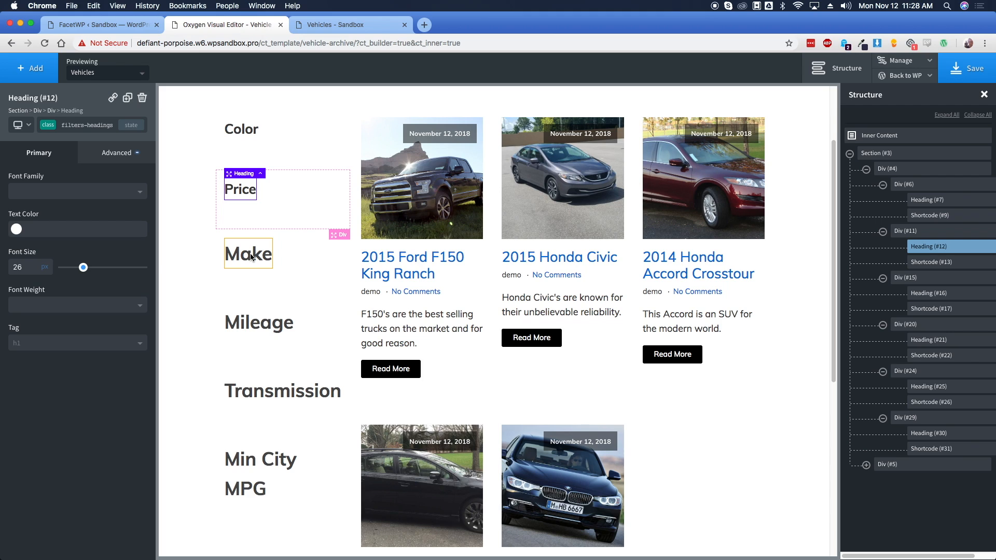
Add the filters-headings class to the Make heading and set its font size to 25px
left_click(251, 257)
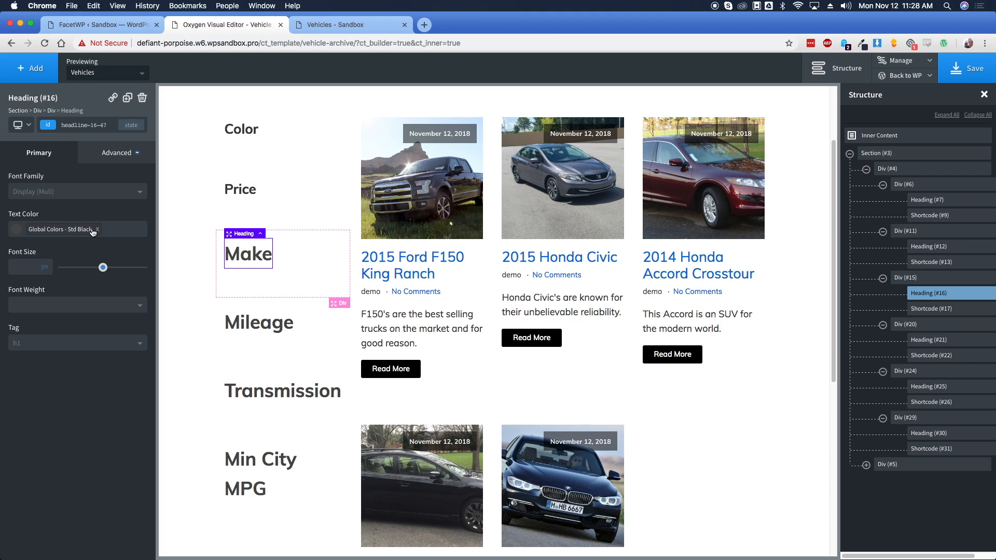
left_click(50, 129)
type("filters-headings")
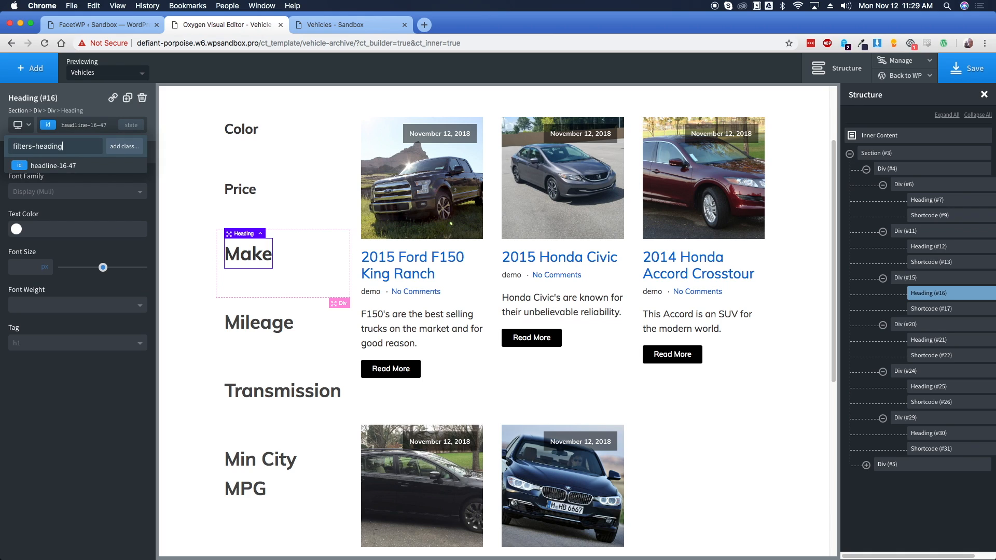
key("Return")
left_click_drag(83, 267, 82, 271)
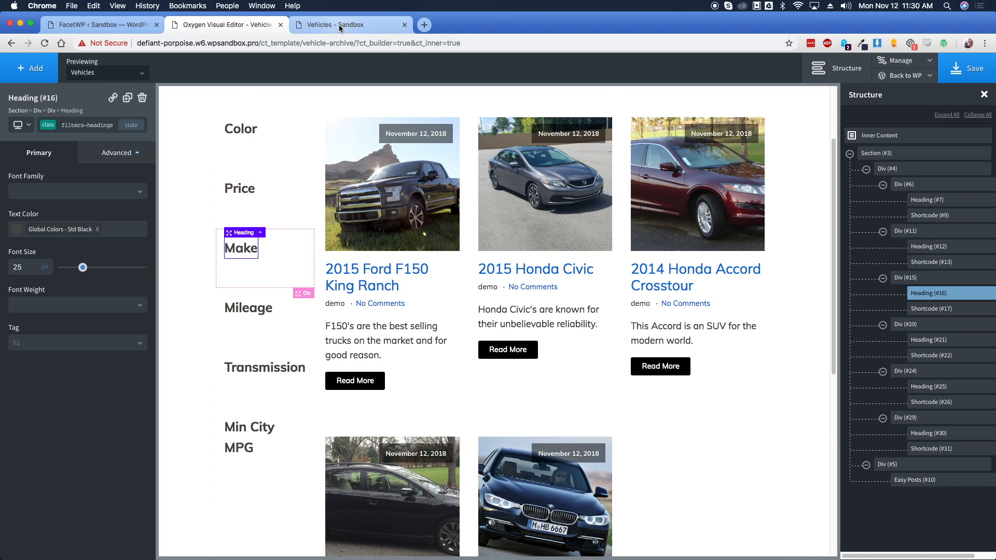
left_click(338, 23)
left_click(44, 43)
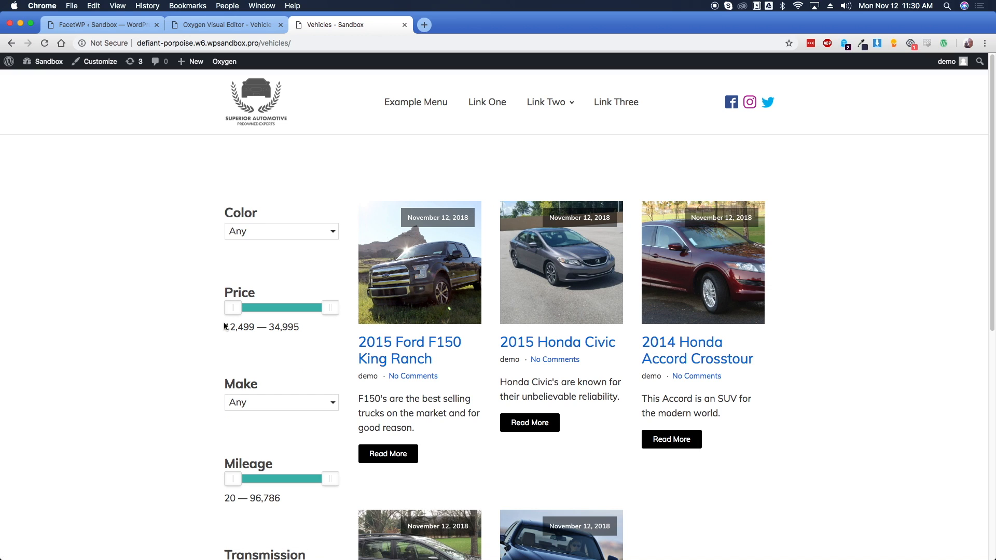
left_click_drag(232, 309, 264, 308)
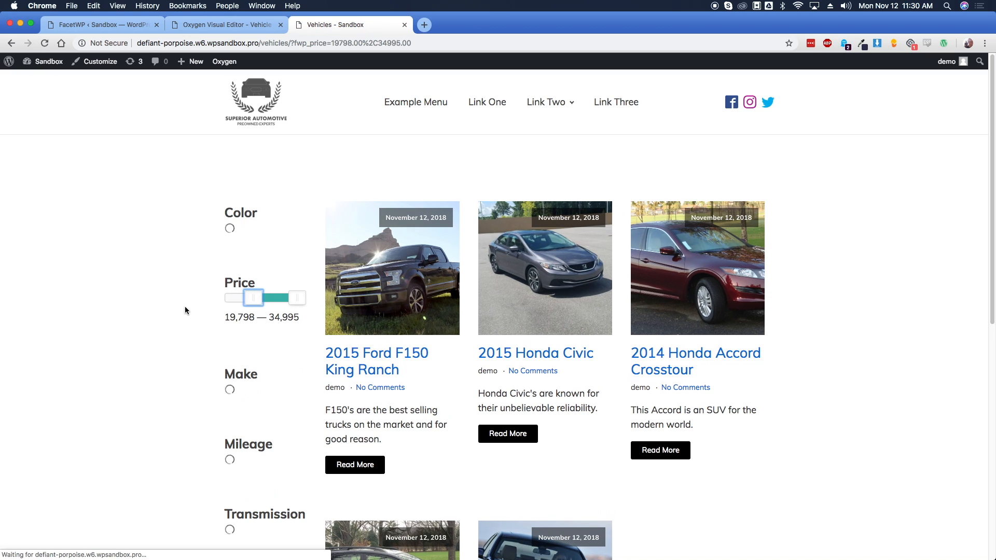
left_click(259, 231)
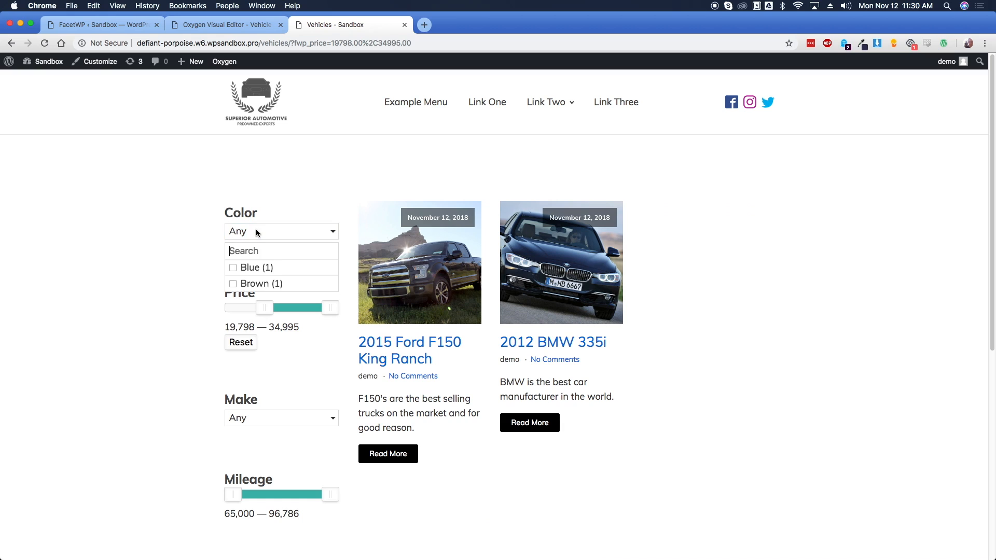
left_click(260, 268)
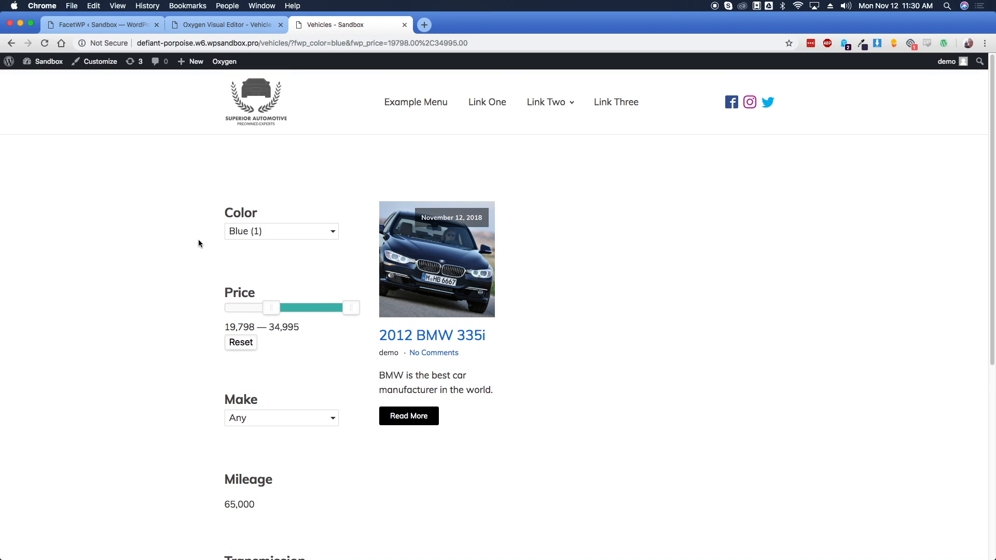
left_click(228, 24)
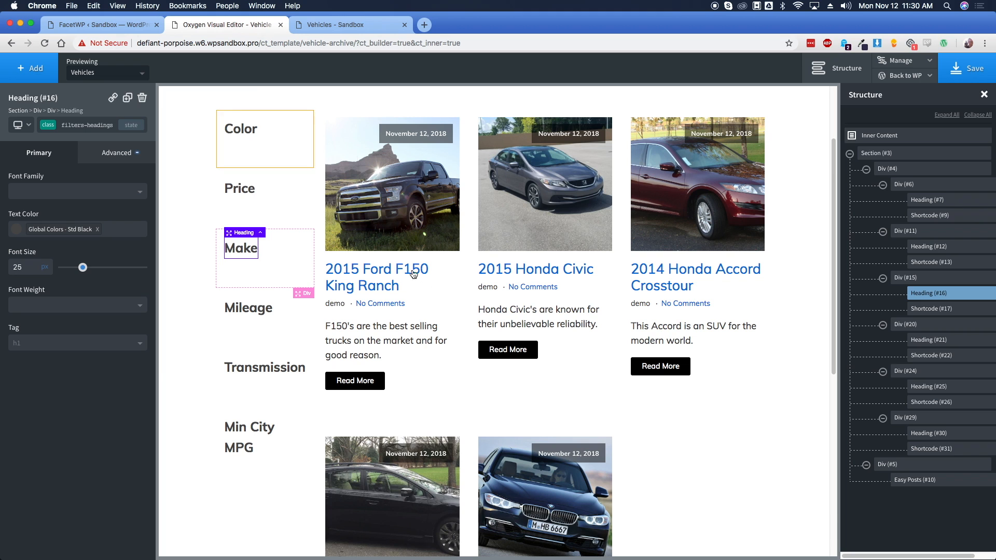
Load the Grid - Image w/ Animated Dark Gradient Overlay preset onto the Easy Posts car grid
left_click(469, 248)
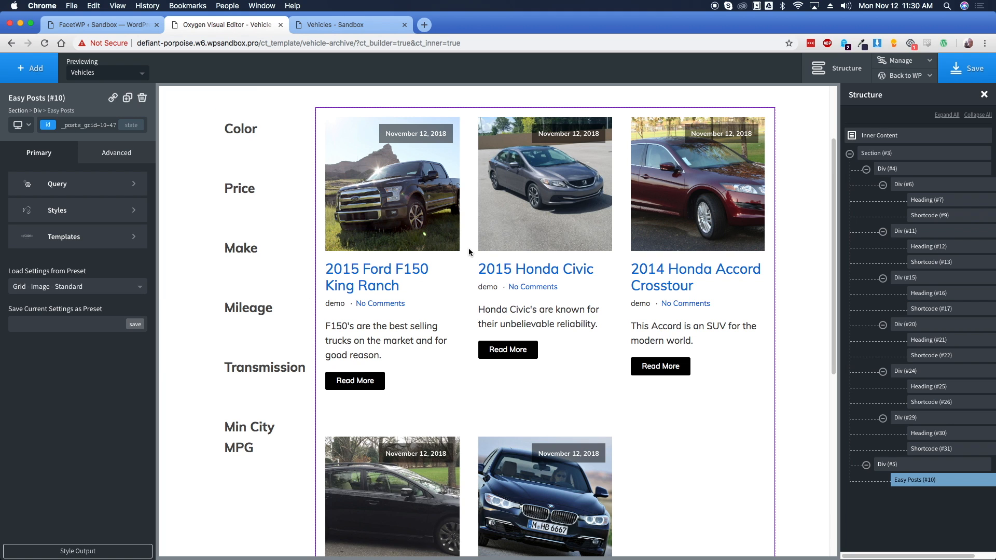
left_click(86, 292)
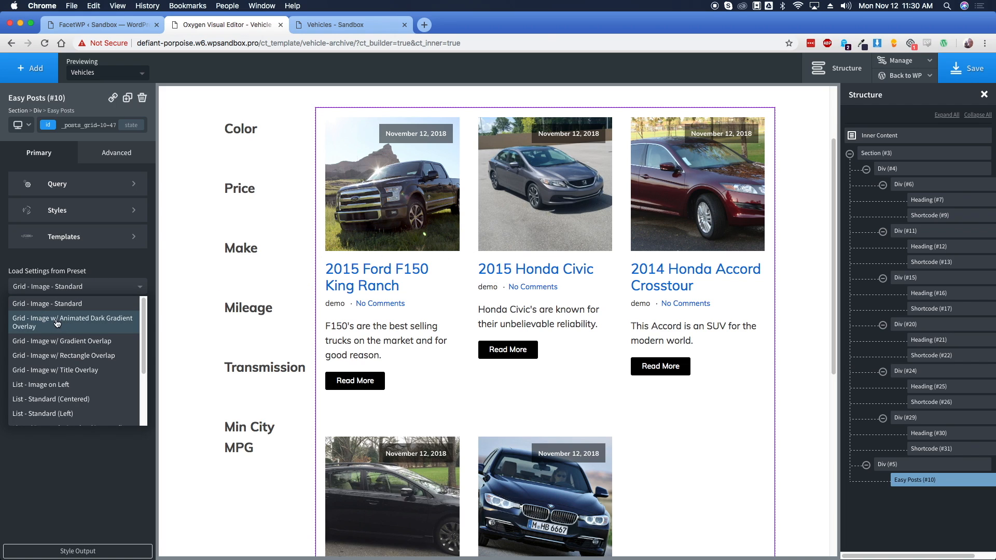
left_click(89, 326)
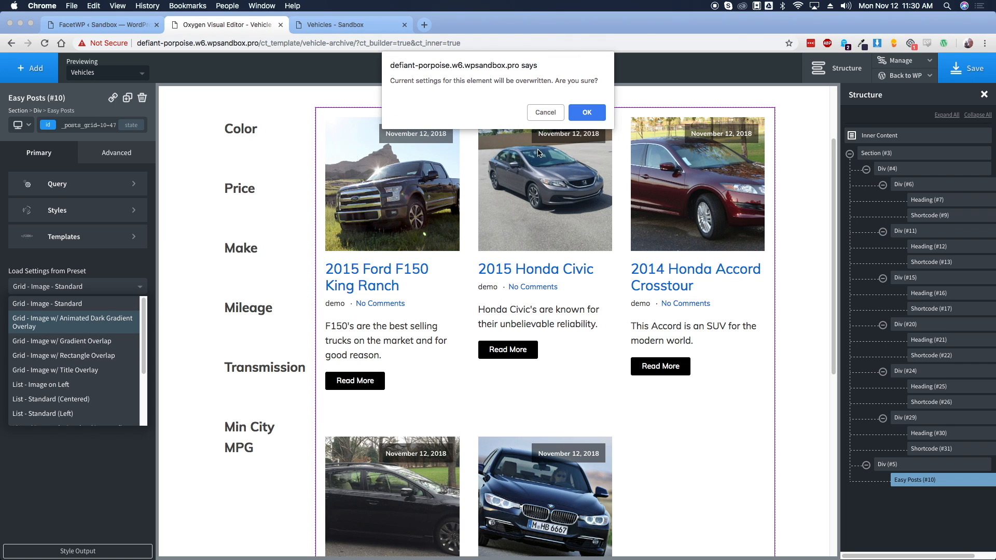
left_click(587, 113)
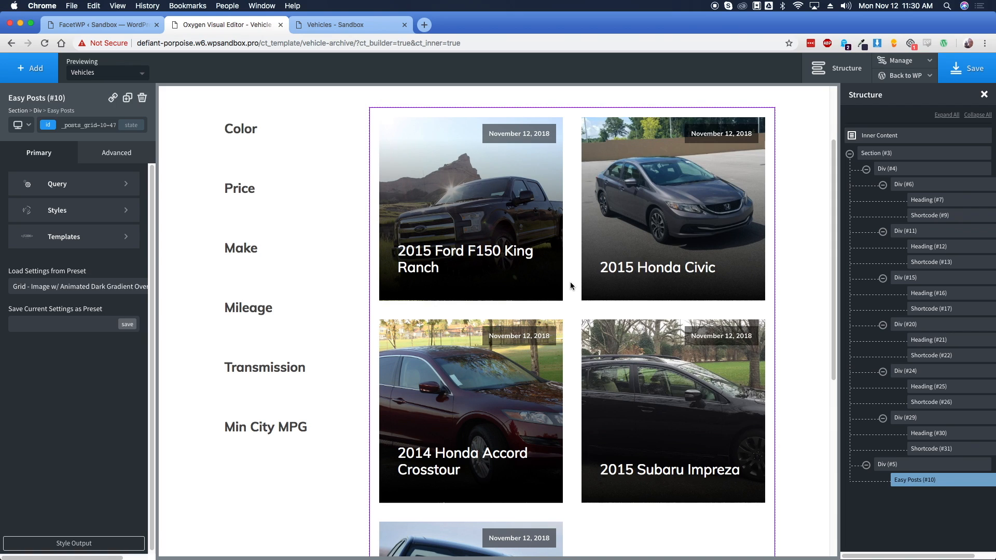
mouse_move(477, 251)
Delete the date overlay and post excerpt markup from the Easy Posts PHP template and apply it
left_click(111, 243)
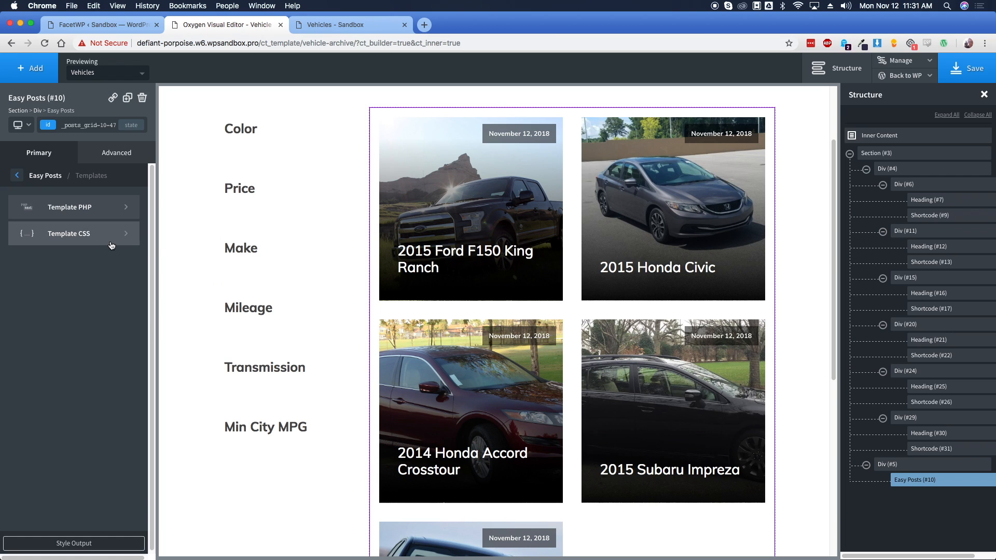
left_click(89, 213)
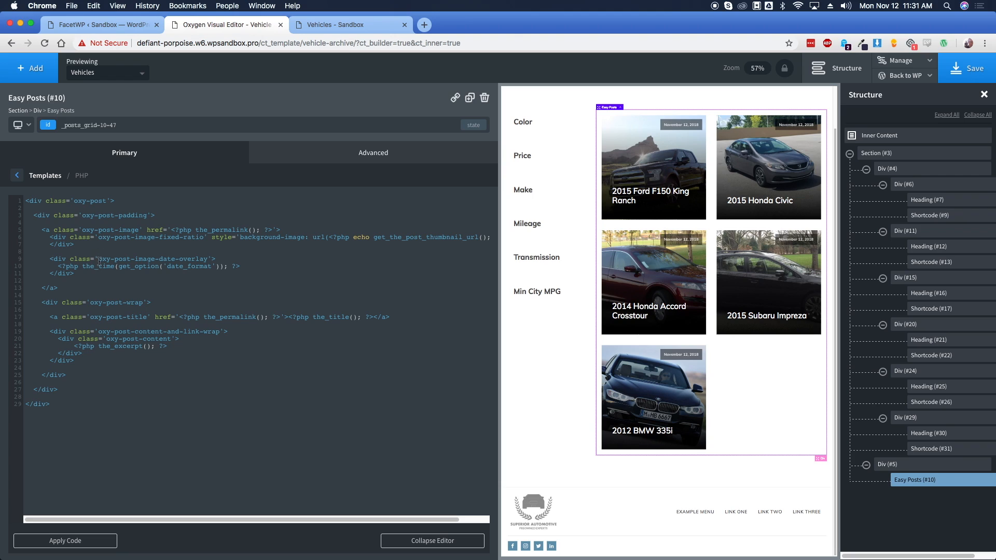
left_click_drag(74, 273, 26, 258)
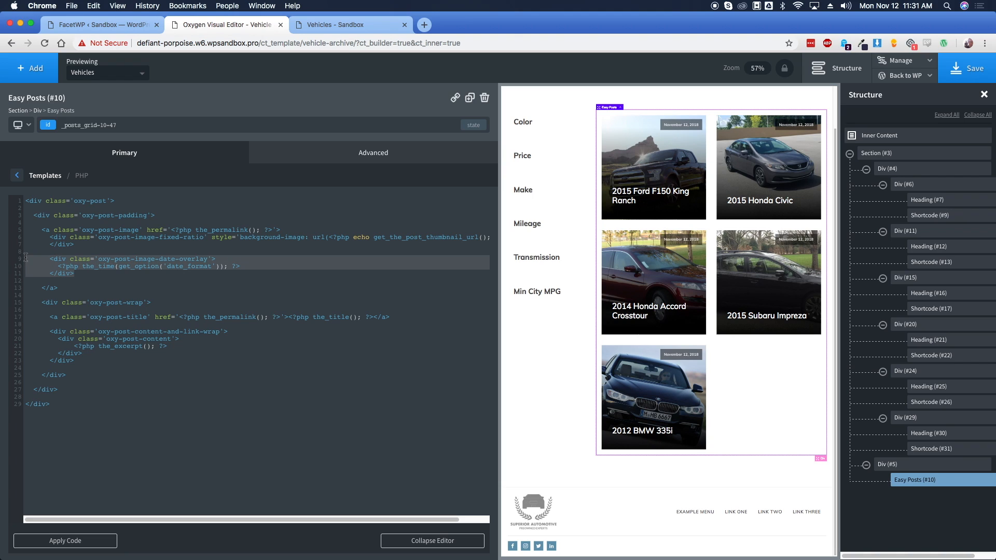
key("BackSpace")
key("BackSpace")
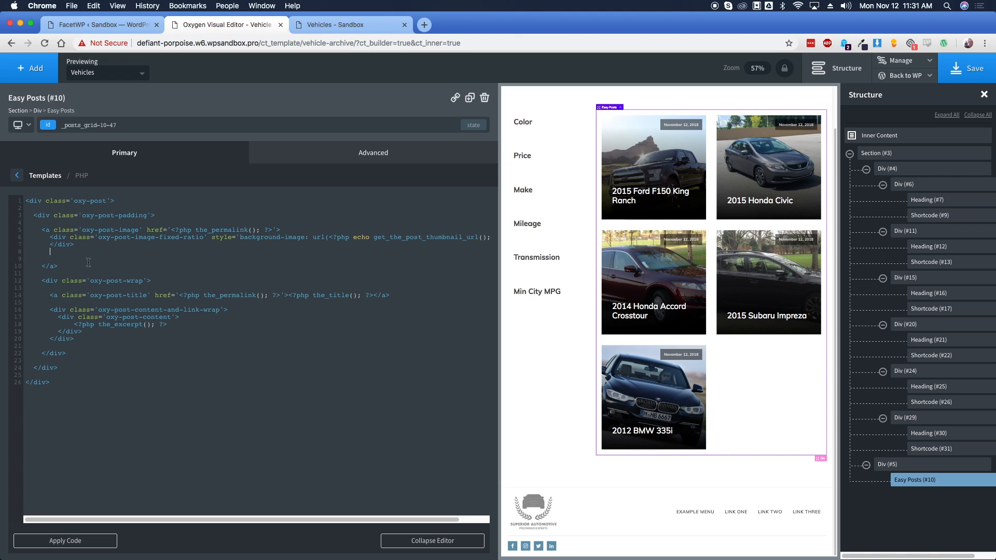
left_click_drag(82, 332, 26, 317)
key("BackSpace")
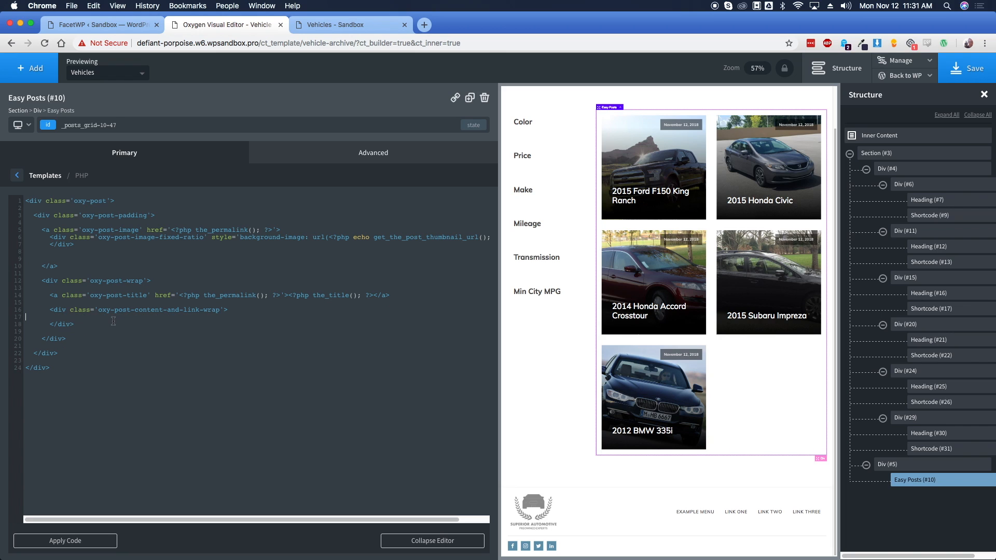
left_click(65, 540)
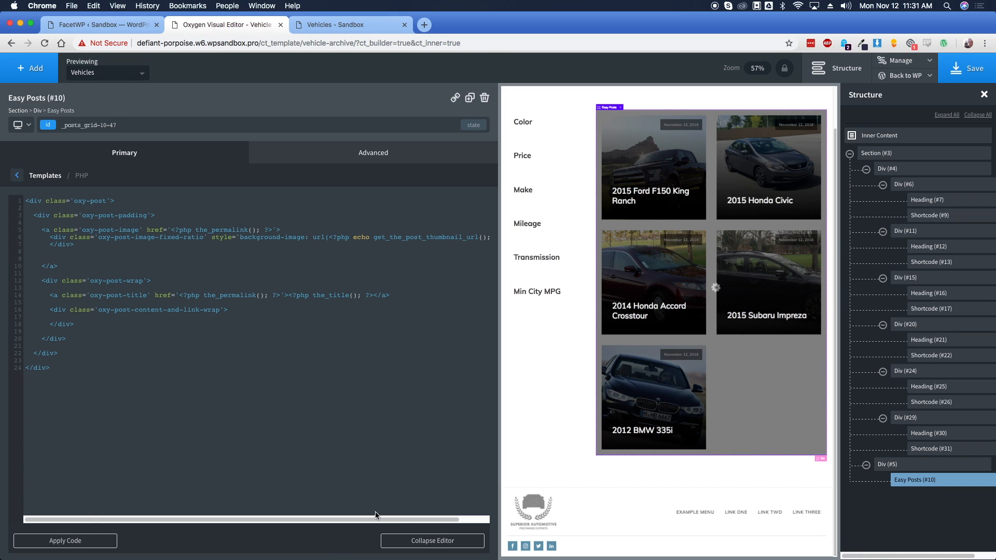
left_click(422, 541)
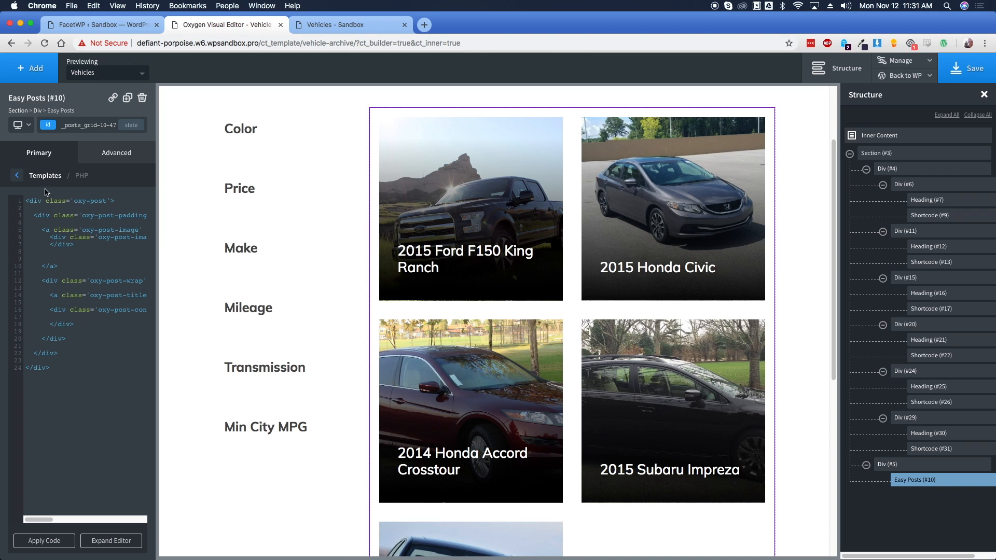
left_click(19, 178)
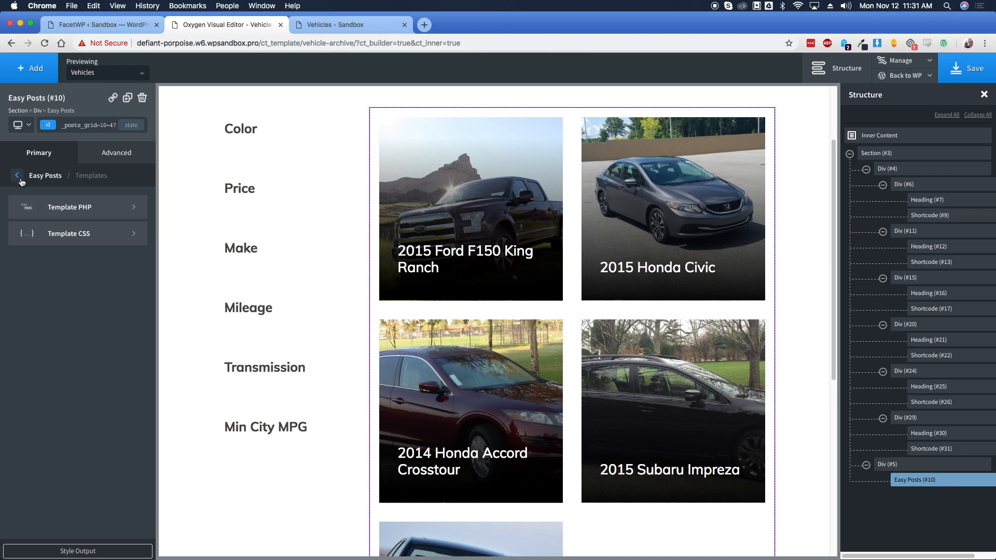
Change the post-wrap gradient stop in Template CSS from 300px to 750px and apply the code
left_click(85, 240)
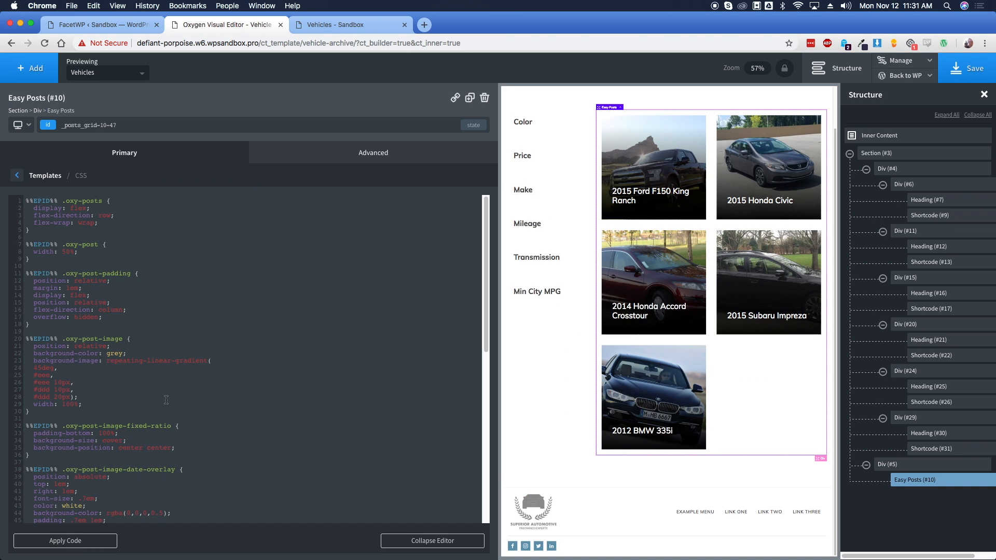
scroll(160, 398, "down", 2)
scroll(160, 397, "down", 3)
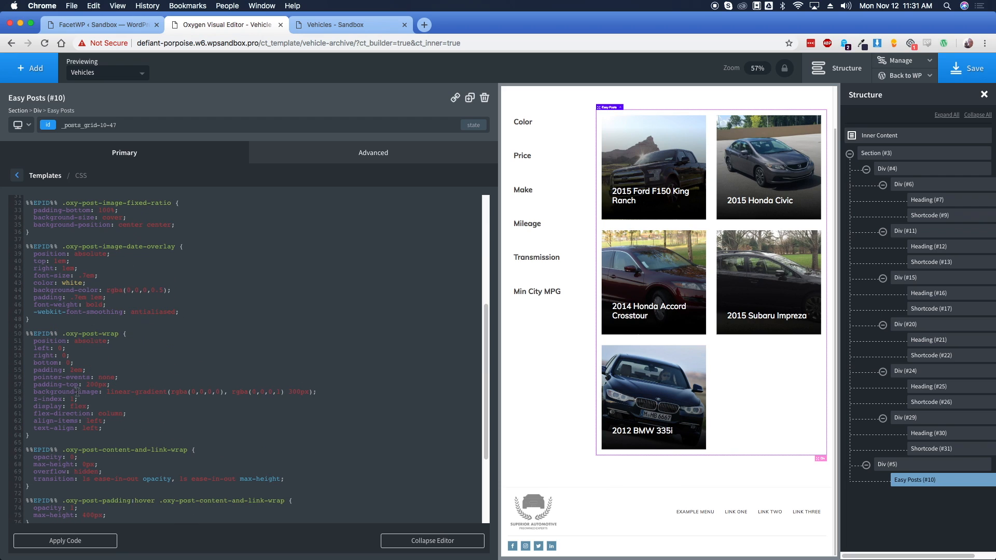
left_click_drag(37, 392, 277, 394)
double_click(298, 392)
type("750px")
left_click(99, 543)
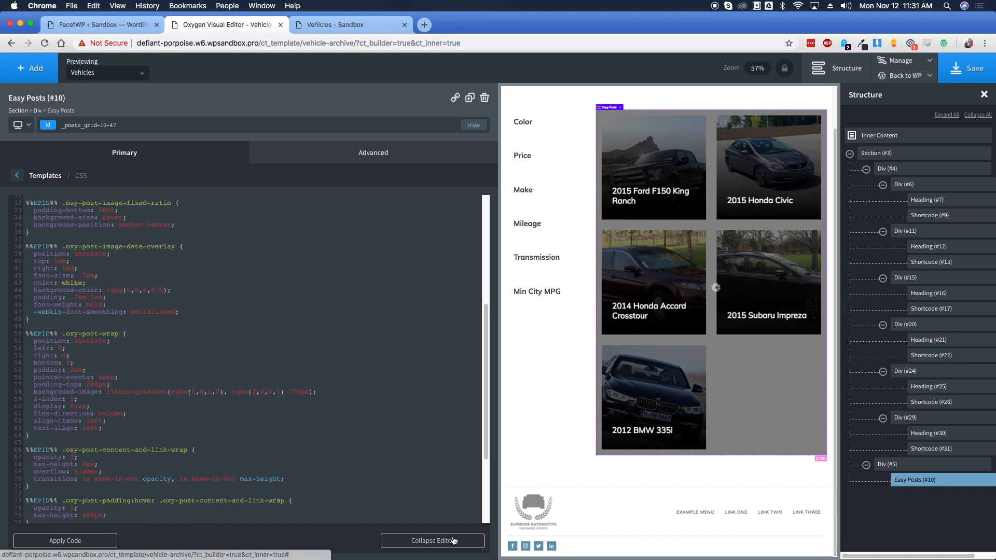
left_click(452, 541)
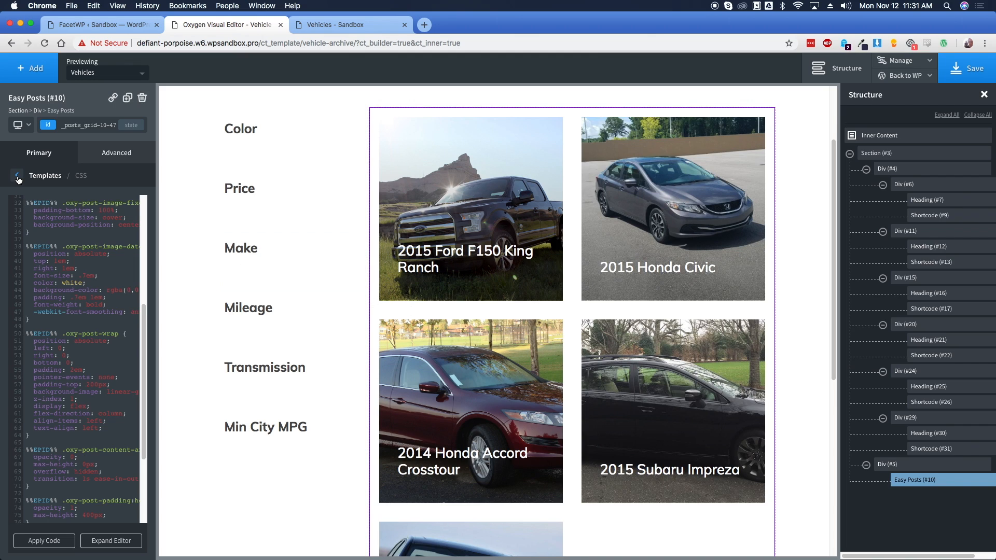
Add a <div class='oxy-veh-data'> line directly below the post title link in Template PHP
left_click(18, 178)
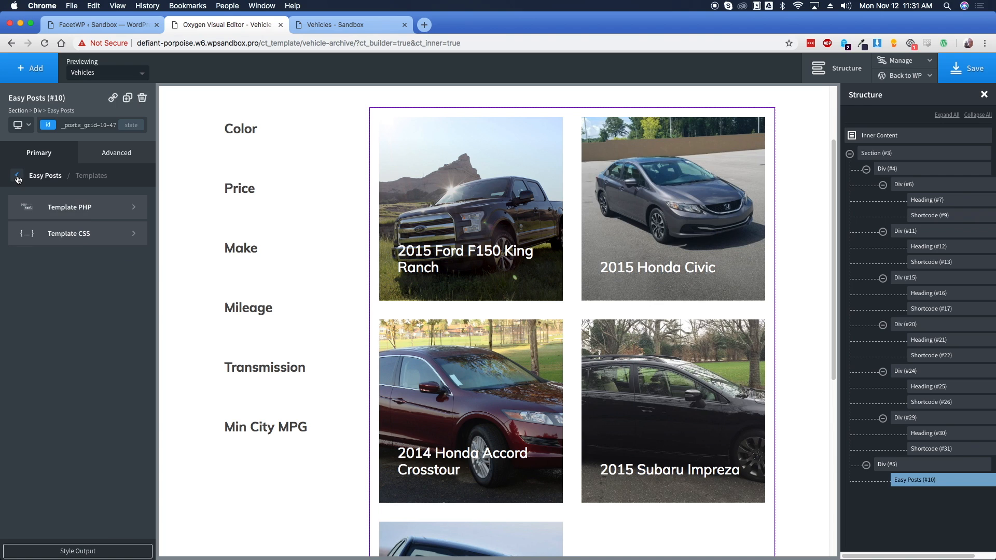
left_click(78, 213)
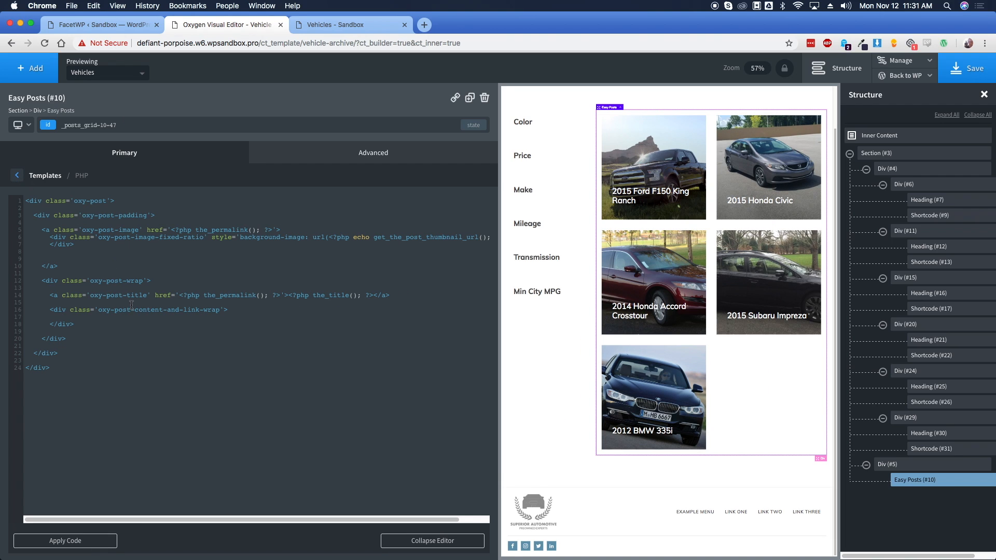
left_click_drag(53, 295, 226, 294)
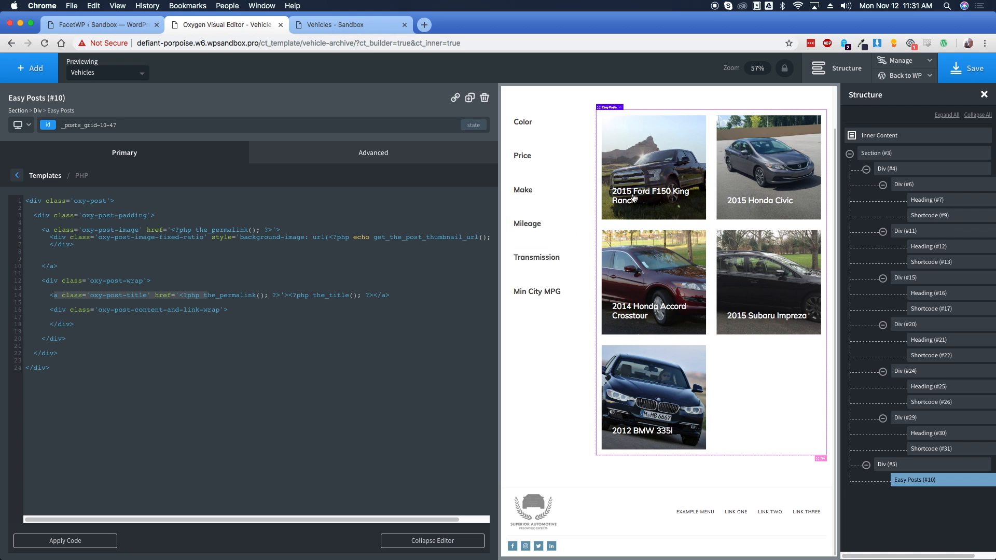
left_click(228, 302)
key("Return")
key("Return")
key("Return")
key("Return")
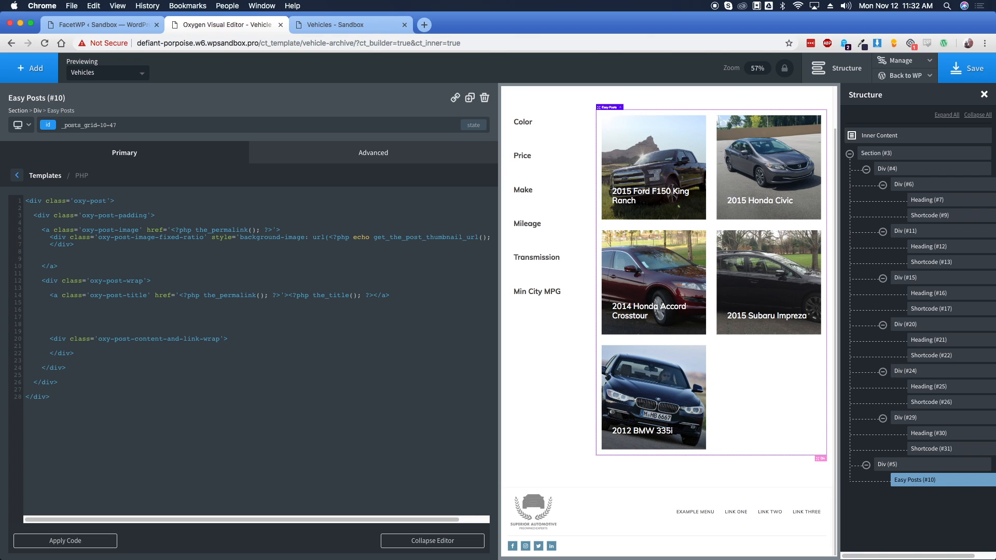
type("<div class=")
key("BackSpace")
type("'oxy-veh-c")
key("BackSpace")
type("data'>")
Nest an oxy-veh-price div outputting $ plus the price field inside oxy-veh-data
left_click(161, 314)
key("Return")
key("Return")
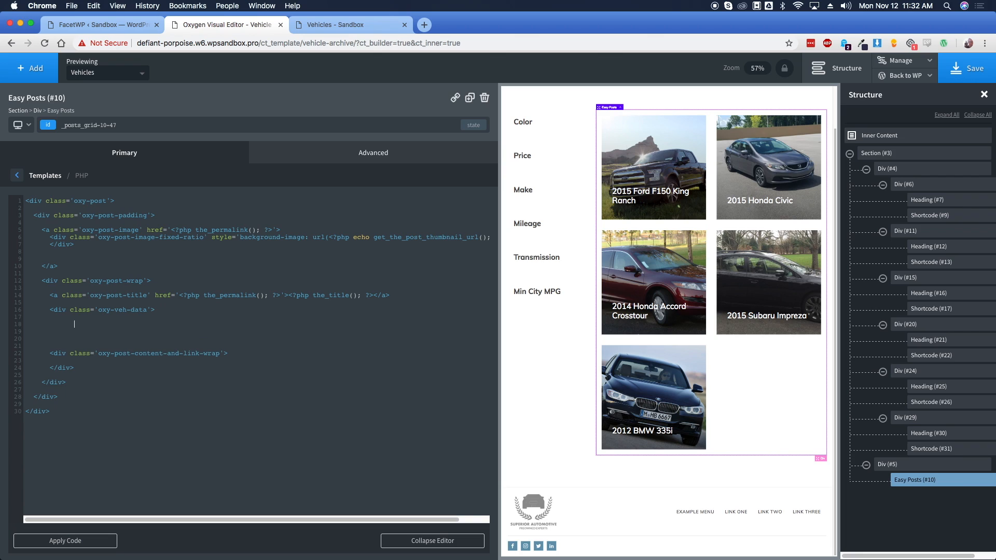
type("<div class='oxy-vbe")
key("BackSpace")
key("BackSpace")
type("eh-price")
key("Return")
type("$")
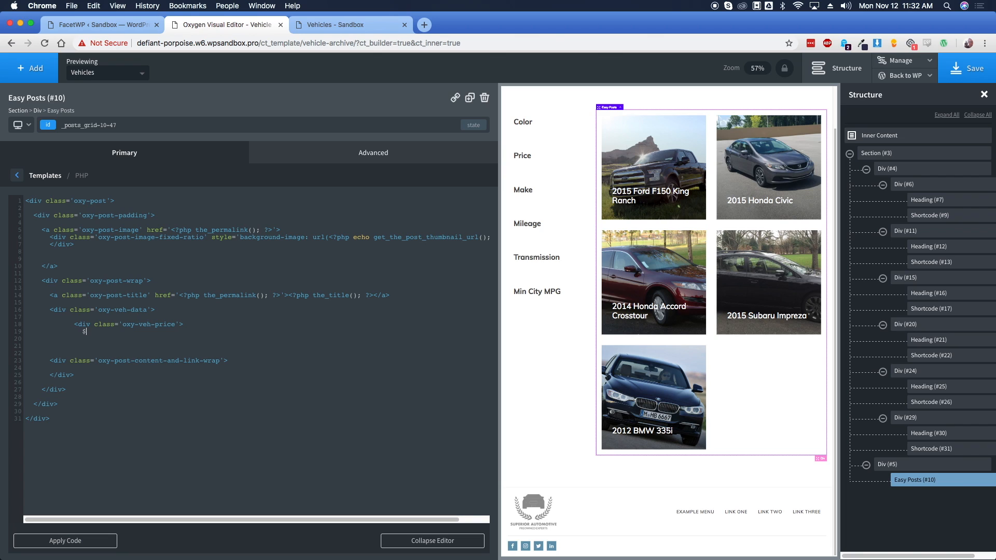
type("<?php")
type("the")
key("BackSpace")
type("_field('price'); ?>")
key("Return")
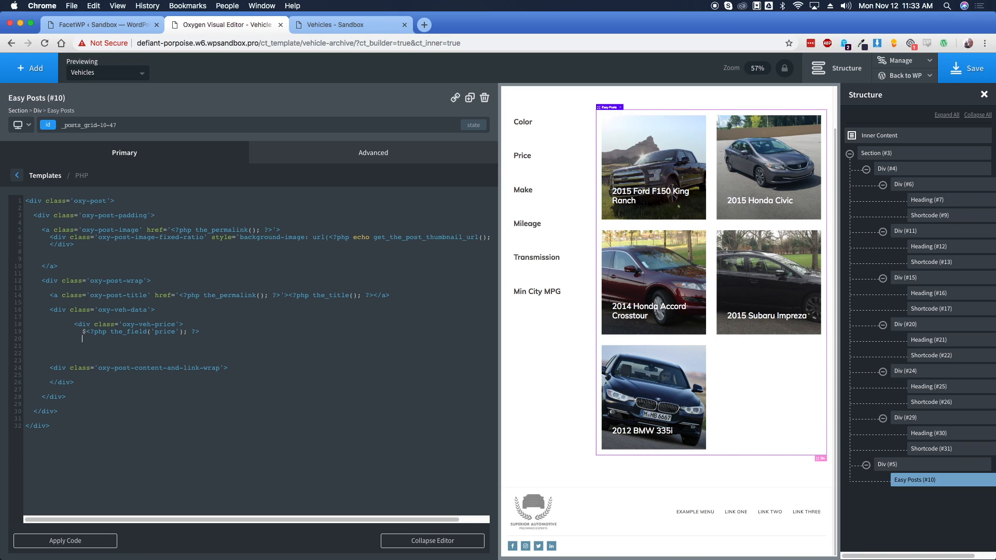
type("</div>")
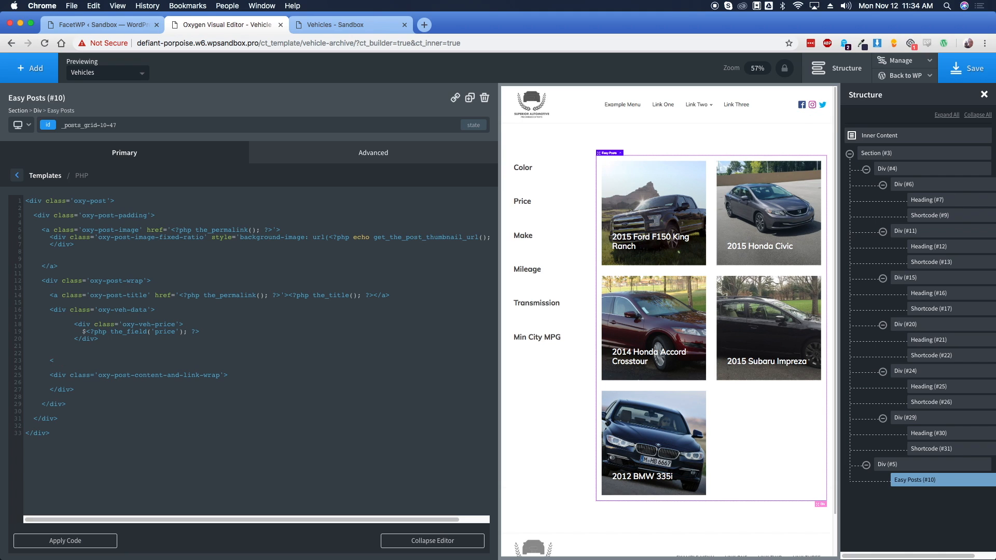
Close the oxy-veh-data div and apply the PHP template so cards show prices like $16999
type("/di")
left_click_drag(46, 362, 73, 362)
left_click_drag(54, 309, 154, 309)
left_click(161, 312)
left_click(104, 542)
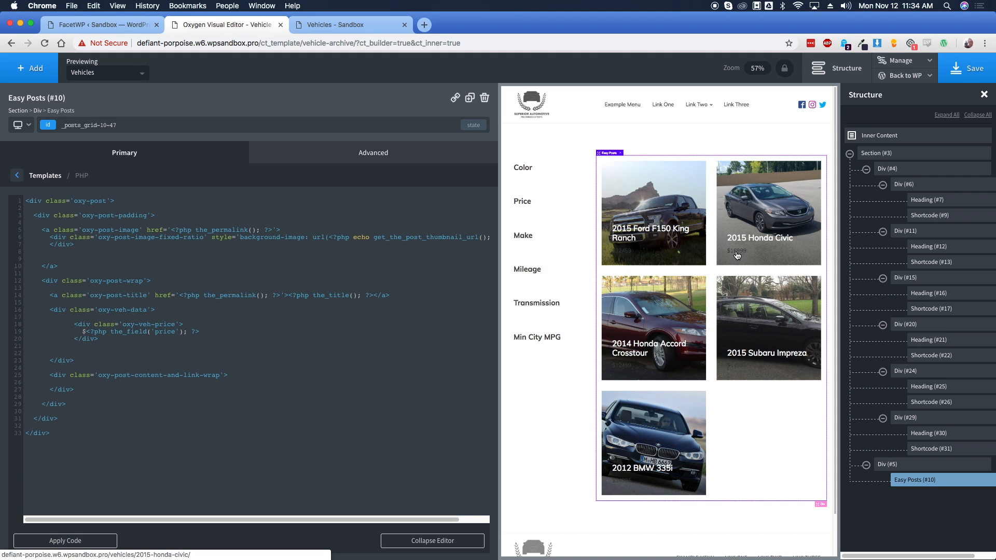
left_click(114, 346)
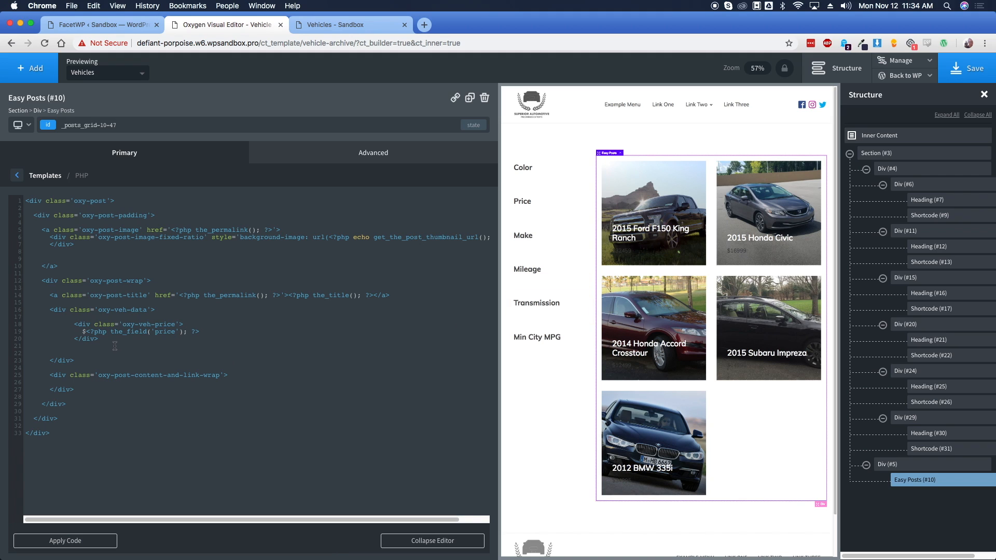
Add an oxy-veh-mileage div outputting the mileage field beneath the price and apply it
key("Return")
key("Return")
key("Tab")
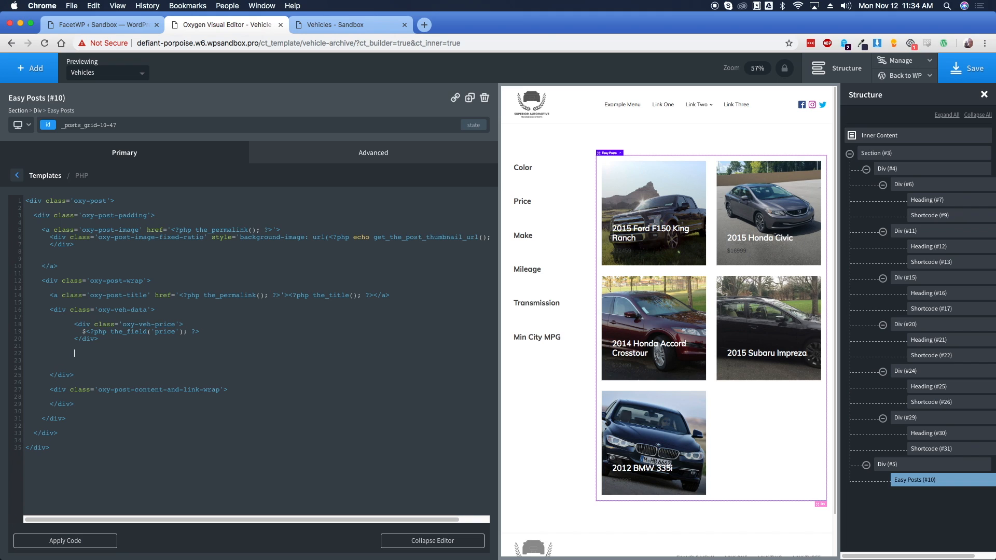
type("<div class='oxy-veh-da")
key("BackSpace")
key("BackSpace")
type("m,")
type("ileage")
key("Return")
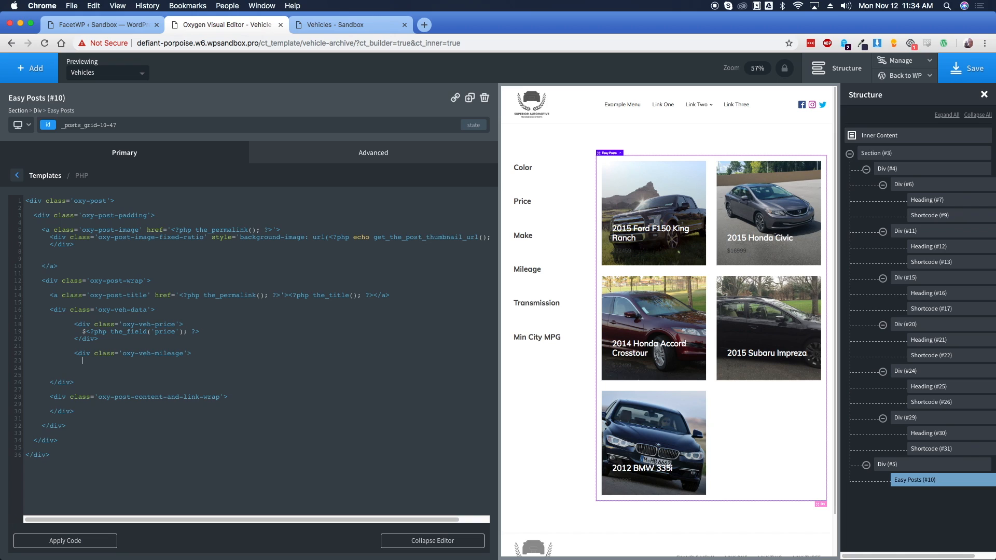
type("$<?php")
type(" the_fiue")
type("eld")
type("('mileage")
type("')")
key("Return")
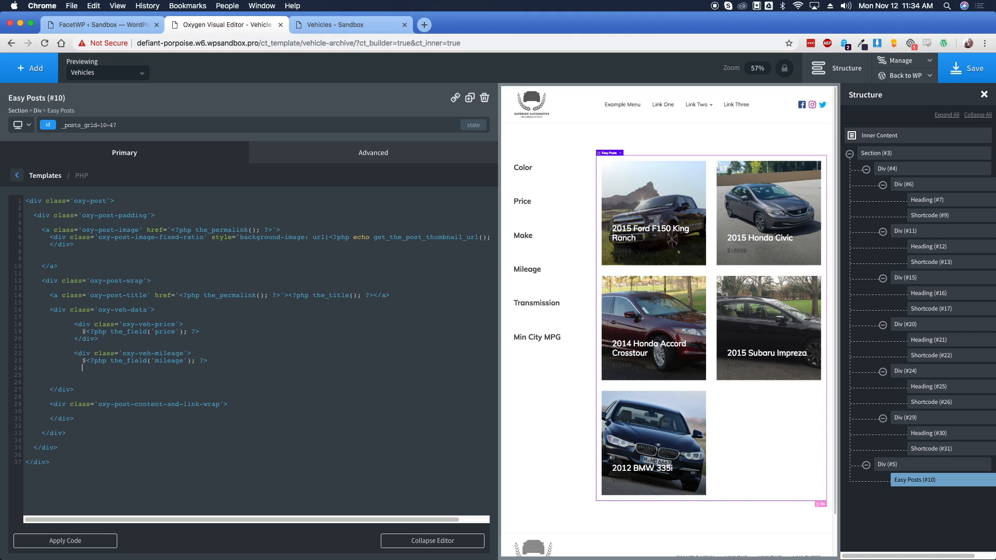
type("</div>")
key("Tab")
left_click(104, 540)
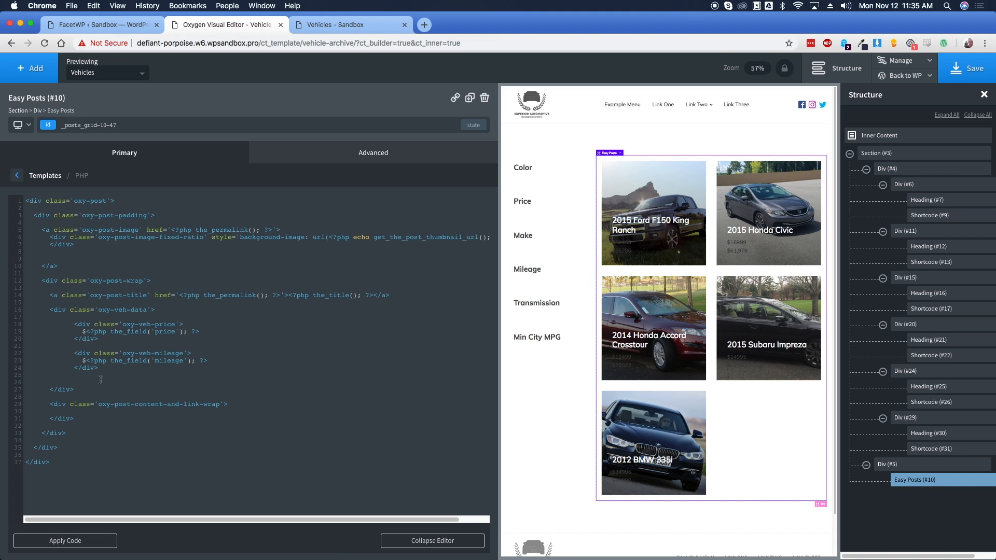
Drop the dollar sign from the mileage, append the 'miles' unit, and reapply the code
key("BackSpace")
left_click_drag(87, 332, 82, 332)
left_click(209, 359)
type("miles")
left_click(107, 539)
left_click(415, 540)
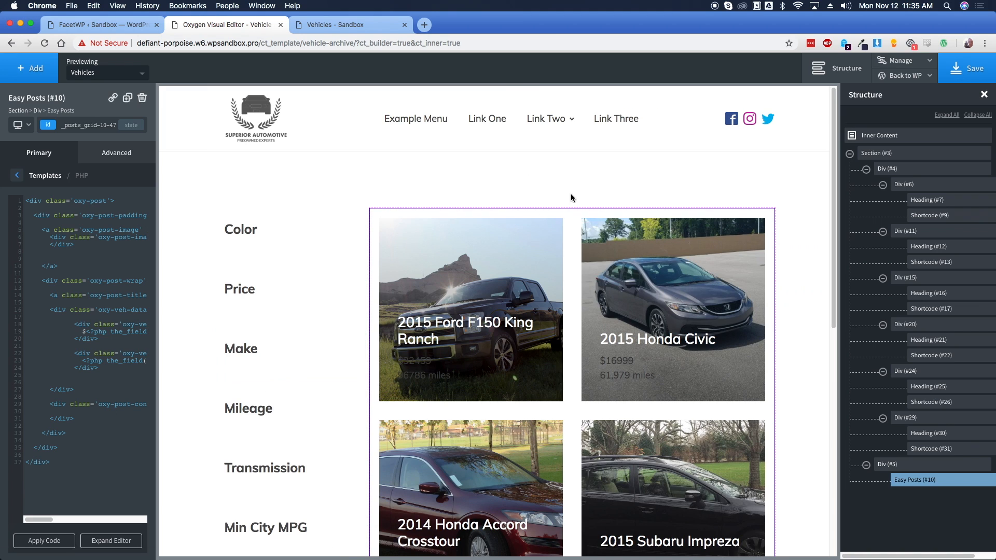
left_click(901, 60)
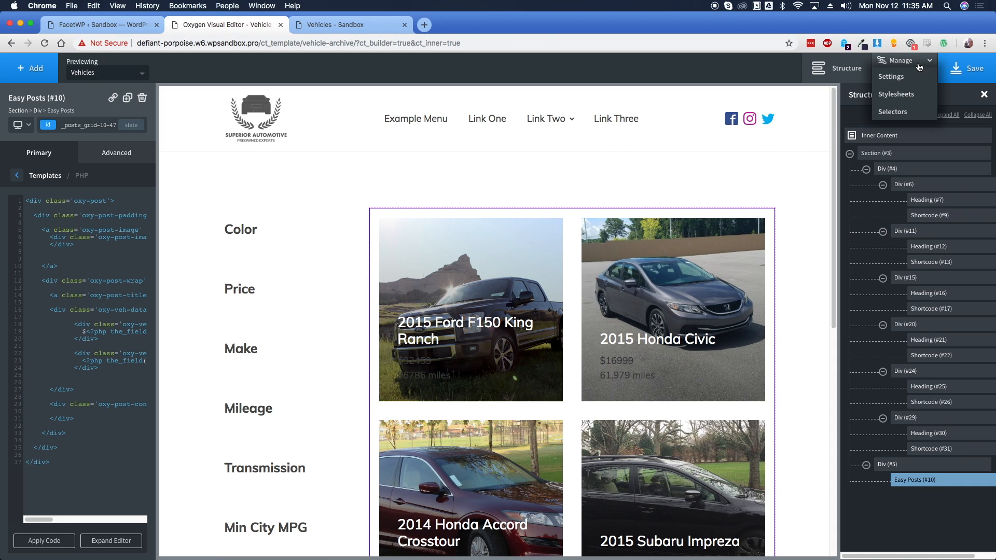
Add .oxy-veh-data, .oxy-veh-price and .oxy-veh-mileage under Uncategorized selectors, then pick .oxy-veh-data
left_click(903, 113)
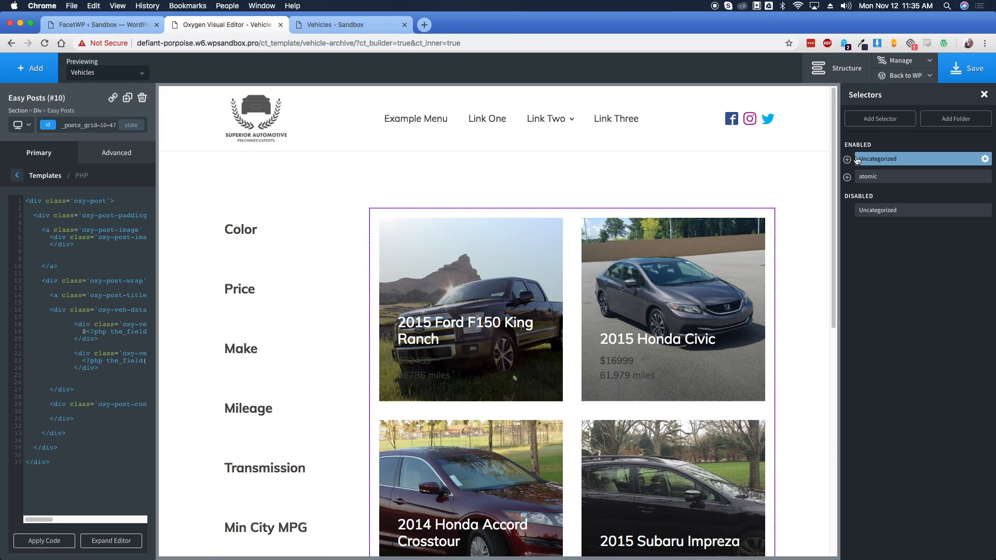
left_click(864, 158)
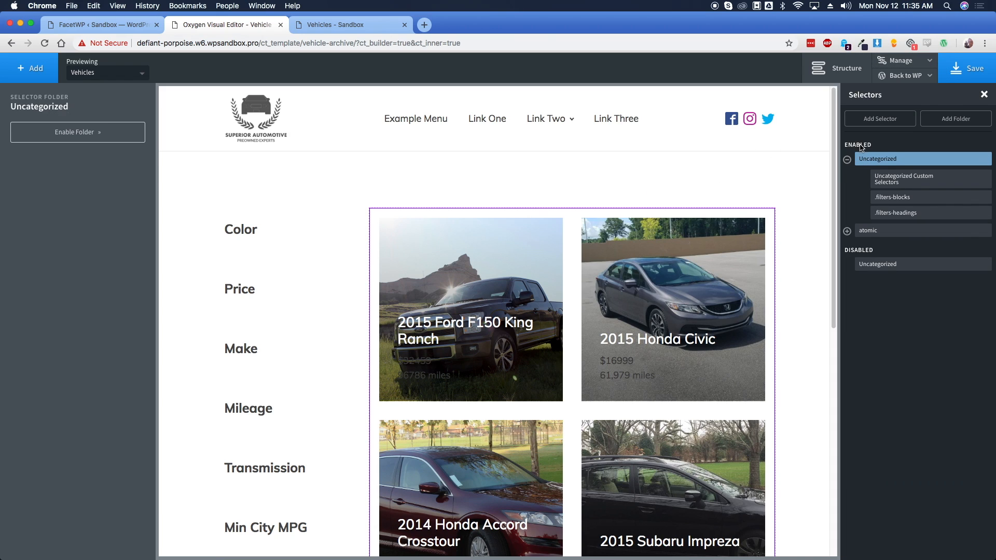
left_click(888, 121)
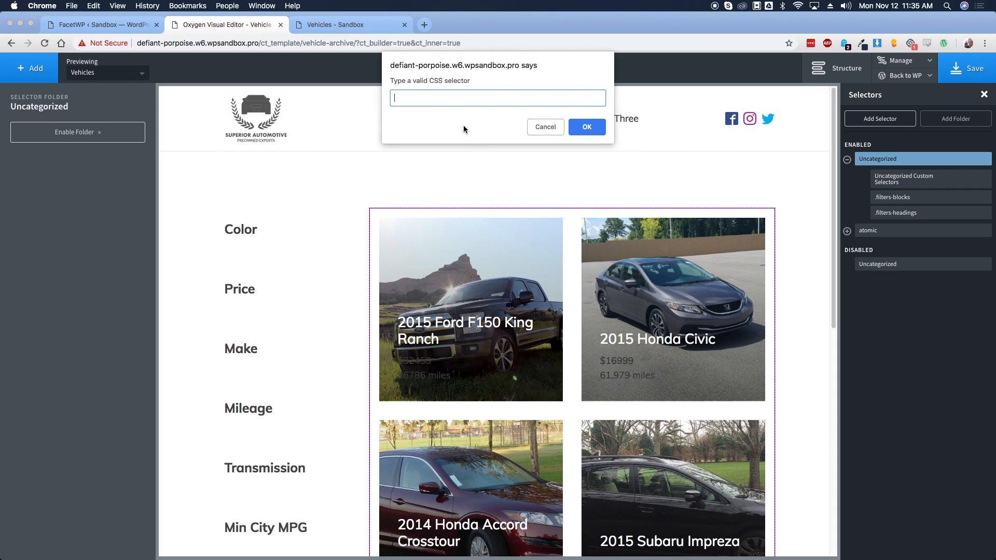
type(".oxy-veh-data")
key("Return")
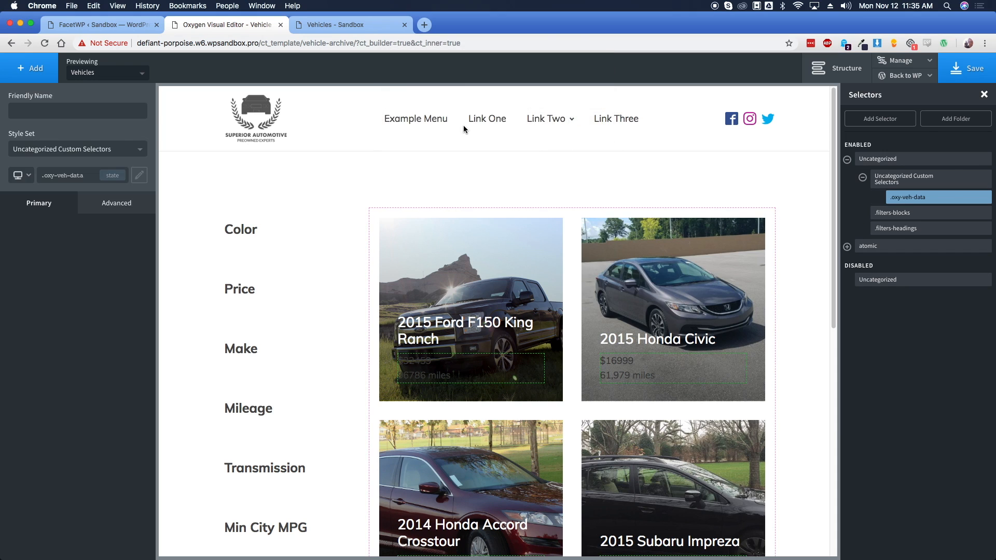
left_click(882, 119)
type(".oxy-veh-price")
key("Return")
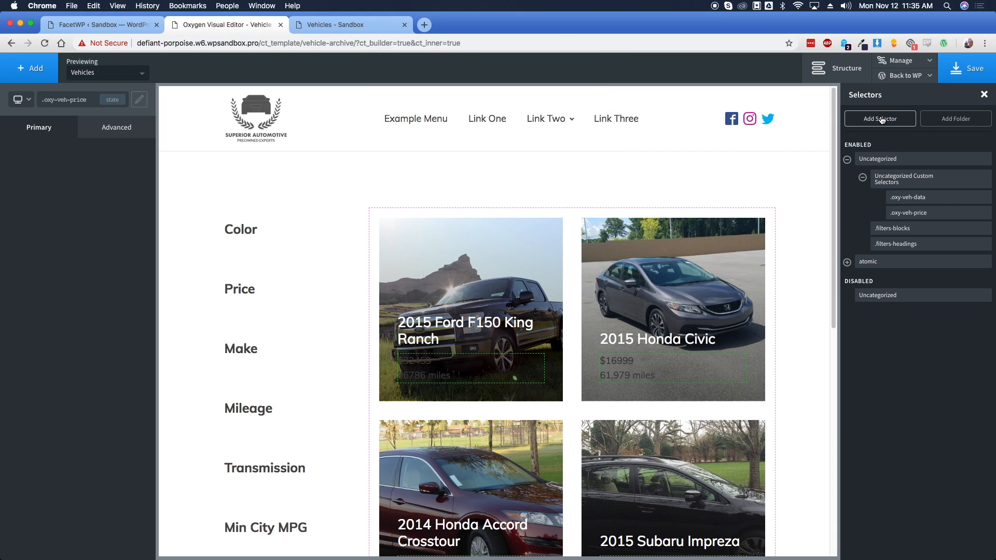
left_click(878, 120)
type(".oxy-veh-")
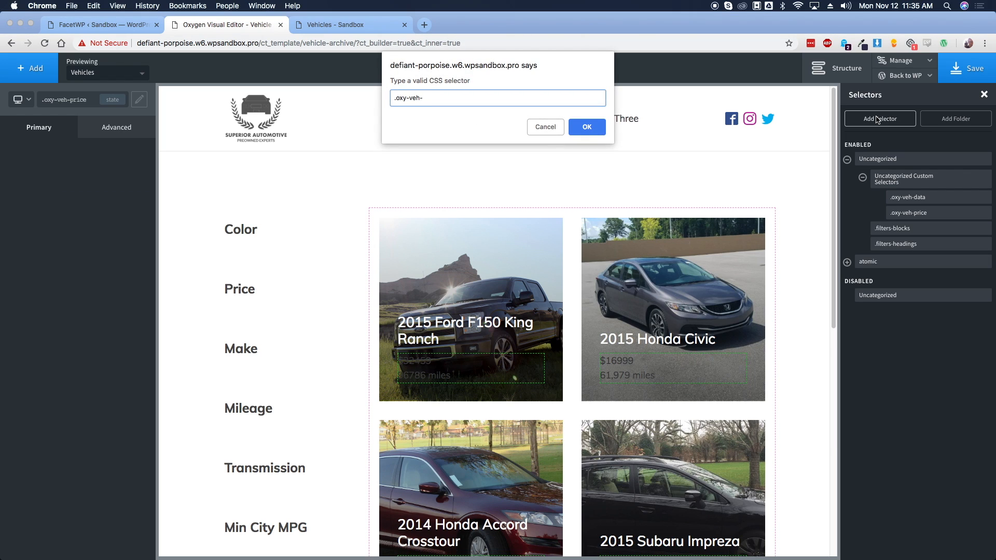
type("mileage")
key("Return")
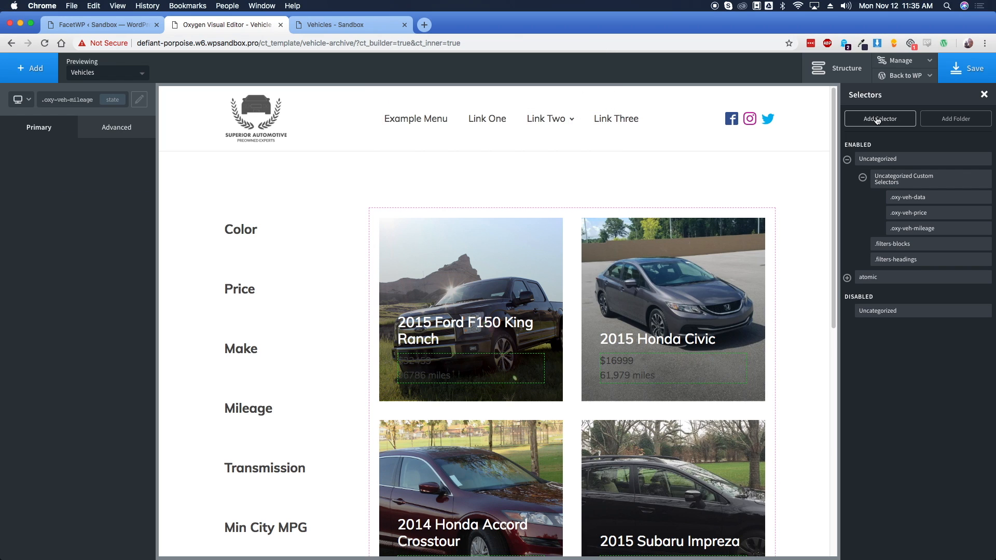
left_click(914, 199)
left_click(121, 134)
Lay out .oxy-veh-data as a flex row with Justify Content space-between
left_click(77, 213)
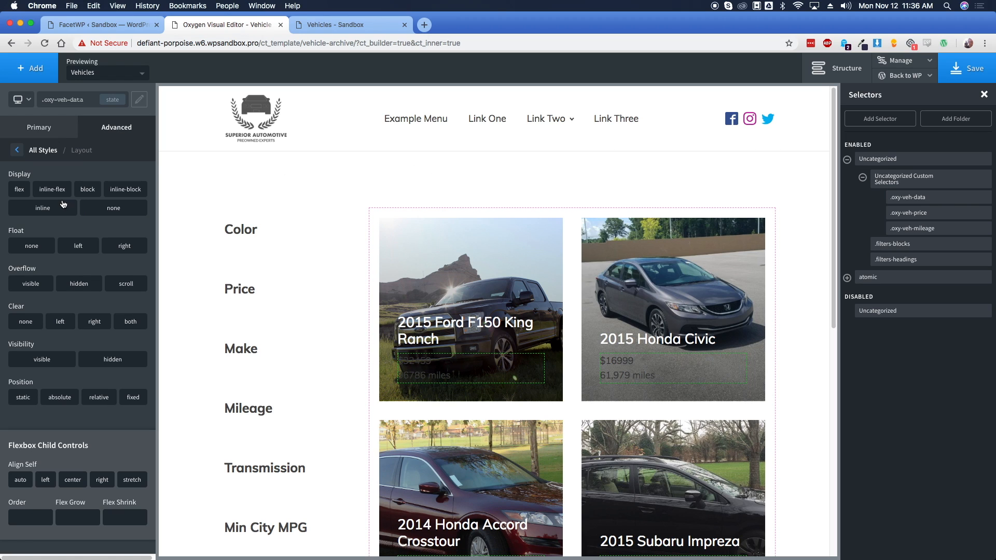
left_click(19, 189)
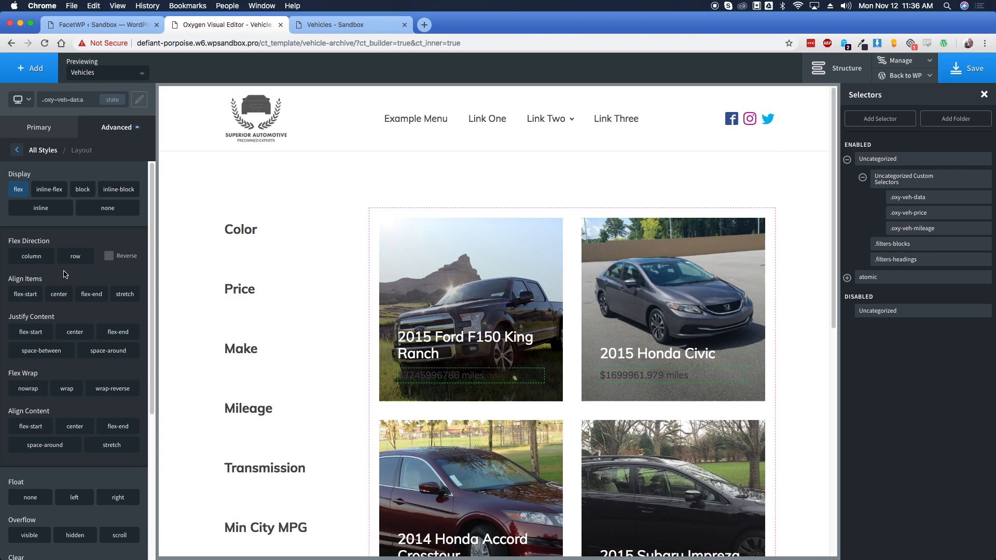
left_click(75, 258)
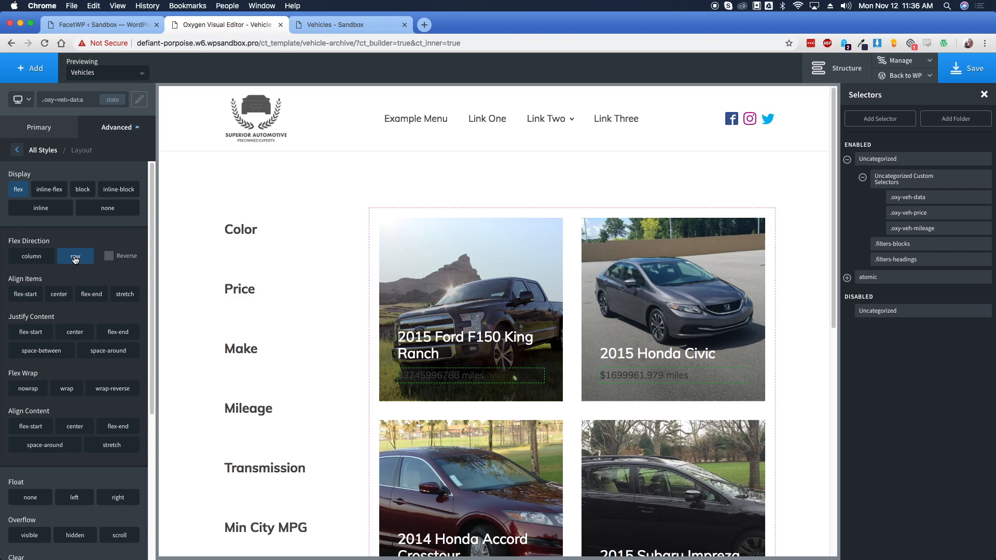
left_click(99, 351)
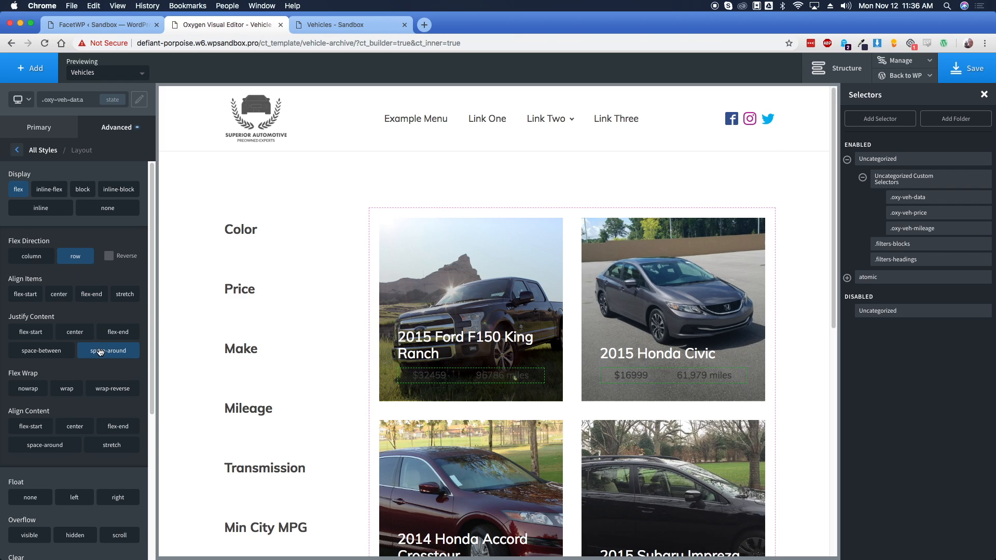
left_click(35, 353)
left_click(96, 355)
left_click(52, 355)
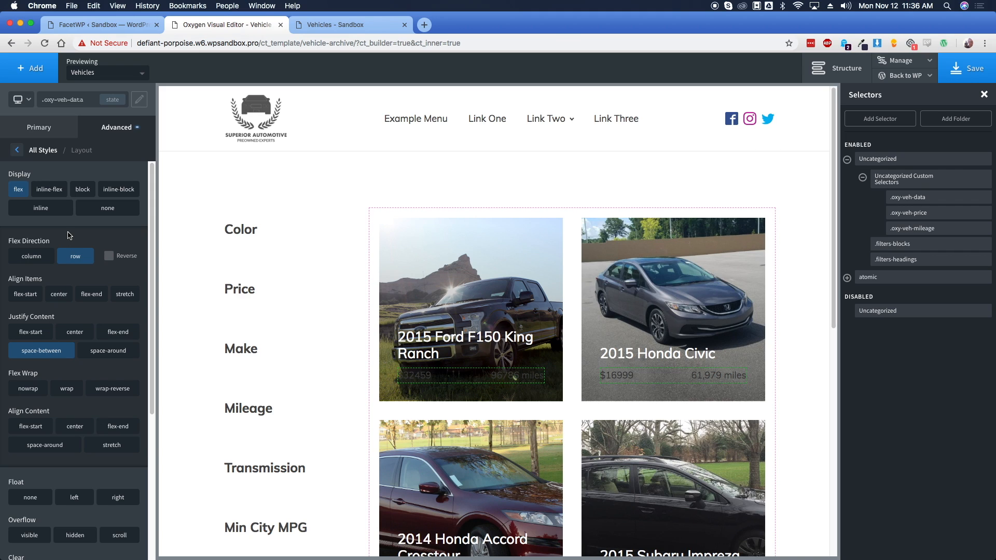
Give .oxy-veh-data a 1px solid top border in the Lite global colour
left_click(16, 149)
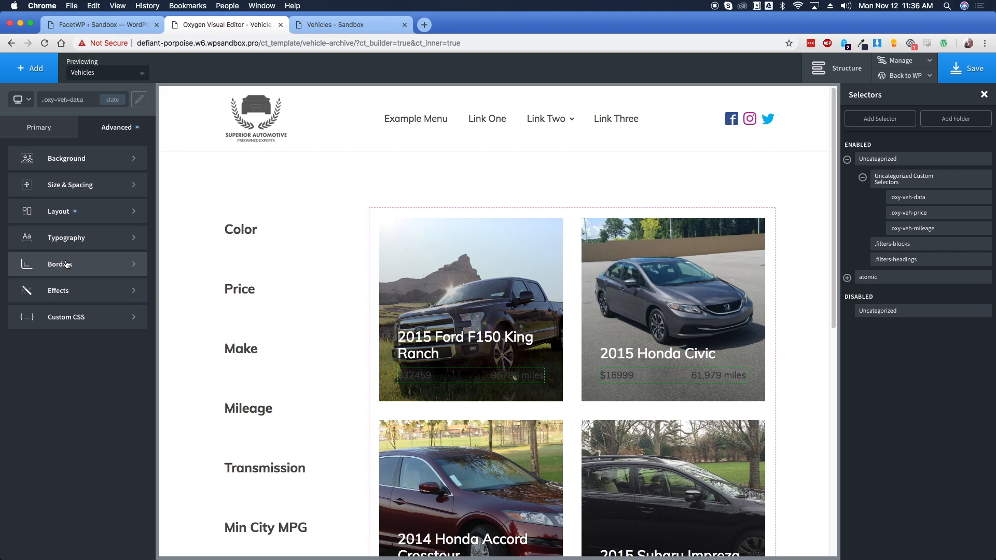
left_click(65, 263)
left_click(48, 190)
left_click(22, 220)
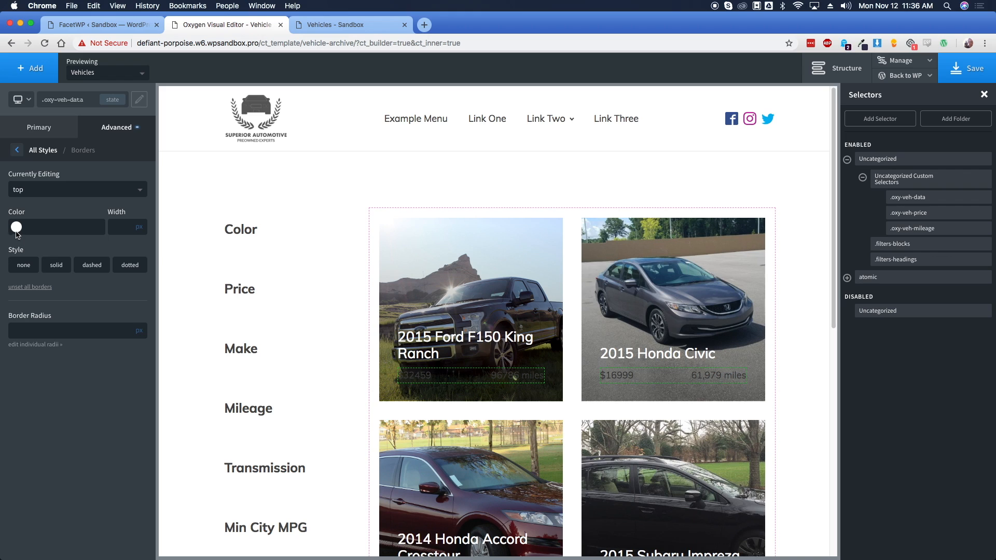
left_click(17, 227)
left_click(33, 357)
left_click(119, 227)
type("1")
left_click(81, 208)
left_click(54, 264)
Add a matching 1px solid bottom border in the Lite global colour
left_click(46, 193)
left_click(21, 246)
left_click(19, 230)
left_click(34, 357)
left_click(123, 230)
type("1")
left_click(93, 208)
left_click(55, 265)
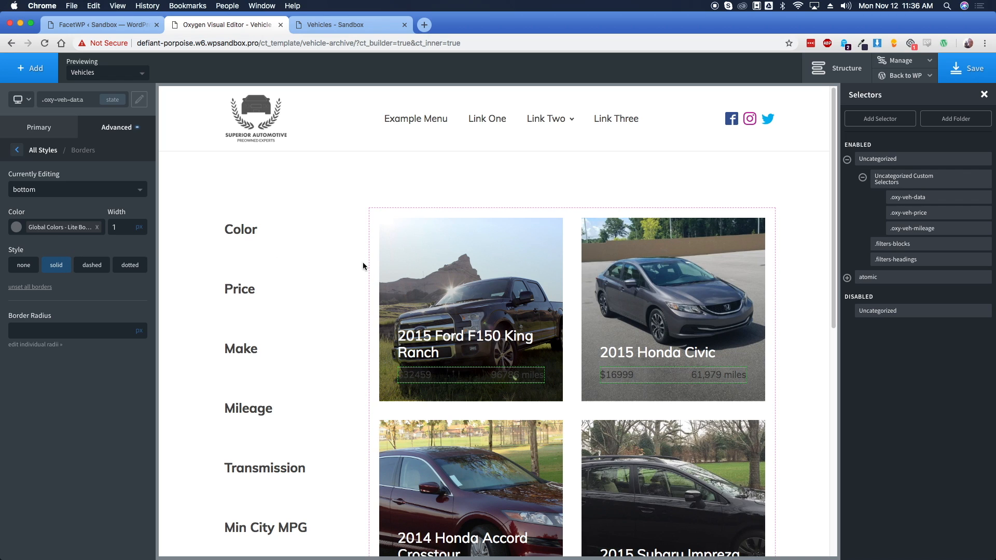
left_click(571, 269)
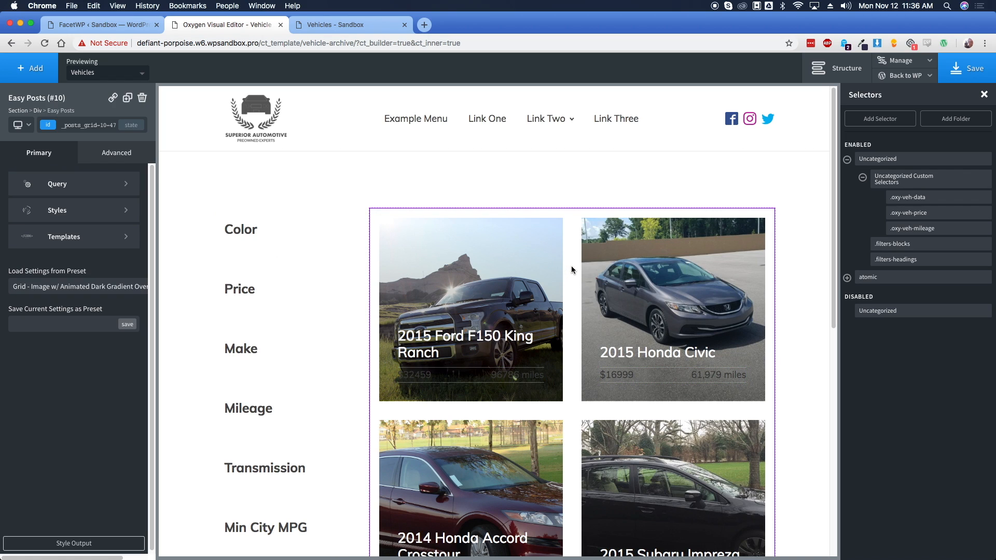
Set the .oxy-veh-price typography colour to atomic White
left_click(921, 218)
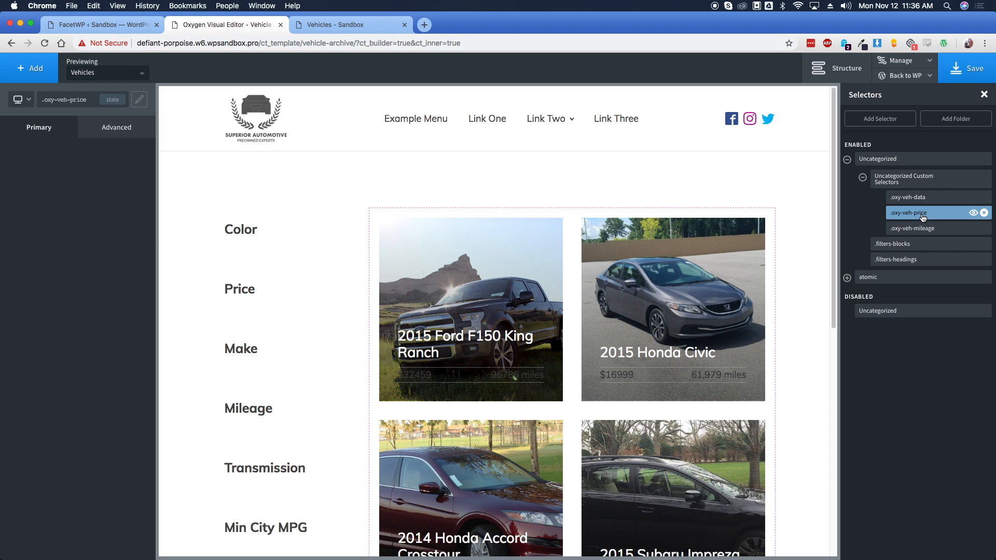
left_click(116, 133)
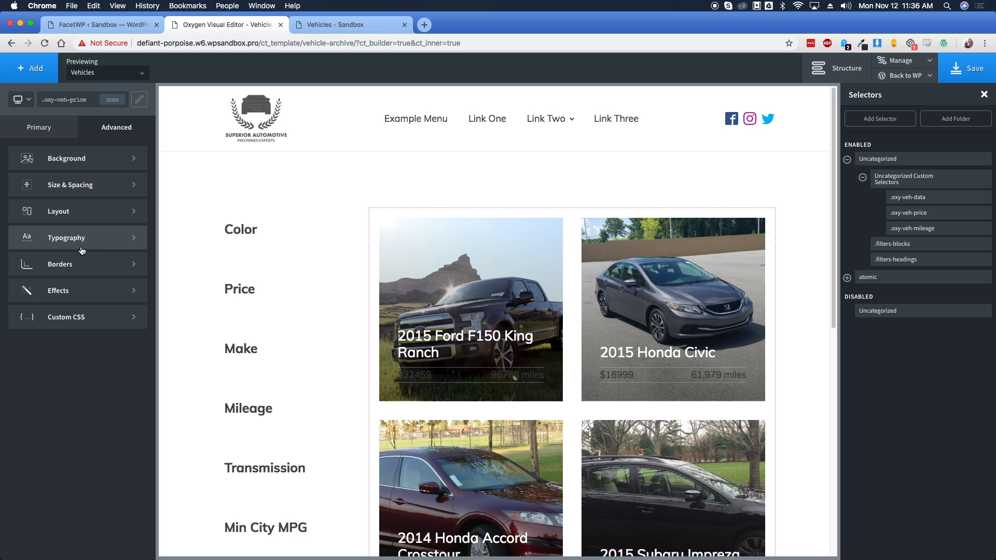
left_click(78, 247)
left_click(17, 229)
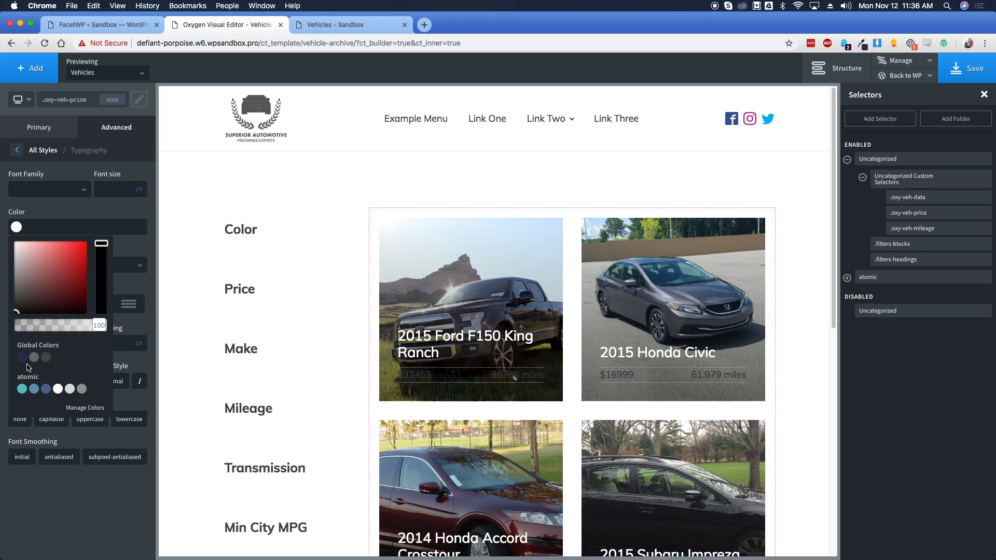
left_click(58, 388)
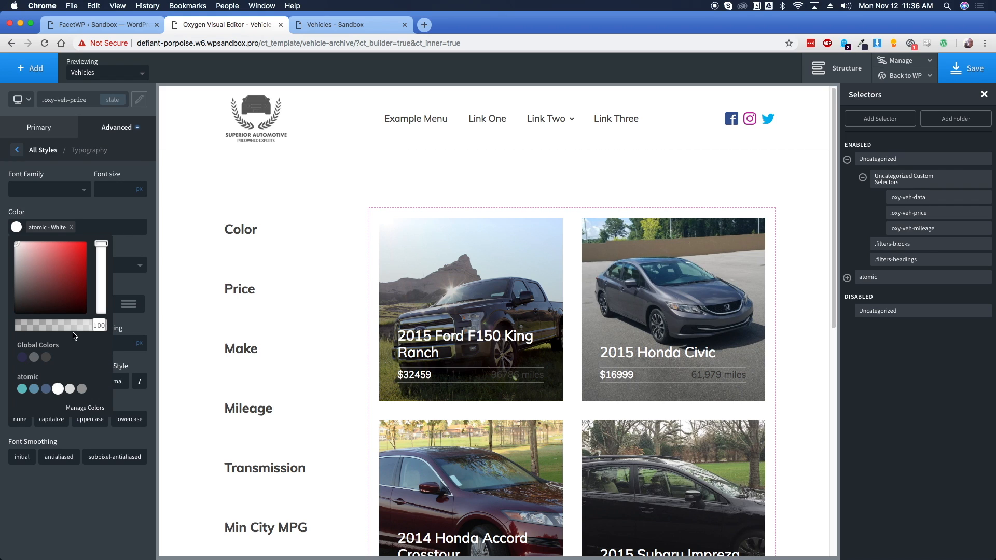
left_click(114, 214)
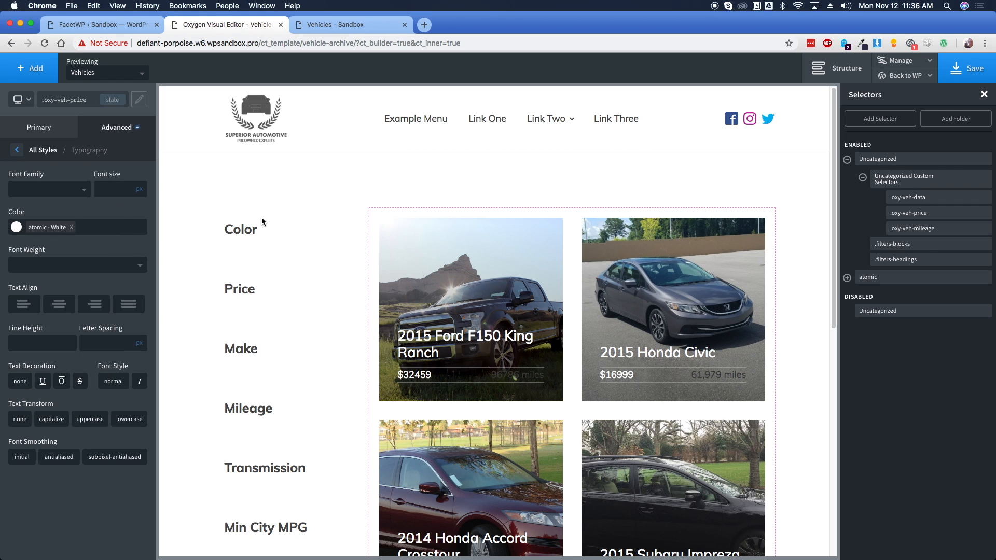
Make .oxy-veh-mileage text White as well and save the template
left_click(913, 228)
left_click(18, 229)
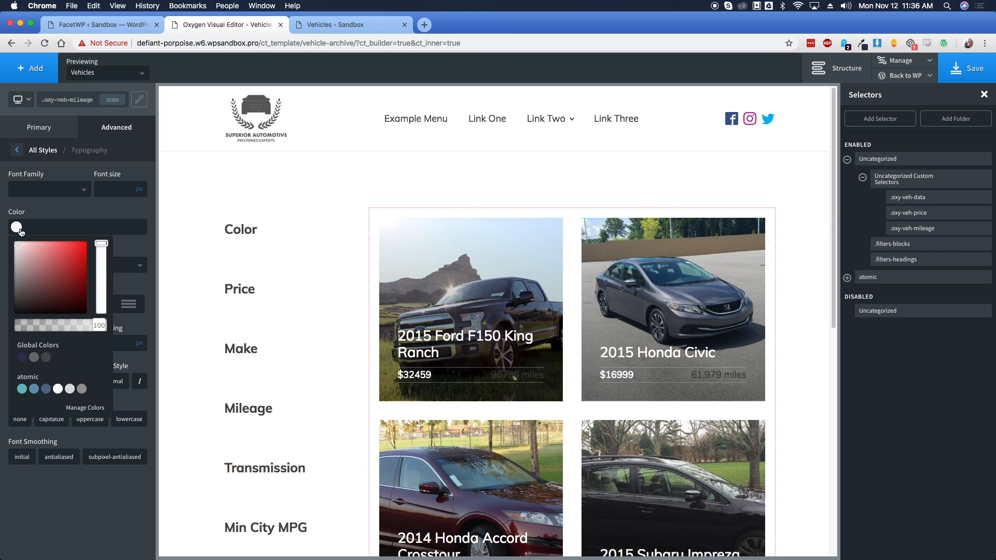
left_click(58, 389)
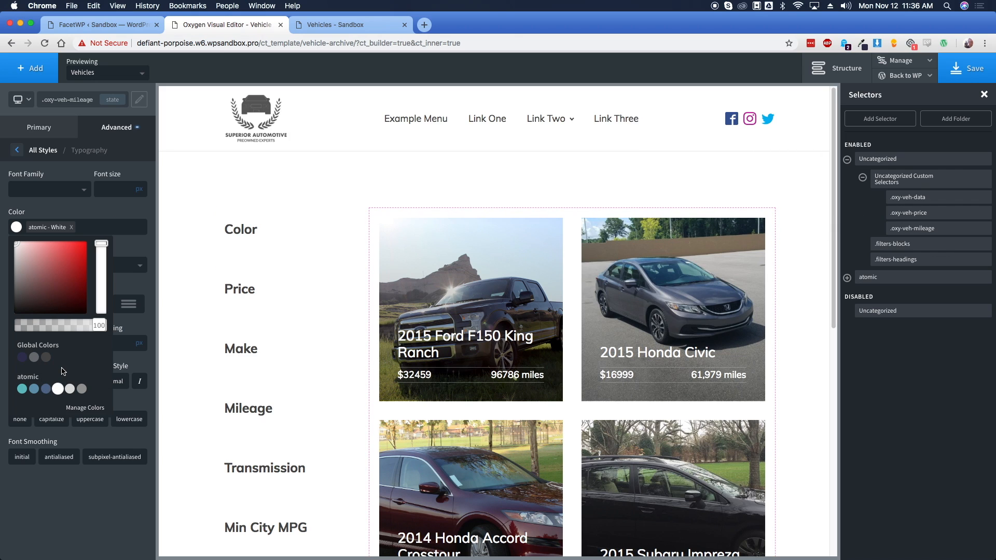
left_click(95, 214)
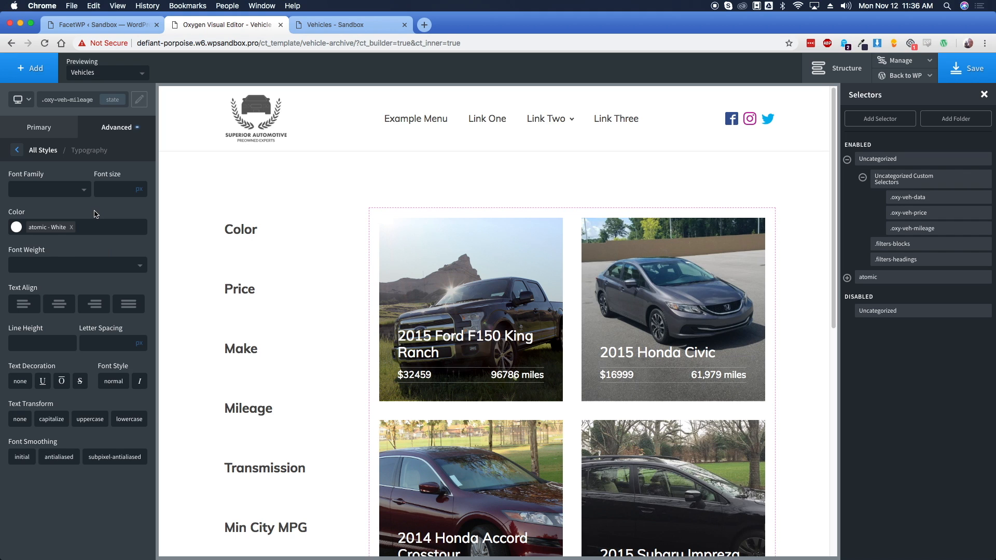
left_click(962, 68)
Reload the live Vehicles page without the ?fwp_ filter parameters in the URL
left_click(366, 23)
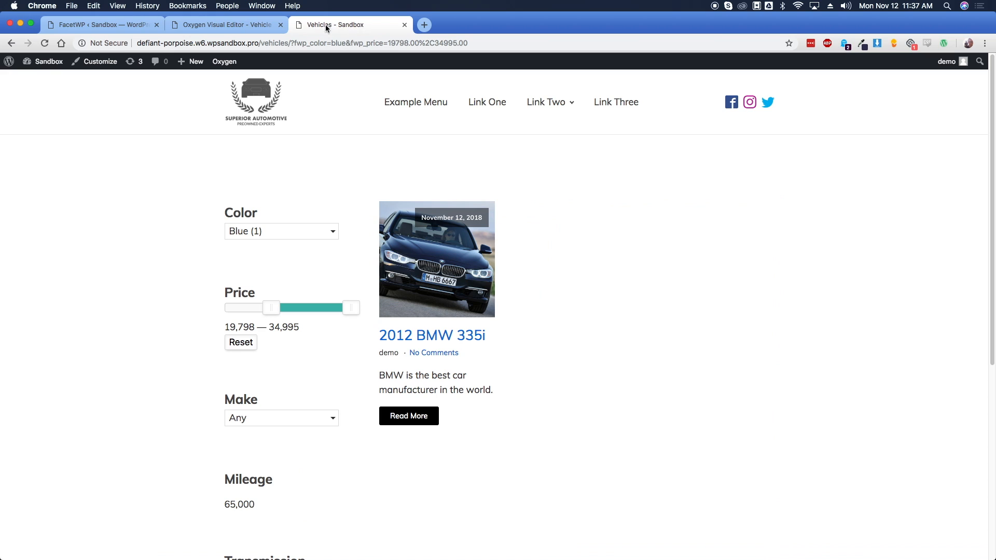
left_click(44, 44)
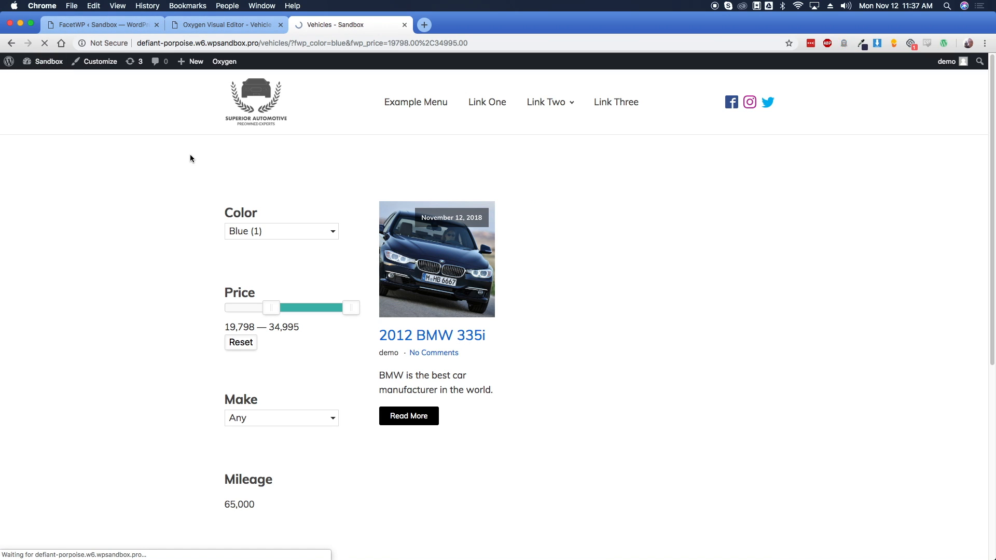
left_click_drag(291, 43, 482, 43)
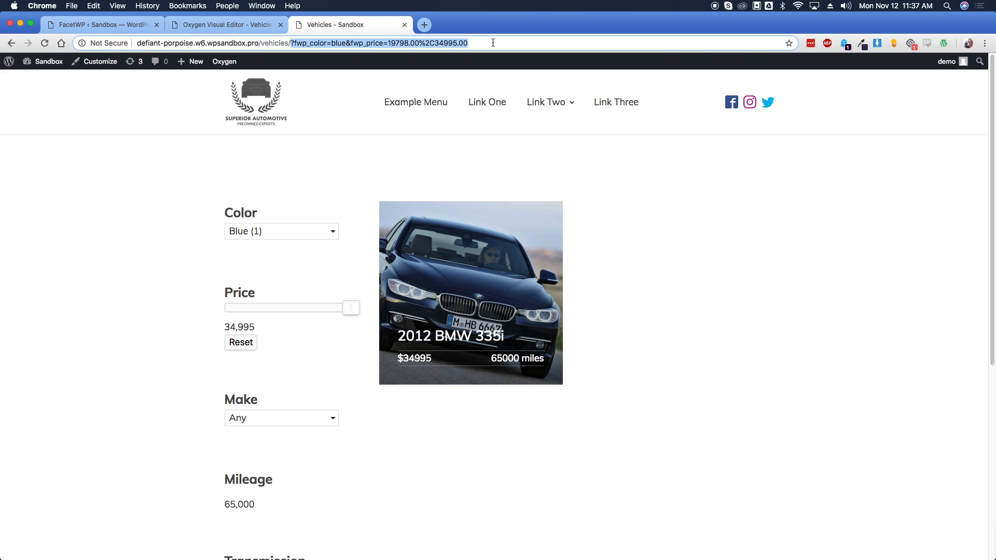
key("BackSpace")
key("Return")
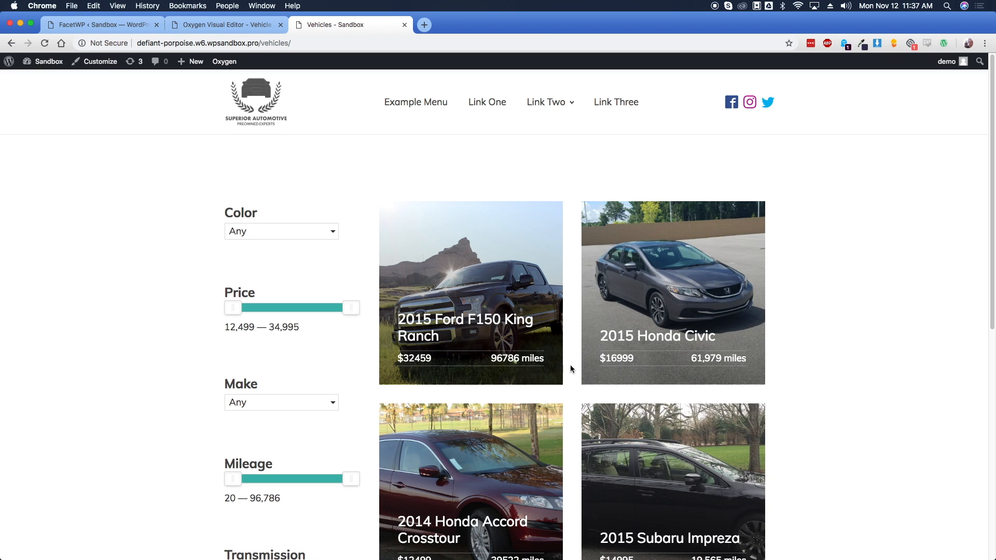
scroll(569, 366, "down", 2)
scroll(573, 369, "up", 2)
Save the Vehicle Archive template and return to it in WordPress admin
left_click(234, 26)
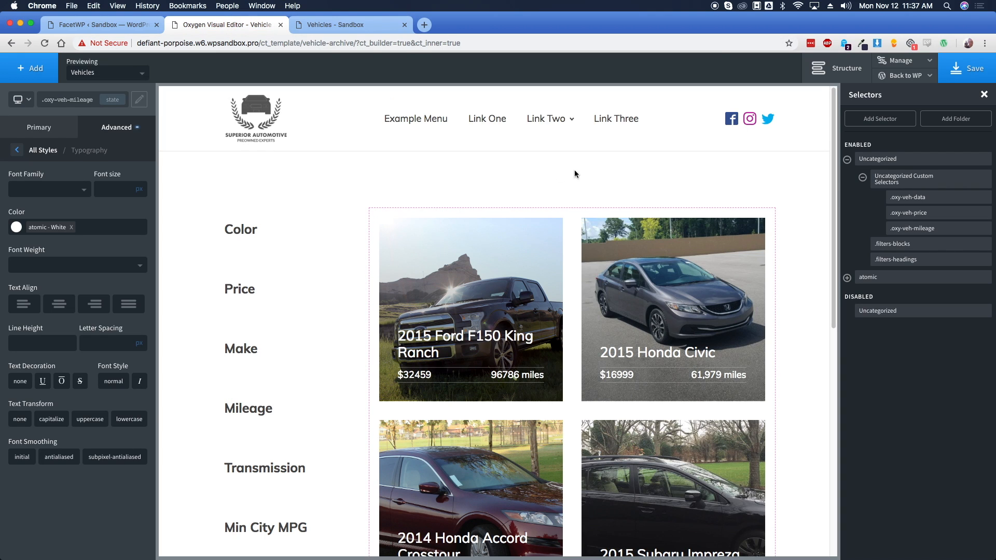
left_click(971, 76)
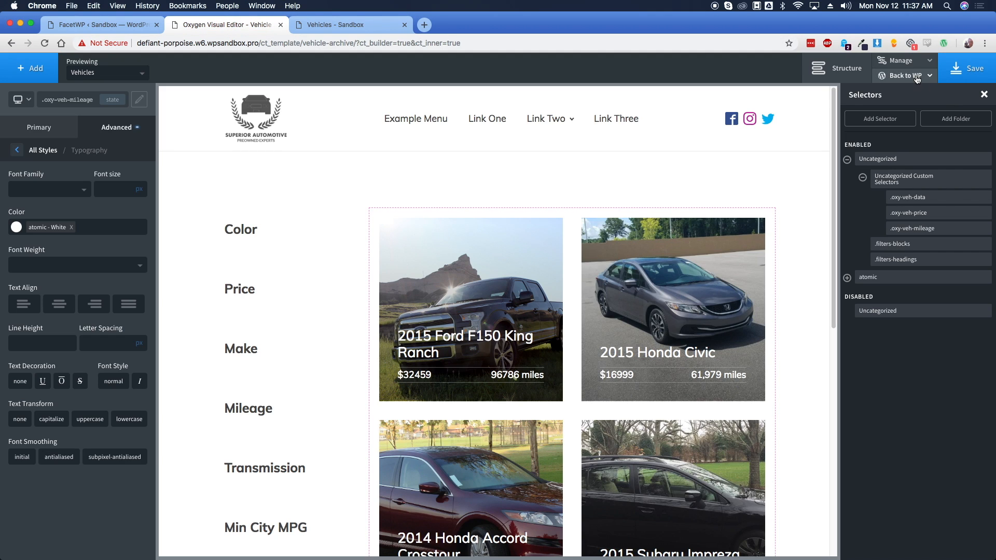
mouse_move(911, 76)
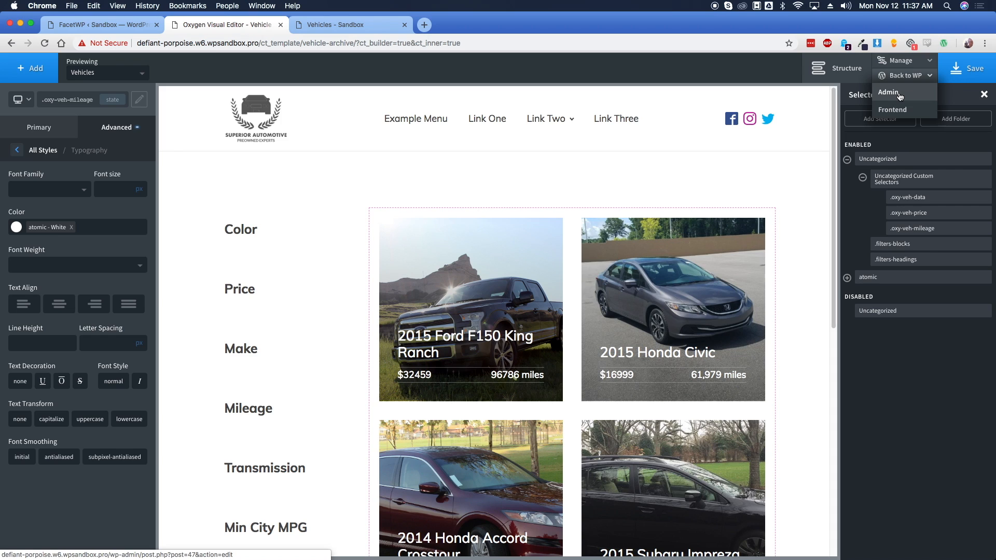
left_click(888, 92)
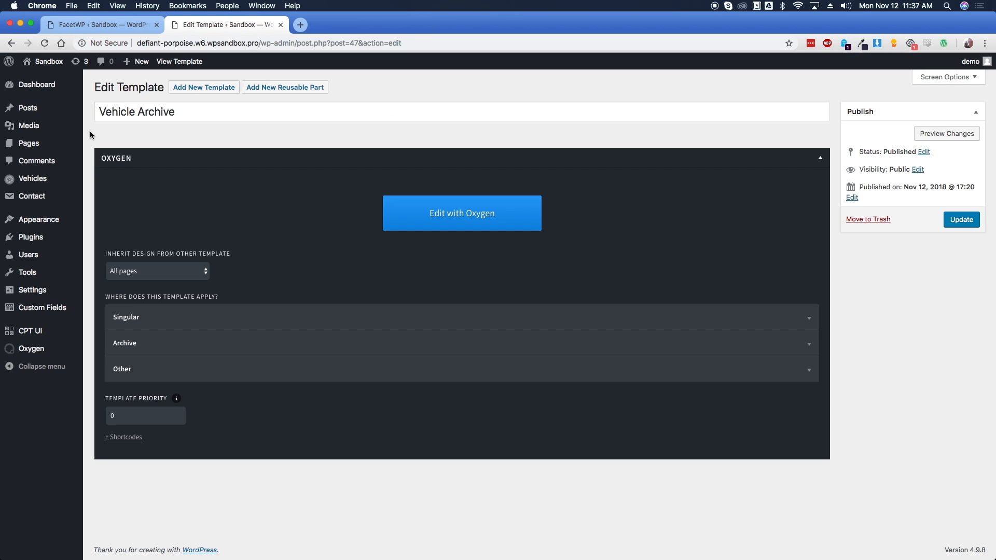
Create and publish a new template titled 'Vehicle Details'
left_click(202, 89)
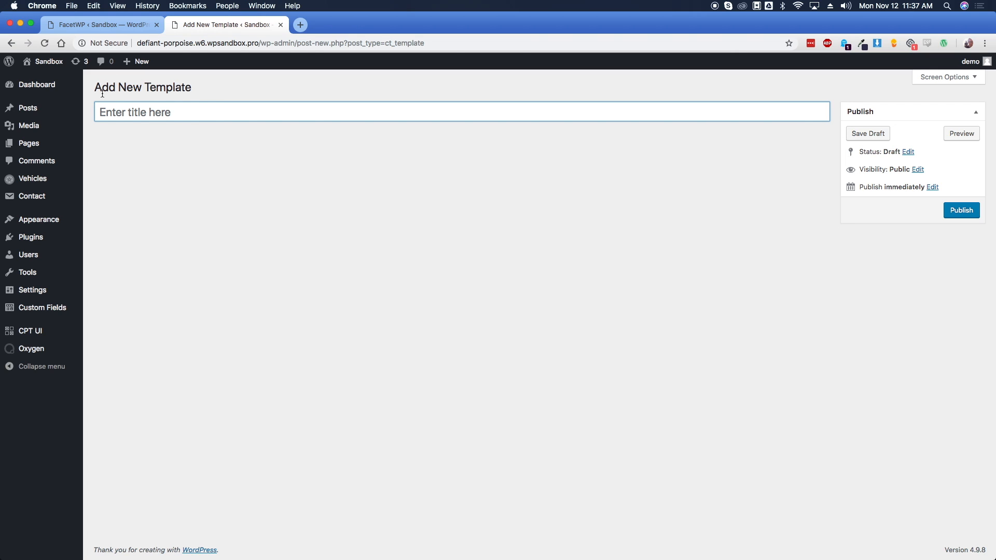
type("Vhhicle DEsc")
key("BackSpace")
key("BackSpace")
key("BackSpace")
type("etails")
left_click(961, 210)
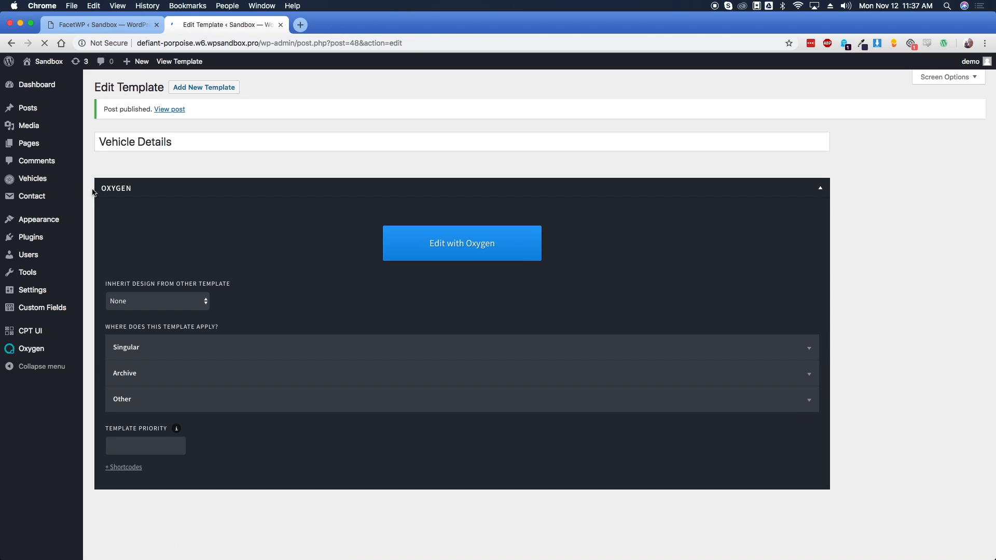
Make it inherit All pages, apply it to singular Vehicles, update, and edit with Oxygen
left_click(192, 302)
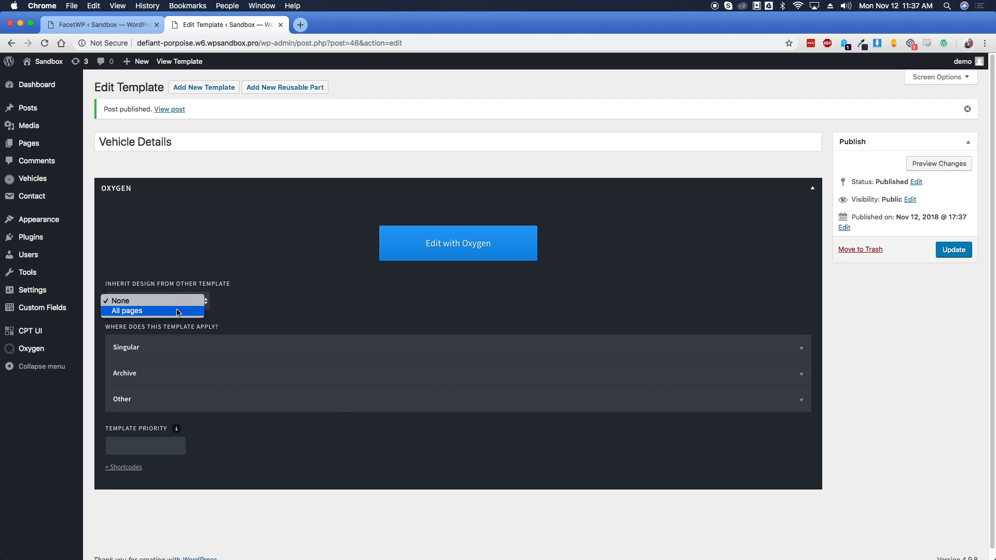
left_click(187, 311)
scroll(92, 285, "down", 1)
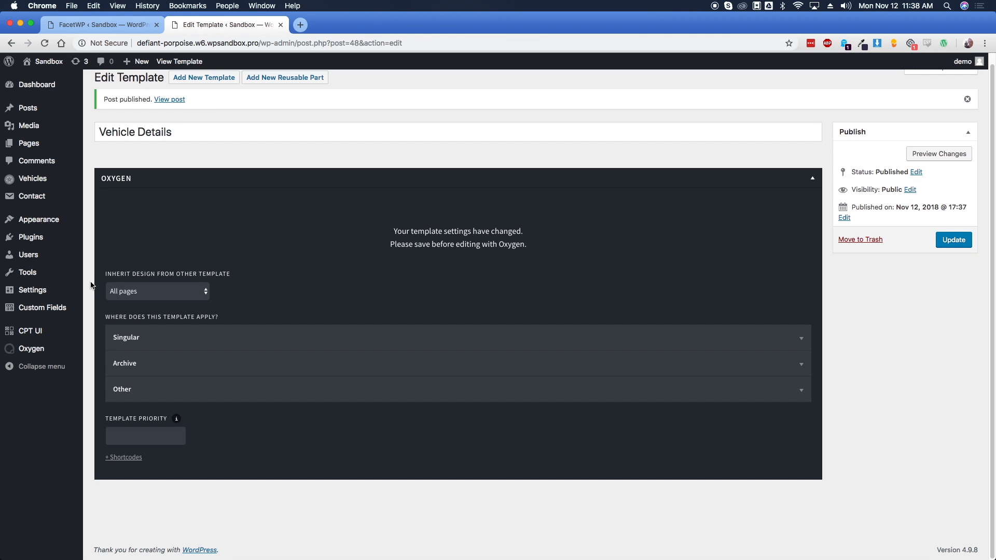
left_click(140, 338)
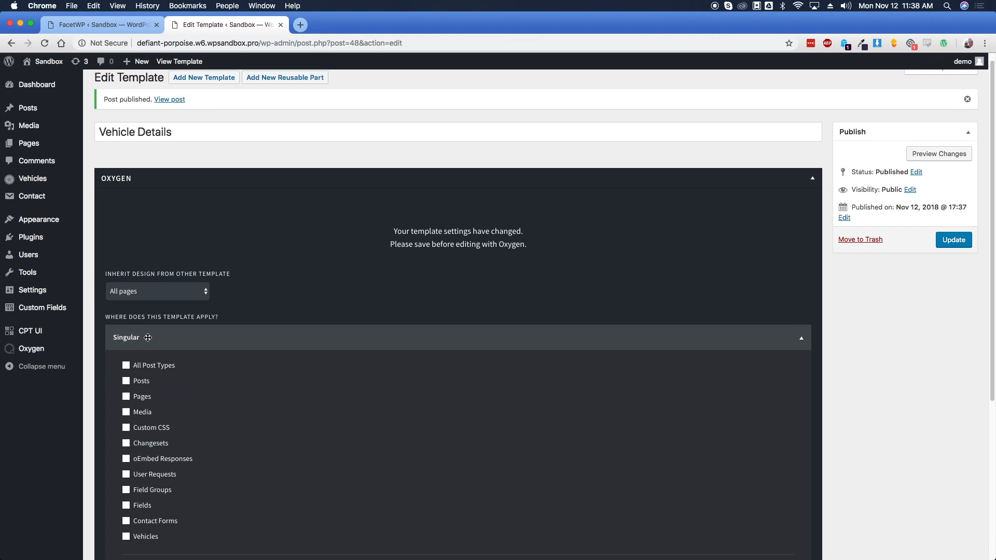
scroll(170, 377, "down", 3)
left_click(149, 464)
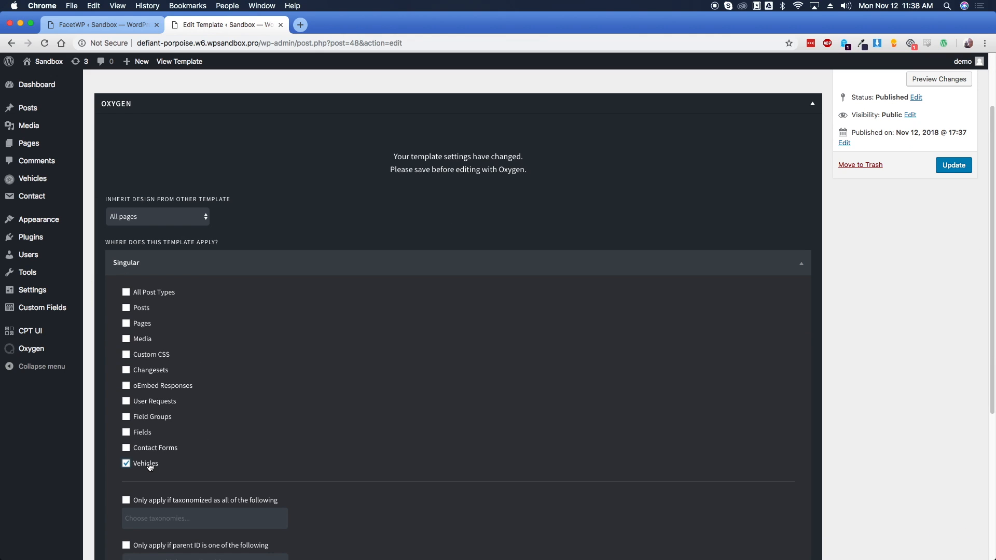
left_click(957, 170)
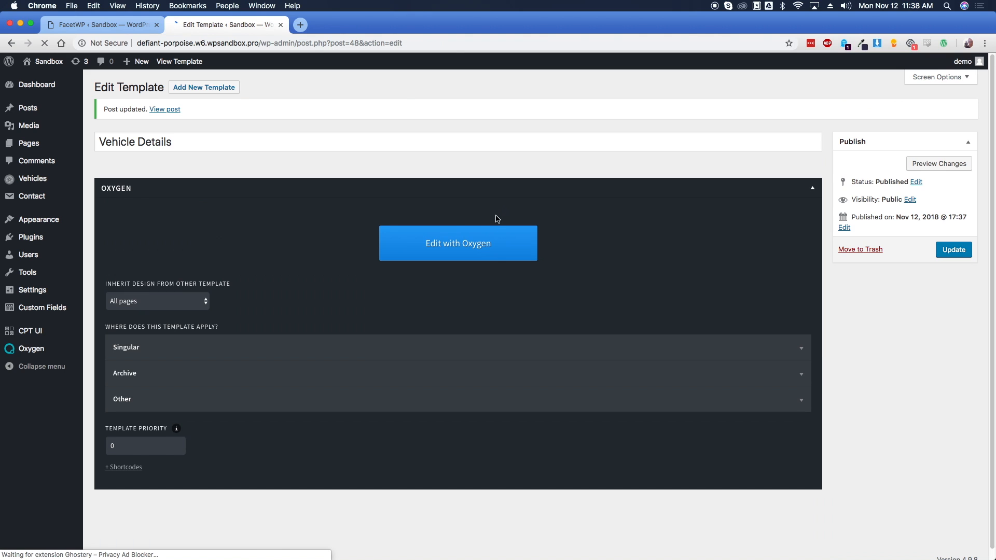
left_click(469, 244)
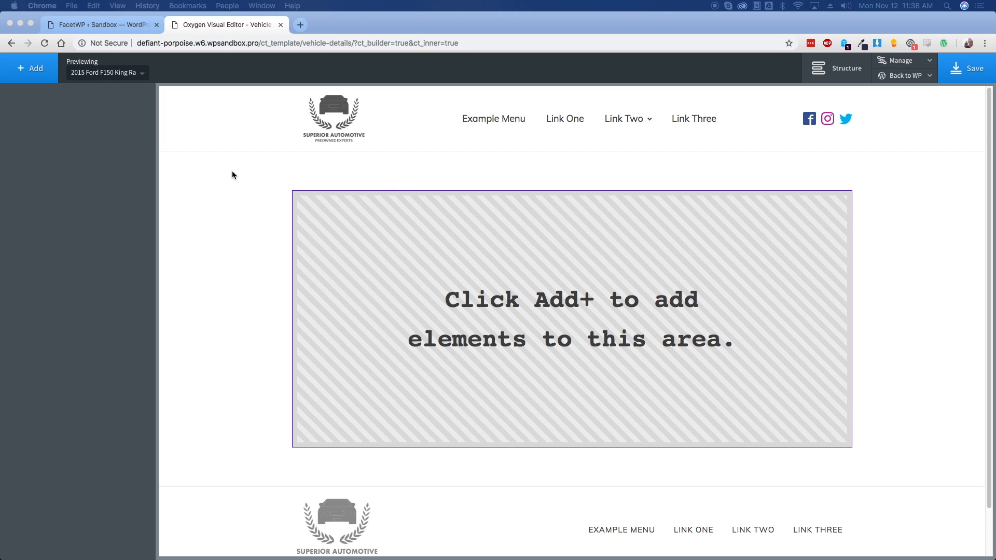
Add a section to the empty template with 0 left and right padding
left_click(33, 69)
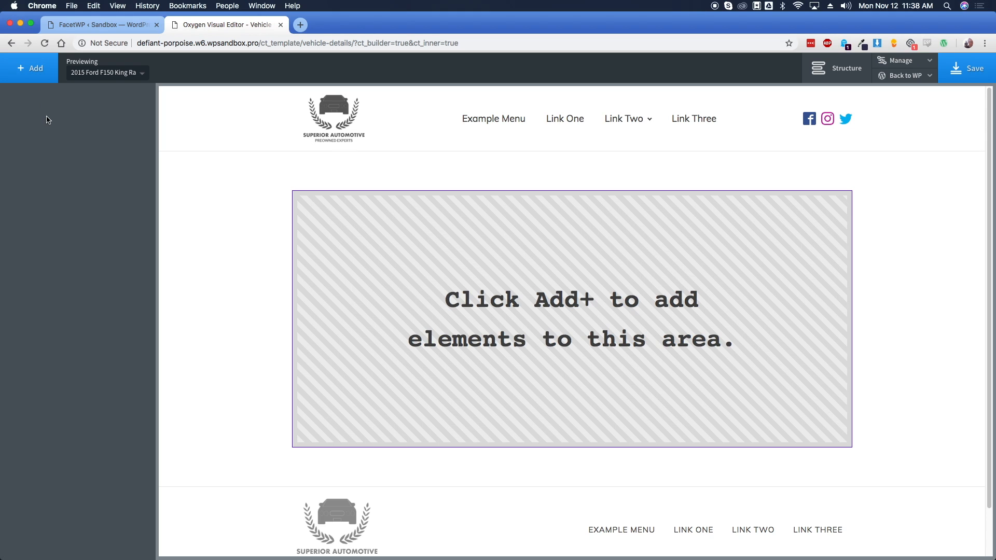
left_click(34, 69)
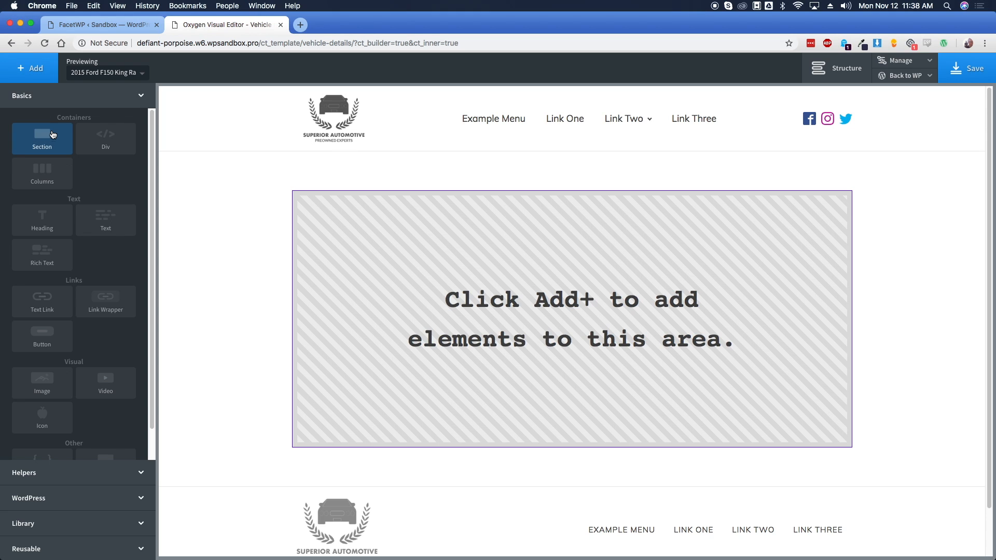
left_click(50, 135)
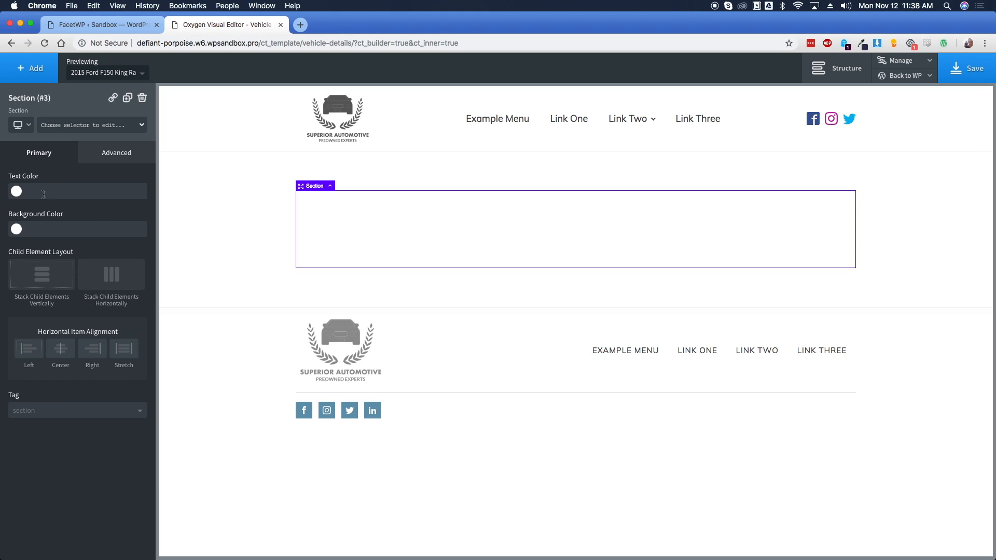
left_click(106, 157)
left_click(52, 204)
left_click(35, 229)
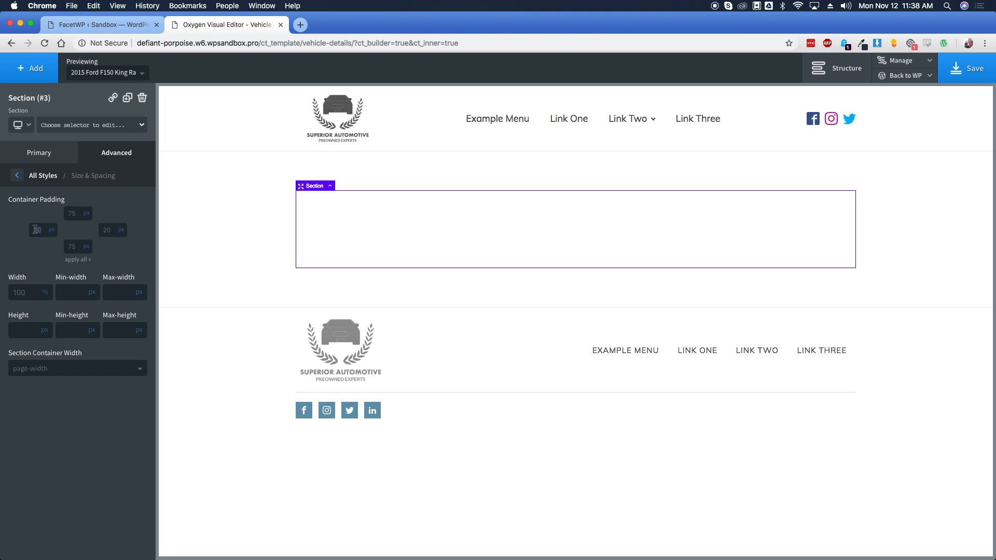
type("0")
left_click(107, 229)
type("0")
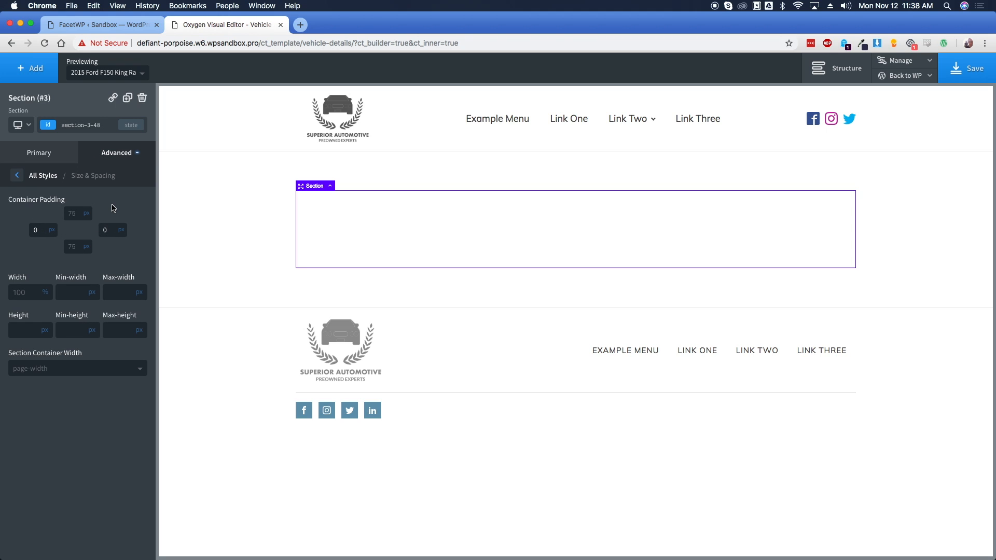
left_click(54, 156)
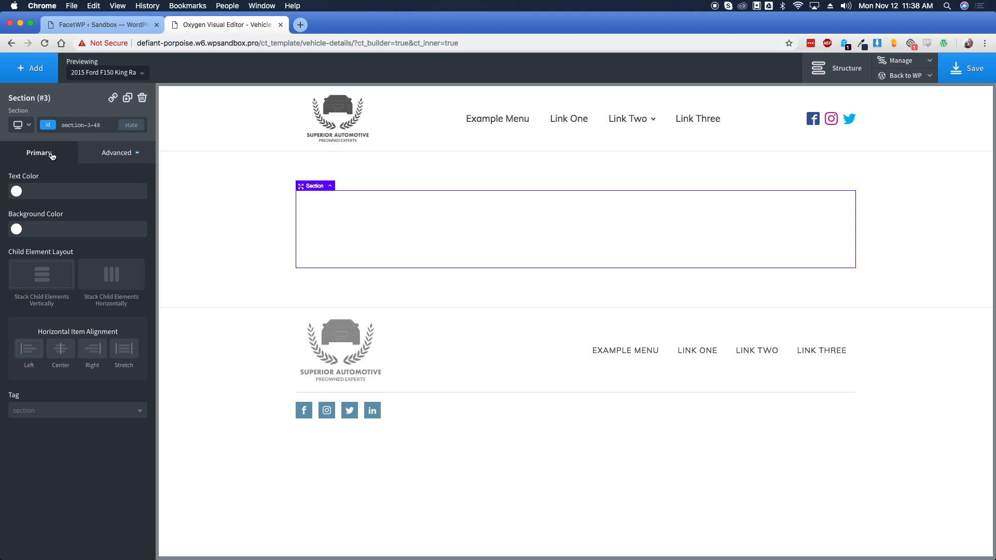
Add a 100%-wide div with a Slate Blue background and white text colour
left_click(31, 68)
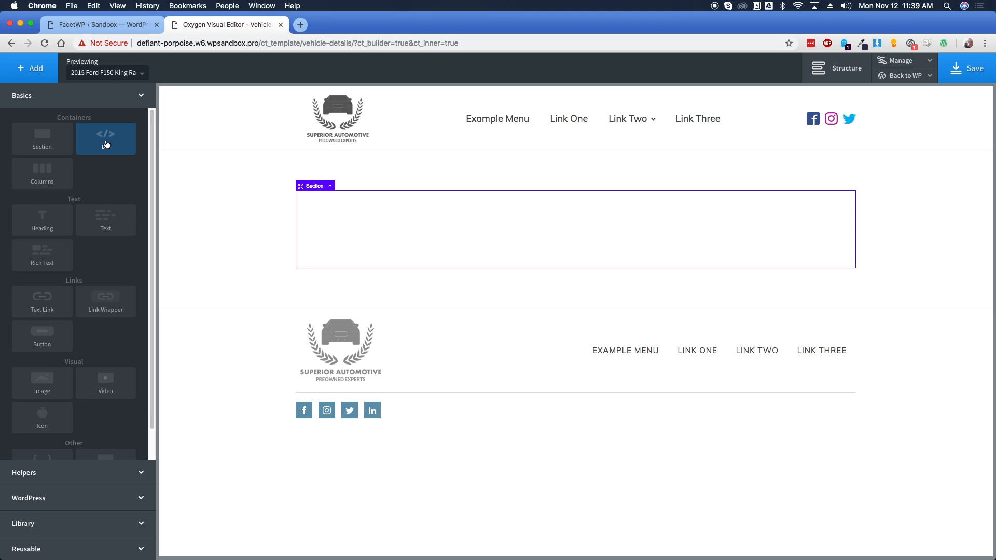
left_click(106, 144)
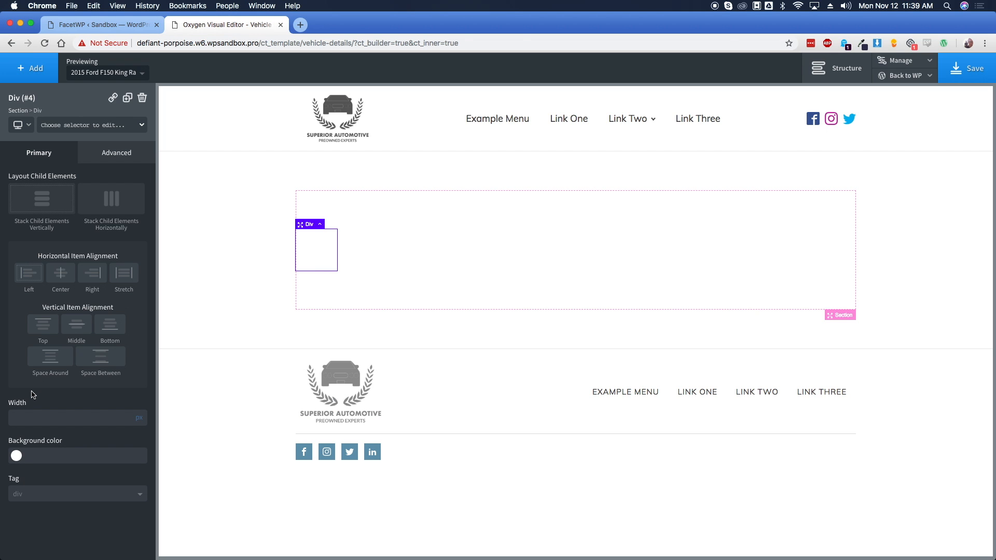
left_click(139, 413)
type("100")
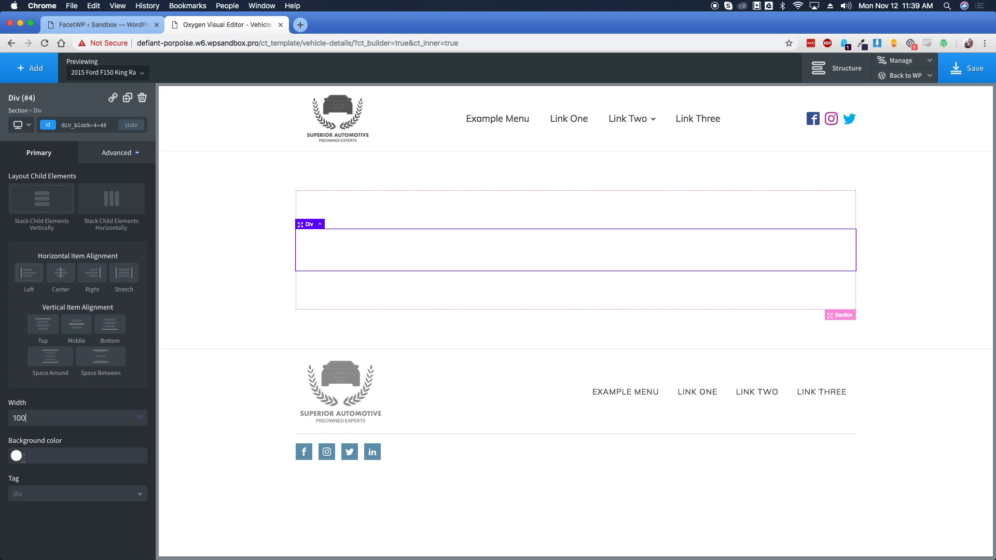
left_click(23, 458)
left_click(21, 531)
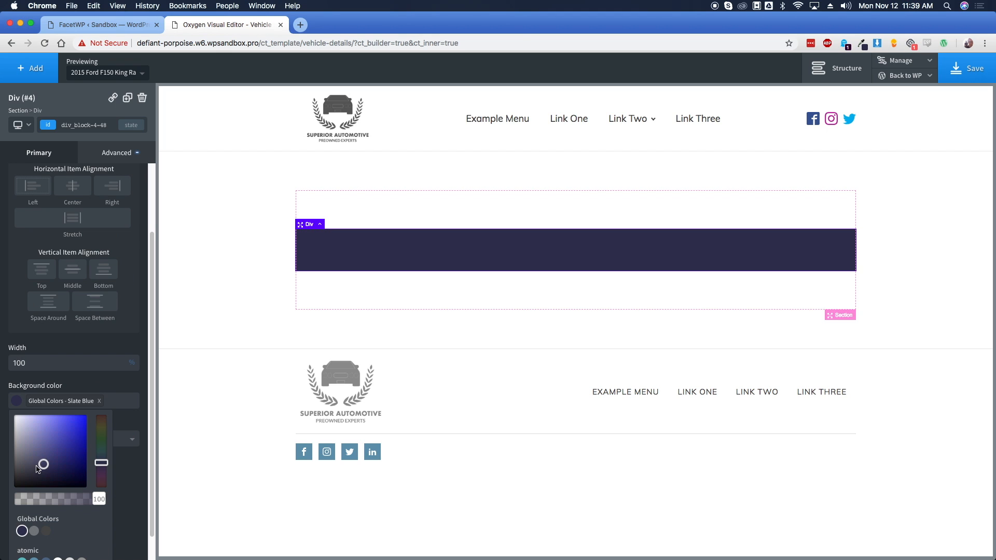
left_click(73, 352)
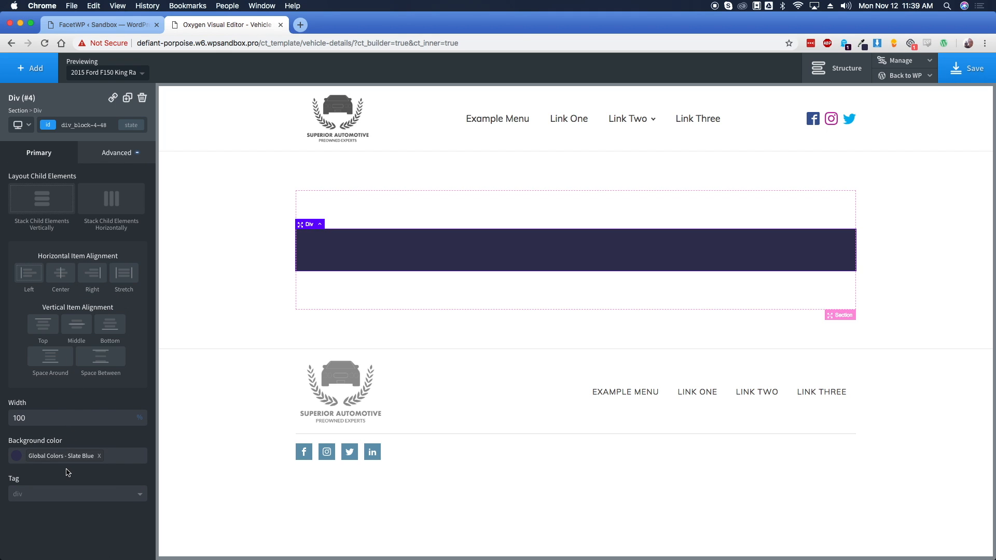
left_click(125, 153)
left_click(85, 265)
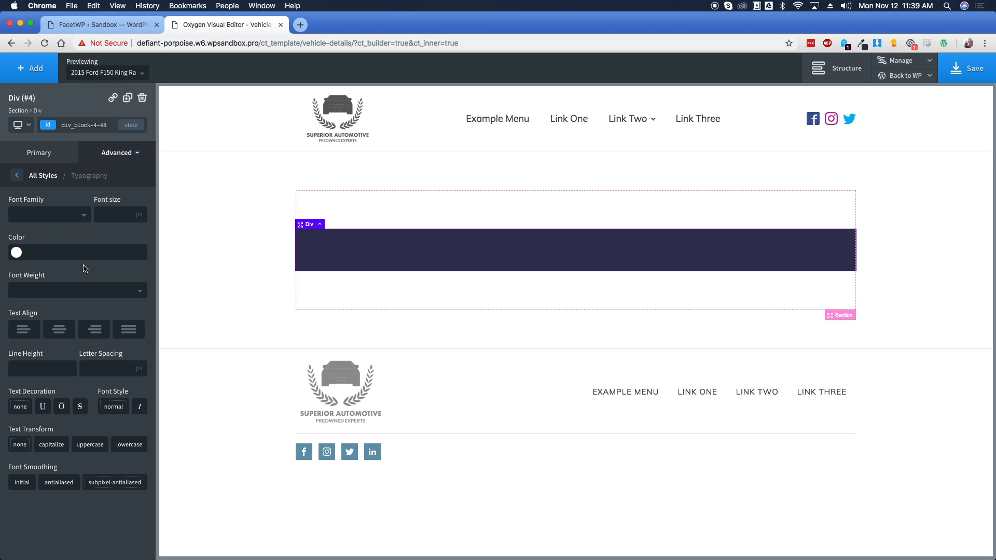
left_click(22, 253)
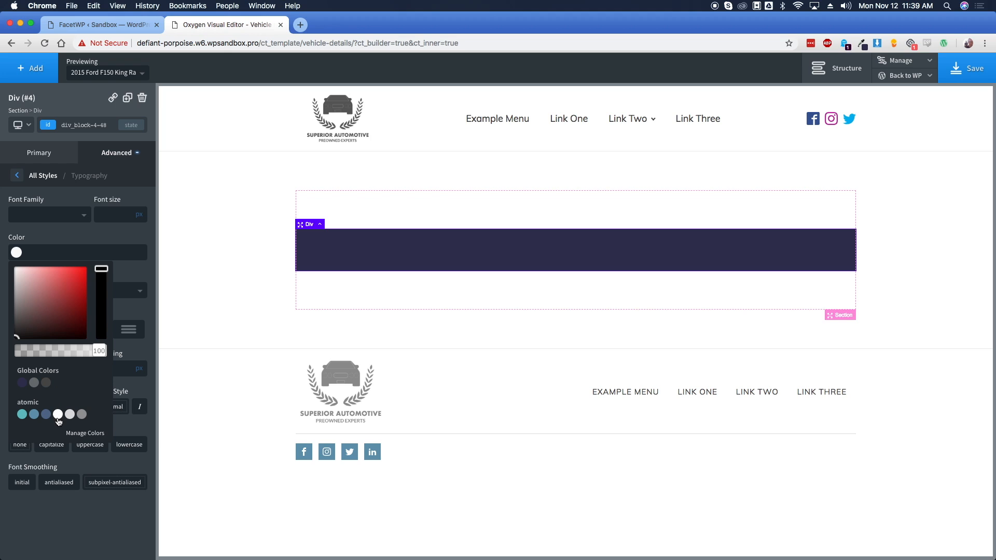
left_click(58, 417)
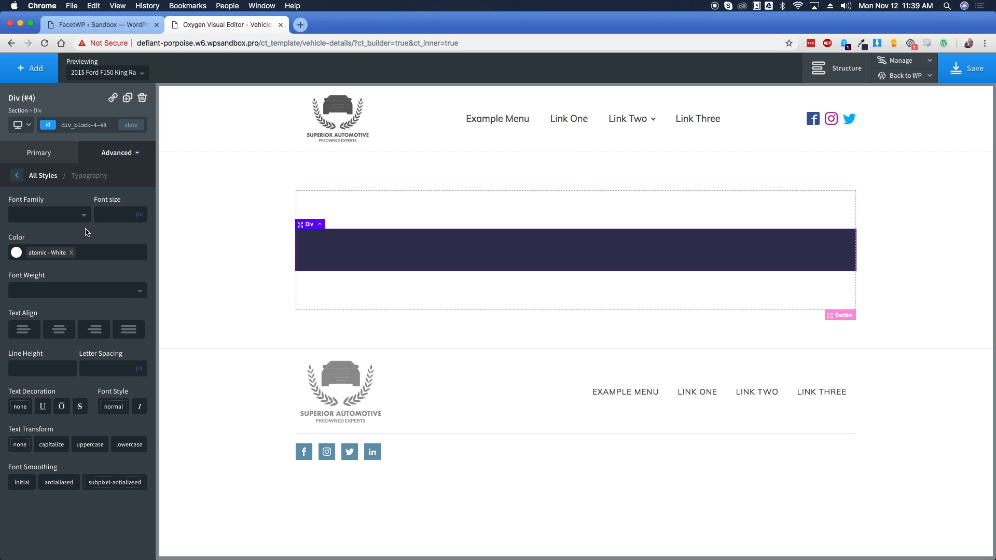
left_click(41, 75)
Add a heading in the blue div that shows the dynamic Post Title
left_click(47, 213)
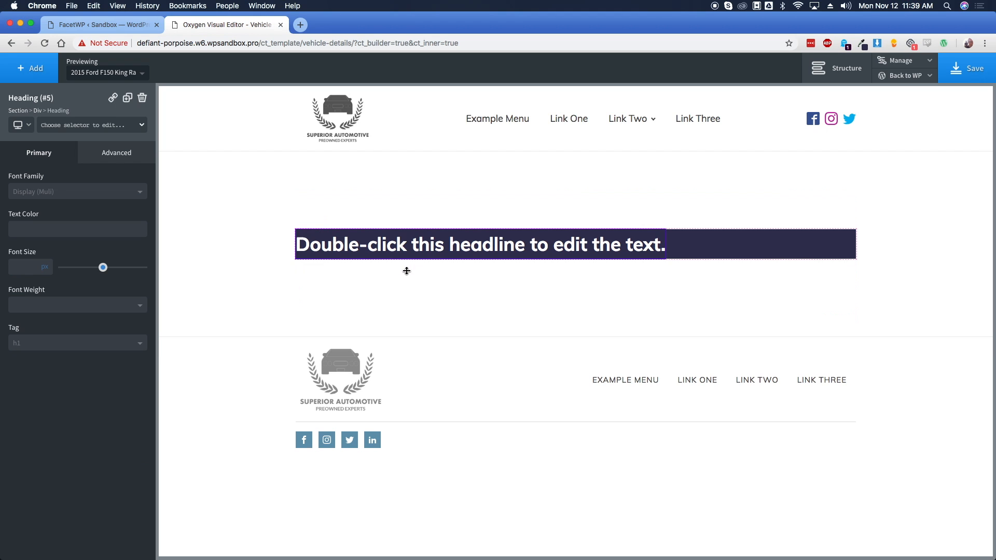
double_click(413, 245)
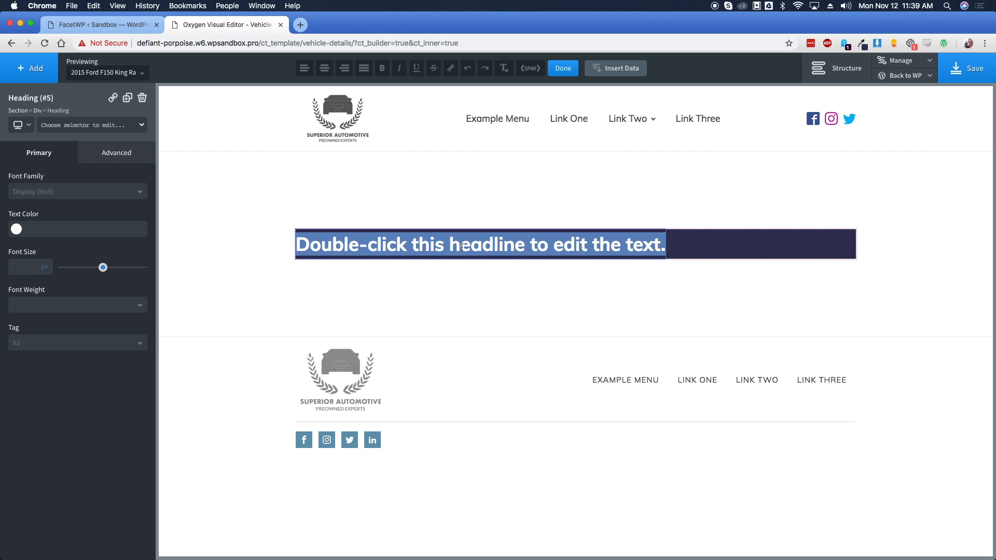
left_click(618, 74)
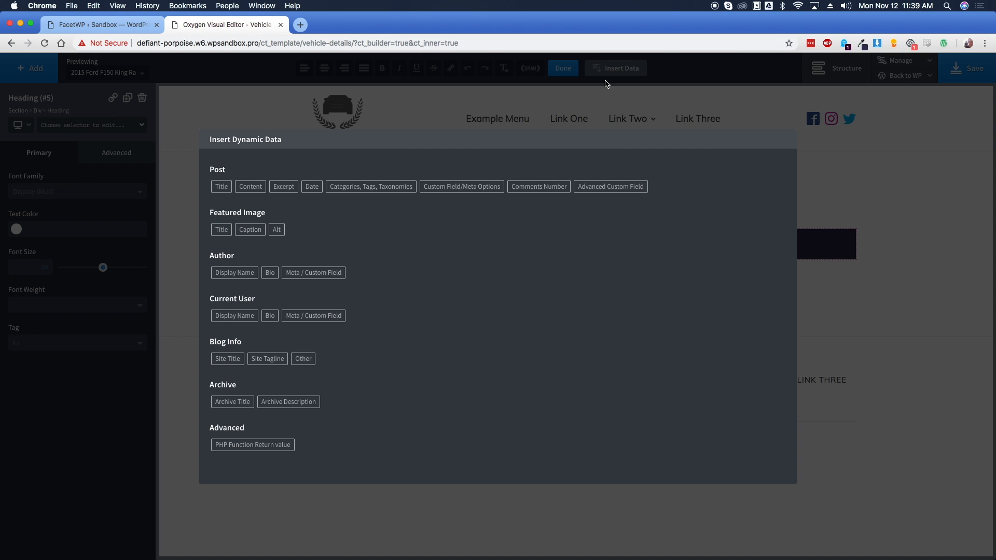
left_click(221, 187)
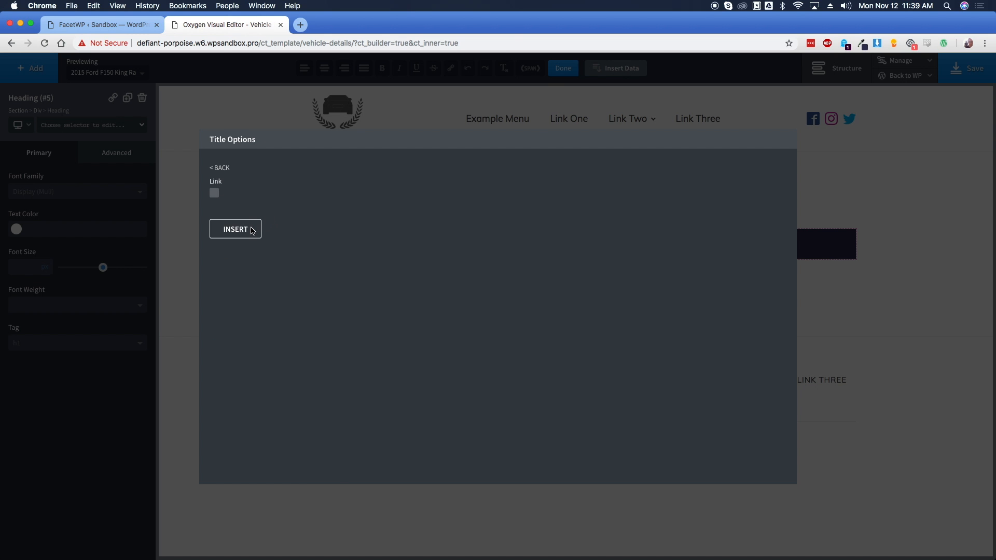
left_click(252, 228)
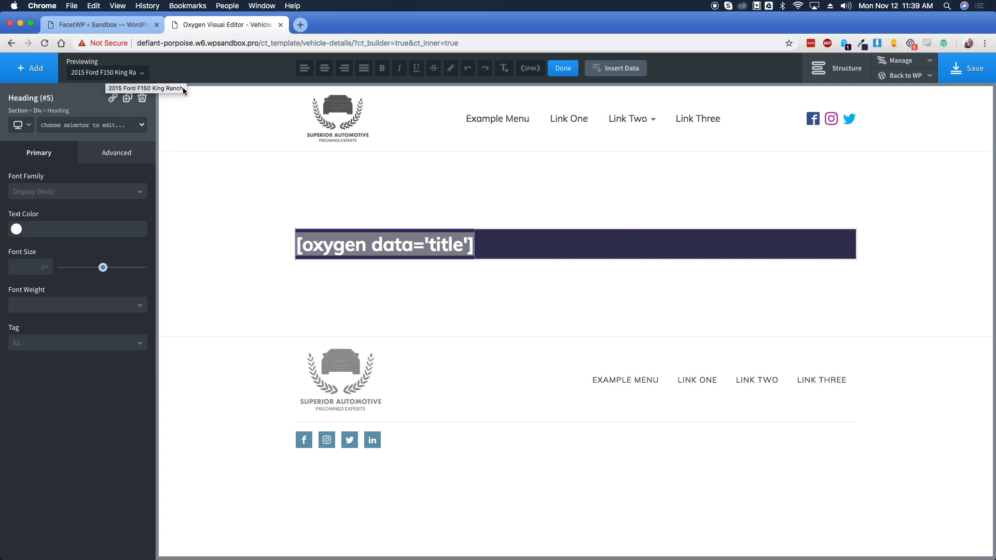
left_click(544, 247)
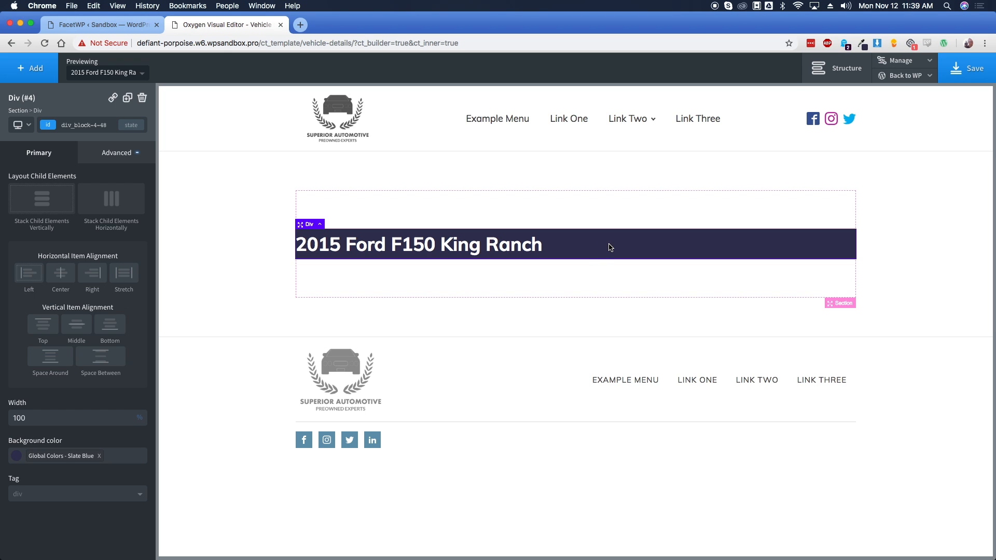
Give the blue div 25 px padding on all four sides
left_click(116, 152)
left_click(83, 209)
type("25")
left_click(42, 259)
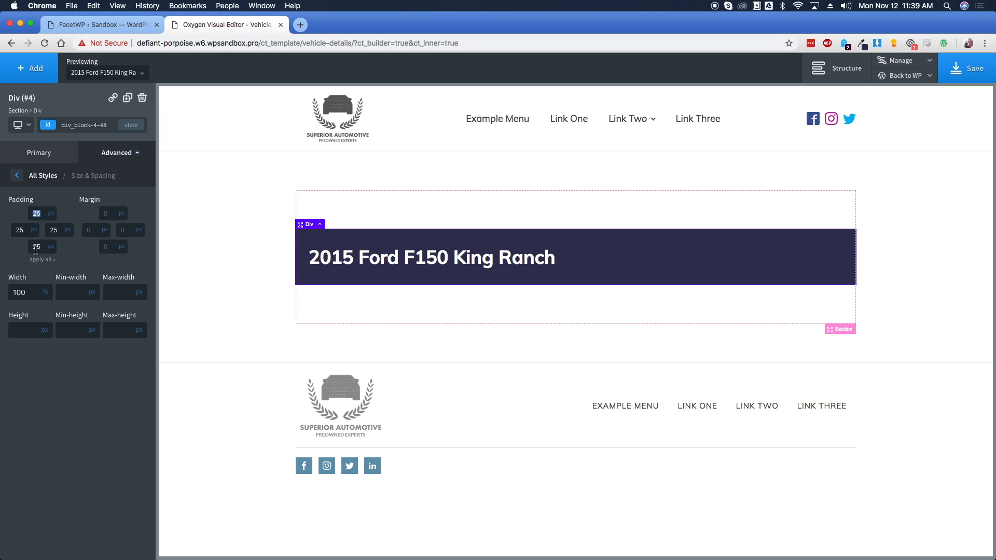
left_click(358, 263)
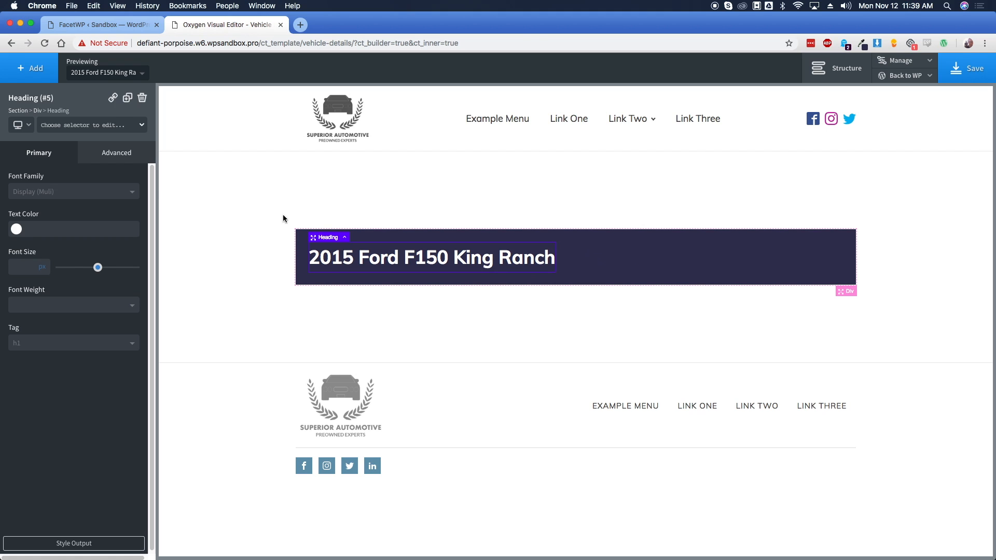
left_click(29, 68)
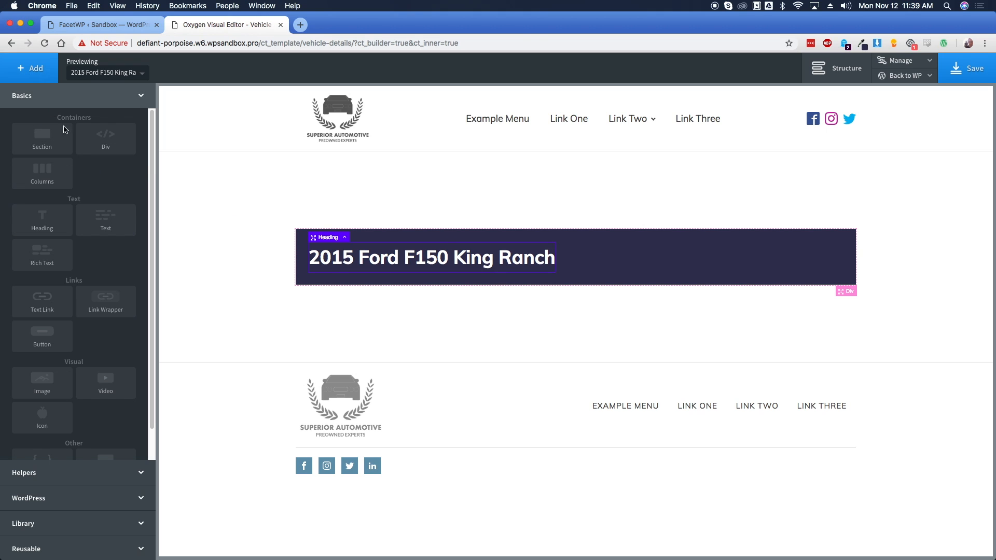
Add a text block under the heading that shows the Price custom field
left_click(105, 226)
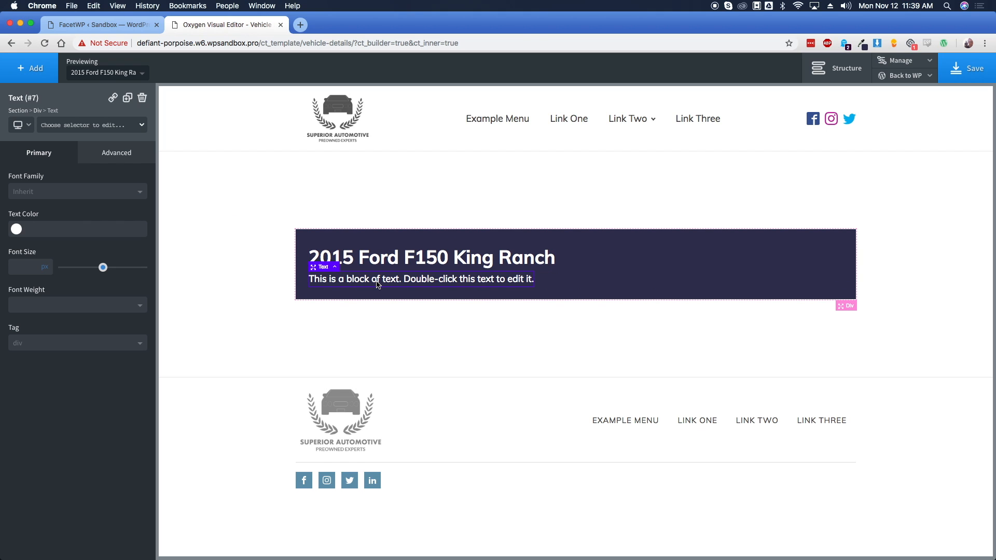
double_click(376, 283)
left_click(612, 72)
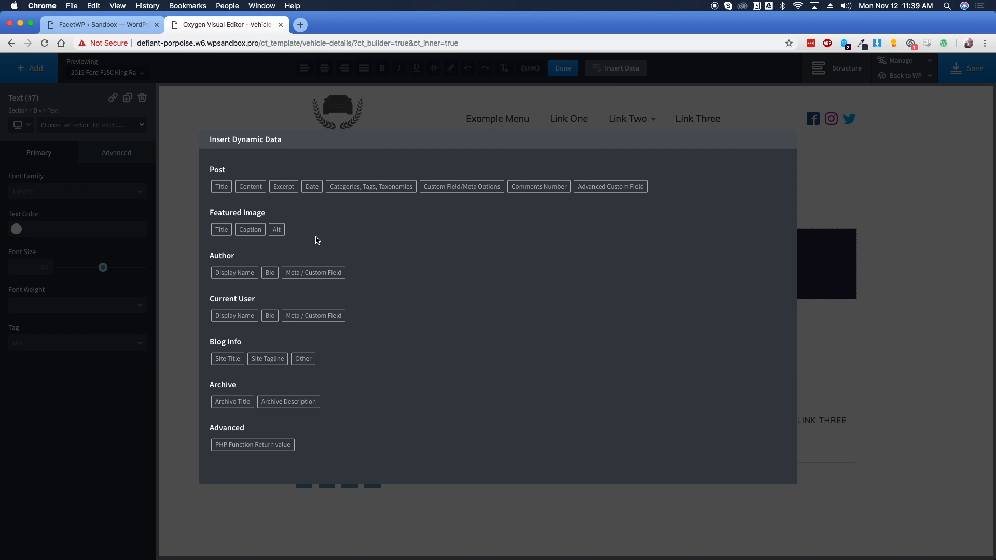
left_click(593, 190)
left_click(229, 196)
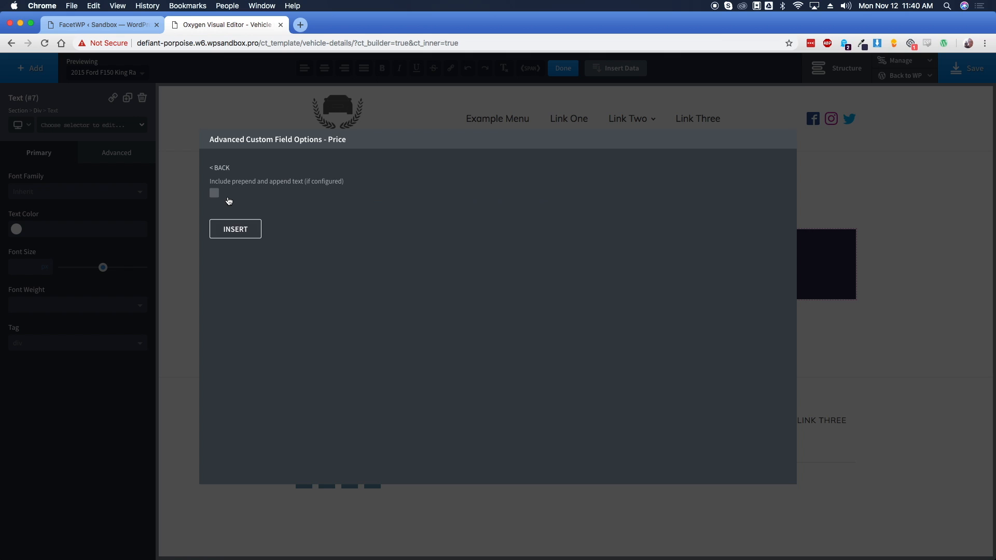
left_click(236, 229)
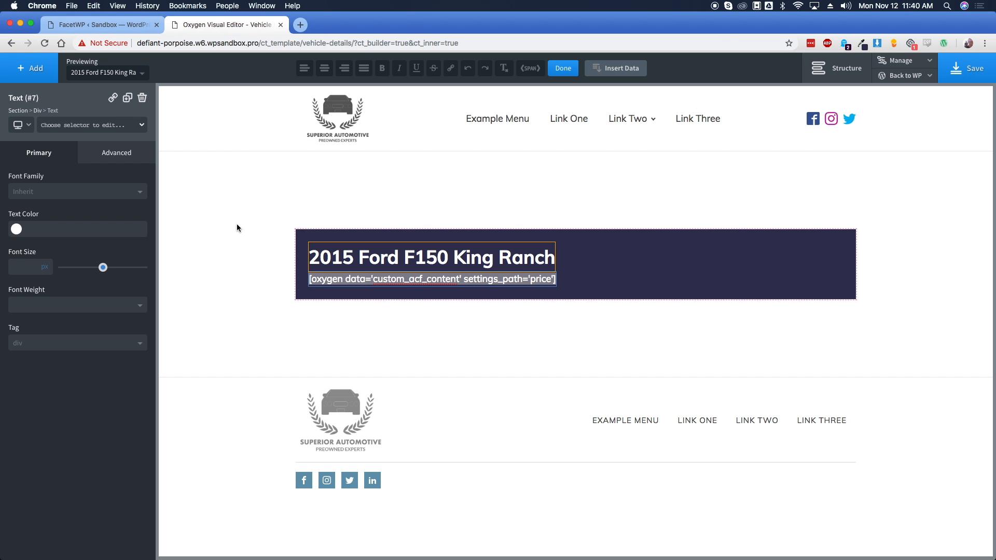
left_click(601, 278)
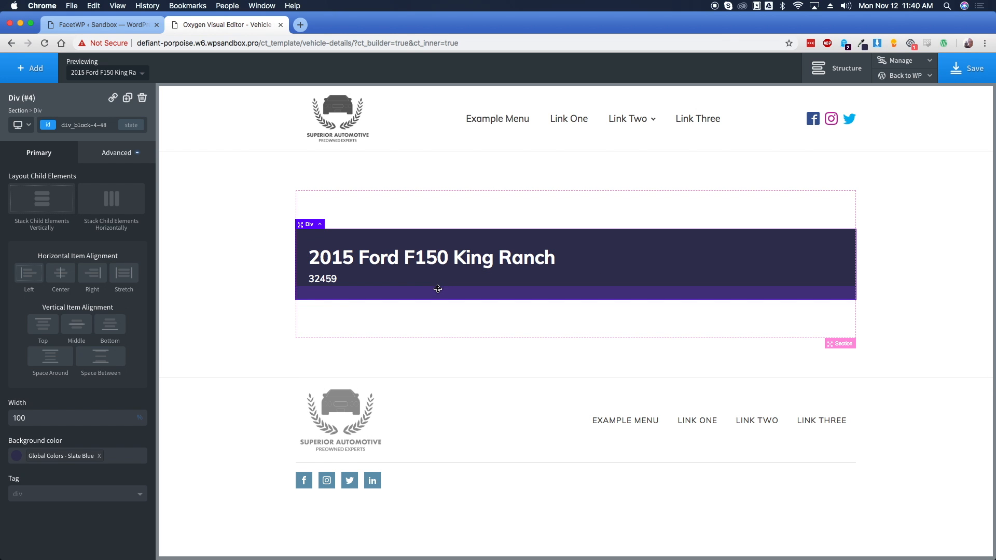
left_click(324, 283)
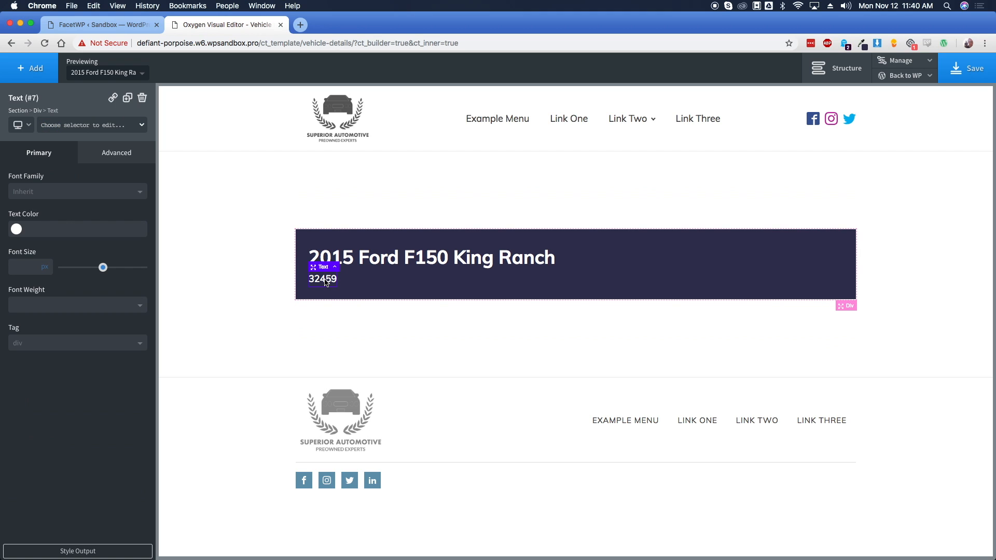
Duplicate the price text and change it to the Mileage field followed by 'miles'
left_click(127, 98)
double_click(330, 294)
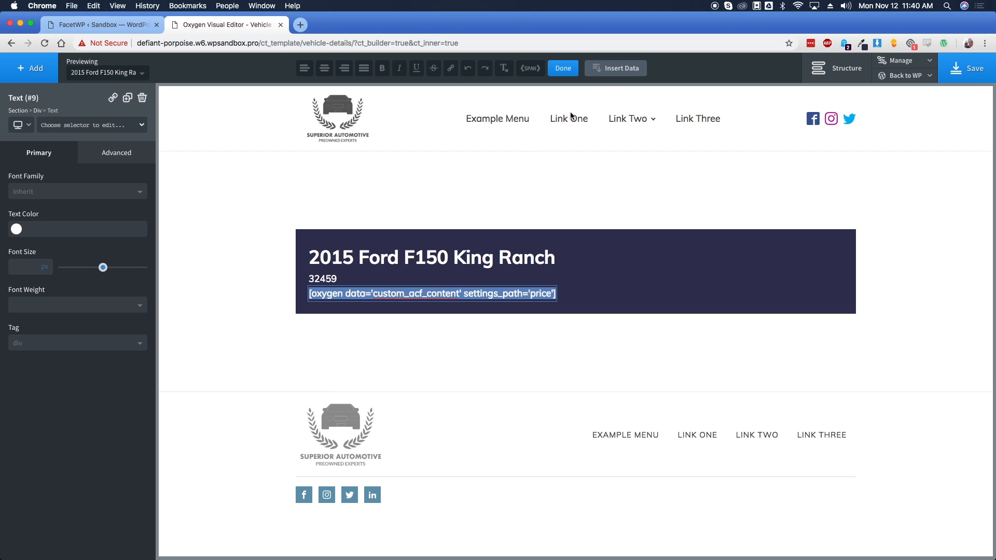
left_click(612, 69)
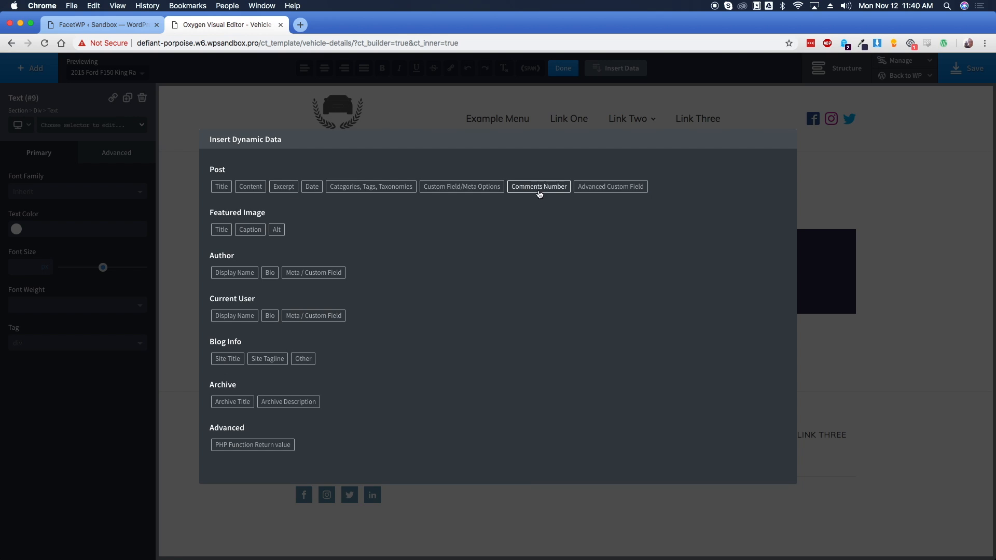
left_click(610, 188)
left_click(309, 198)
left_click(241, 229)
left_click(498, 294)
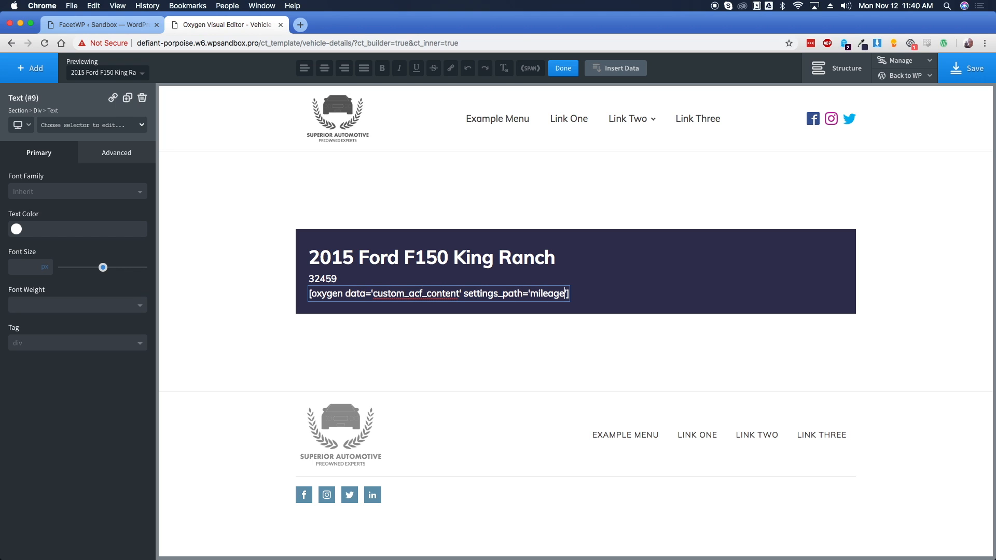
type("miles")
left_click(542, 282)
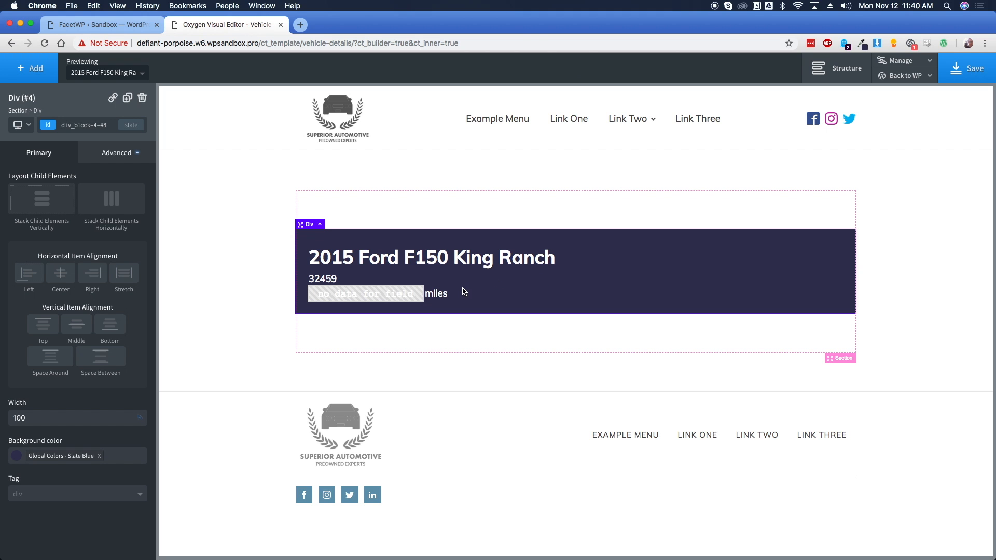
double_click(325, 281)
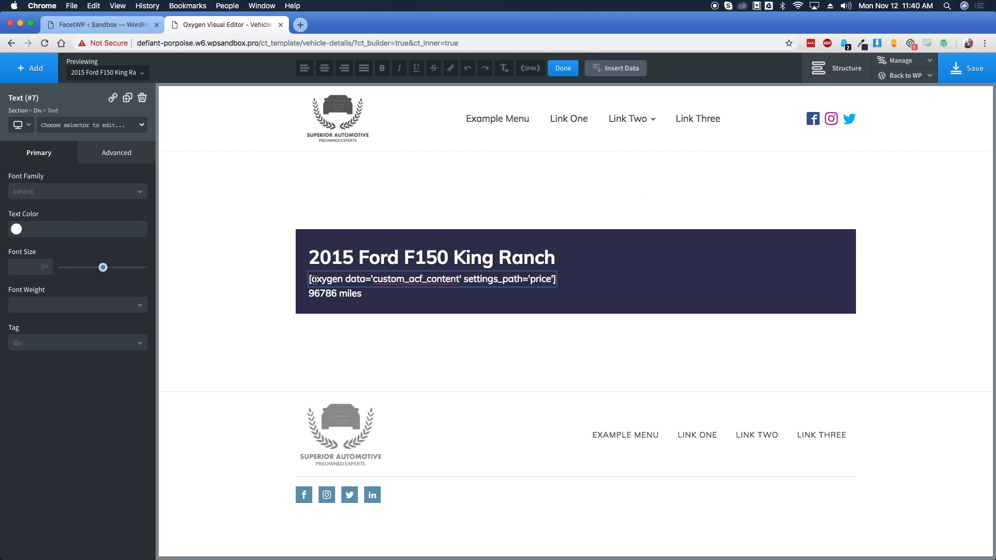
left_click(438, 295)
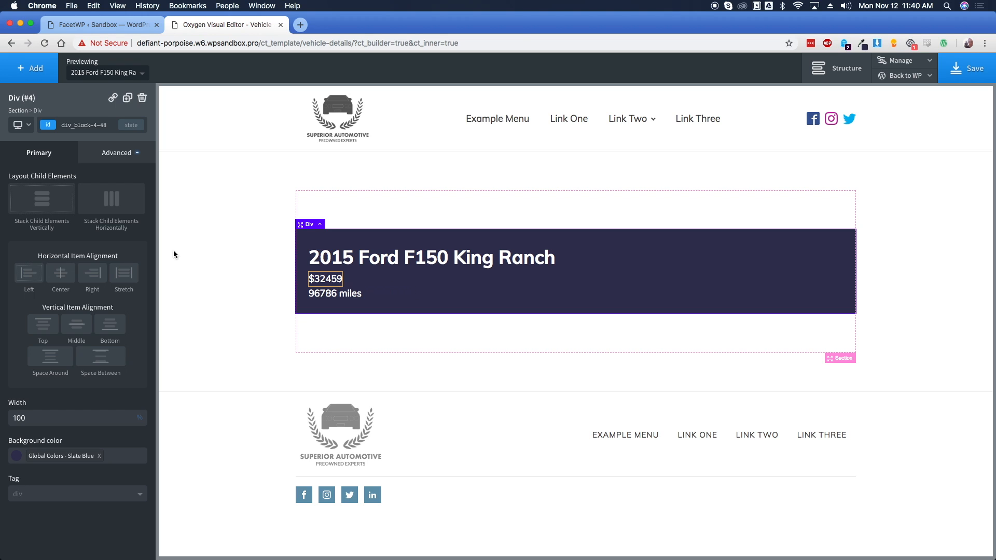
Lay out the banner horizontally, vertically centred, with space between items
left_click(111, 208)
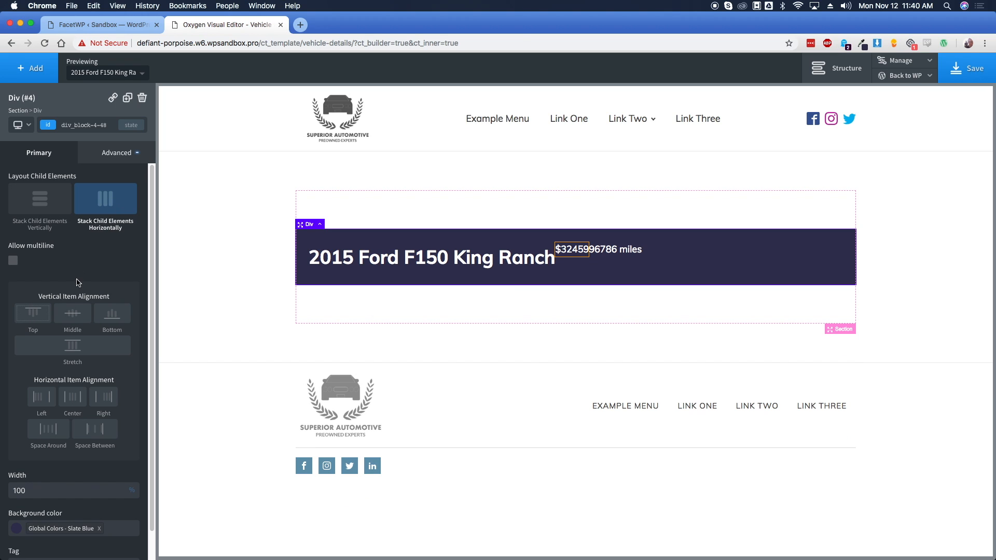
left_click(73, 318)
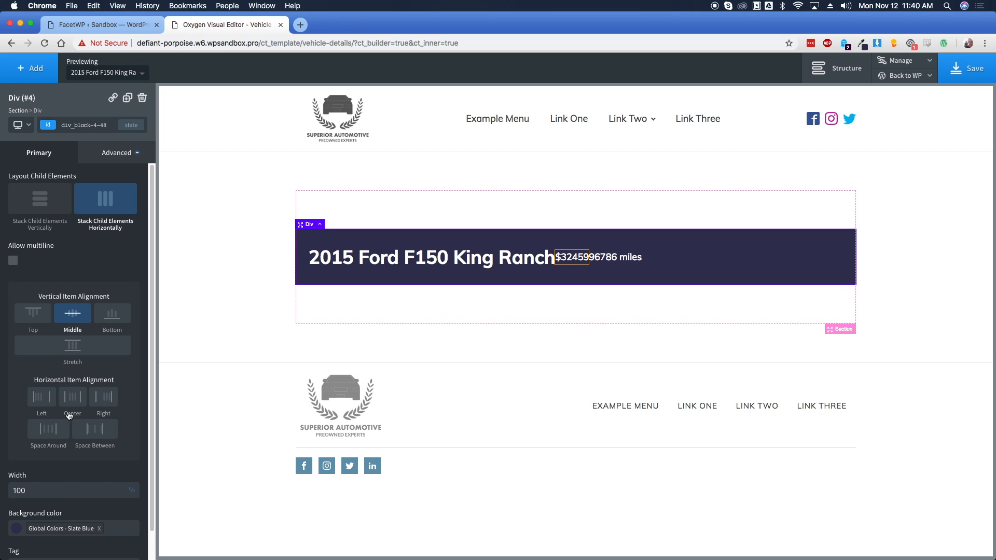
left_click(90, 434)
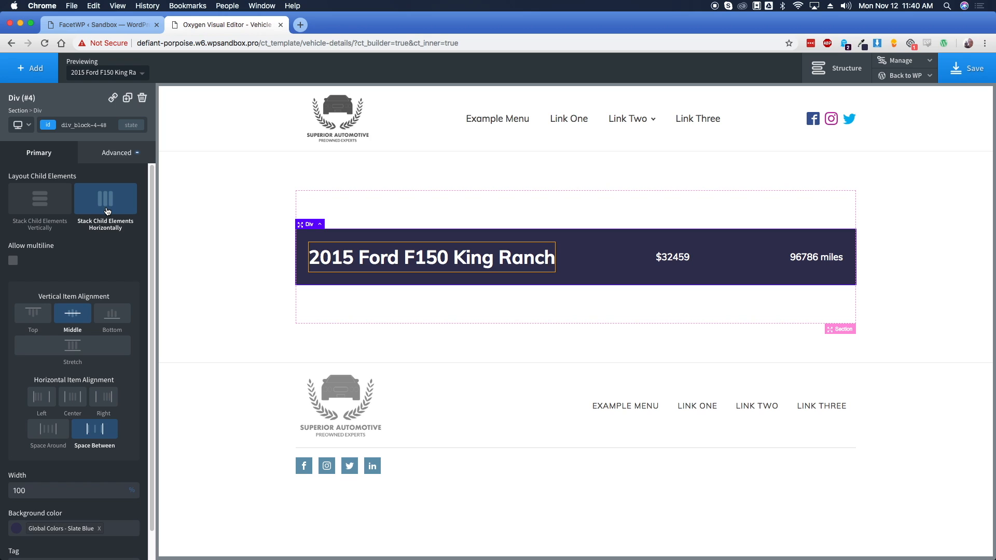
Wrap the price text in a new div and move the mileage text into it
left_click(835, 69)
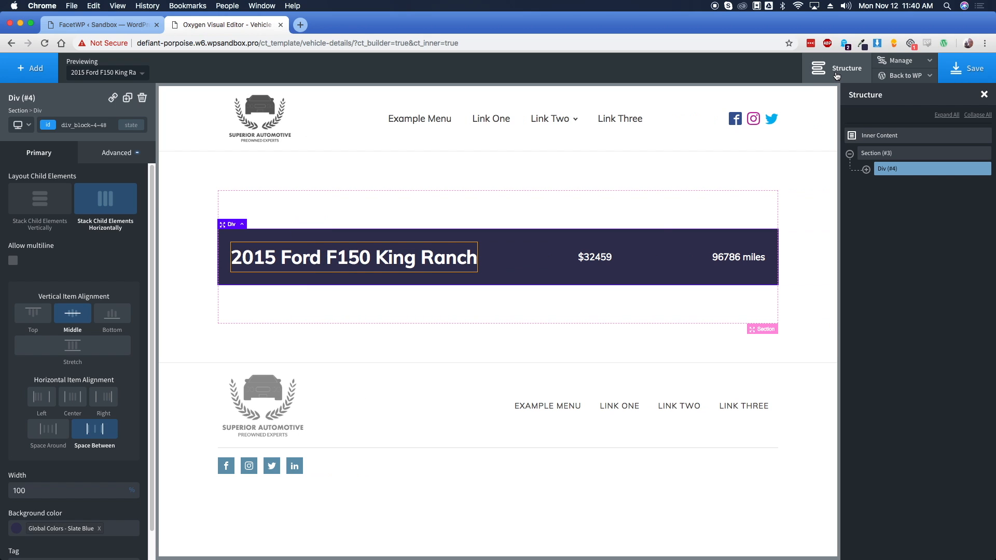
left_click(596, 259)
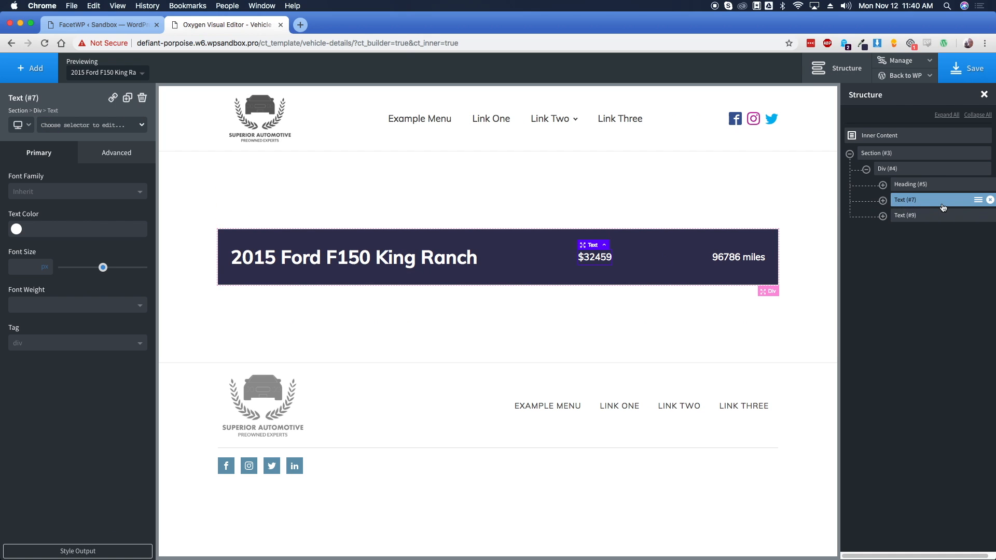
left_click(978, 201)
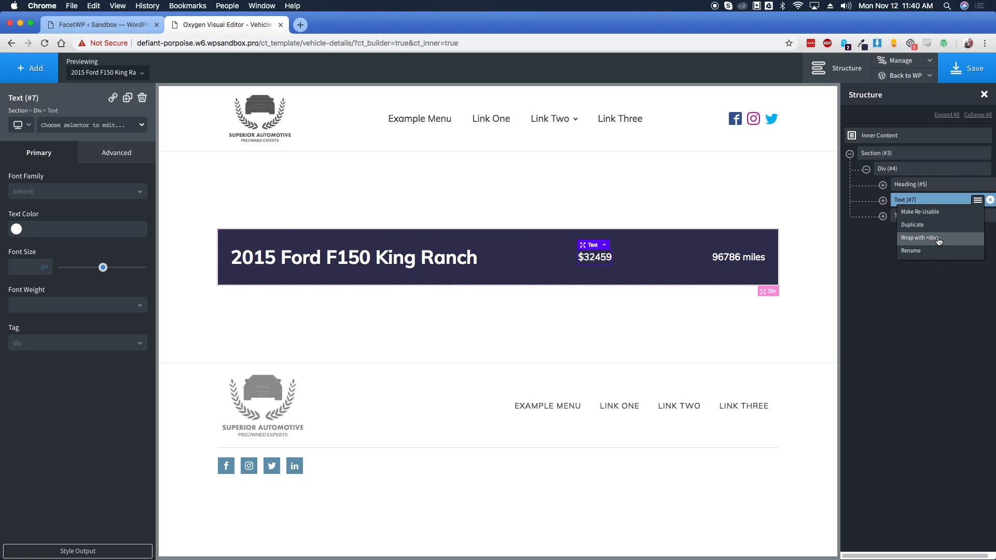
left_click(939, 241)
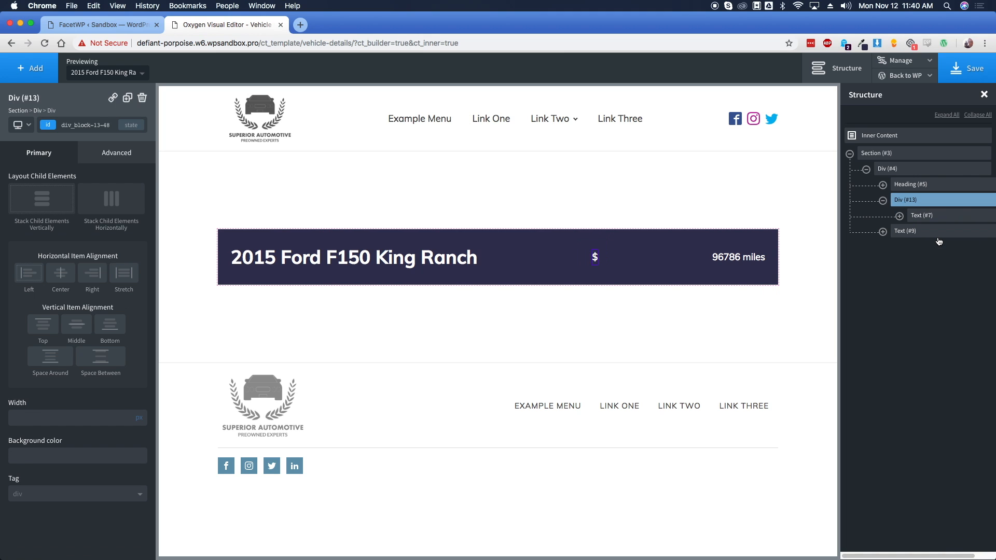
left_click(907, 234)
left_click_drag(906, 235, 928, 235)
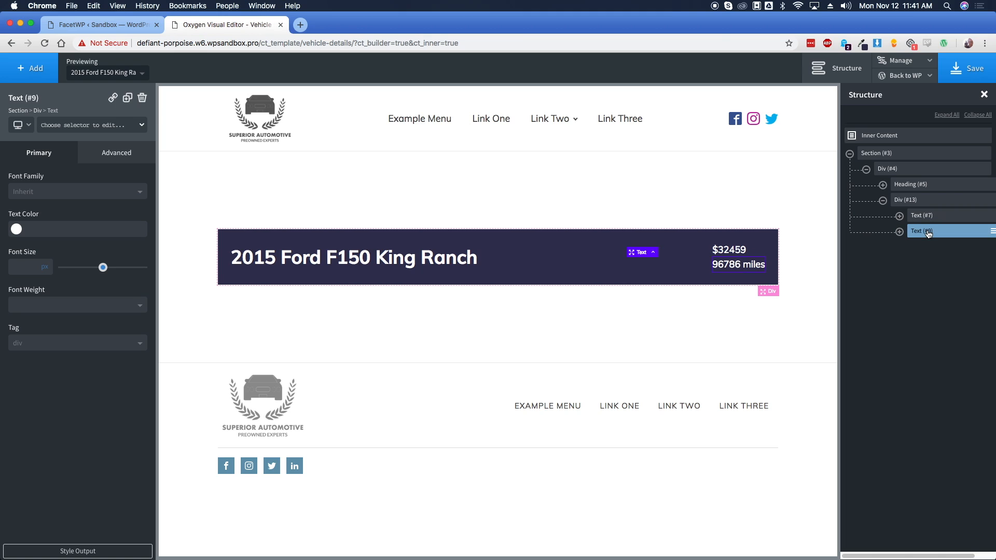
left_click(760, 247)
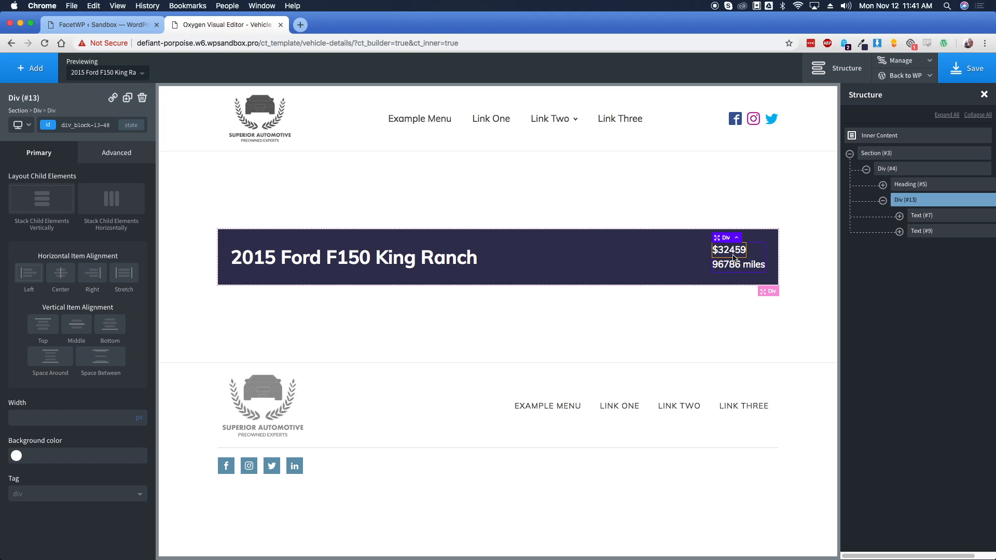
Give the price-and-mileage div 15 px padding on all sides and right-align it
left_click(123, 165)
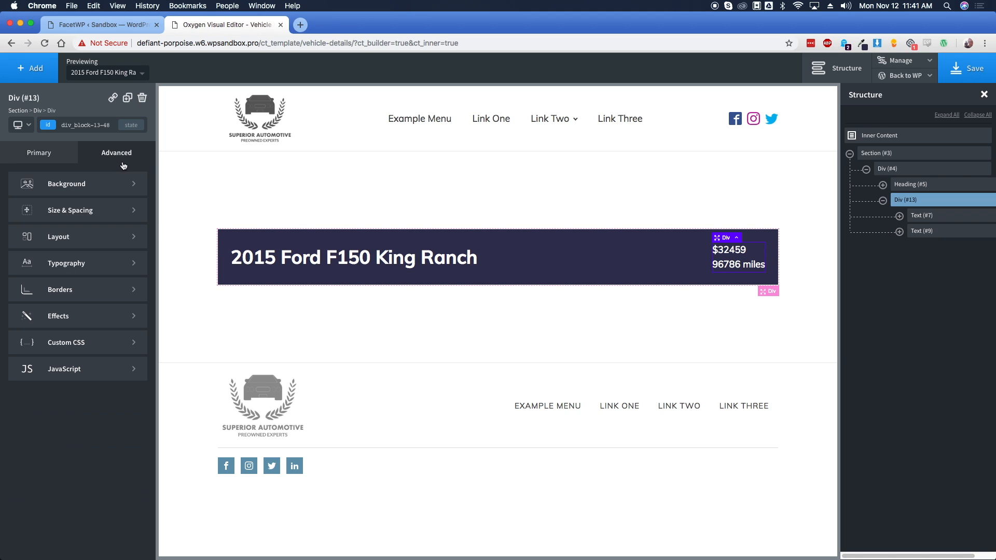
left_click(85, 212)
left_click(36, 213)
type("15")
left_click(39, 264)
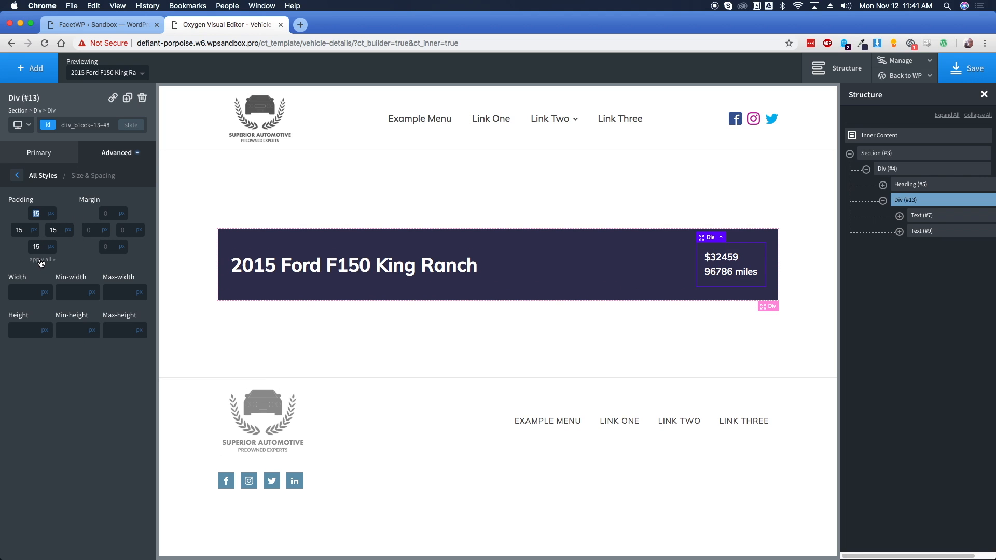
left_click(58, 159)
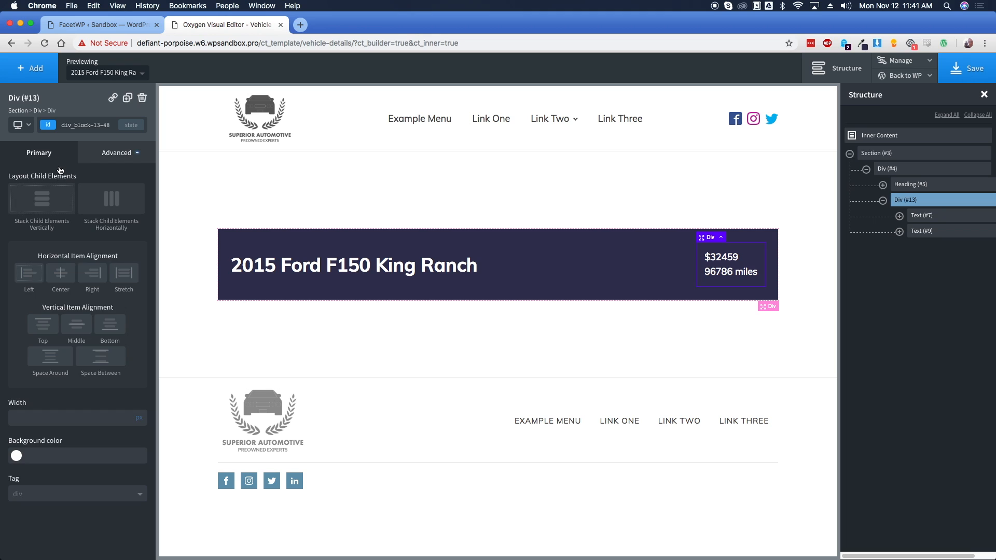
left_click(92, 277)
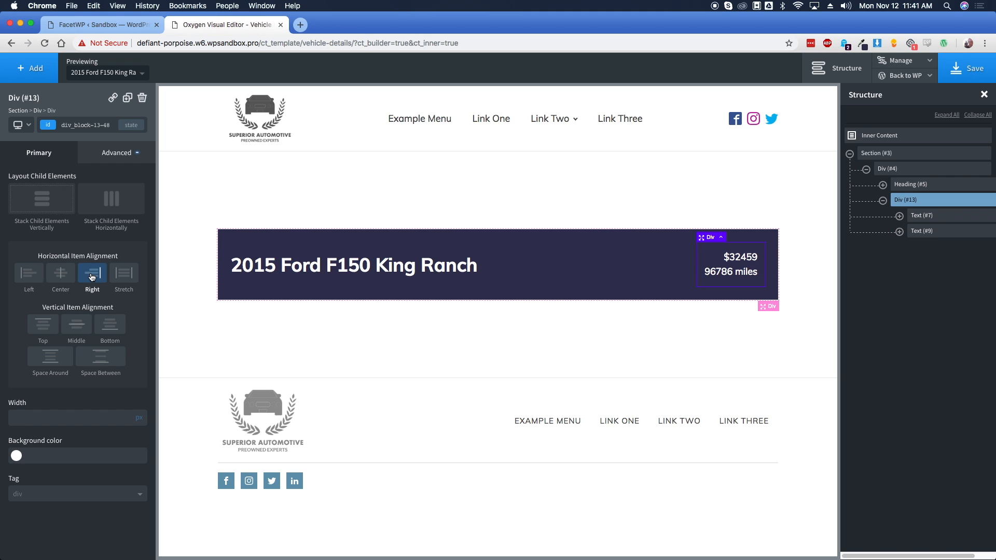
left_click(747, 263)
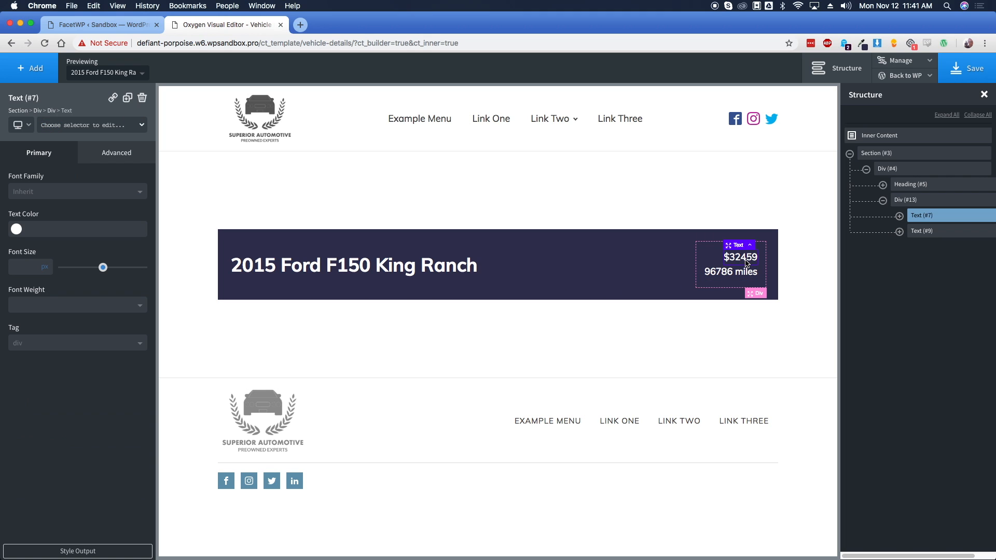
Enlarge the price font size and set the mileage font size to 20 px
left_click_drag(102, 268, 87, 273)
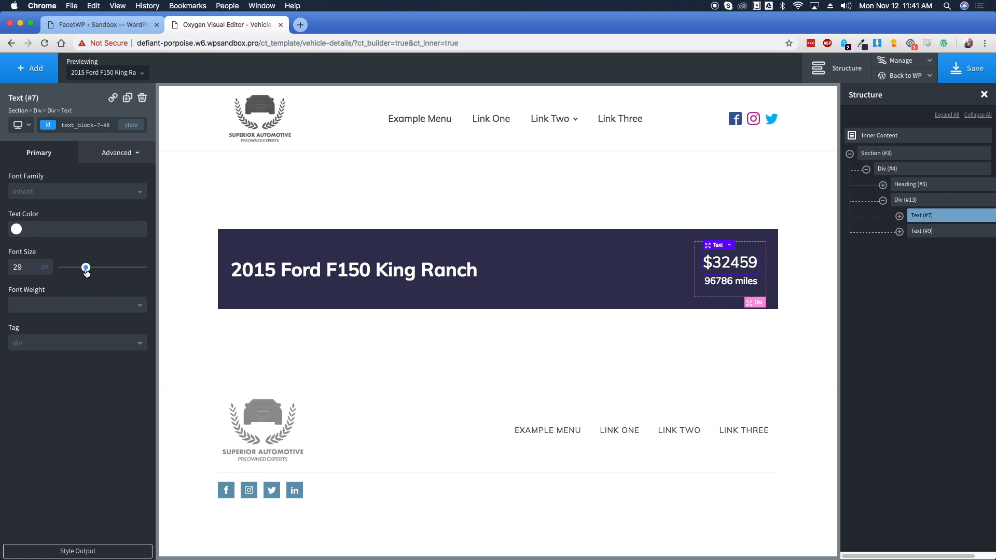
left_click(725, 285)
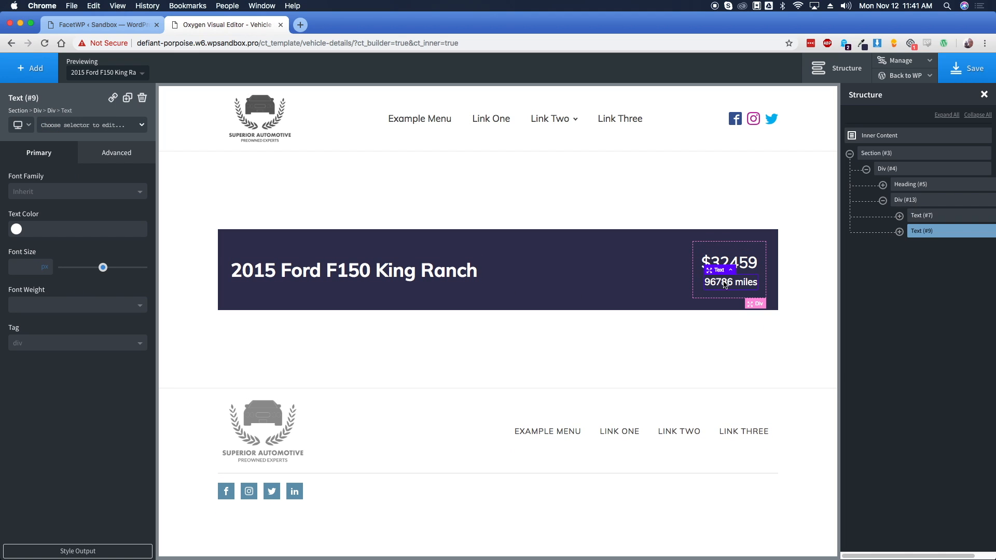
left_click(27, 267)
type("28")
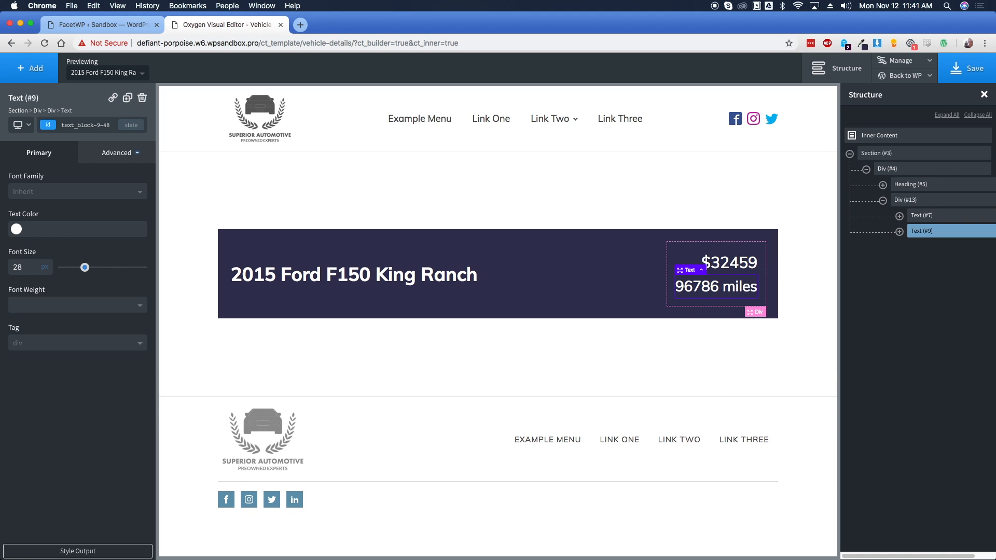
double_click(27, 267)
type("26")
left_click(595, 269)
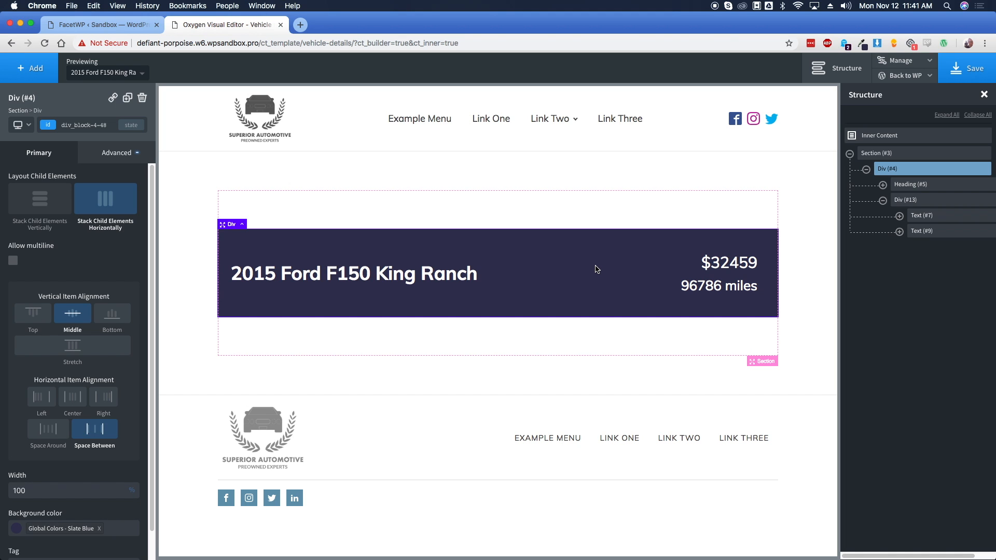
left_click(715, 285)
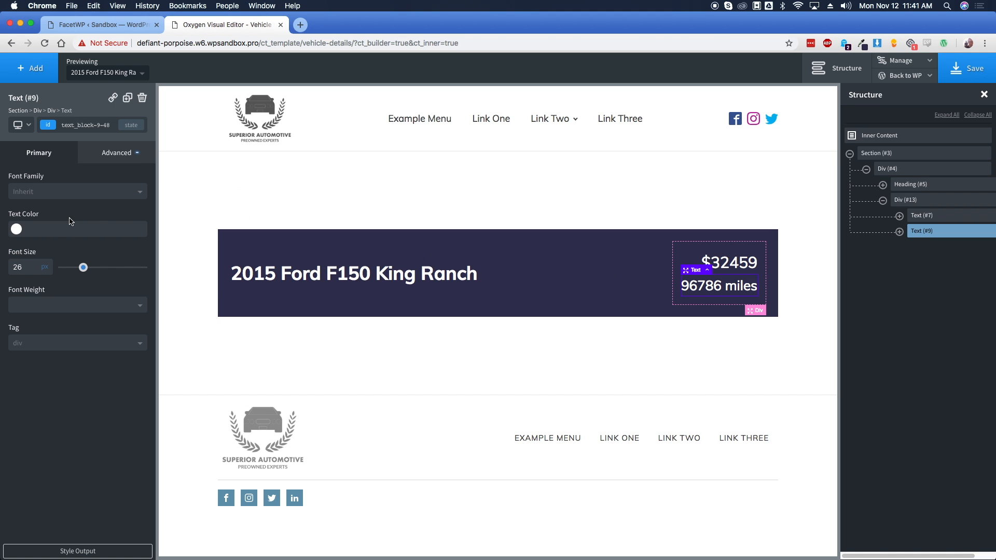
left_click_drag(83, 268, 78, 268)
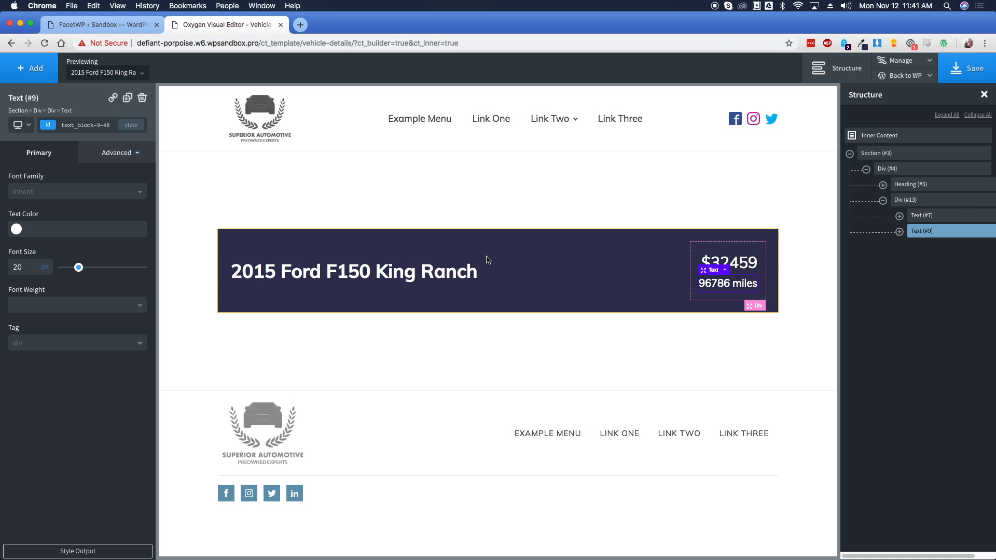
left_click(657, 278)
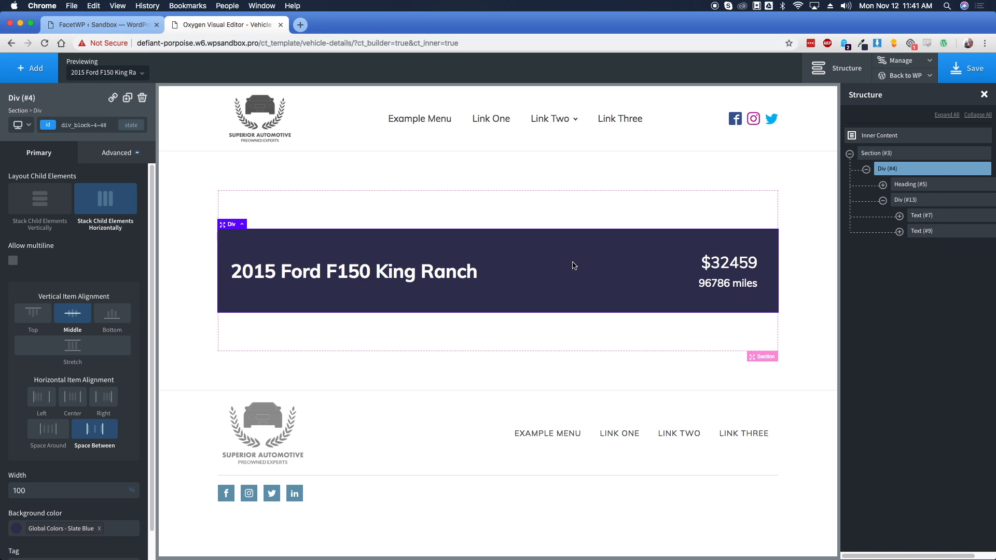
Add a new div below the banner in the section, 95% wide
left_click(866, 169)
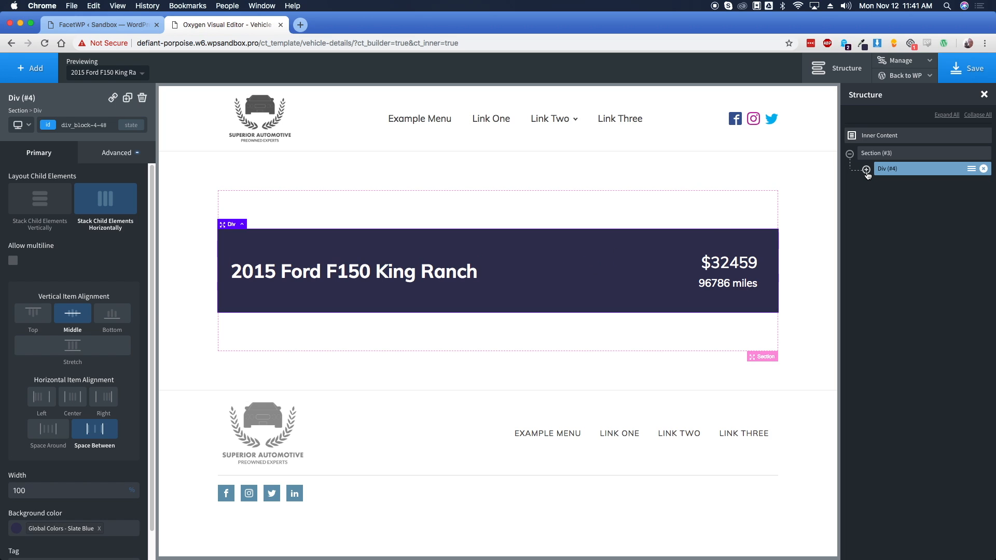
left_click(874, 155)
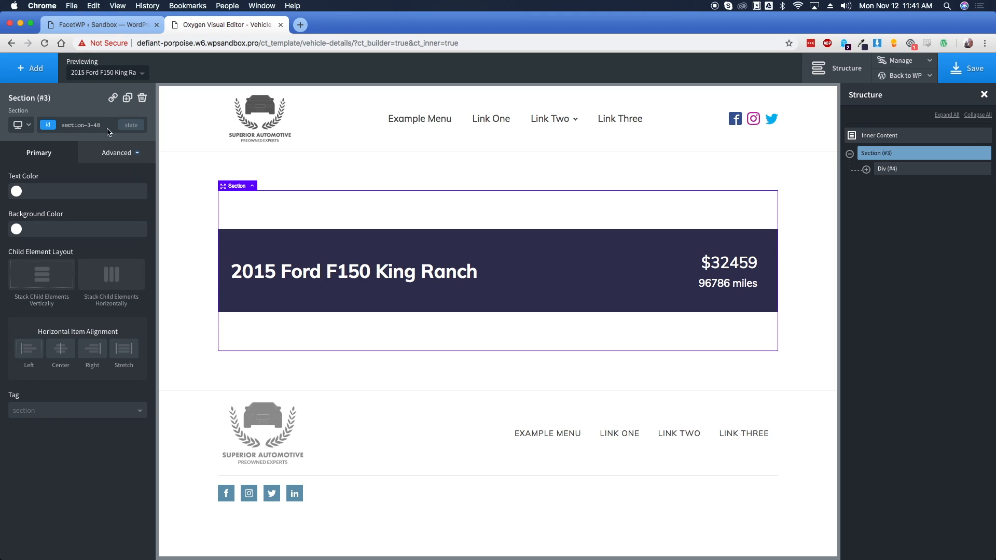
left_click(29, 73)
left_click(102, 141)
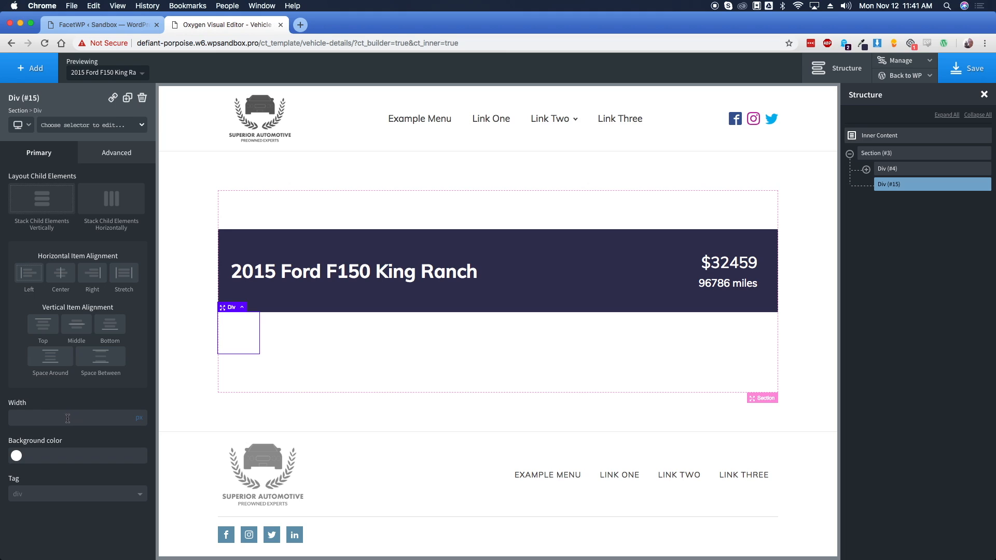
left_click(138, 416)
left_click(105, 417)
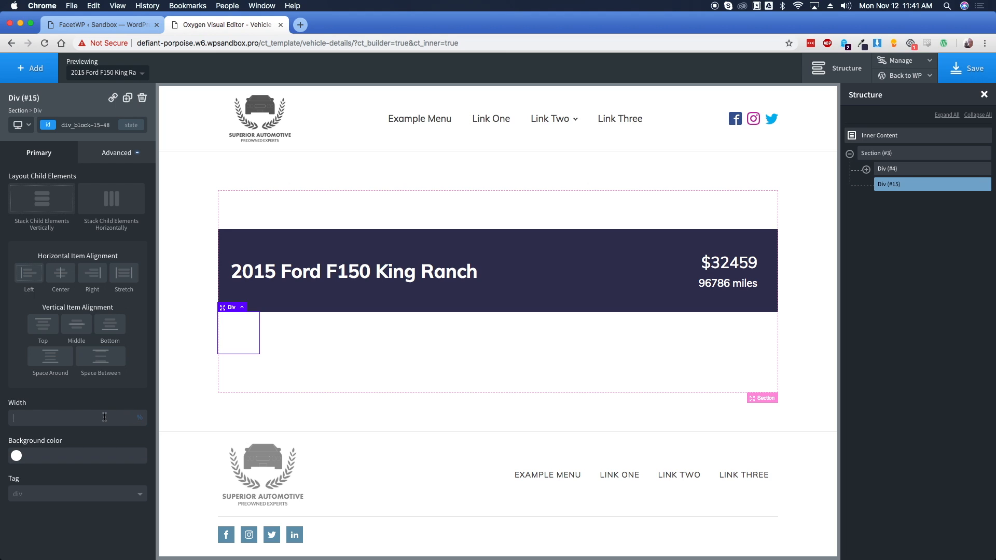
type("95")
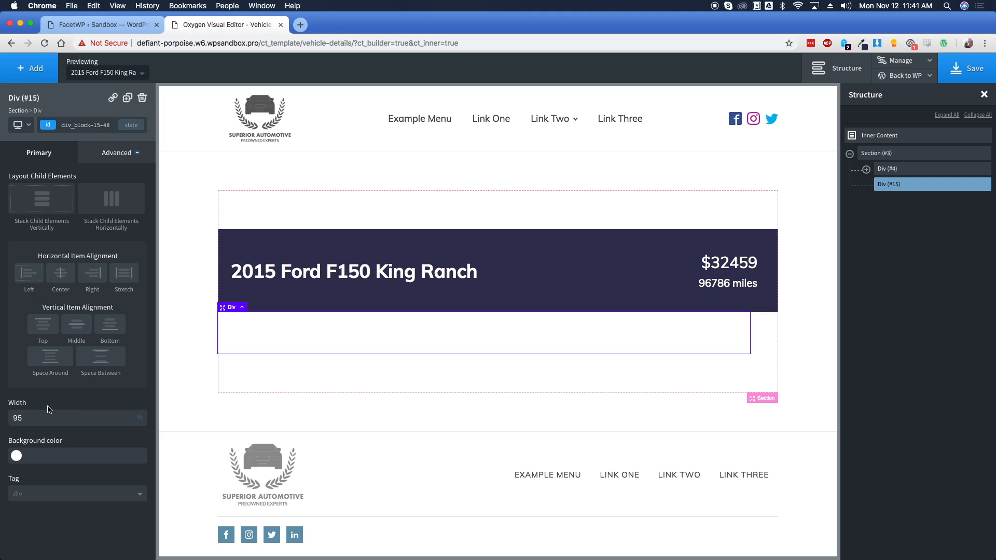
Give the div a #dbd8d5 light grey background saved as global colour 'Tan'
left_click(16, 456)
scroll(68, 441, "down", 3)
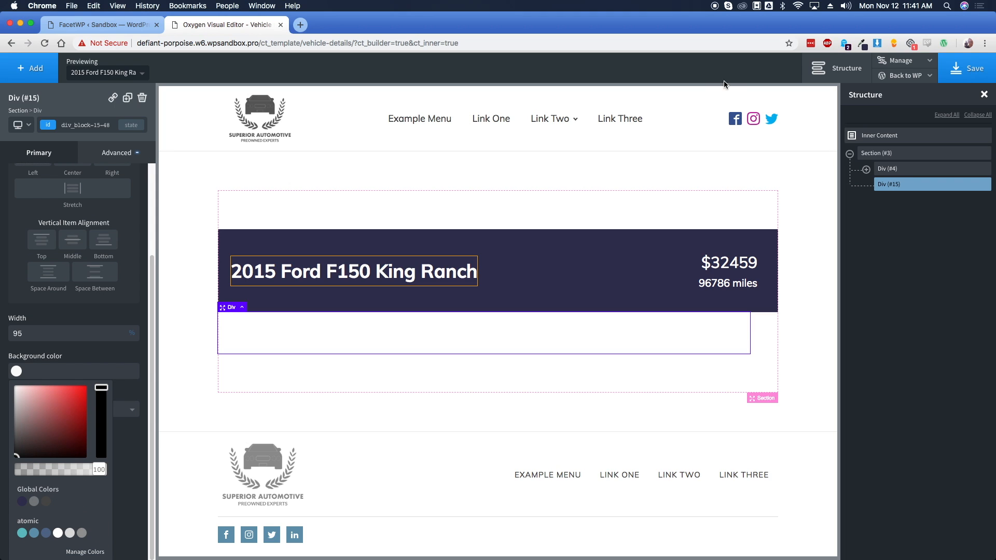
left_click(861, 43)
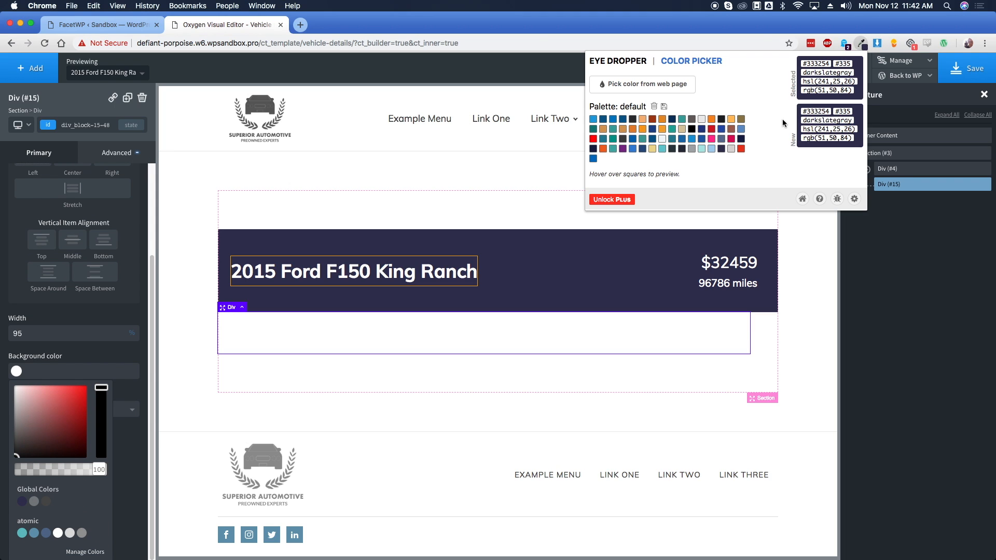
left_click(730, 150)
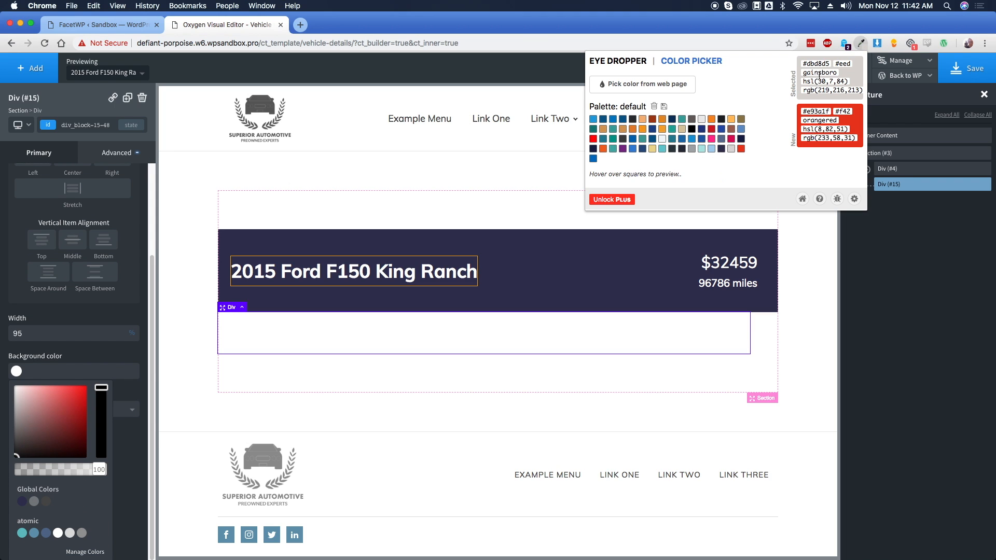
left_click(68, 382)
left_click(29, 456)
type("dbd8d5")
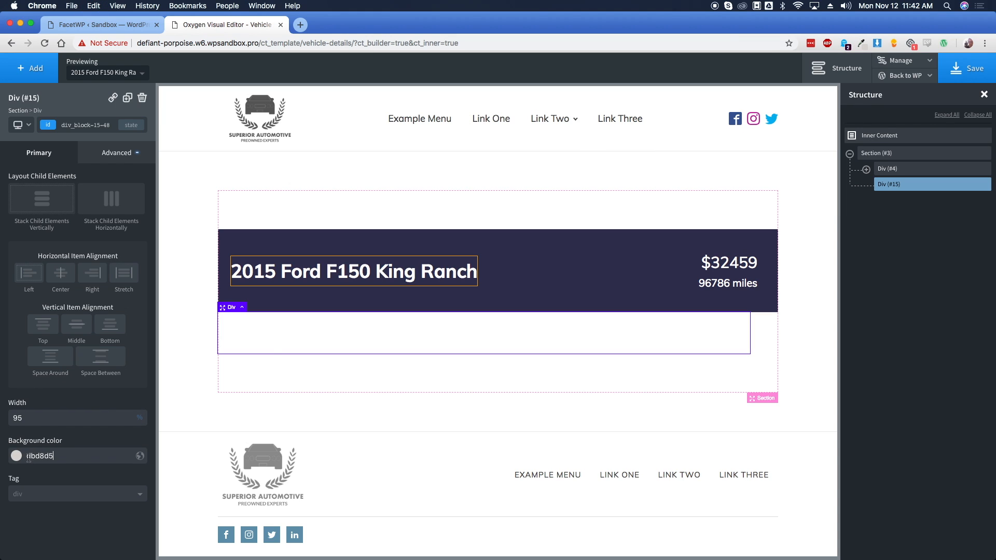
type("#")
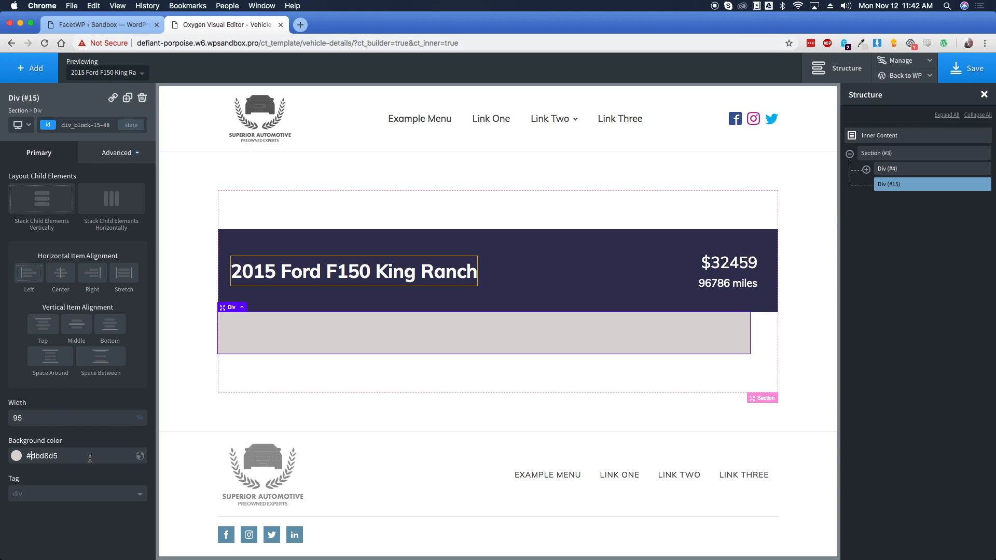
left_click(140, 456)
type("Tan")
key("Return")
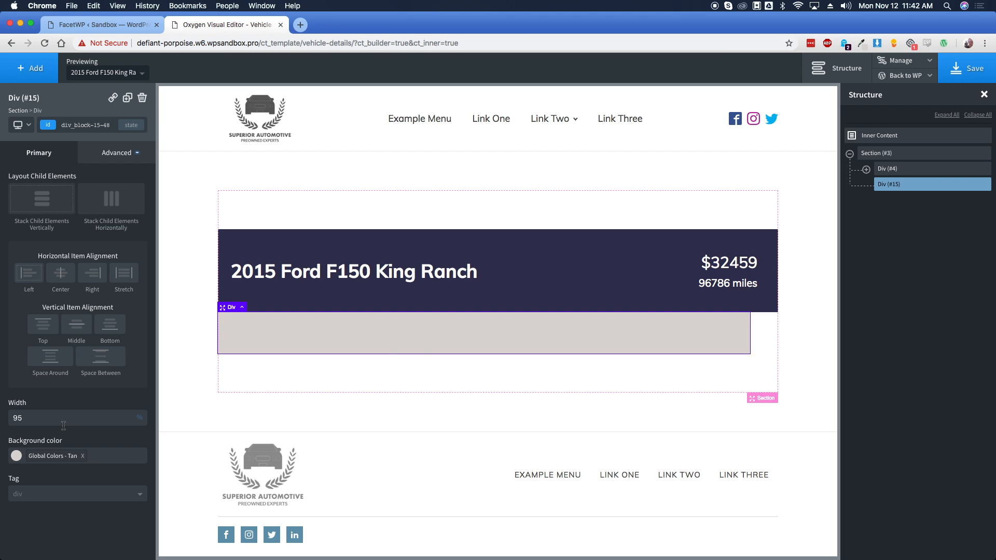
Centre the section's contents horizontally
left_click(479, 371)
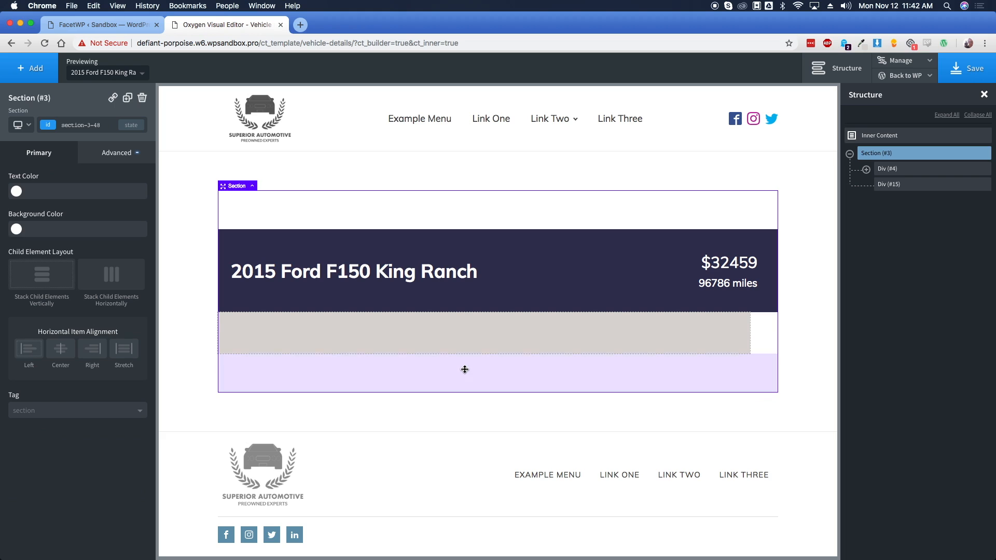
left_click(61, 352)
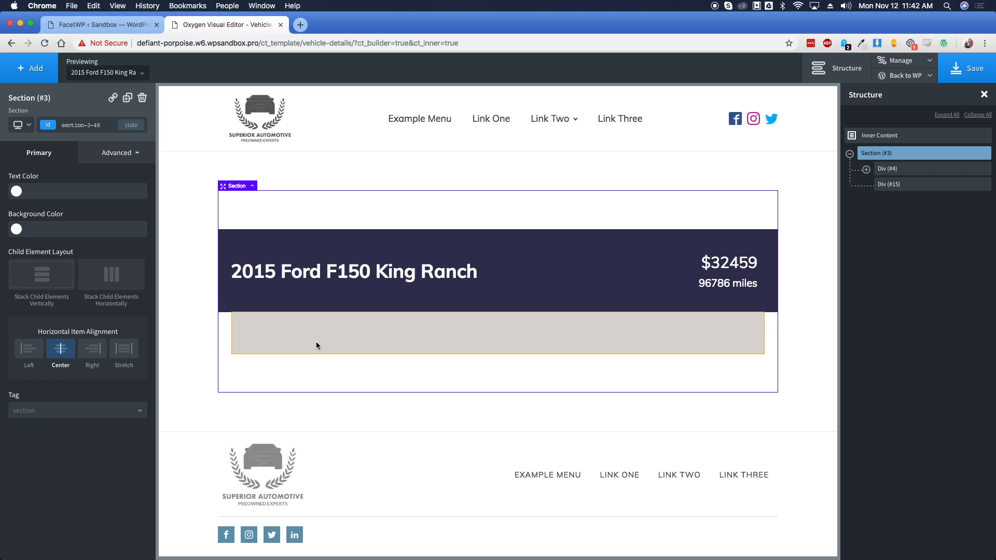
left_click(334, 335)
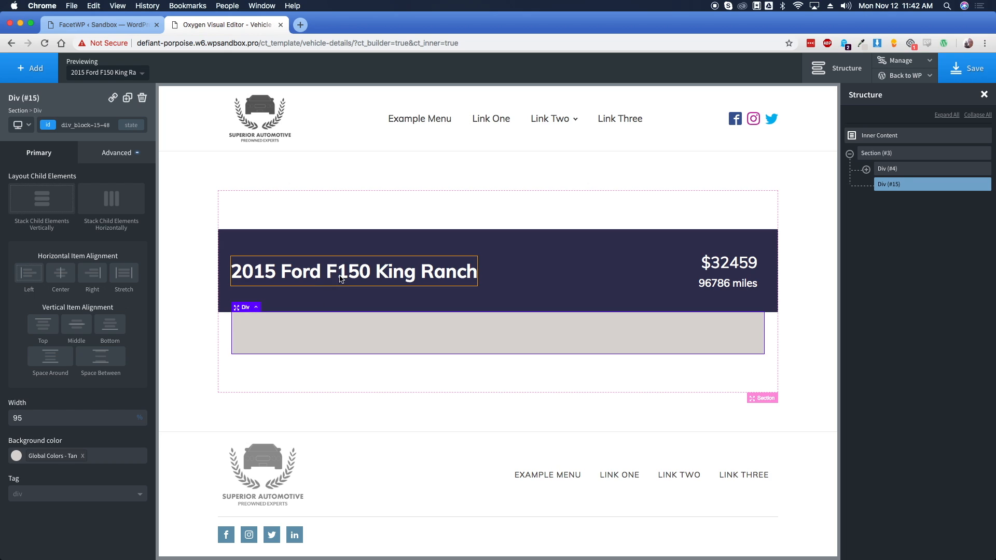
Add a text element in the grey box showing the Min City MPG field followed by 'MPG City,'
left_click(36, 71)
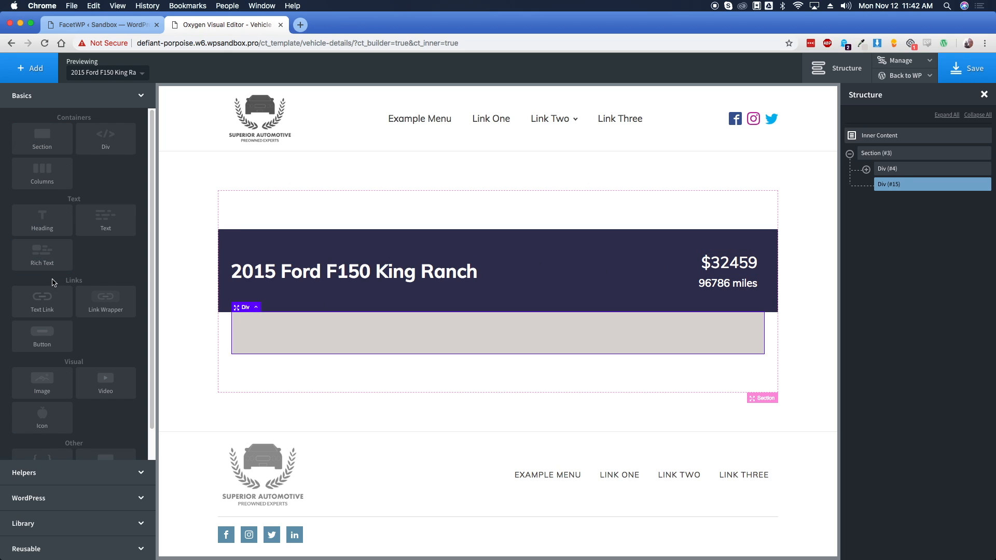
left_click(89, 231)
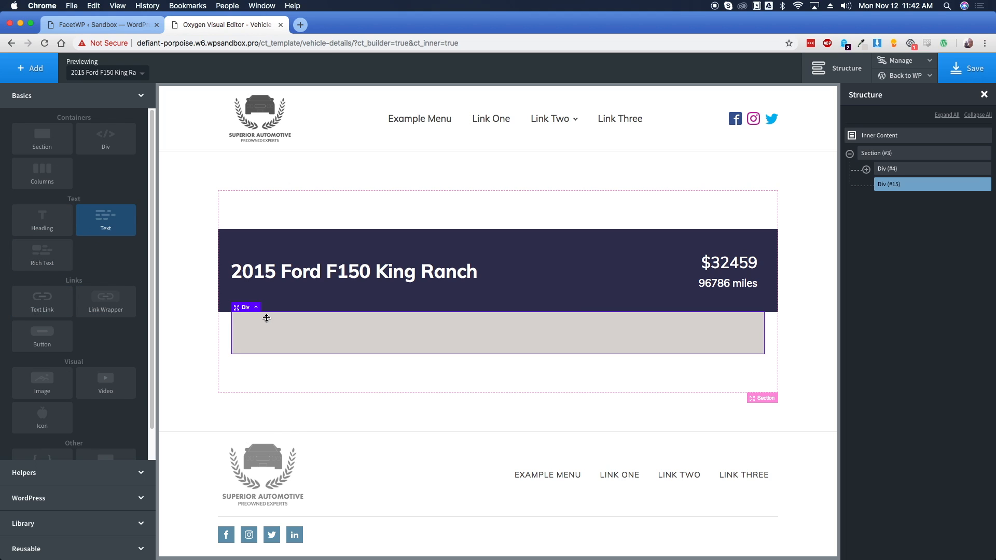
double_click(293, 320)
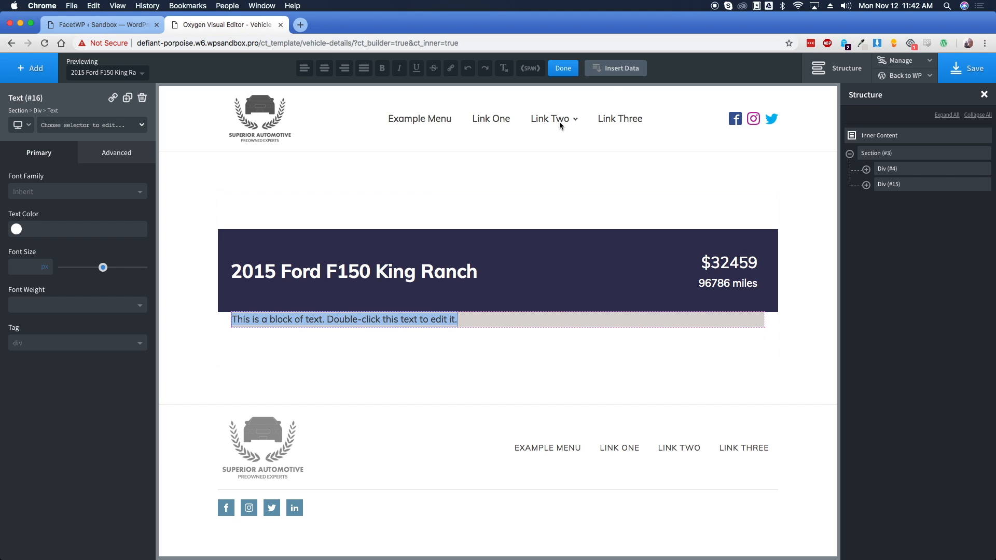
left_click(614, 68)
left_click(608, 184)
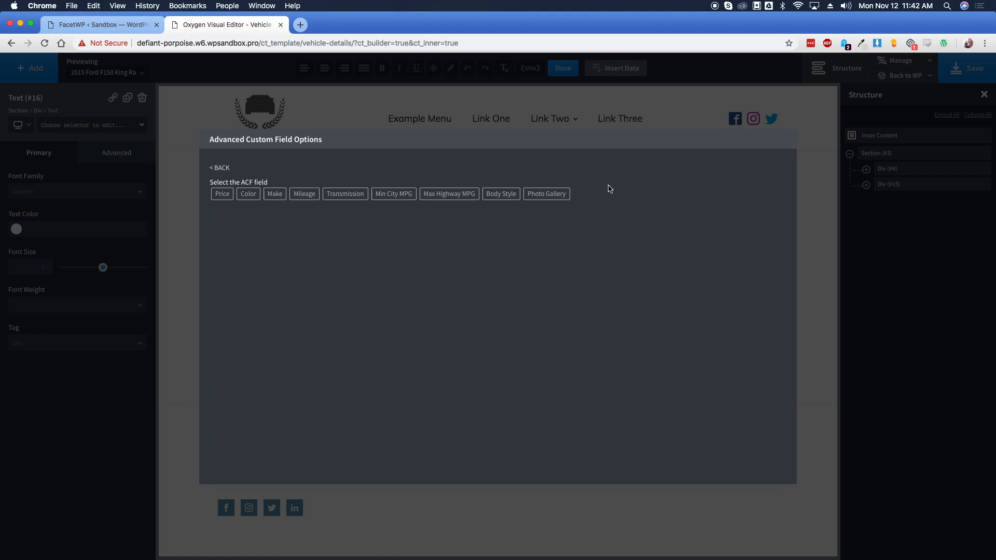
left_click(405, 199)
left_click(246, 229)
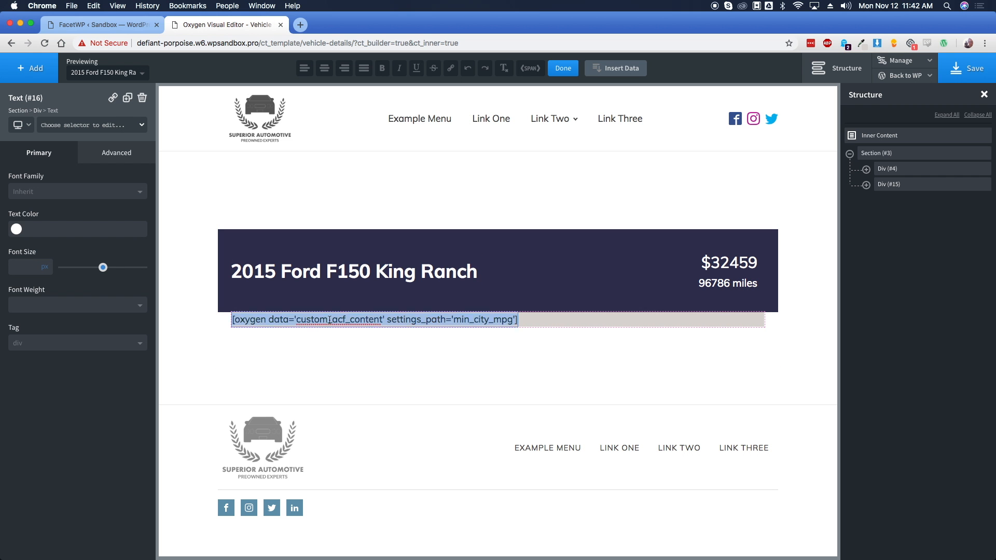
left_click(515, 292)
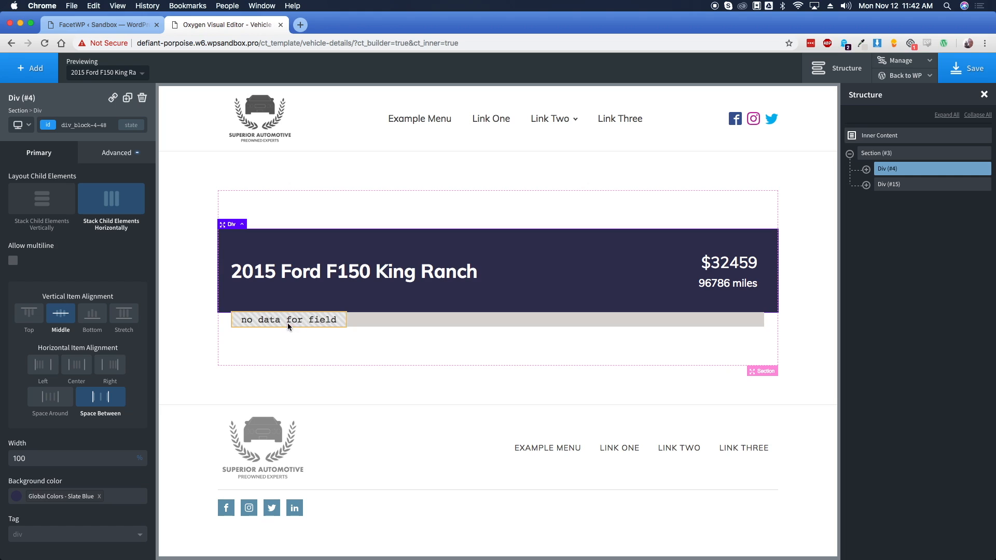
double_click(239, 320)
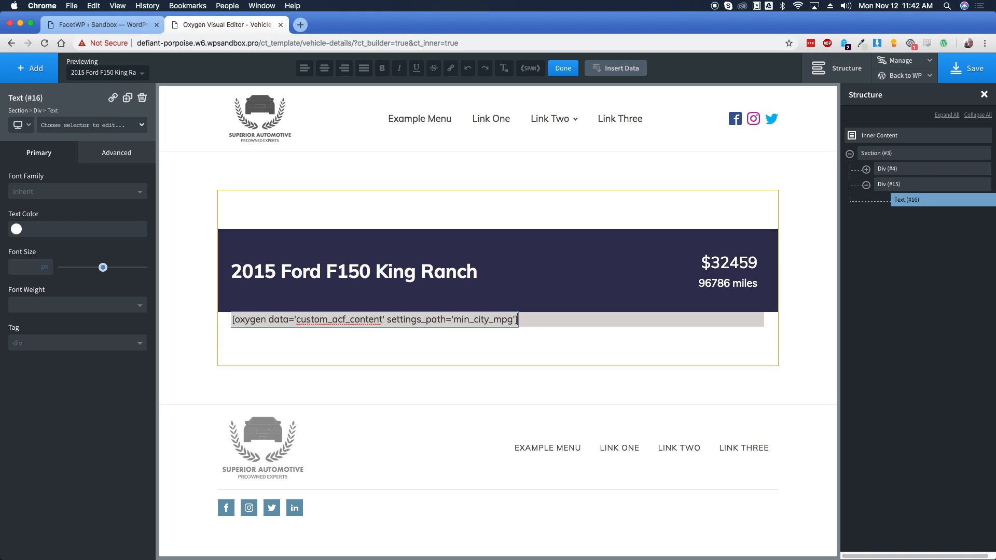
type("MPG Cio")
type("y,.")
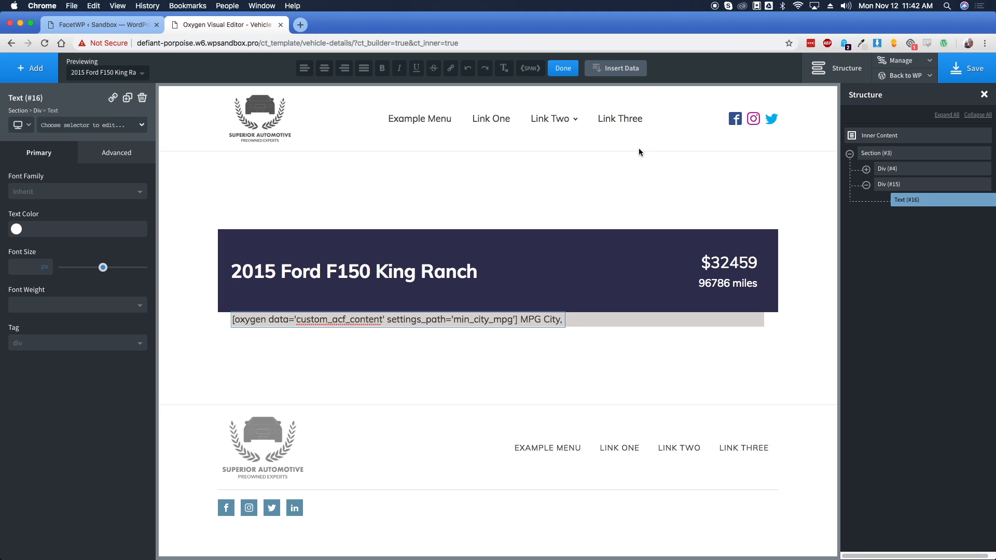
Append the Max Highway MPG field followed by 'MPG Higway' to the line
left_click(628, 71)
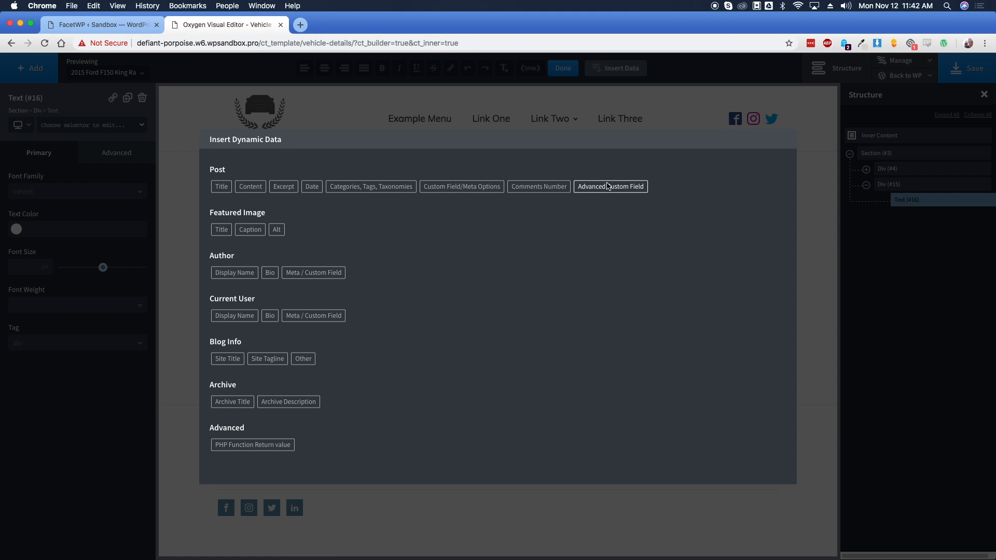
left_click(610, 186)
left_click(446, 198)
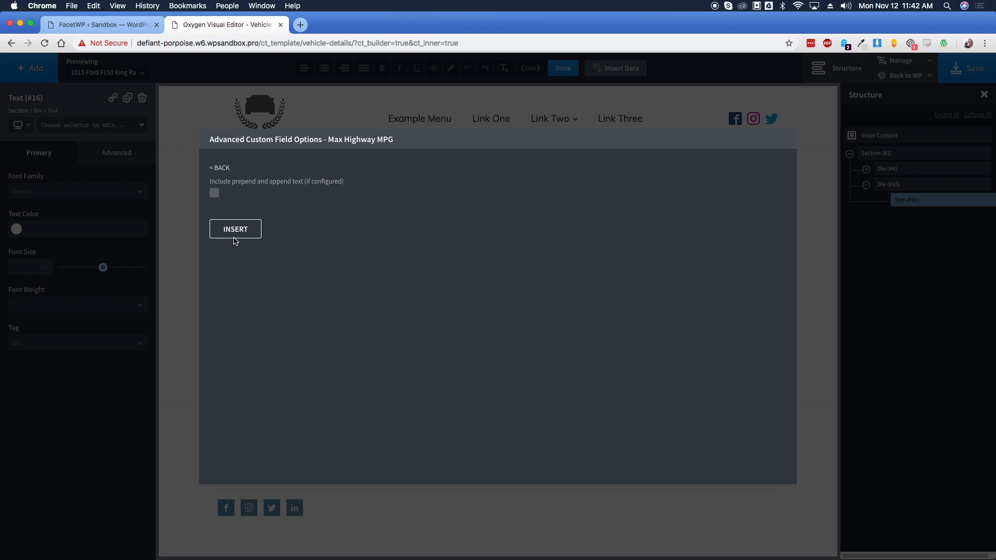
left_click(254, 229)
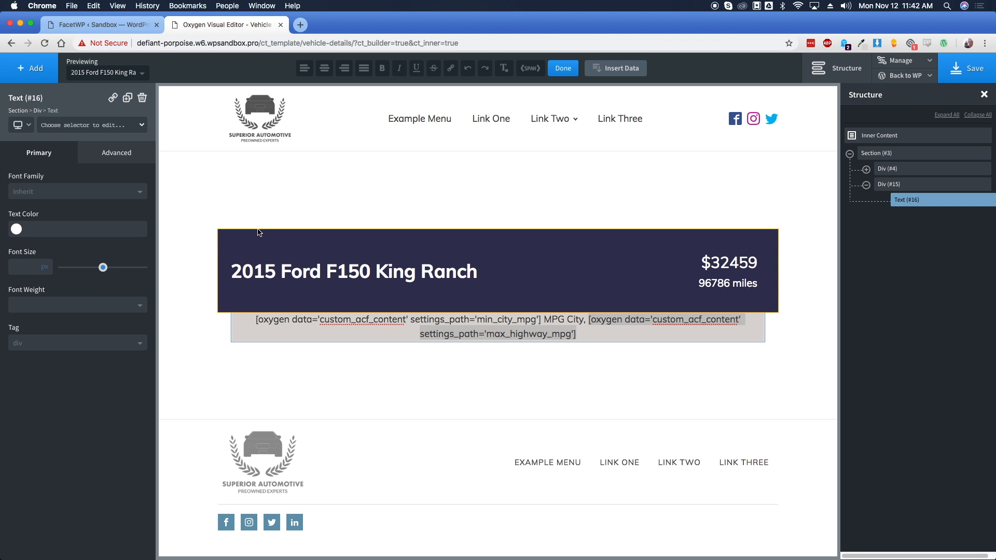
left_click(586, 332)
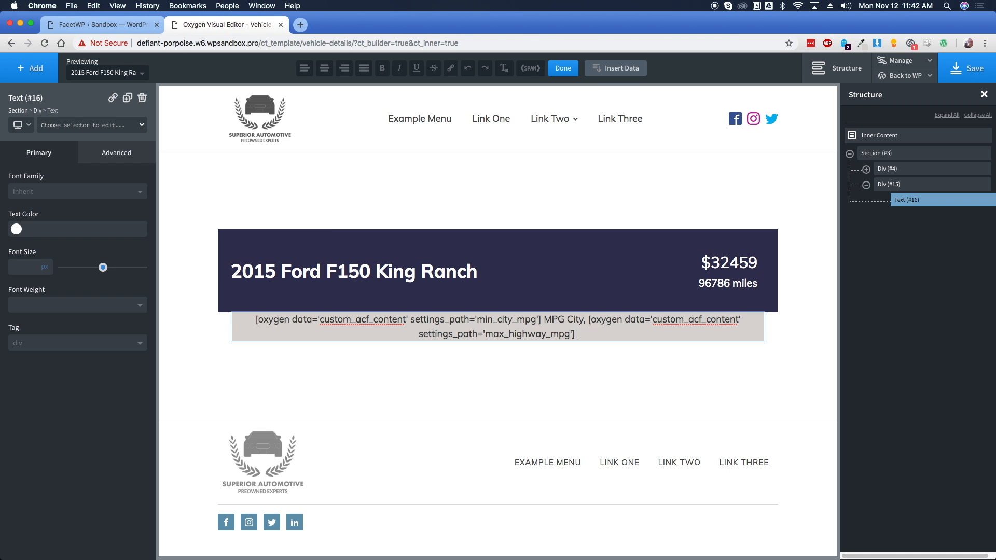
type("Hiw")
key("BackSpace")
key("BackSpace")
key("BackSpace")
key("BackSpace")
type("MPG Higway")
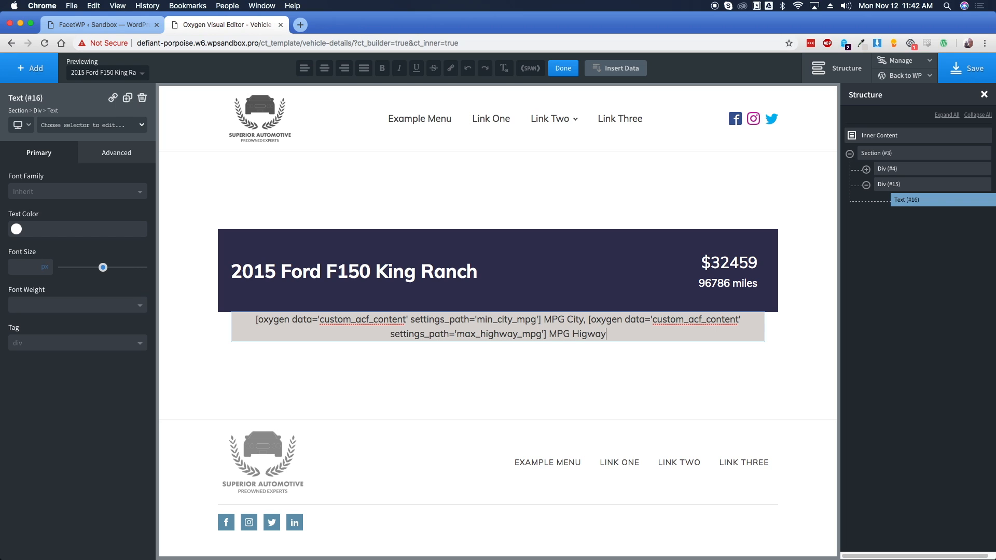
left_click(780, 320)
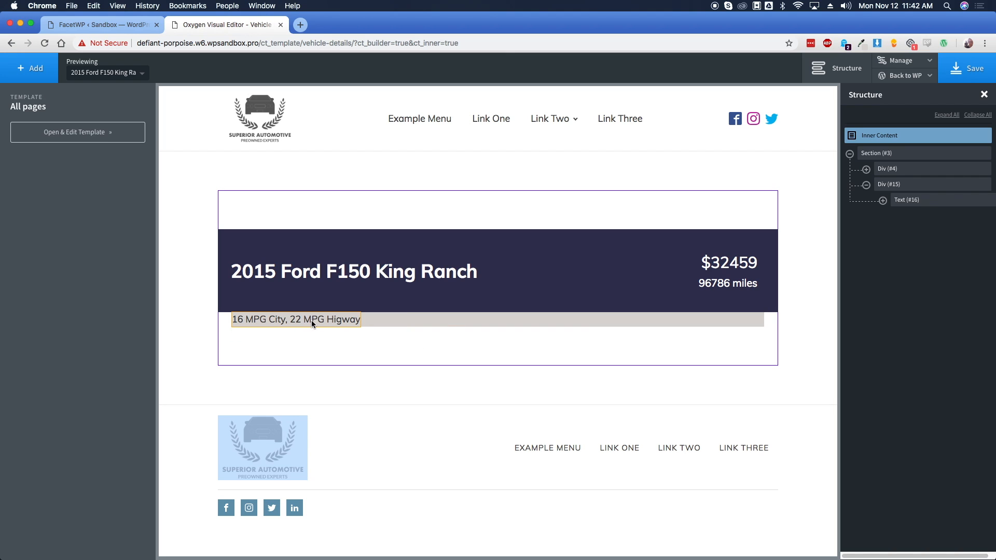
Give the grey details box 15 px padding on all sides
left_click(390, 318)
left_click(116, 153)
left_click(107, 211)
left_click(35, 213)
type("15")
left_click(41, 259)
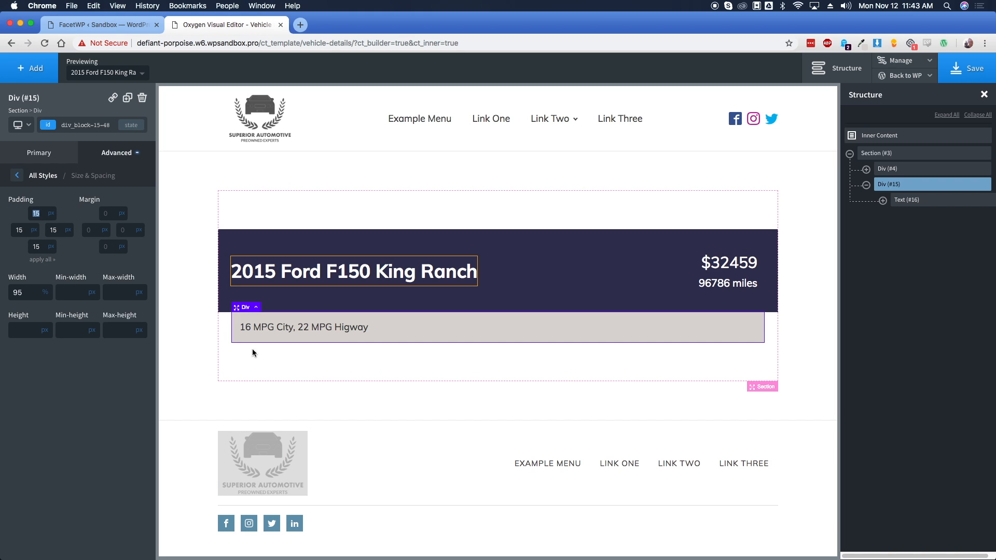
Below the MPG line, add a text line showing the ACF Transmission field followed by 'Transmission'
left_click(330, 329)
left_click(30, 68)
left_click(102, 222)
double_click(312, 340)
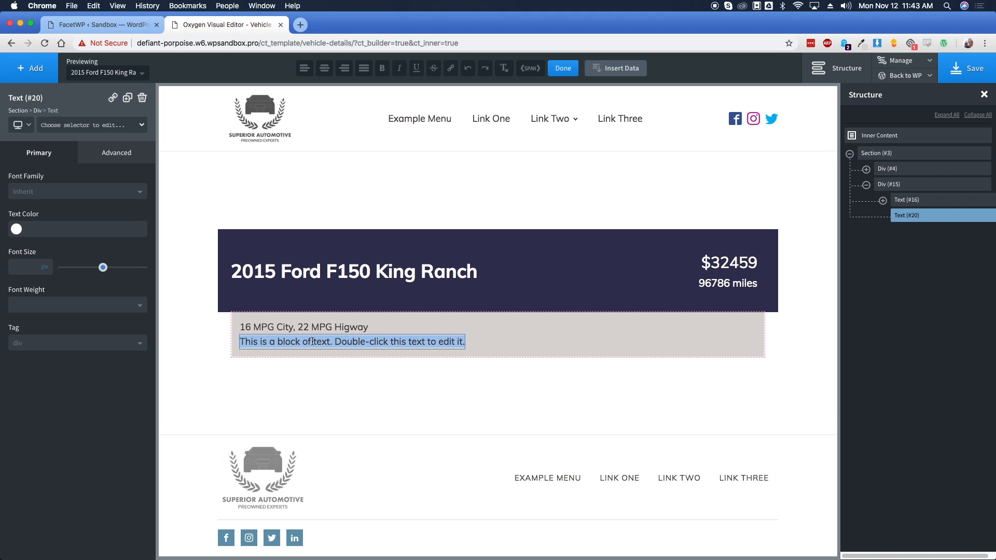
left_click(618, 69)
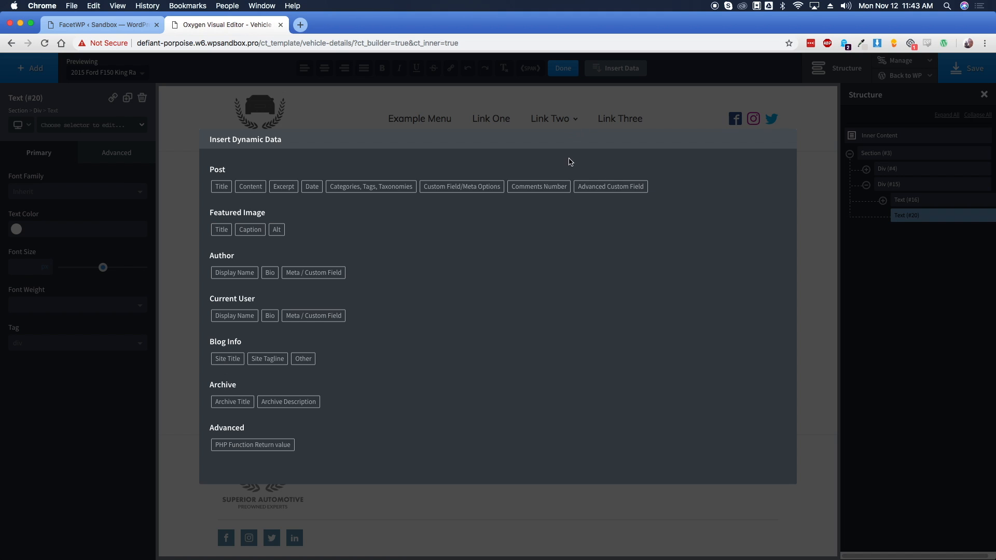
left_click(618, 191)
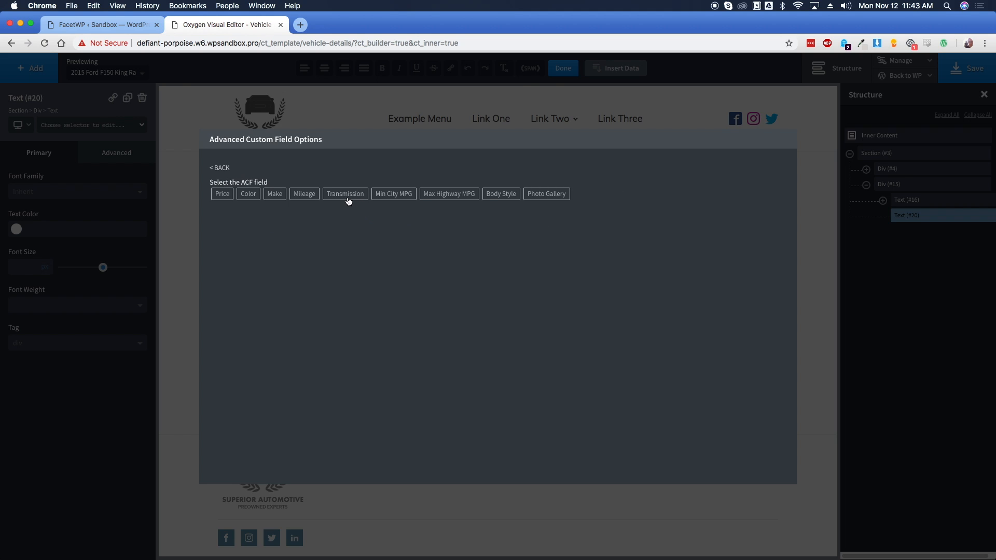
left_click(346, 196)
left_click(482, 345)
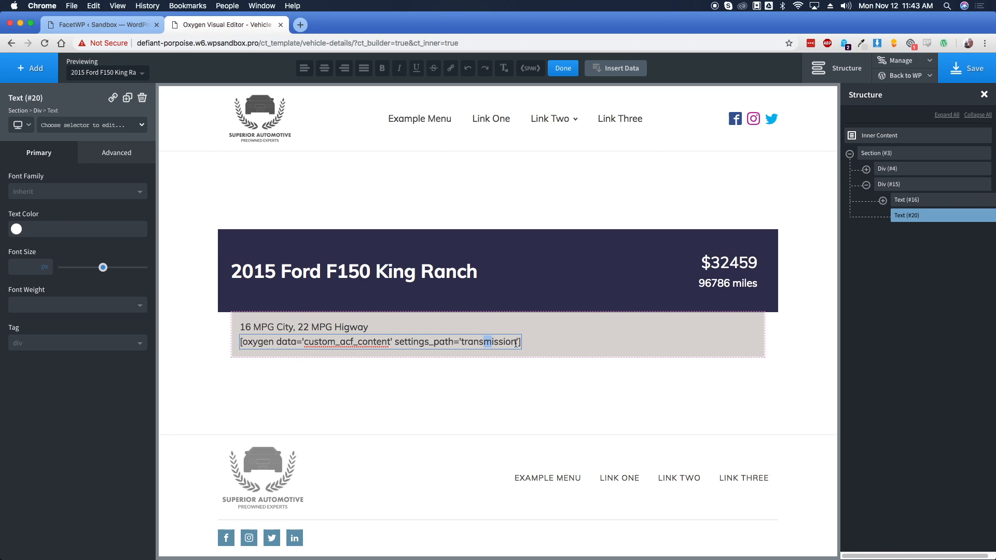
type("Transmission")
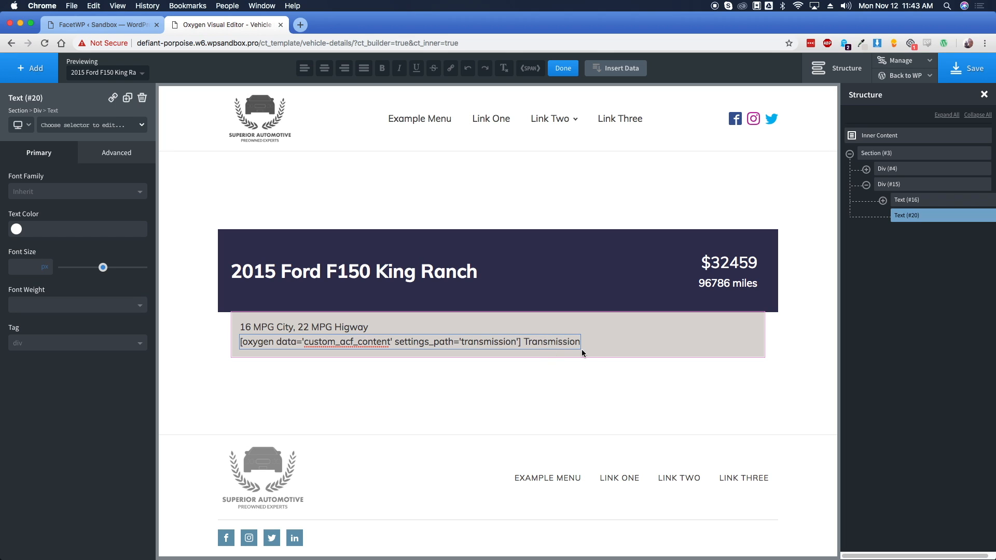
left_click(460, 356)
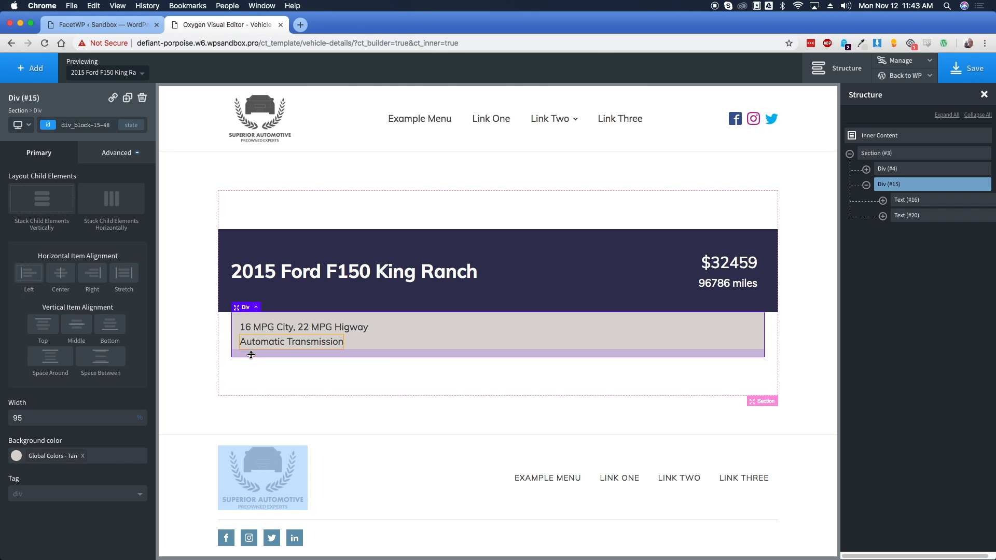
Add a text line below Automatic Transmission reading 'Call' plus the dealership's phone number
left_click(276, 342)
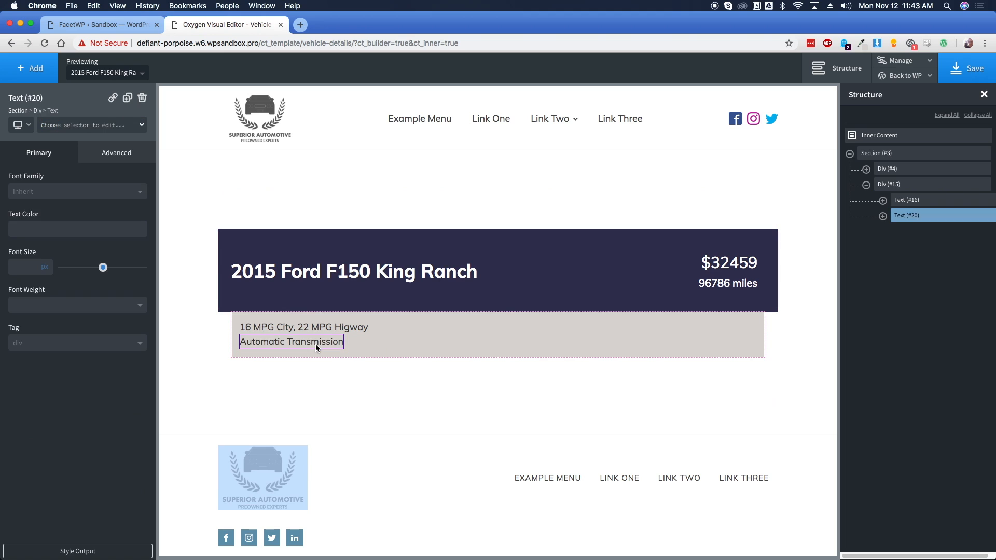
left_click(30, 68)
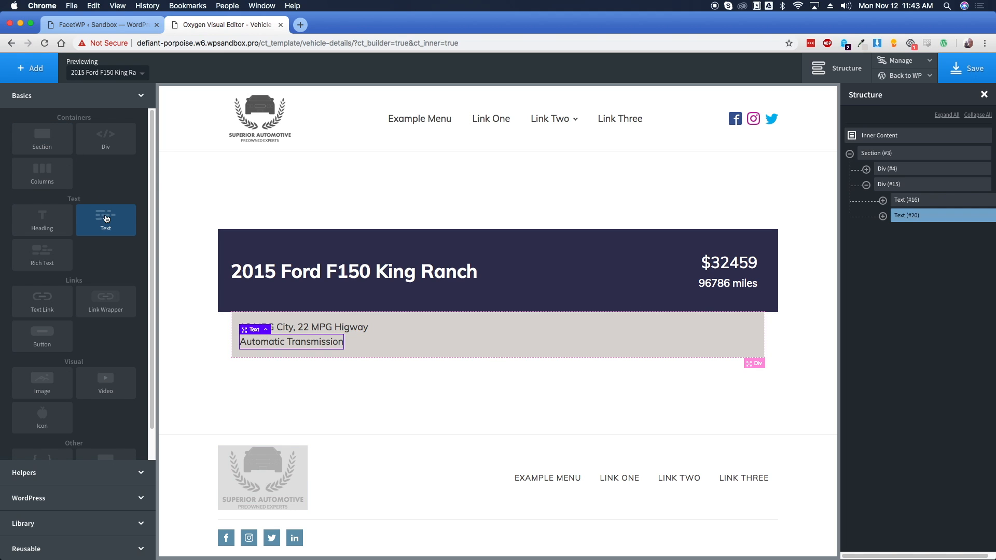
left_click(106, 218)
double_click(332, 357)
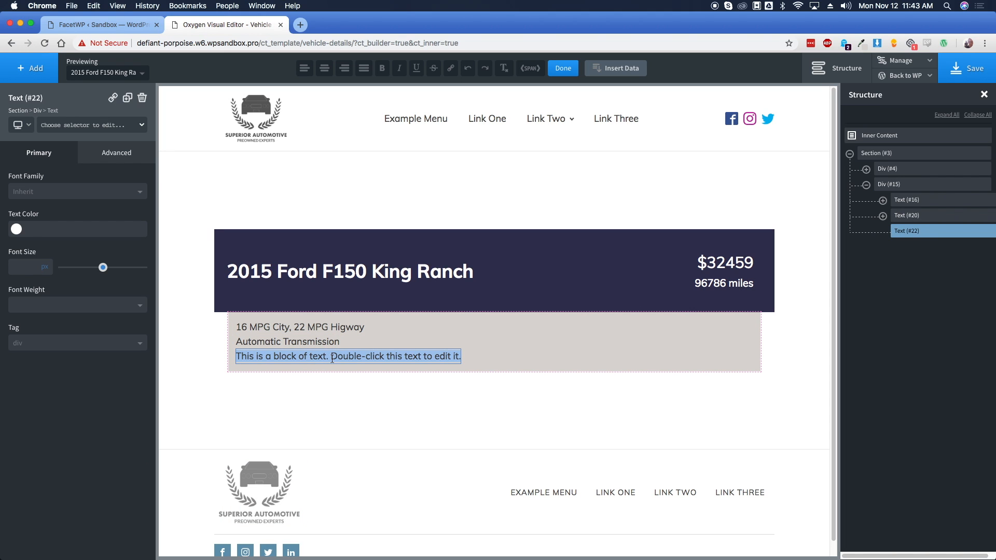
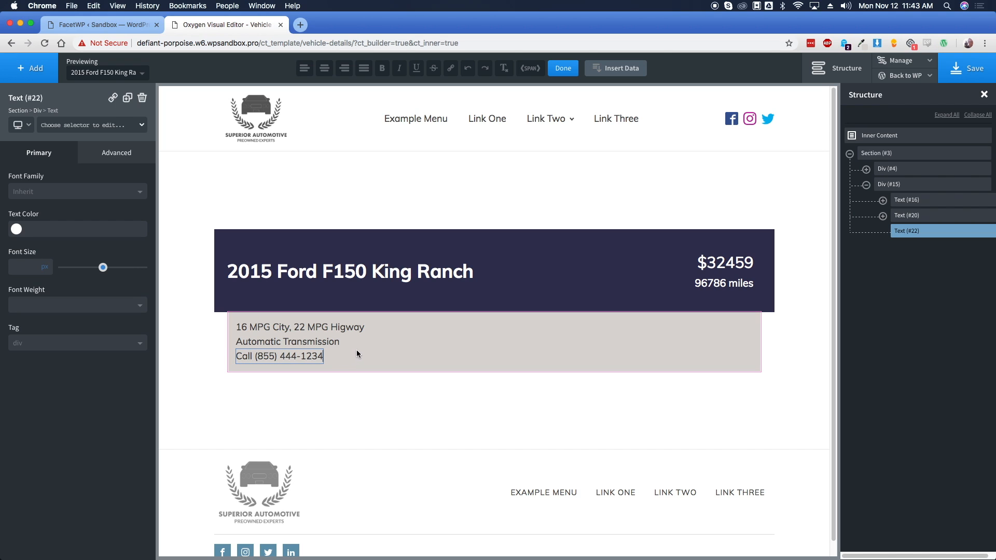
left_click(370, 348)
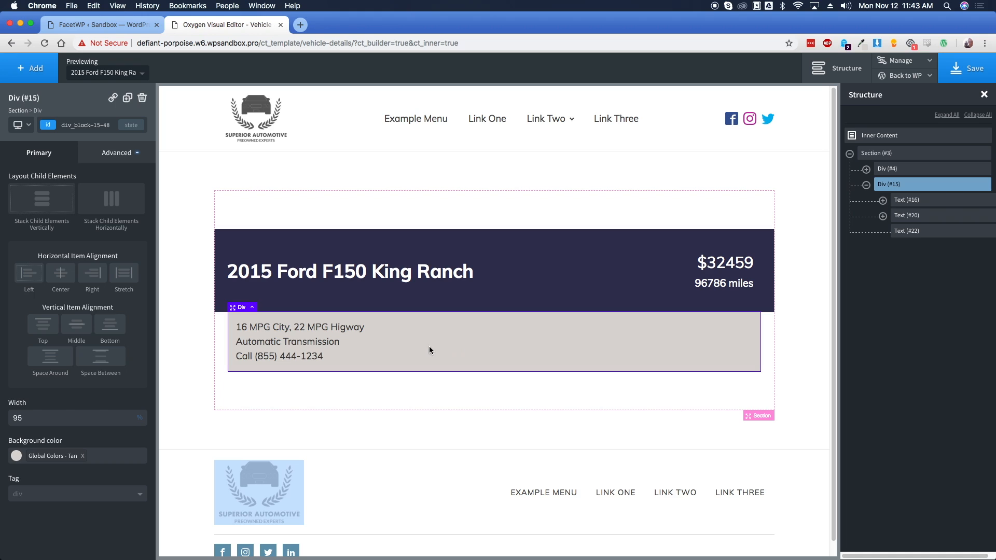
Lay out the three details bar items horizontally, vertically centred, with Space Between
left_click(113, 207)
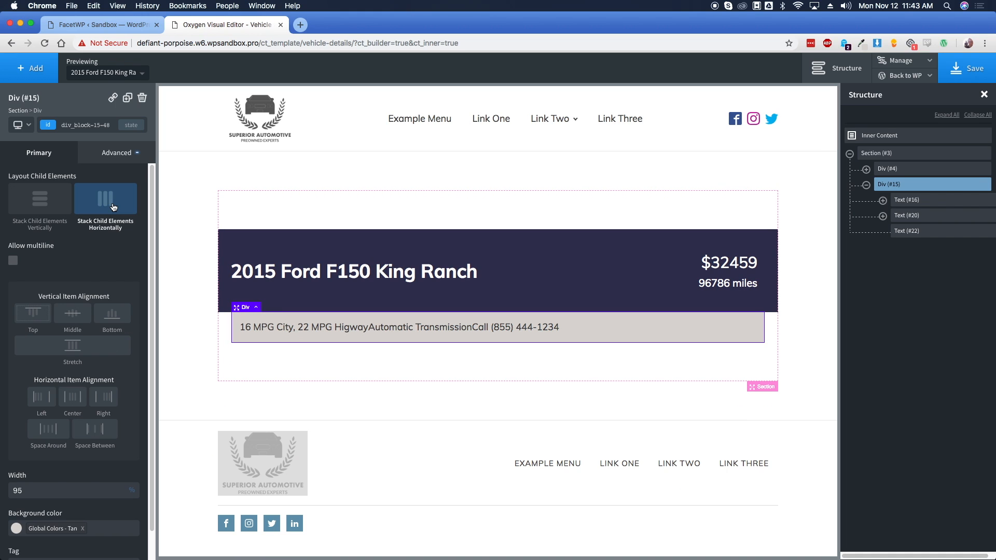
left_click(73, 315)
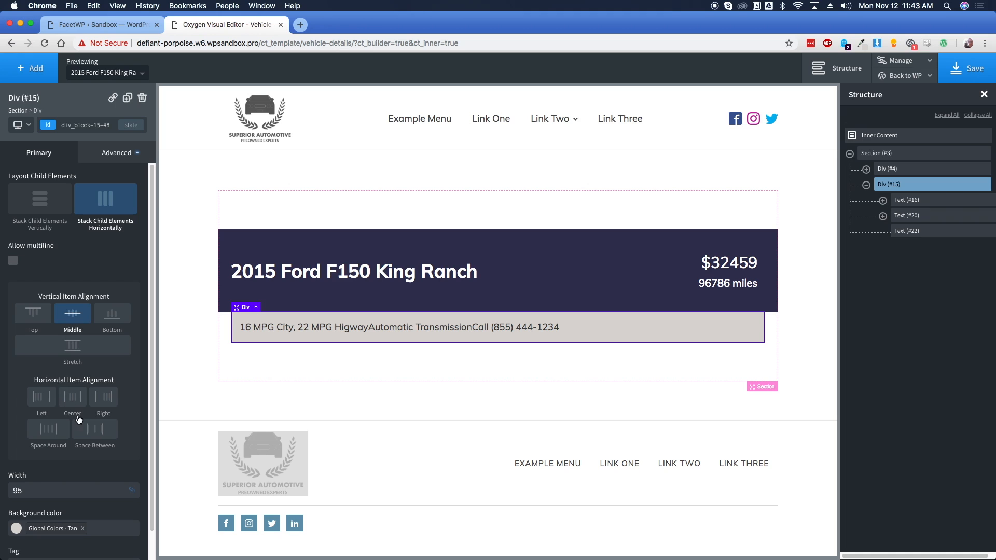
left_click(91, 433)
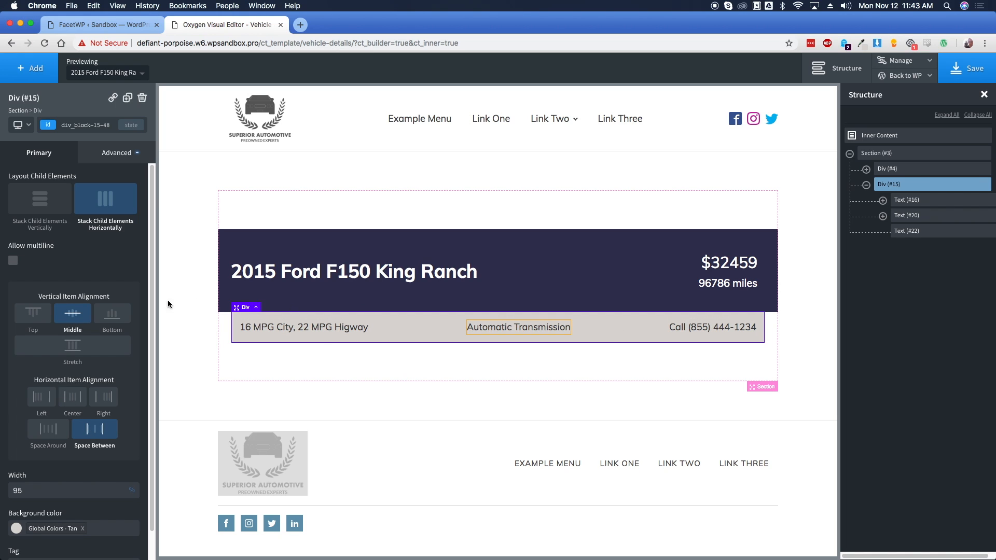
left_click(46, 396)
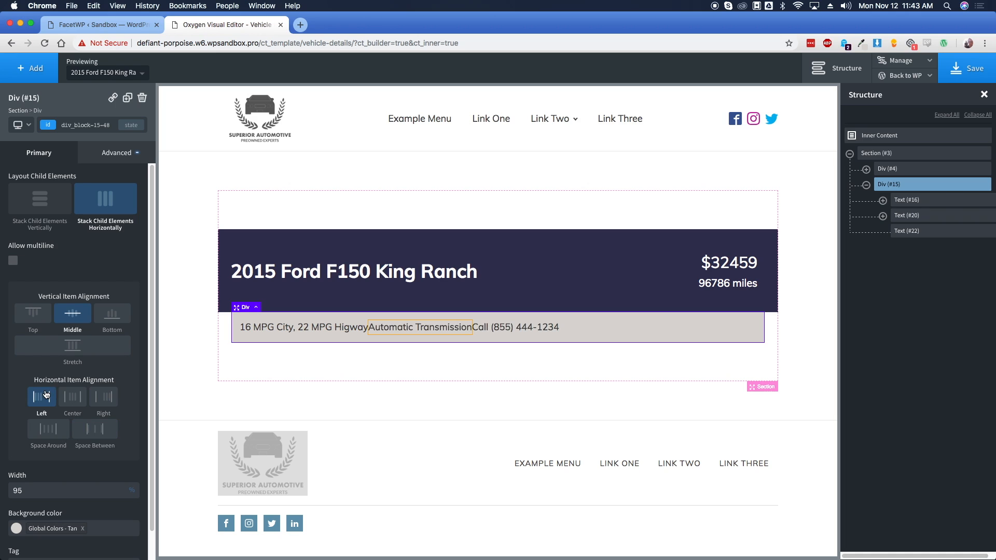
left_click(78, 399)
left_click(95, 430)
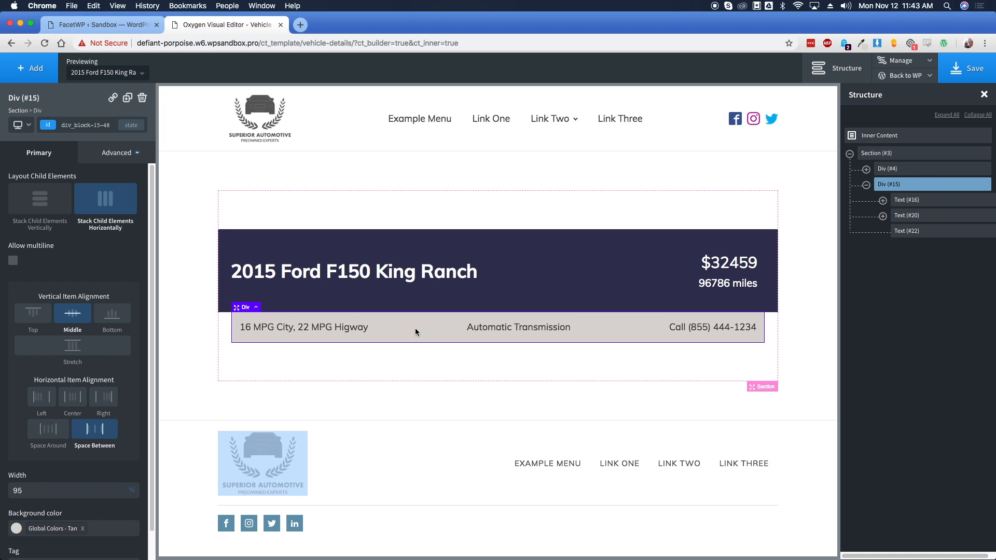
Set the details bar's bottom margin to -5
left_click(125, 153)
left_click(105, 209)
left_click(108, 246)
type("-5")
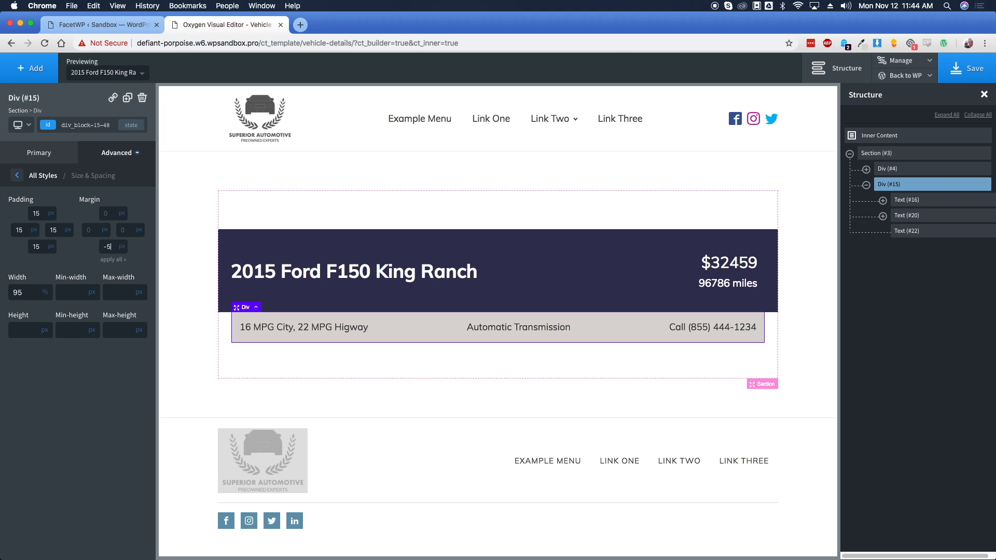
Round the details bar's bottom corners with a 3 px radius
left_click(97, 160)
left_click(72, 290)
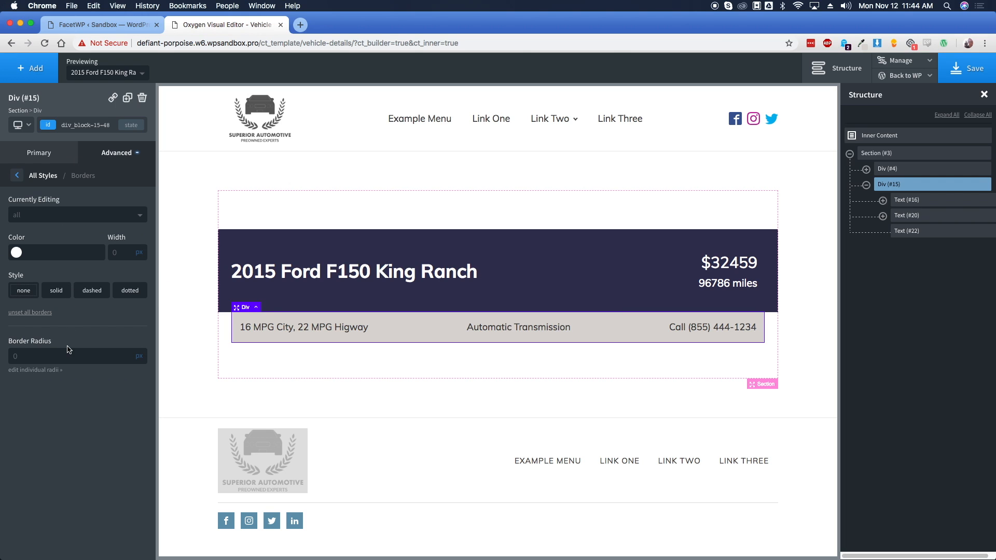
left_click(40, 371)
left_click(47, 394)
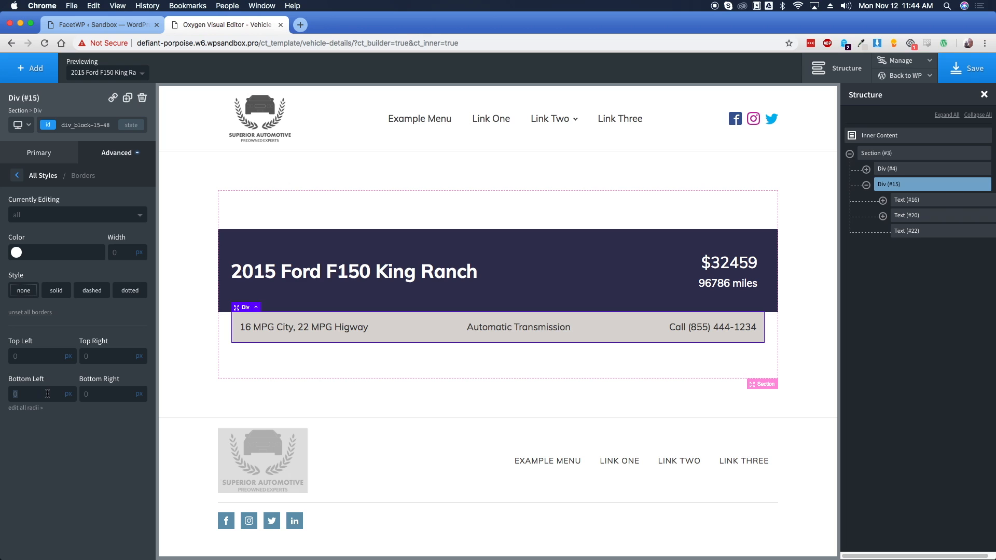
type("3")
left_click(92, 393)
type("3")
Give the dark title and price header 5 px bottom-left and bottom-right radii
left_click(277, 360)
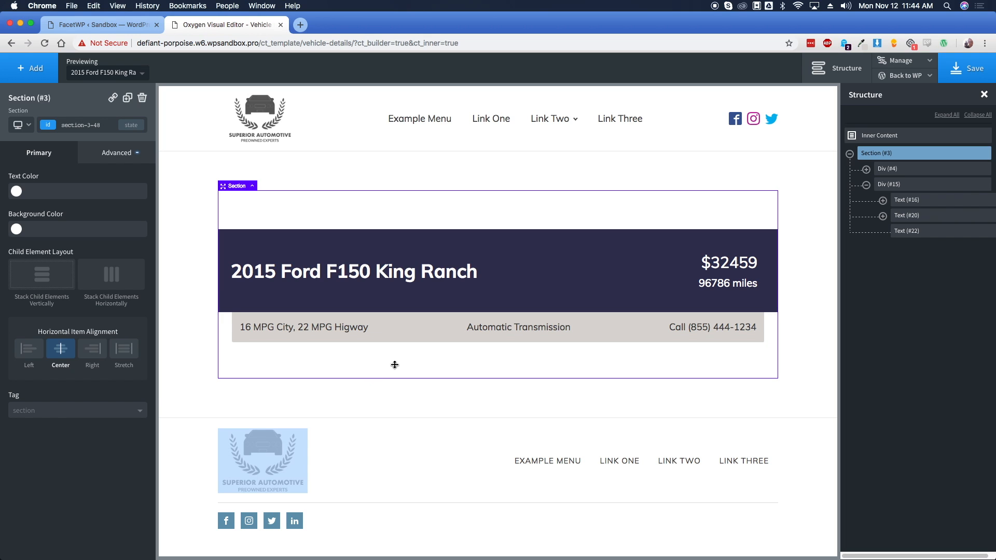
left_click(571, 268)
left_click(120, 154)
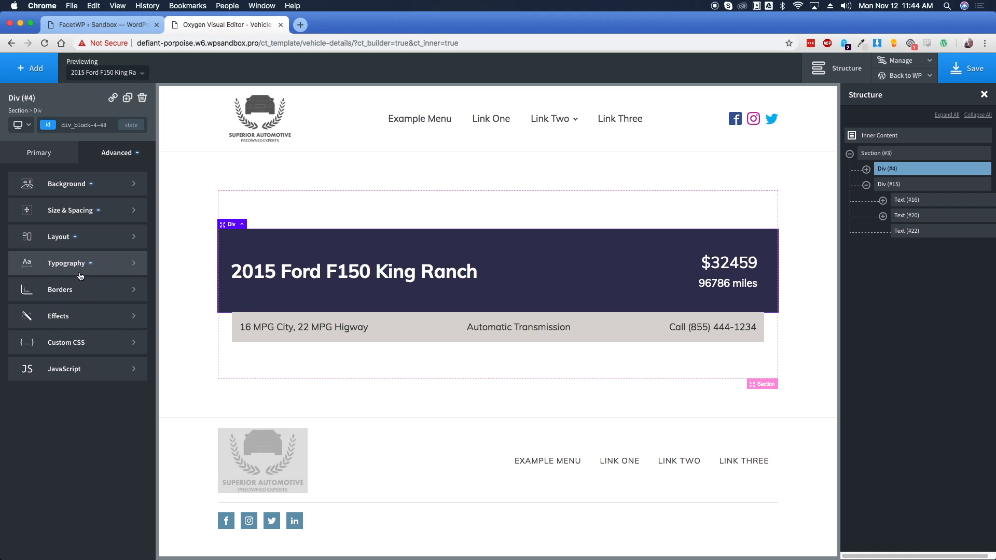
left_click(81, 291)
left_click(42, 370)
left_click(43, 394)
type("5")
left_click(104, 396)
type("5")
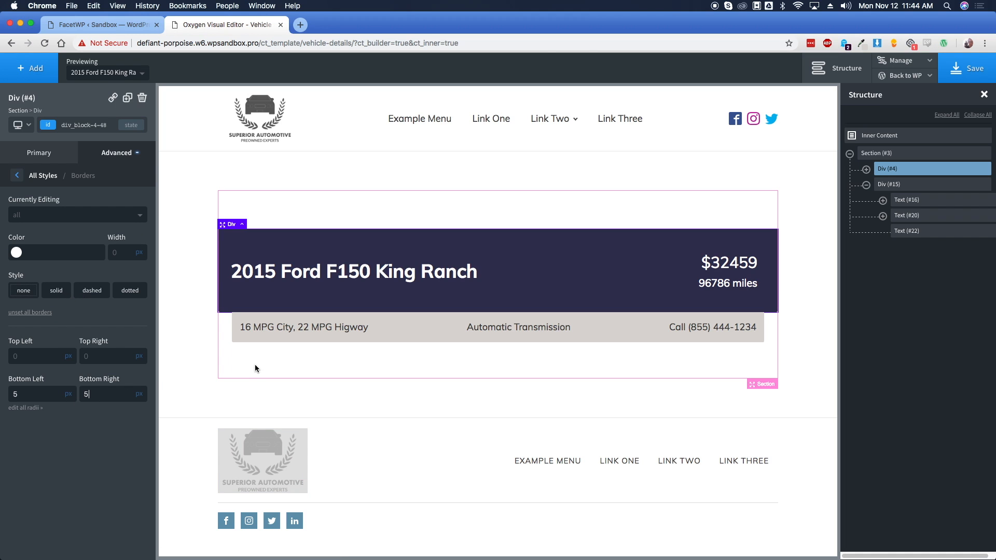
left_click(459, 212)
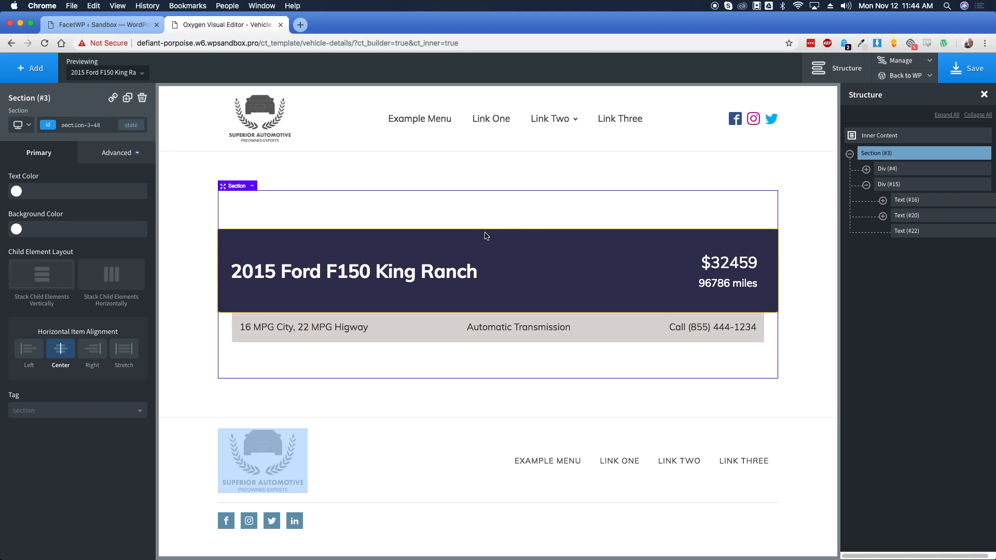
left_click(37, 75)
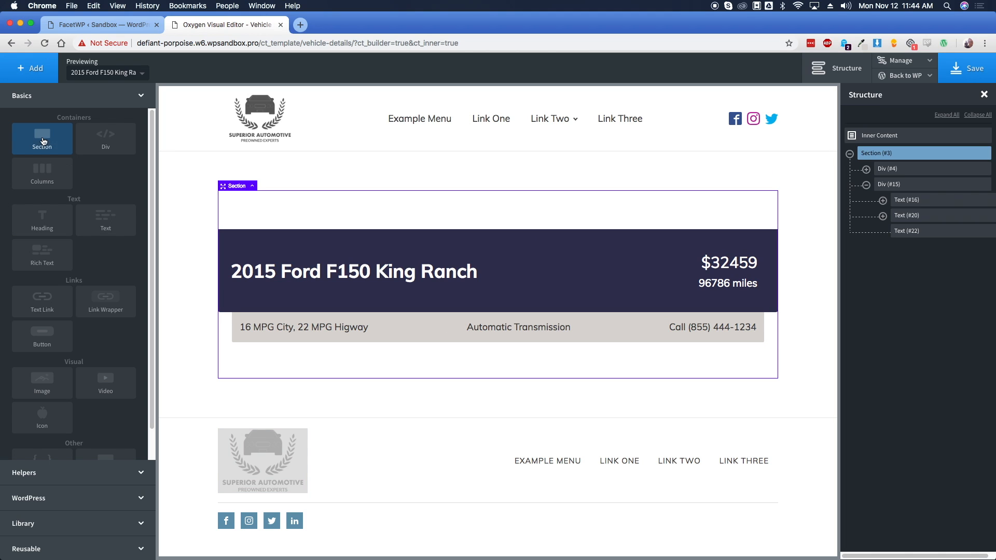
Add a Section with a Helpers Gallery whose source is the ACF field photo_gallery
left_click(42, 140)
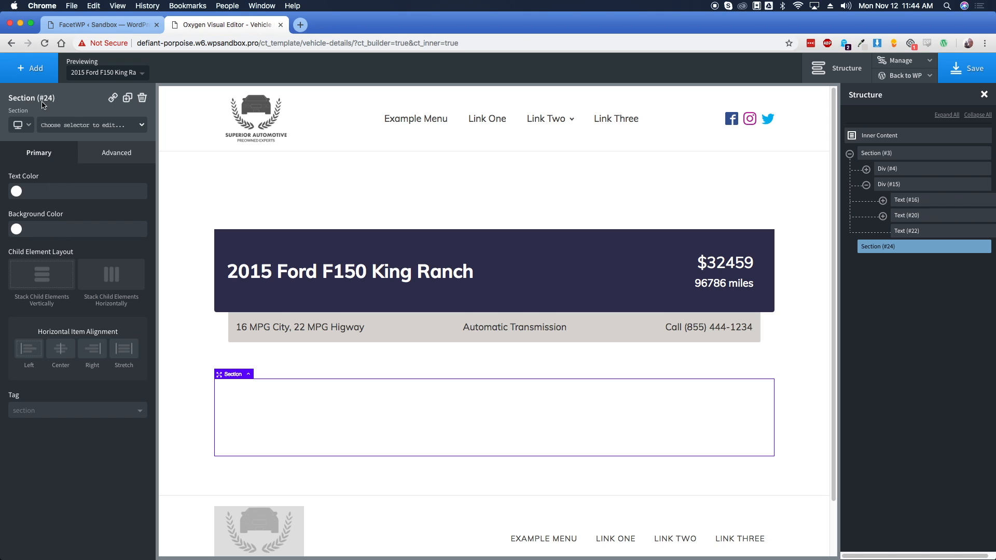
left_click(41, 77)
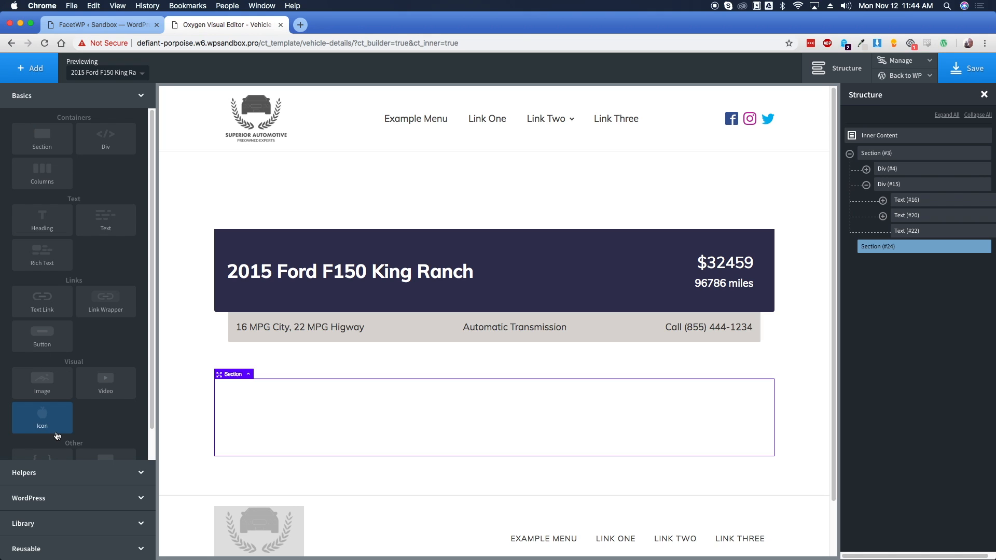
left_click(68, 472)
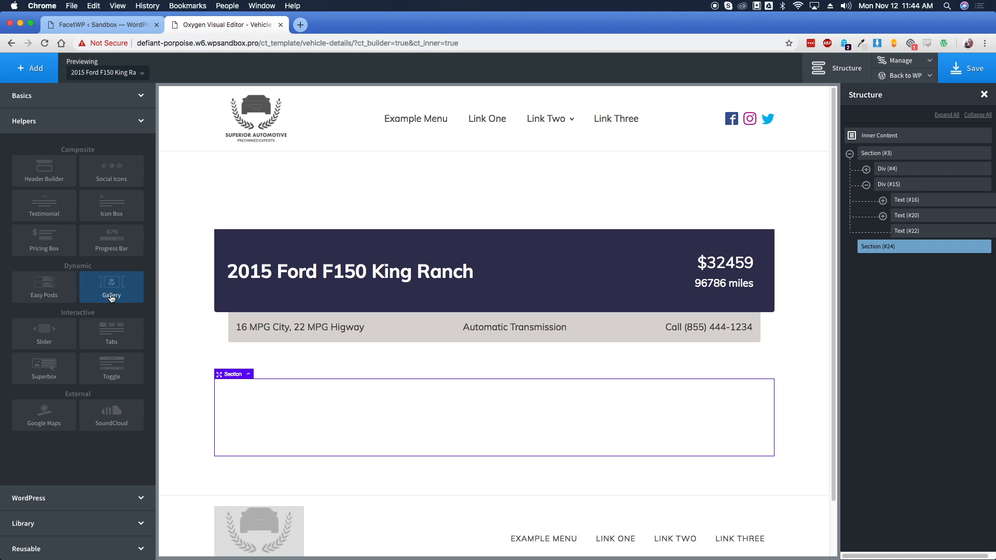
left_click(112, 295)
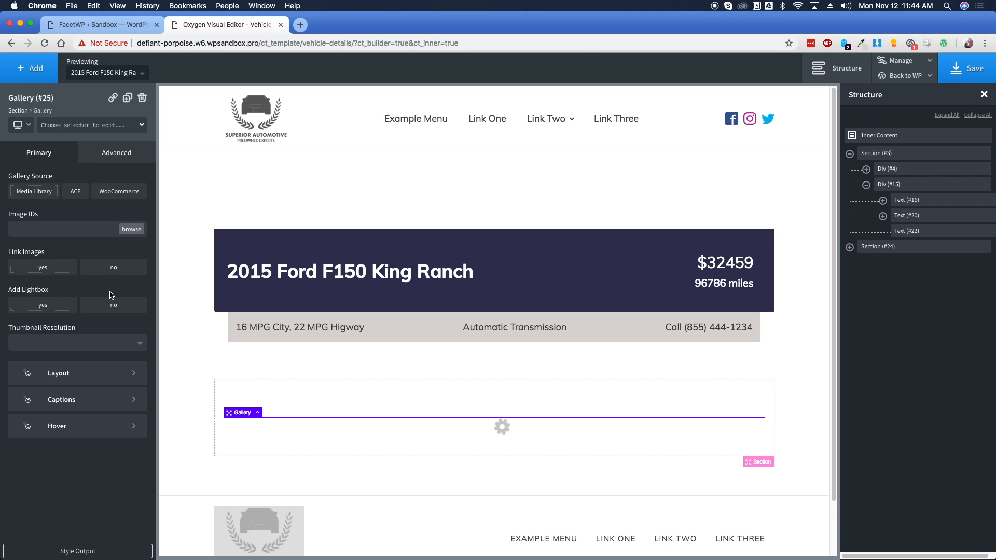
left_click(76, 193)
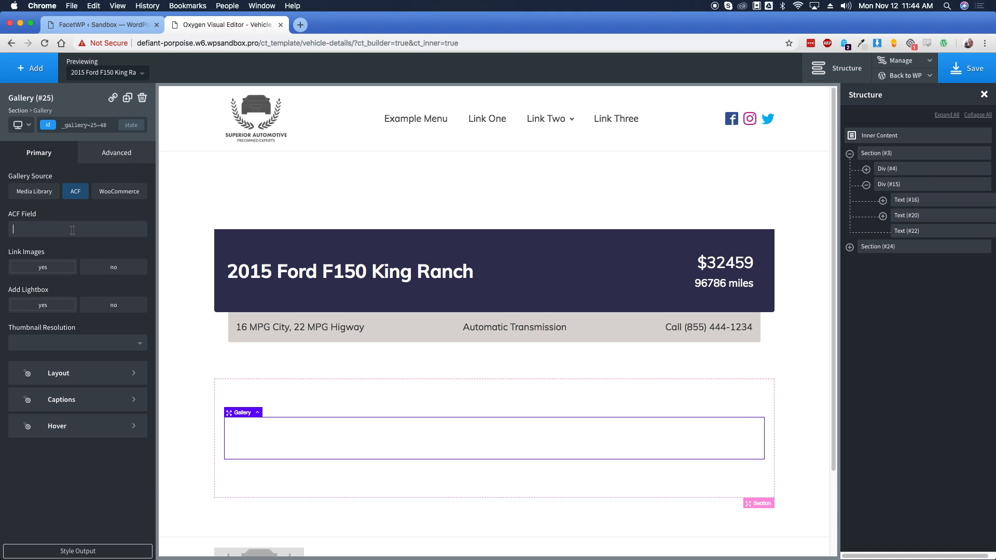
type("photo")
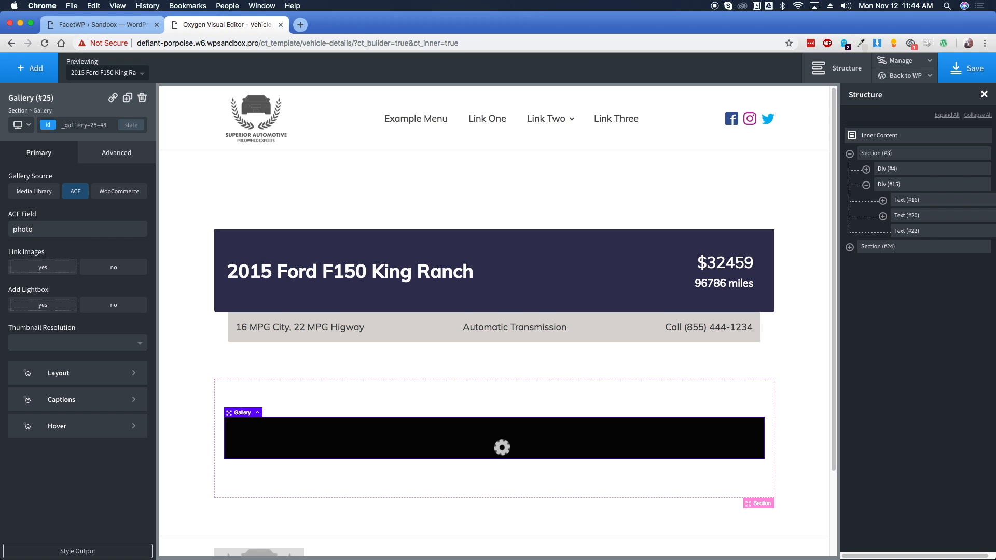
type("_gallery")
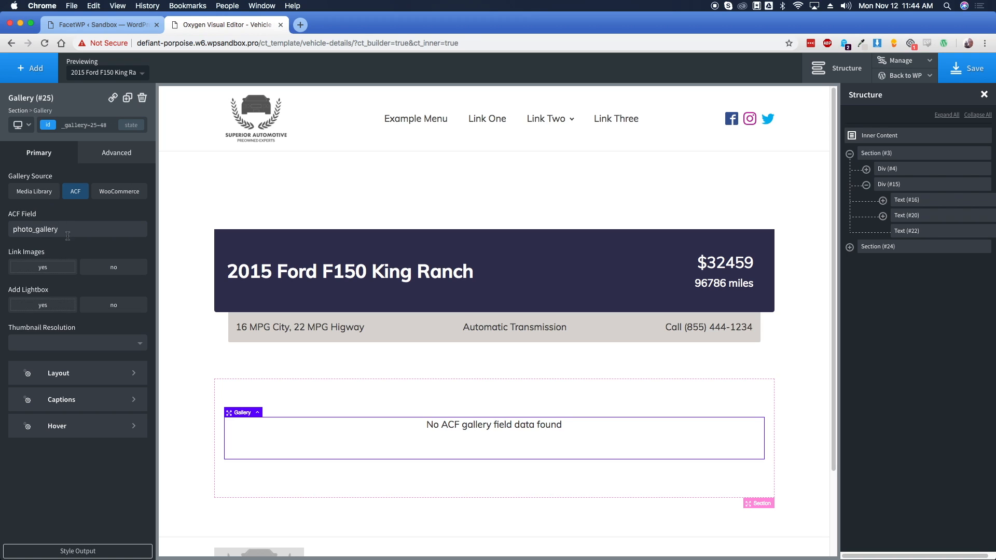
left_click(202, 417)
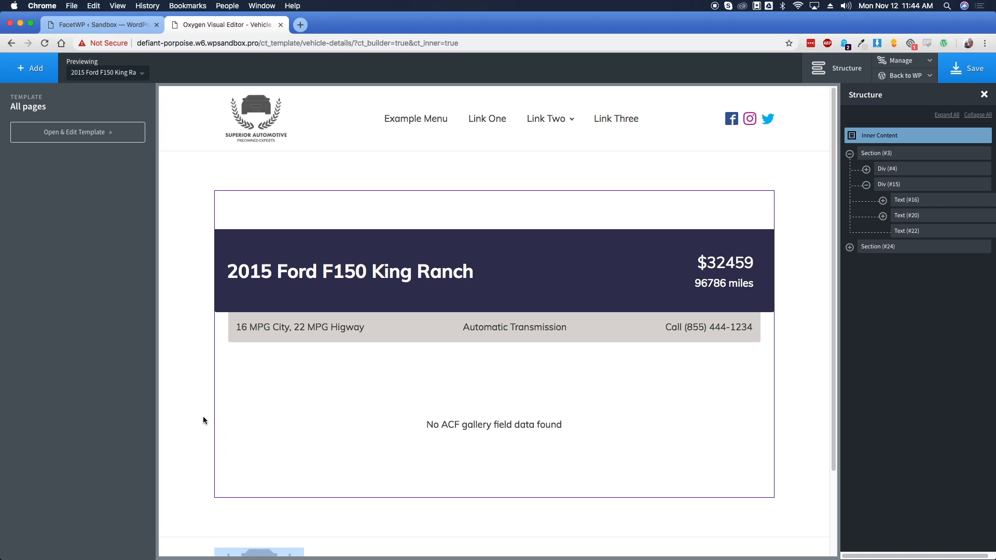
Set the vehicle gallery's thumbnail resolution to medium_large
scroll(210, 404, "down", 2)
scroll(207, 394, "down", 4)
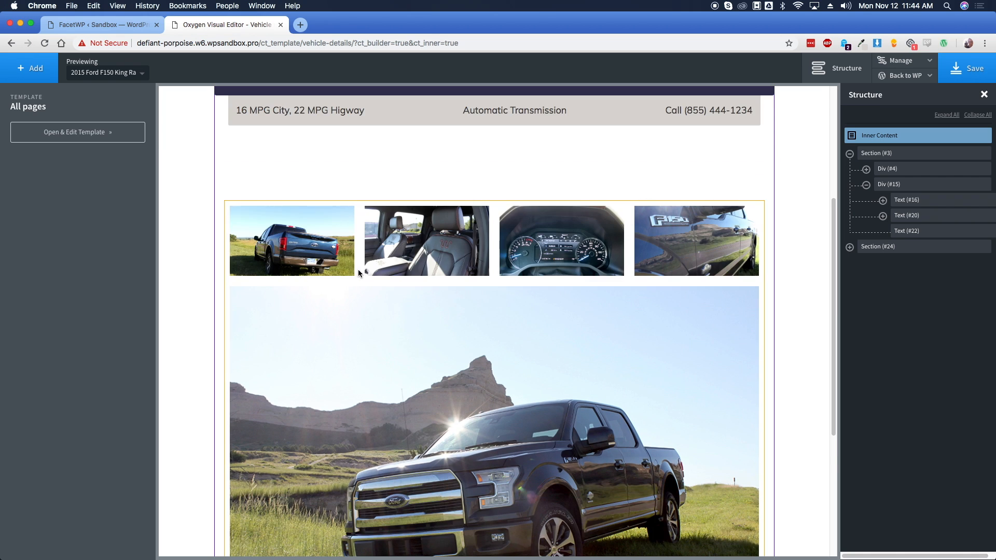
left_click(358, 273)
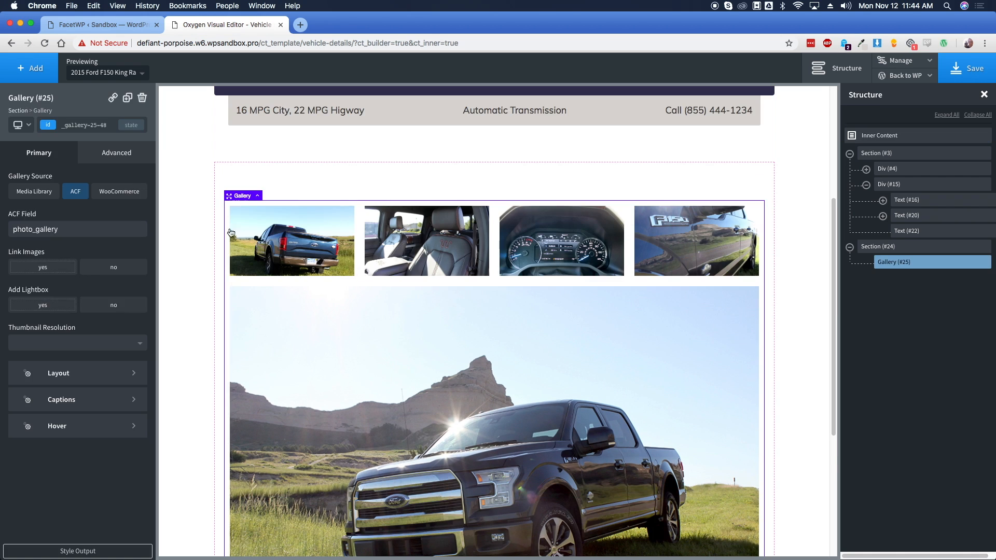
left_click(59, 343)
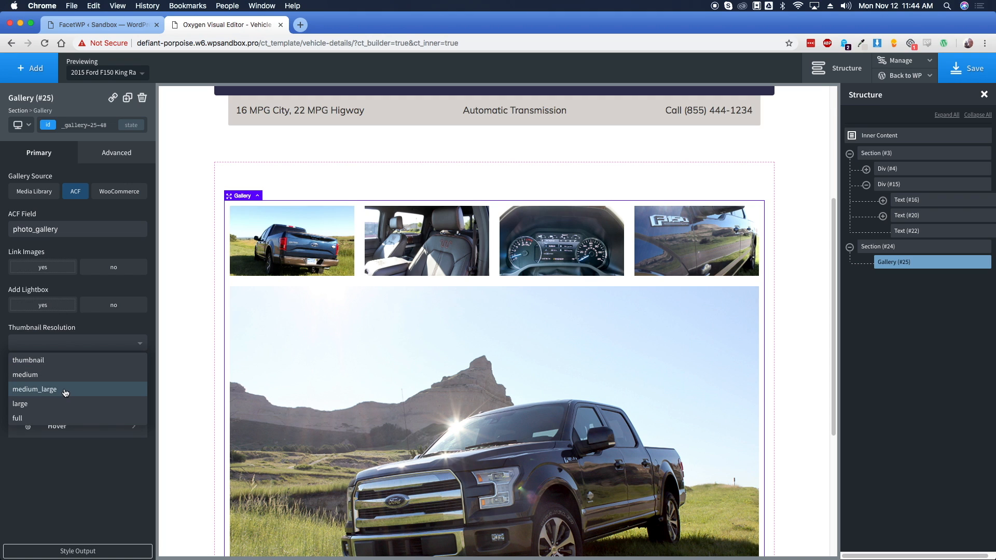
left_click(65, 392)
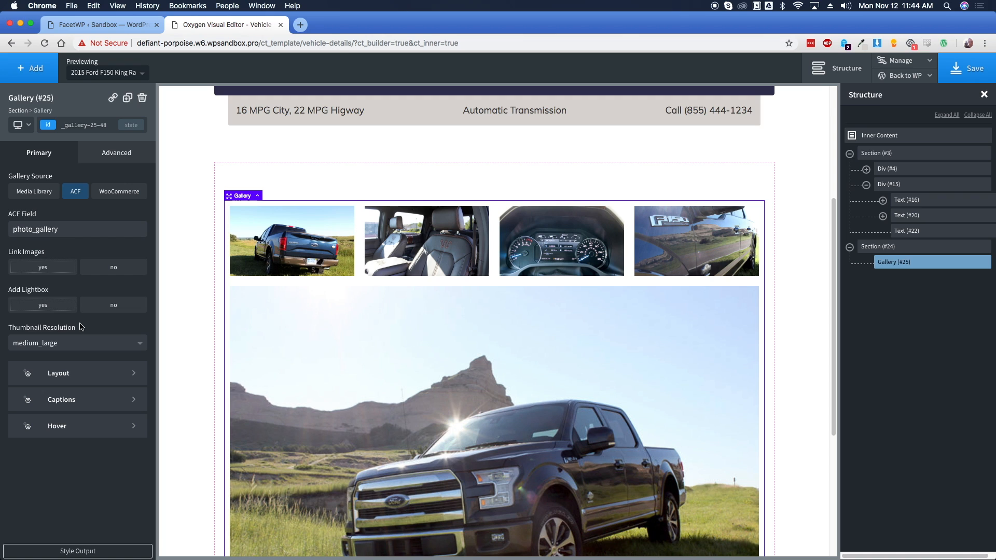
Set the gallery layout to 3 images per row with 150 px minimum image width
left_click(62, 374)
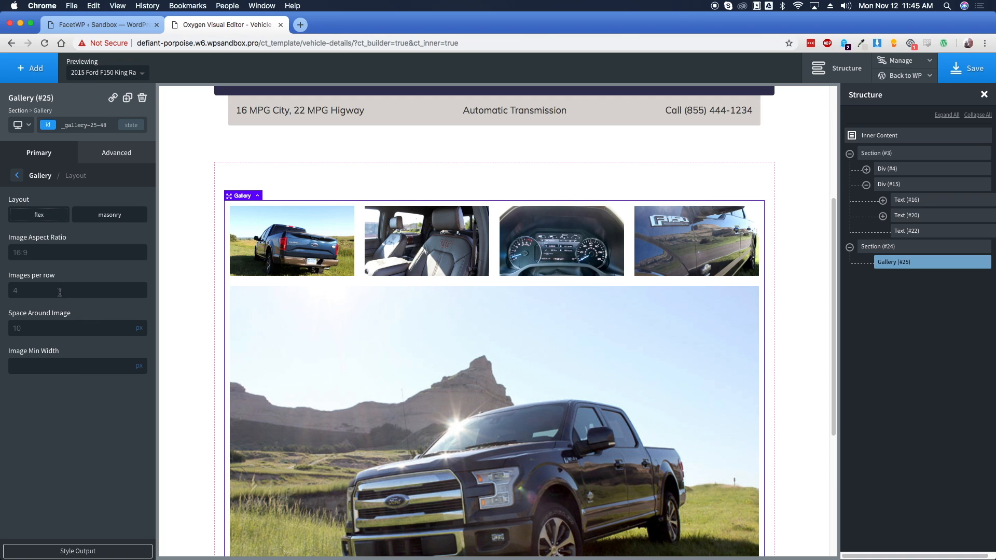
type("3")
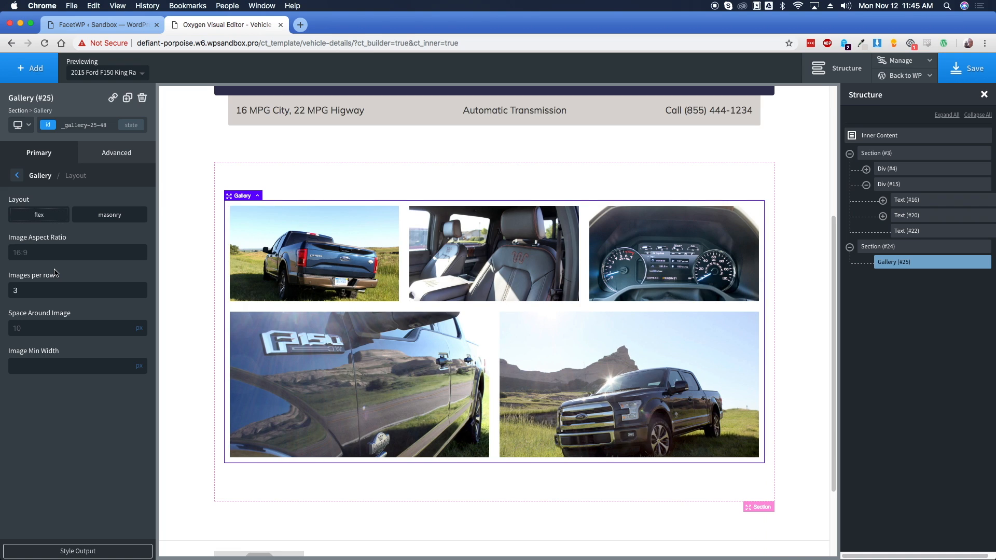
left_click(62, 359)
type("150")
scroll(175, 311, "down", 1)
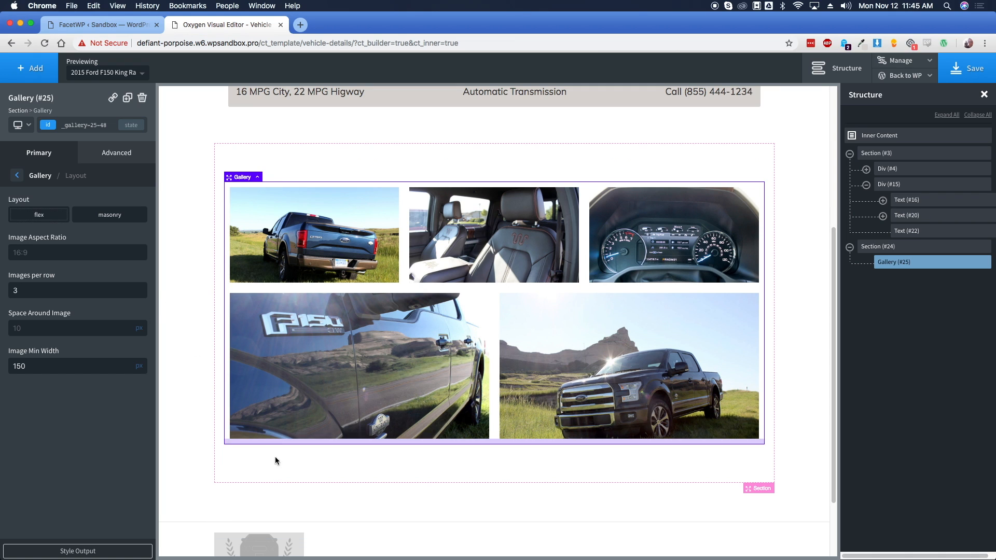
Add a new empty Section below the gallery section
left_click(287, 492)
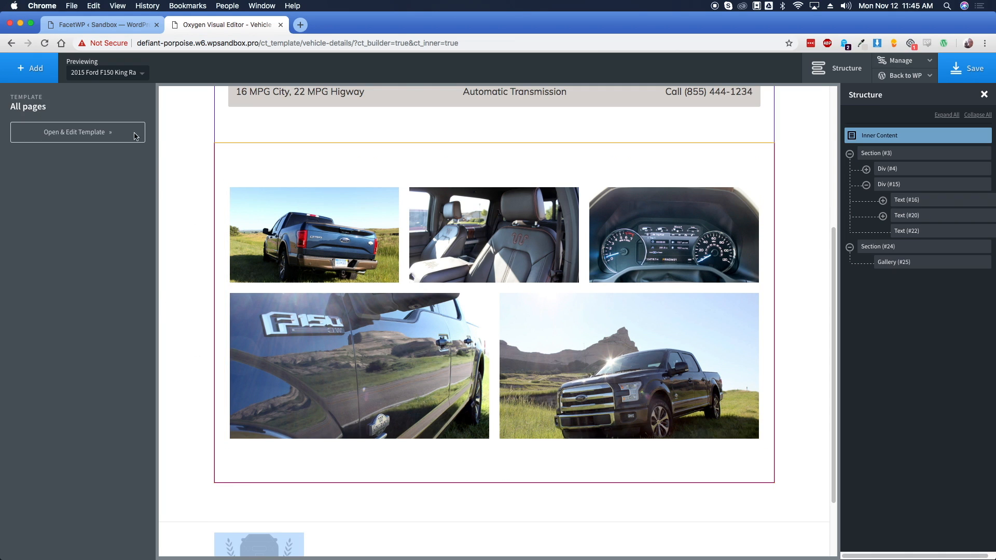
left_click(30, 68)
left_click(41, 96)
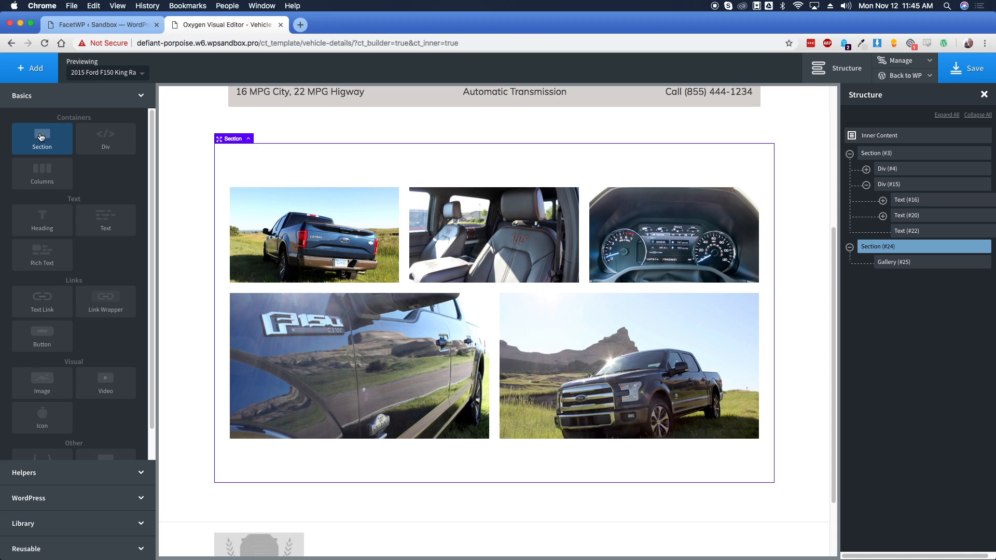
left_click(41, 137)
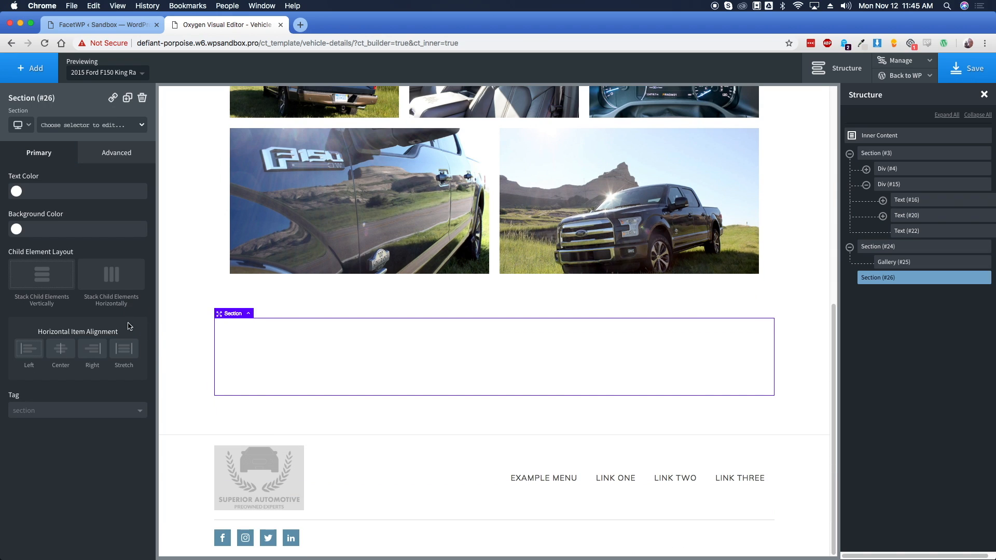
Give the new section a Slate Blue background and white text colour
left_click(16, 229)
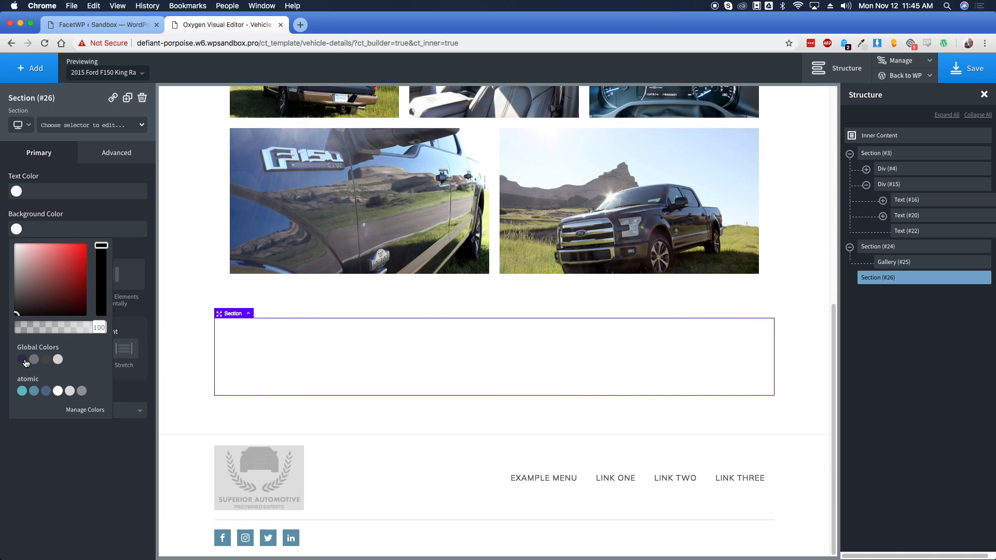
left_click(23, 359)
left_click(18, 192)
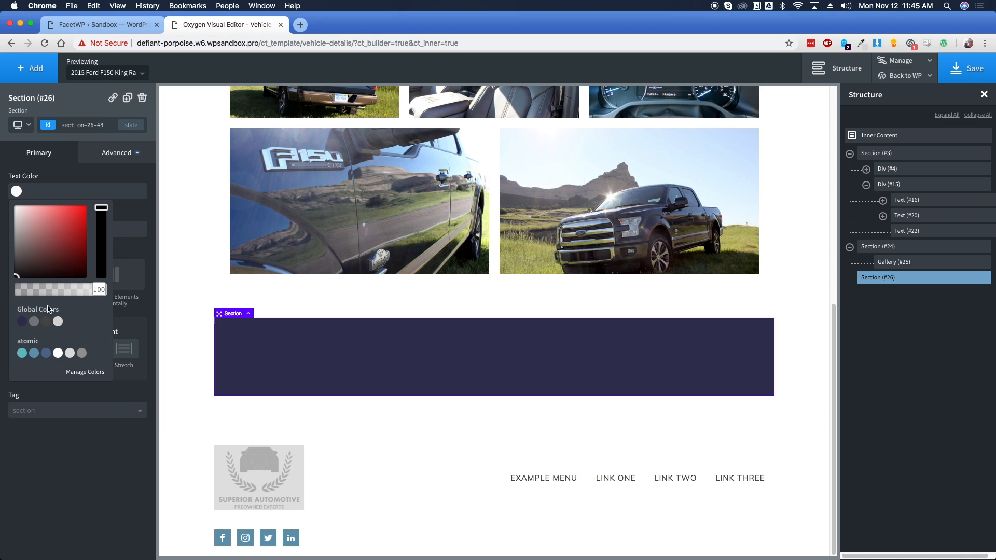
left_click(57, 353)
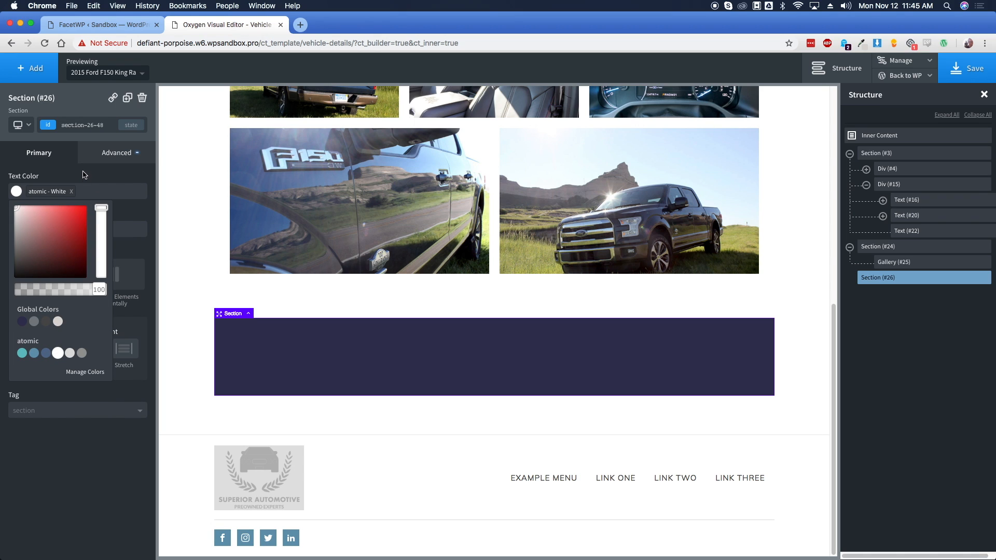
left_click(83, 175)
left_click(117, 152)
left_click(42, 153)
Add a heading reading 'Call now for $500 off!' to the section
left_click(30, 68)
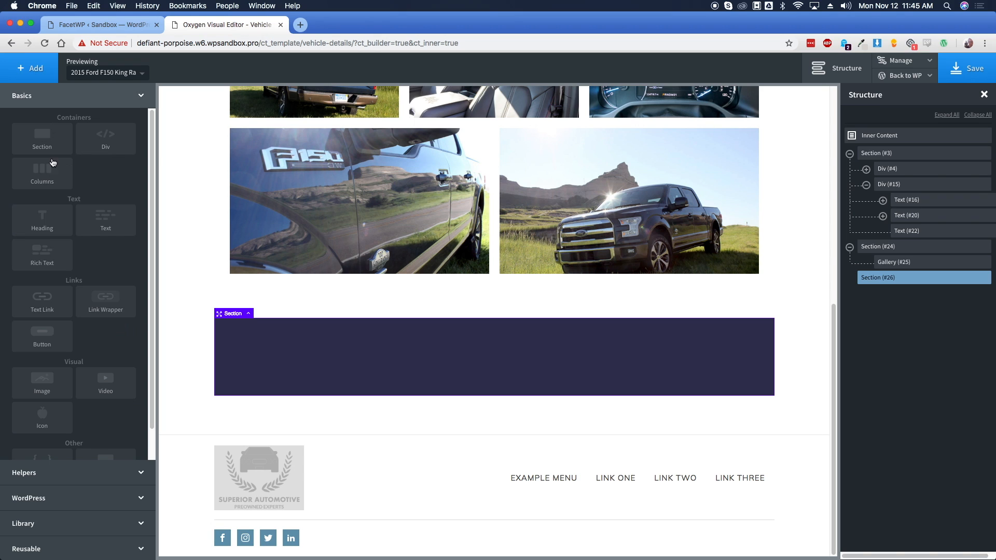
left_click(42, 223)
double_click(342, 371)
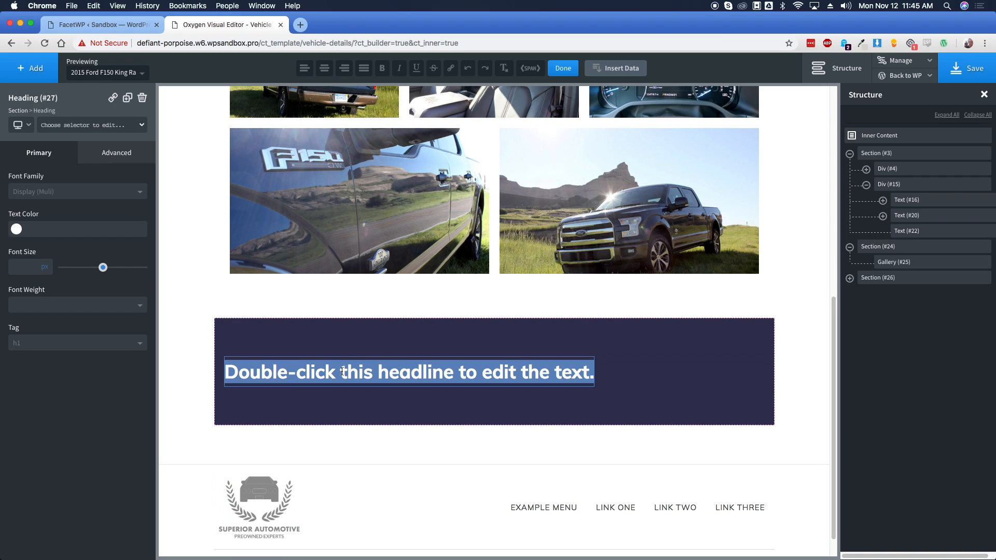
type("Call now for")
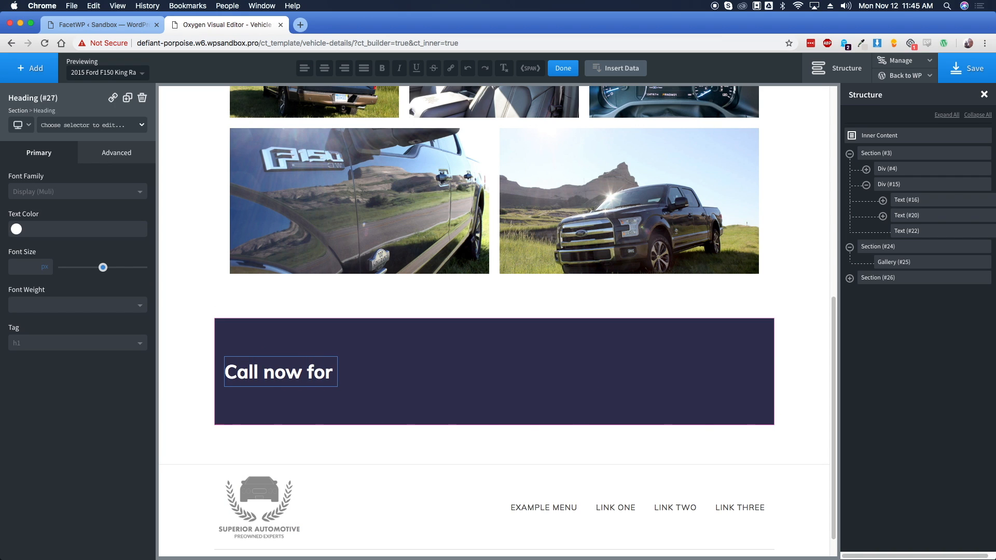
type(" $500 off!")
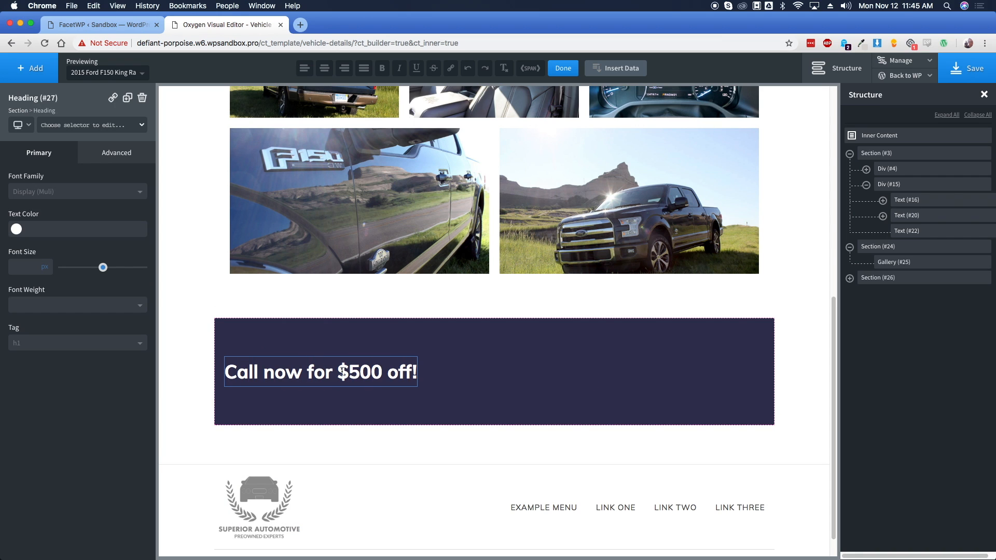
left_click(447, 373)
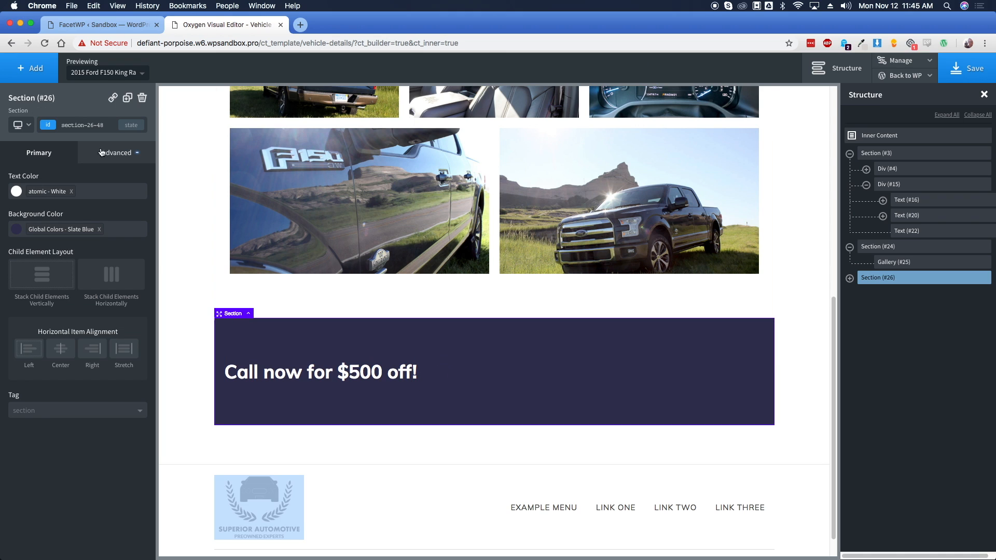
Add a button labelled 'Call' plus the dealer's phone number to the banner
left_click(30, 68)
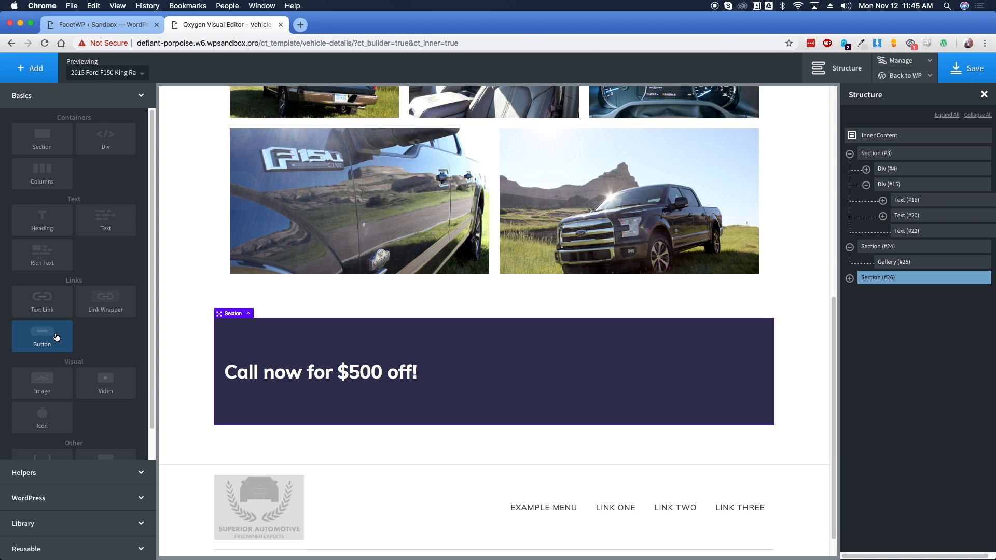
left_click(57, 337)
double_click(311, 400)
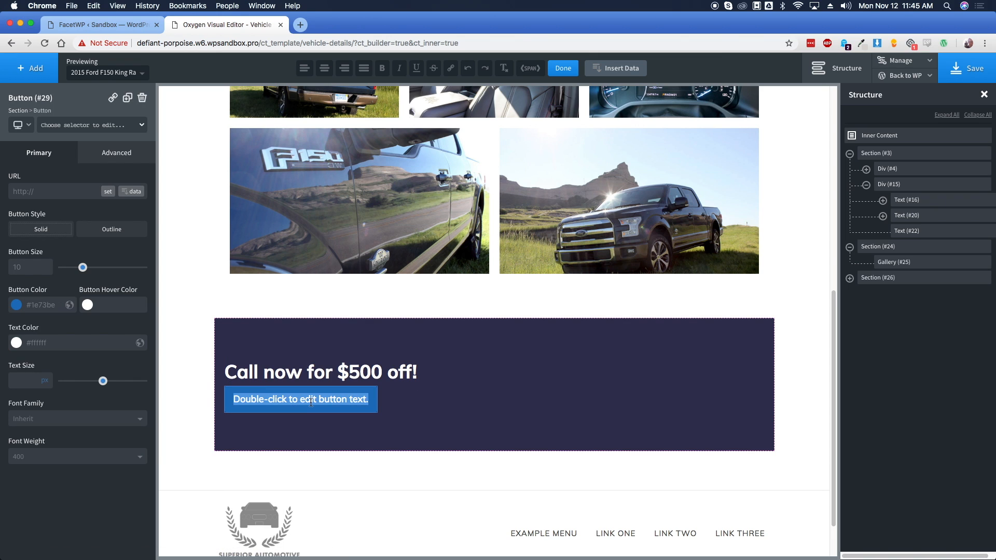
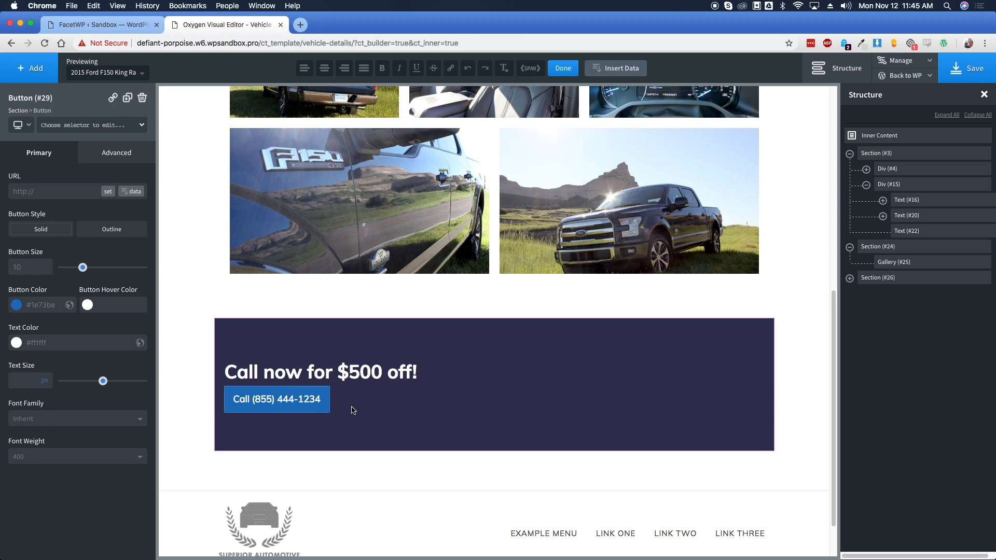
left_click(373, 413)
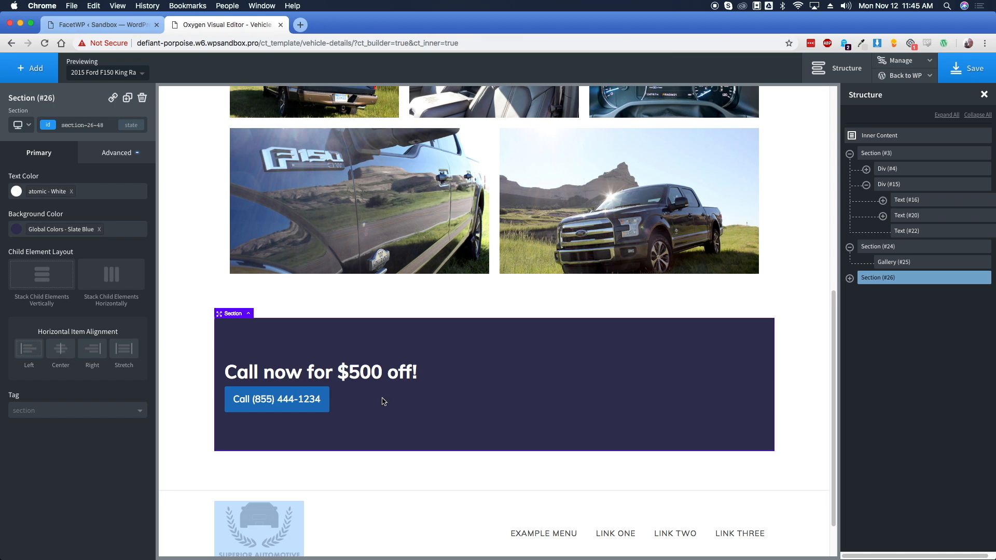
Stack the banner's heading and button horizontally, Middle, Space Between, and save the template
left_click(118, 282)
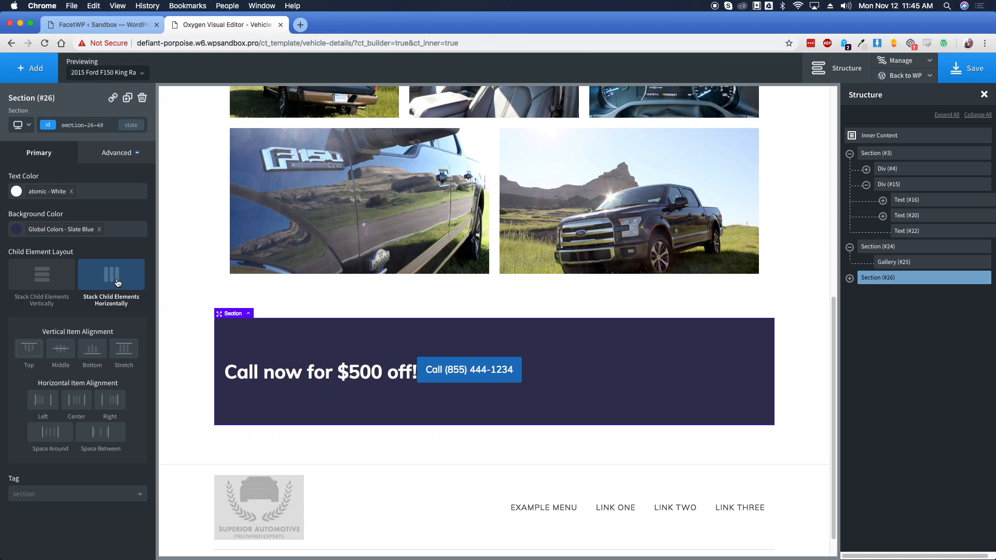
left_click(67, 350)
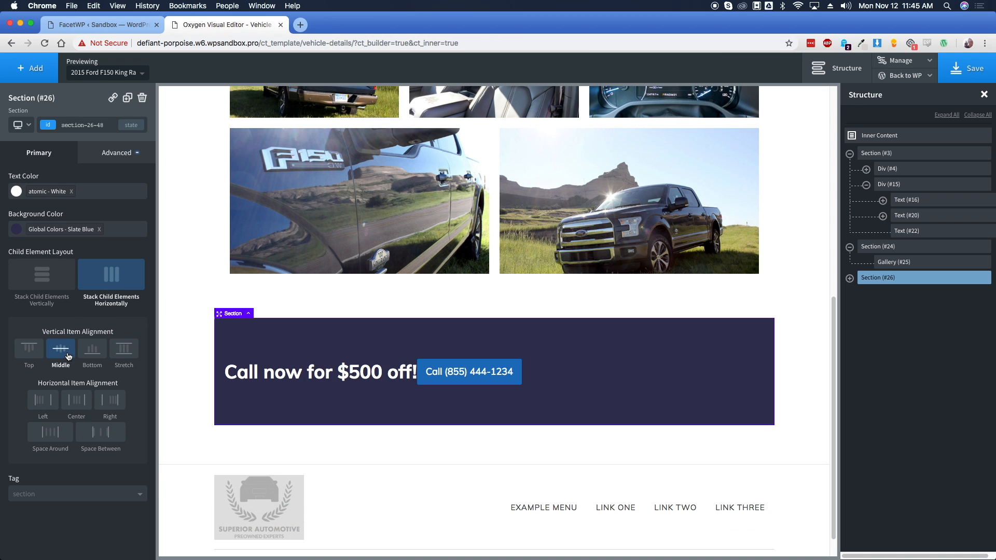
left_click(99, 434)
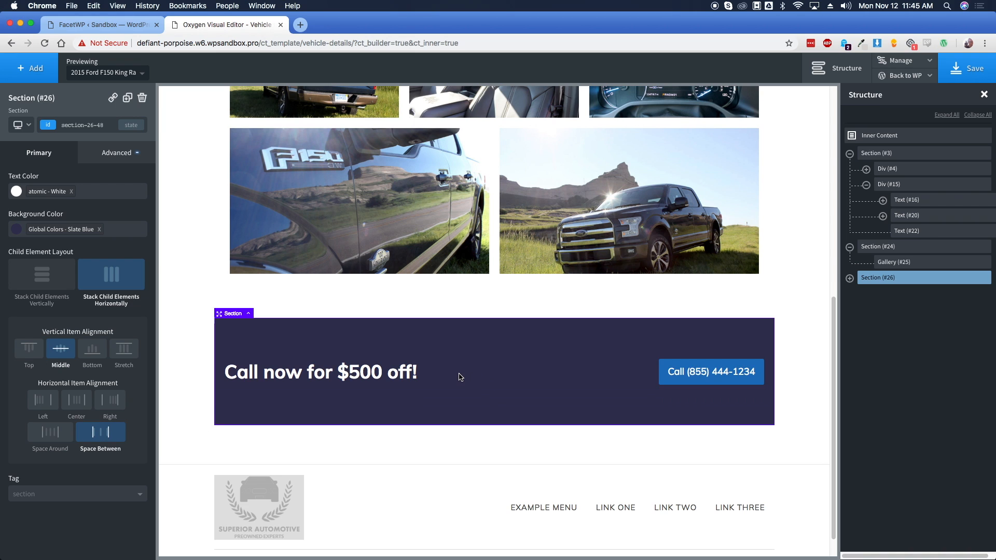
left_click(189, 345)
scroll(188, 337, "up", 5)
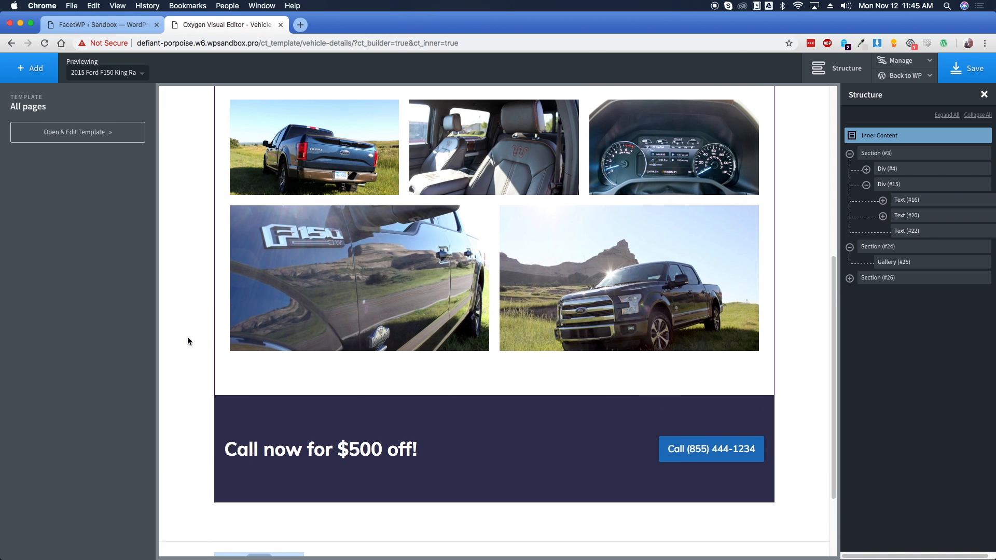
left_click(967, 68)
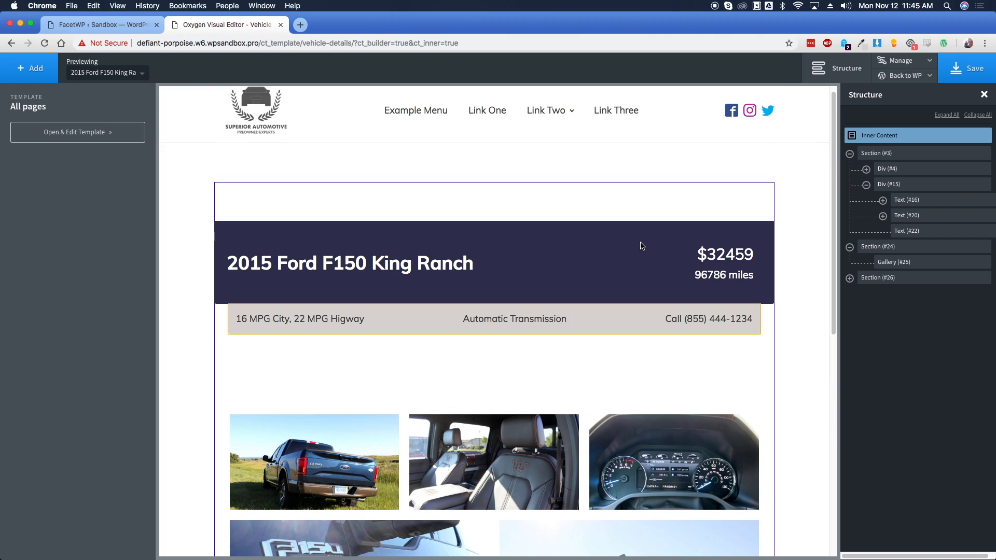
scroll(643, 246, "up", 1)
Open the vehicle template on the live site's frontend in a new tab
mouse_move(905, 78)
left_click(902, 109, "super")
left_click(322, 23)
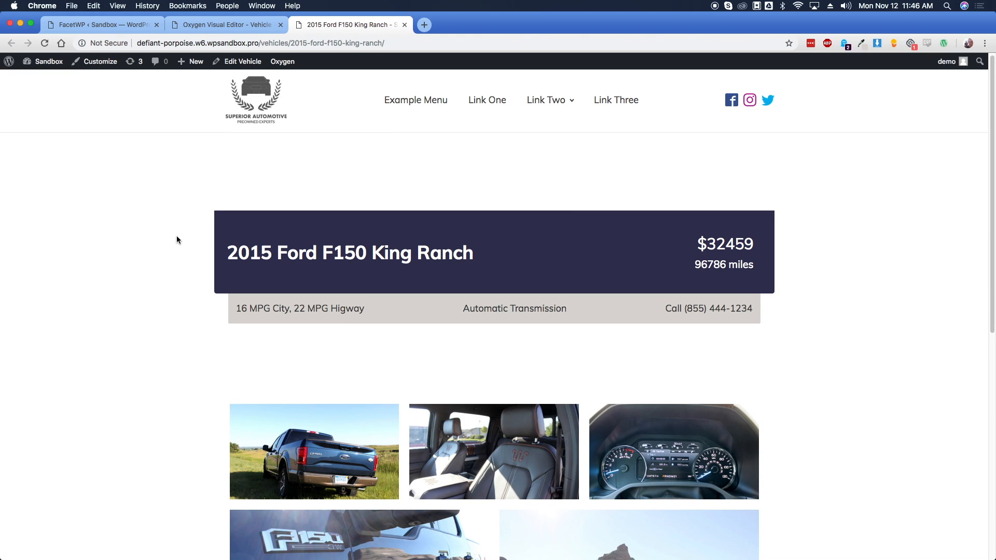
scroll(176, 235, "down", 3)
Open a truck photo in the lightbox, step through three more photos, then close it
left_click(283, 255)
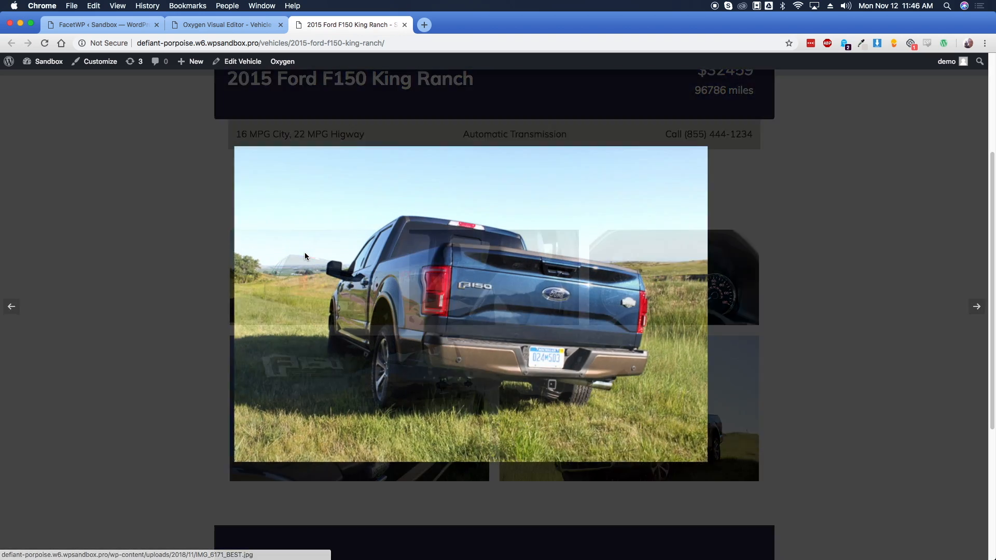
left_click(975, 308)
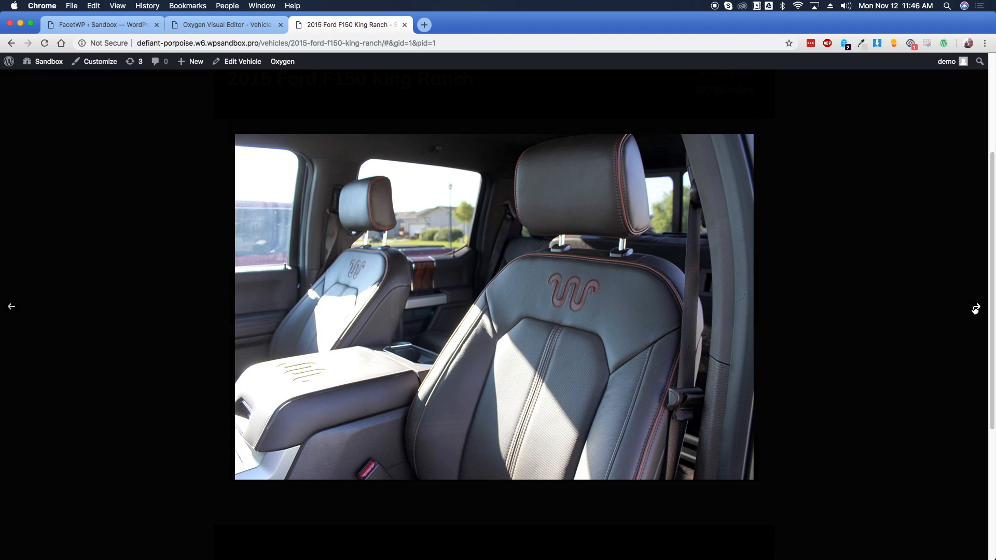
left_click(975, 309)
left_click(975, 309)
left_click(918, 254)
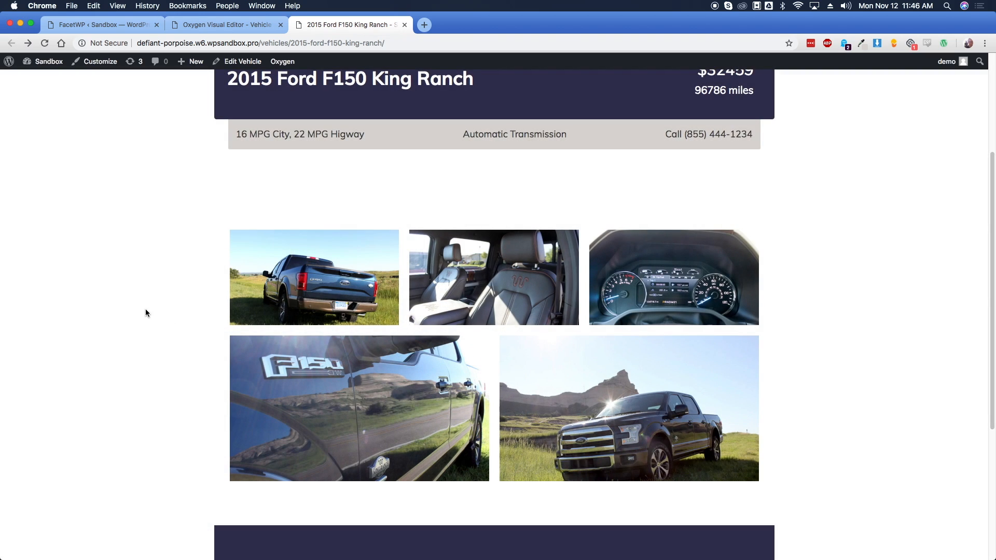
scroll(147, 312, "down", 5)
scroll(207, 339, "up", 9)
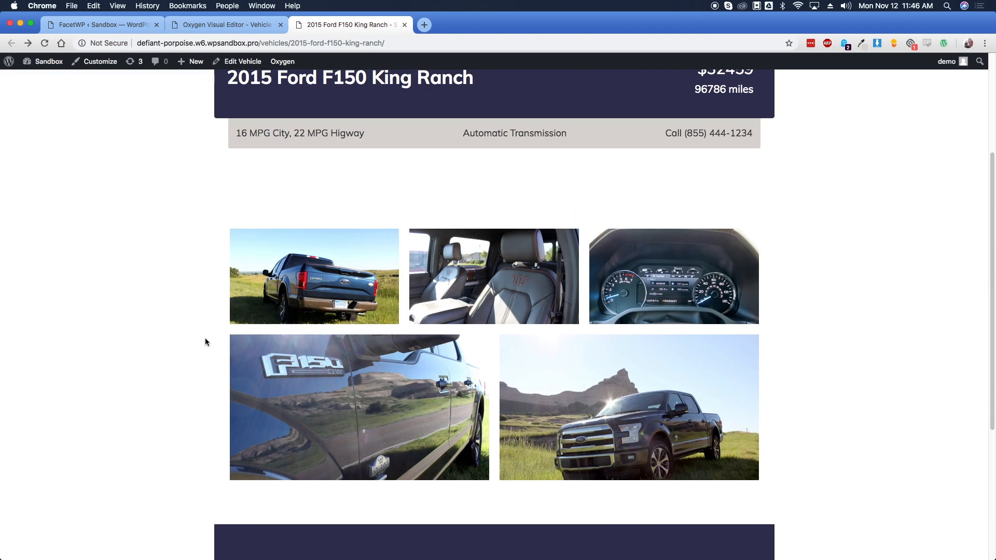
left_click_drag(234, 254, 474, 261)
left_click(478, 261)
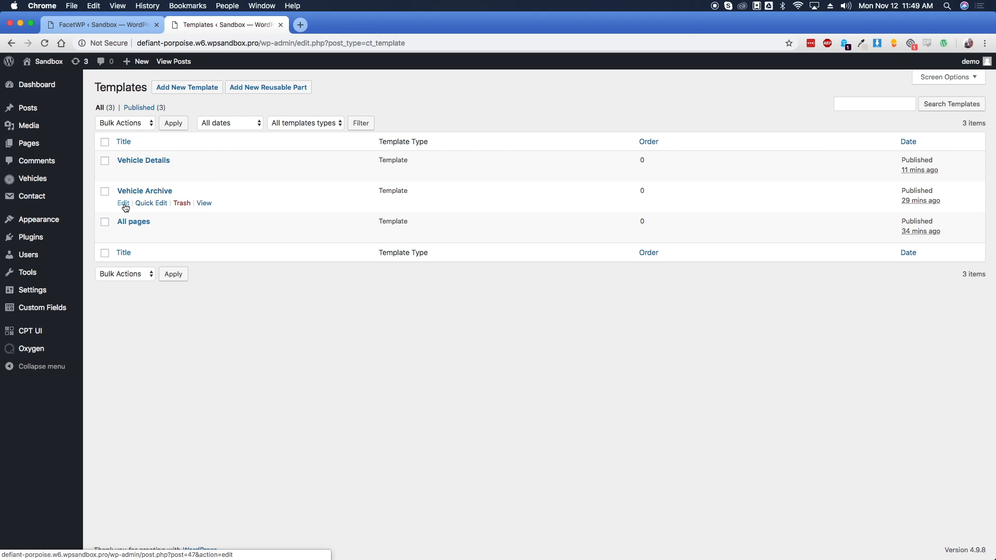
Edit the Vehicle Archive template with Oxygen and select its Easy Posts vehicle grid
left_click(124, 204)
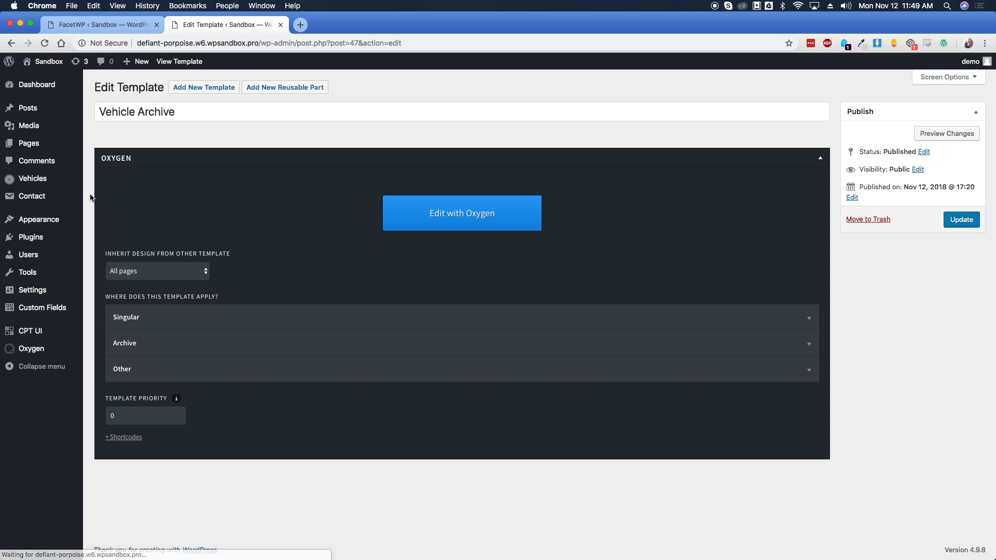
left_click(418, 222)
left_click(648, 230)
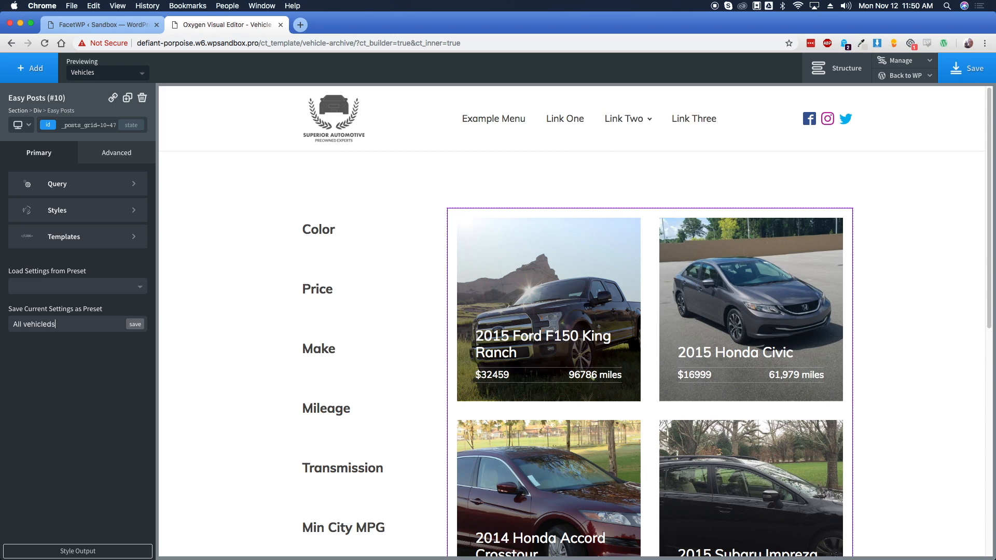
Save the Easy Posts settings as preset 'All vehicles', then leave Oxygen for WordPress admin
left_click(135, 325)
left_click(574, 105)
mouse_move(905, 75)
left_click(888, 92)
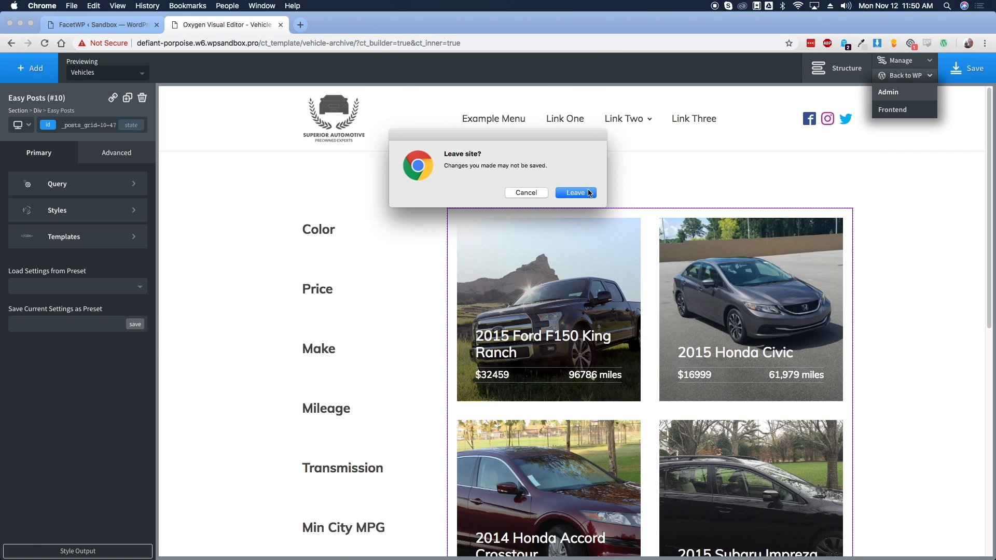
left_click(573, 193)
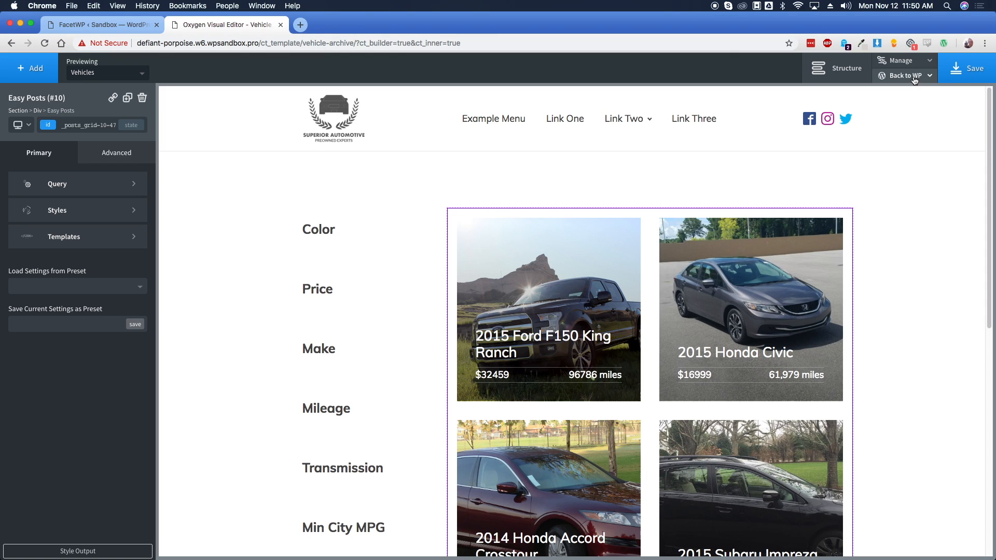
left_click(905, 92)
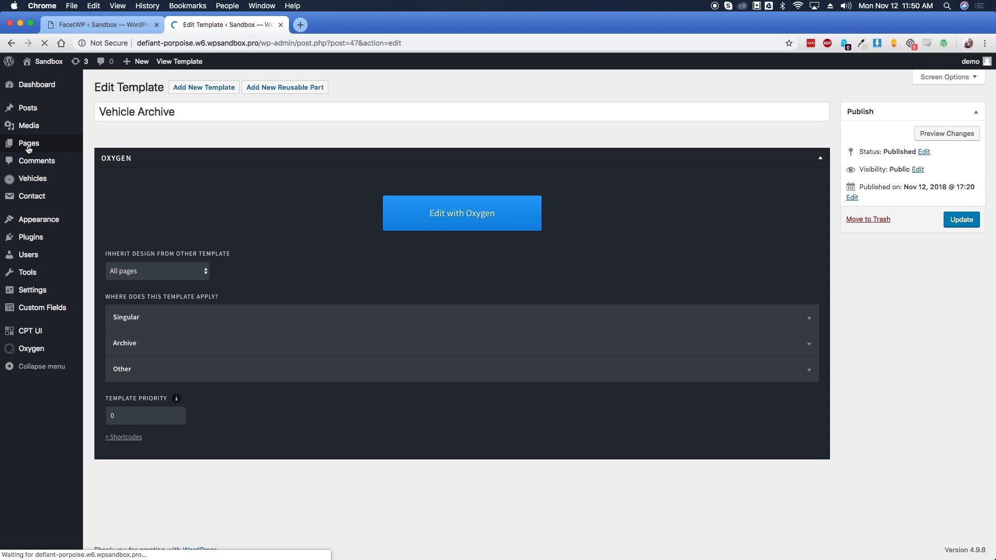
Add a new page titled 'Home', publish it, and edit it with Oxygen
mouse_move(28, 149)
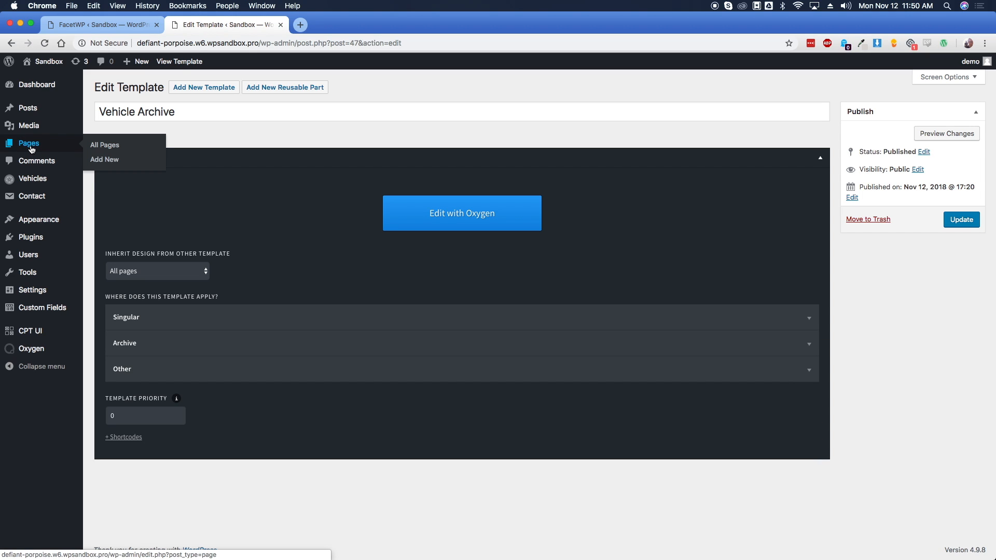
left_click(99, 148)
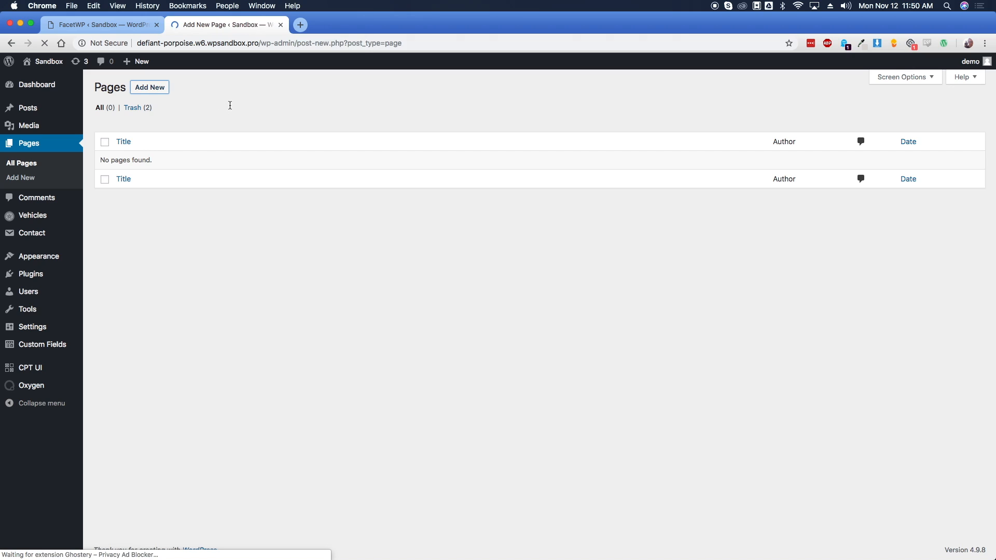
type("Home")
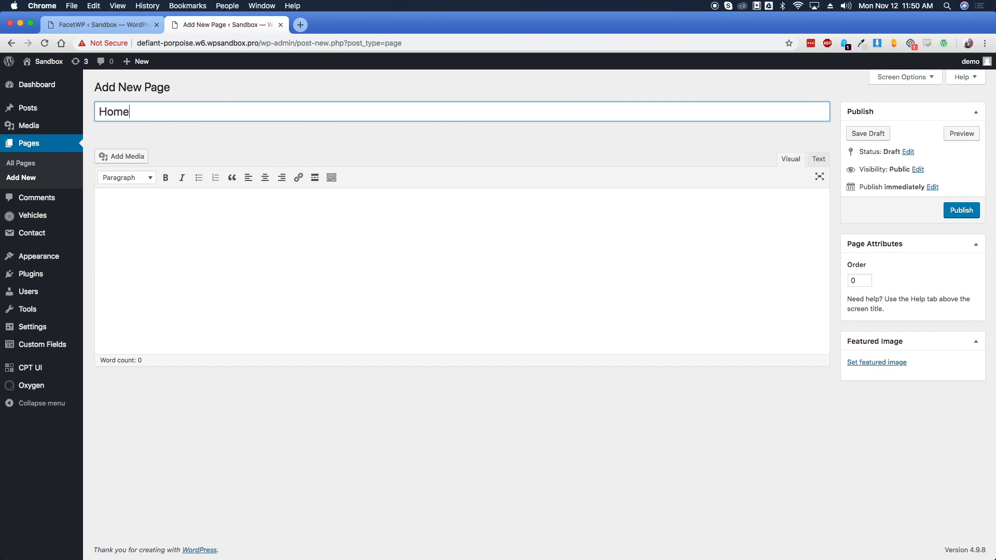
left_click(961, 210)
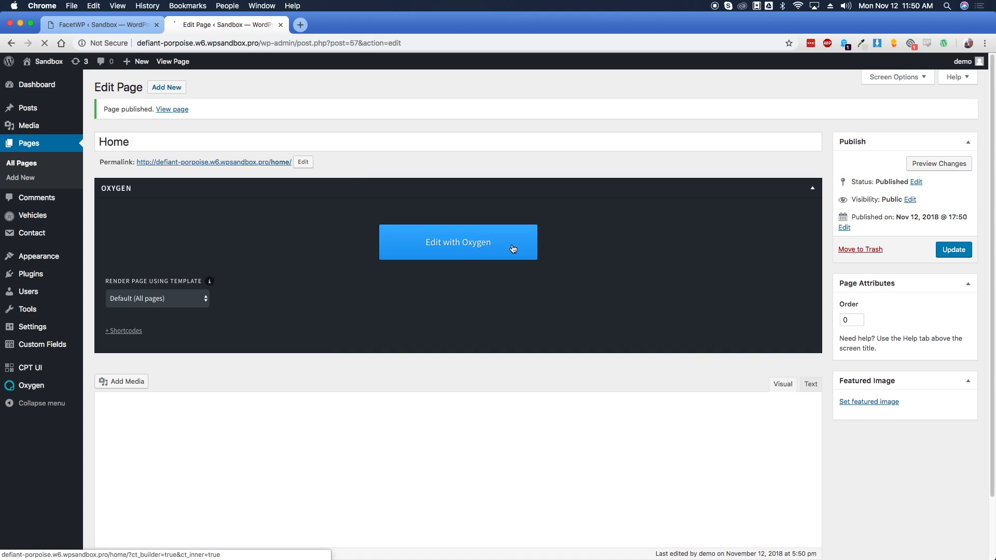
left_click(513, 248)
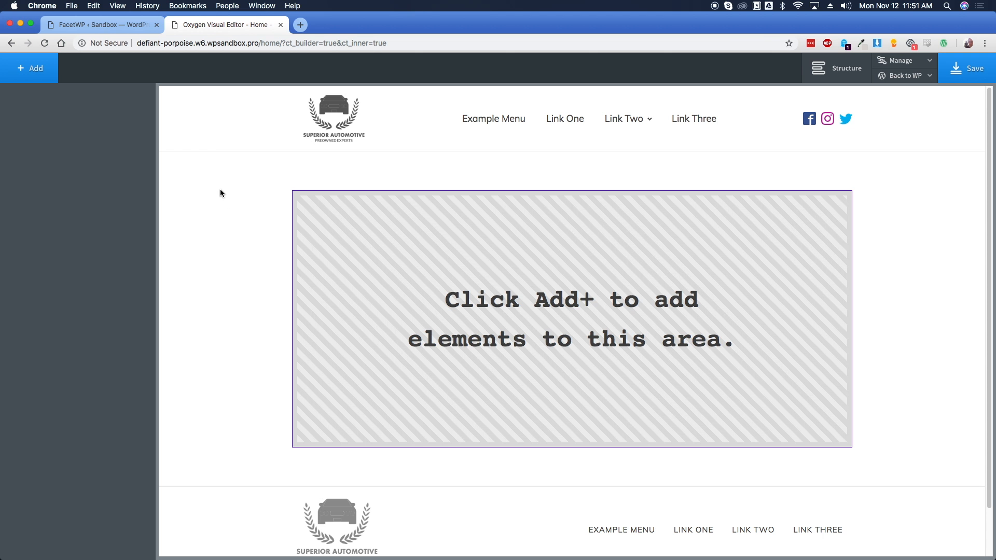
Add a section holding an Easy Posts grid, loading the 'All vehicles' preset
left_click(35, 69)
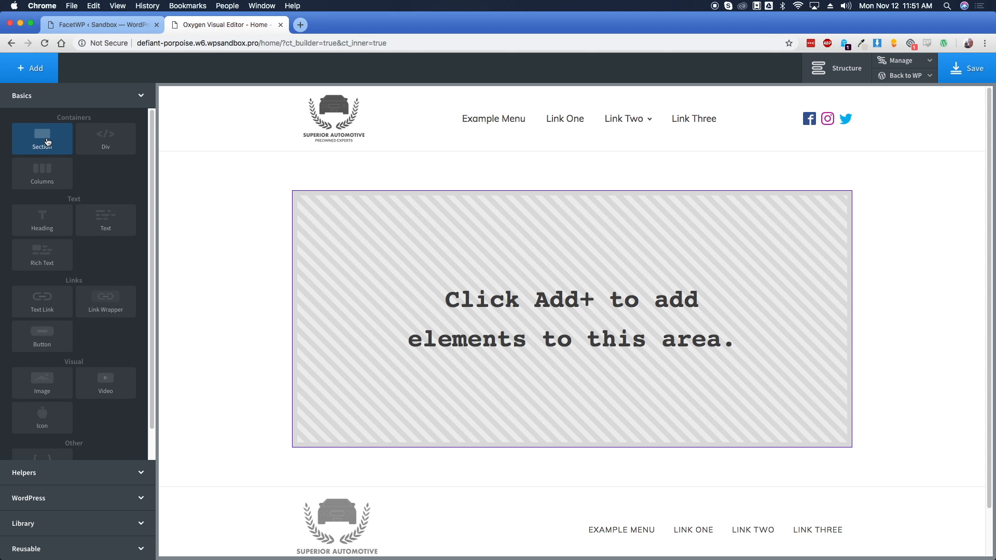
left_click(48, 143)
left_click(37, 68)
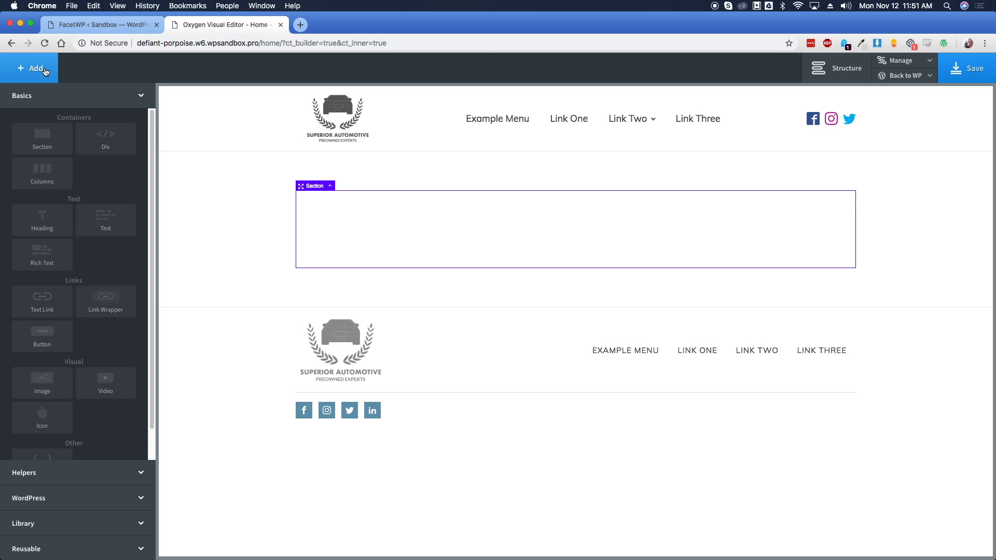
left_click(85, 473)
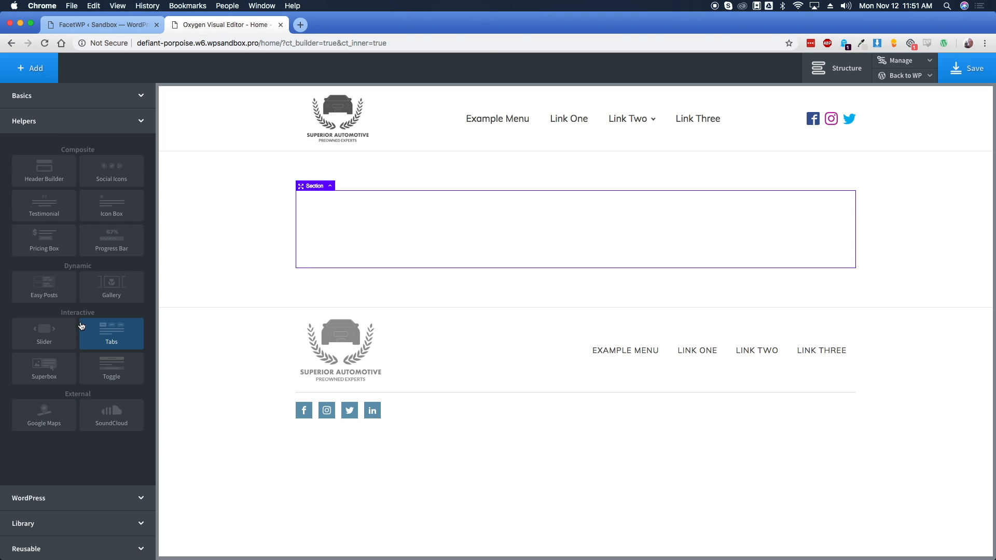
left_click(47, 298)
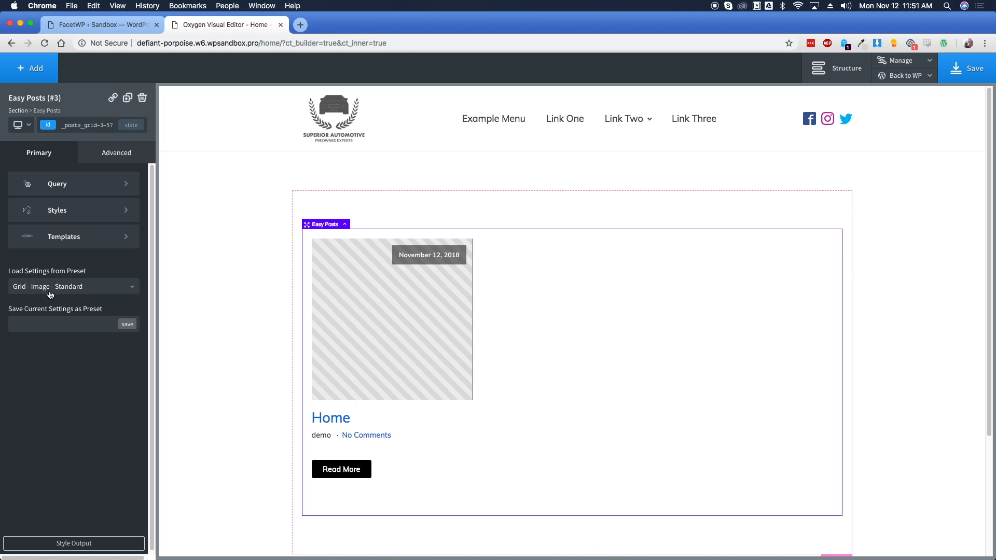
left_click(51, 292)
scroll(104, 363, "down", 5)
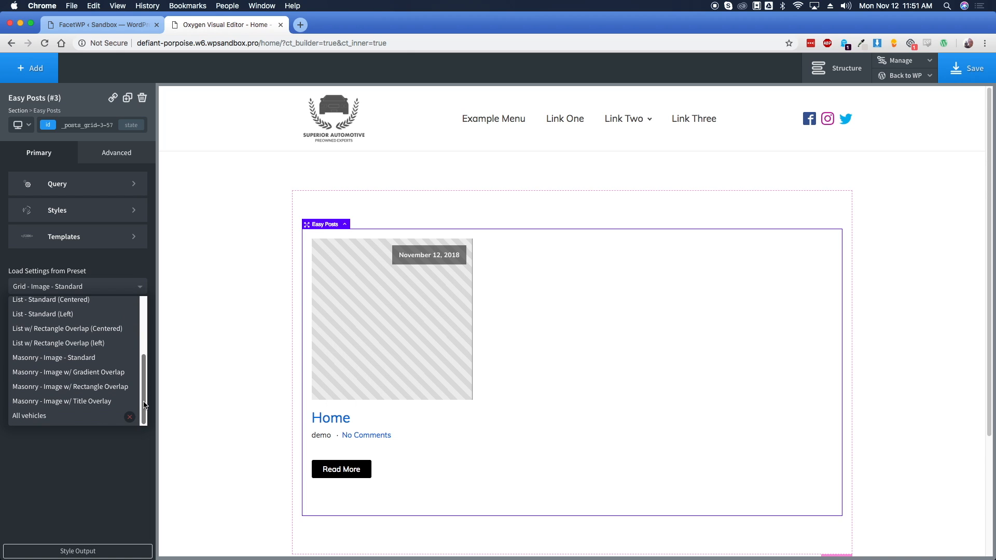
left_click(47, 416)
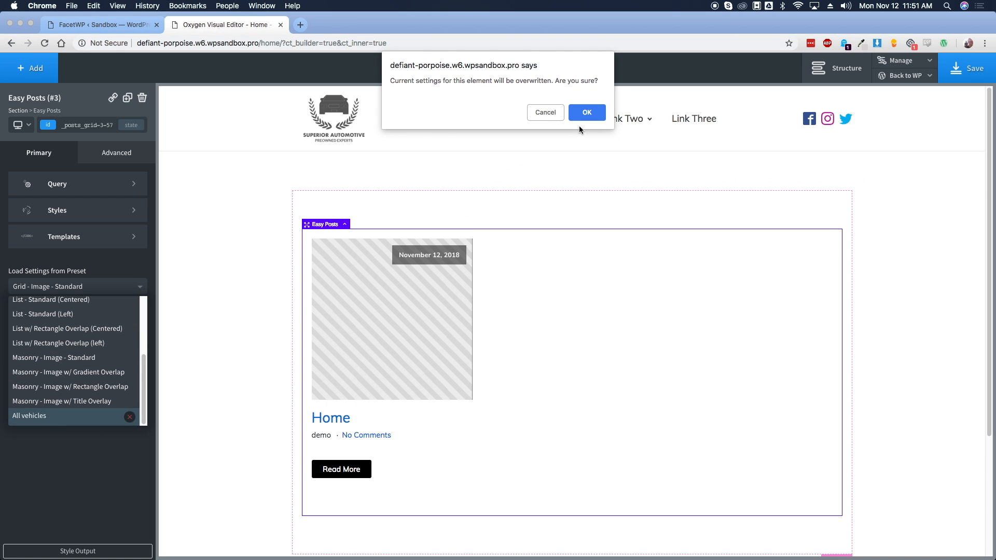
left_click(581, 117)
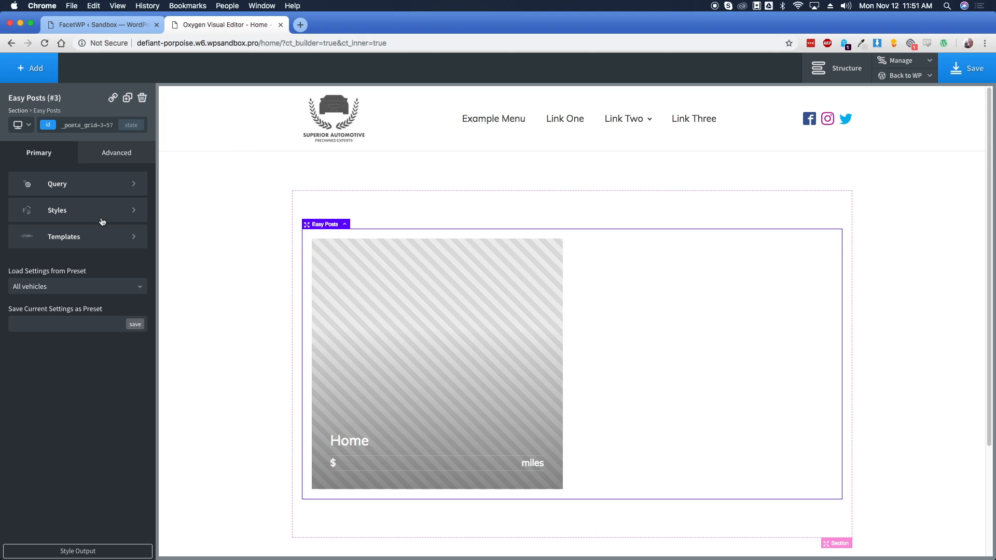
Switch the grid to a custom query with post type vehicles and apply it
left_click(80, 185)
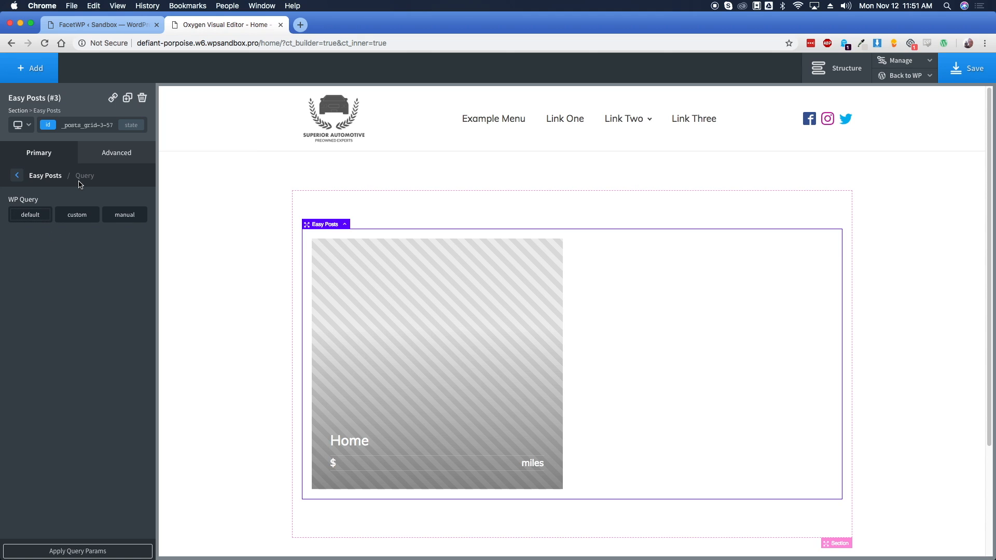
left_click(76, 217)
left_click(82, 248)
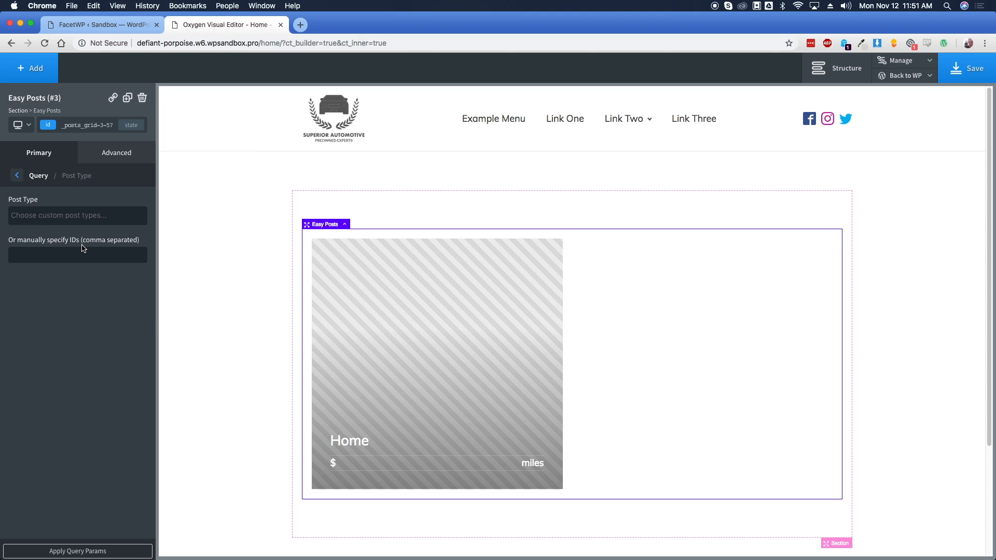
left_click(54, 214)
scroll(57, 313, "down", 2)
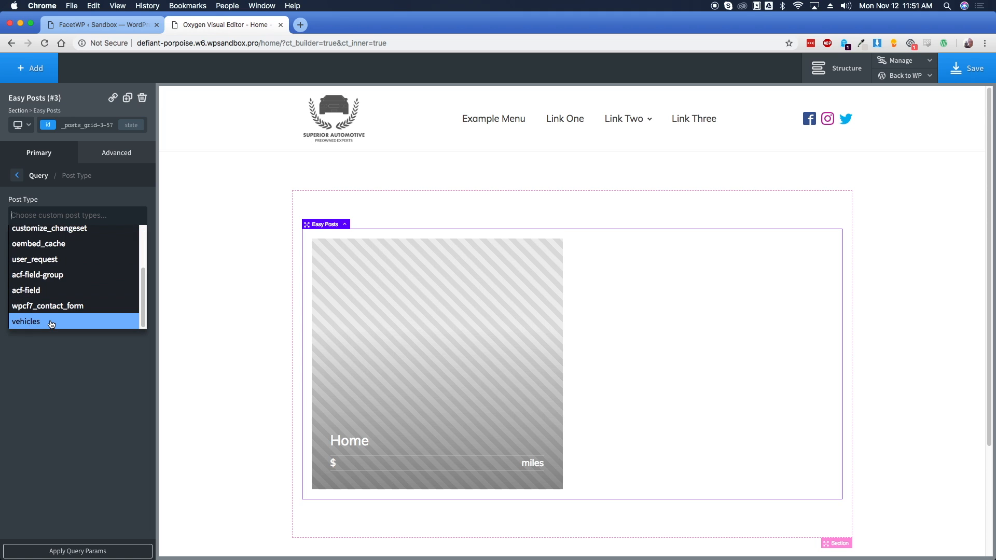
left_click(52, 321)
left_click(109, 550)
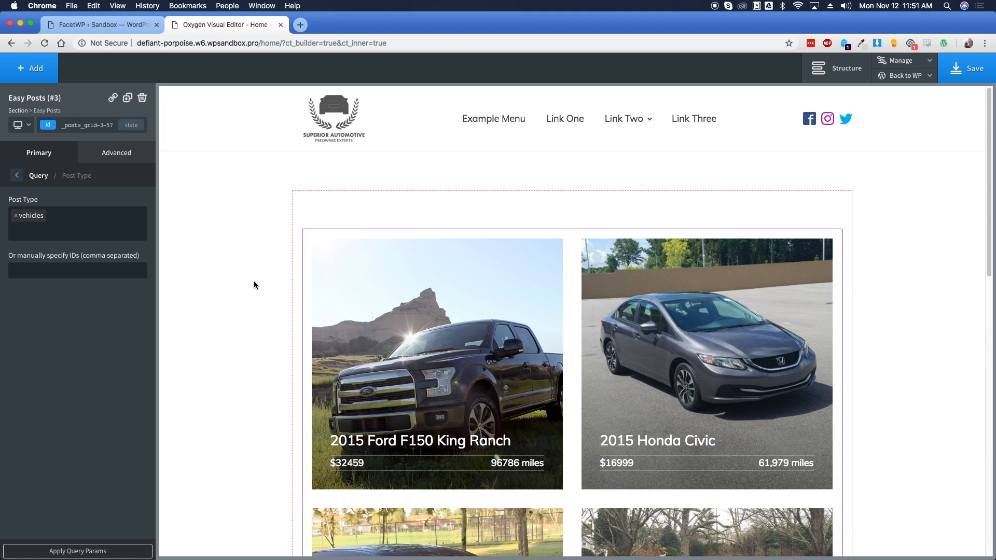
Preview the vehicle cards in the grid, then select the section containing it
left_click(246, 278)
scroll(246, 278, "down", 6)
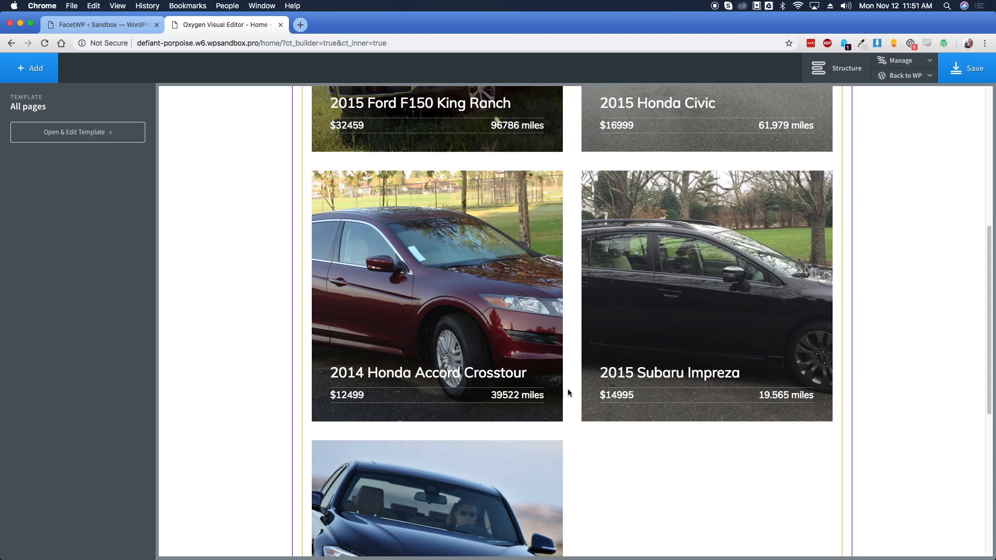
scroll(569, 392, "up", 5)
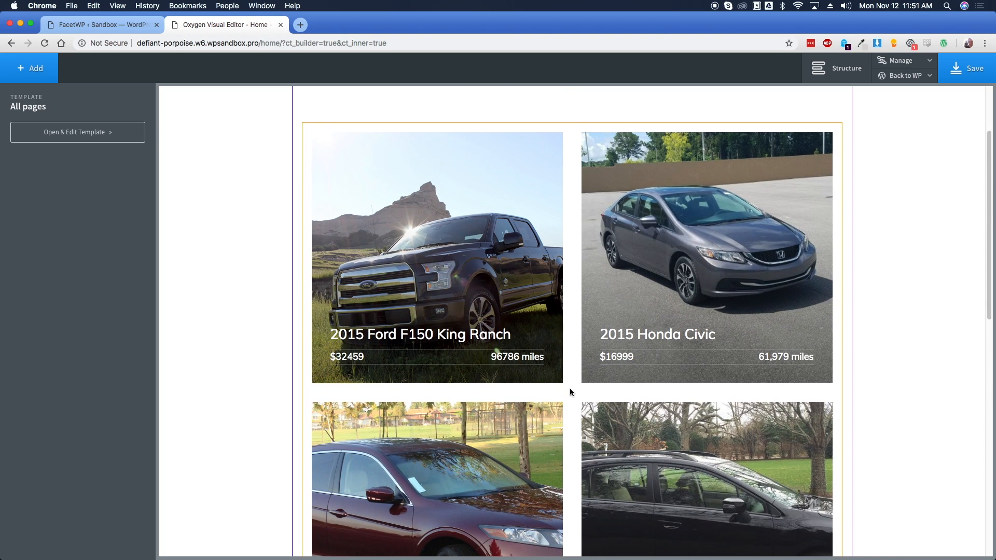
scroll(570, 392, "up", 3)
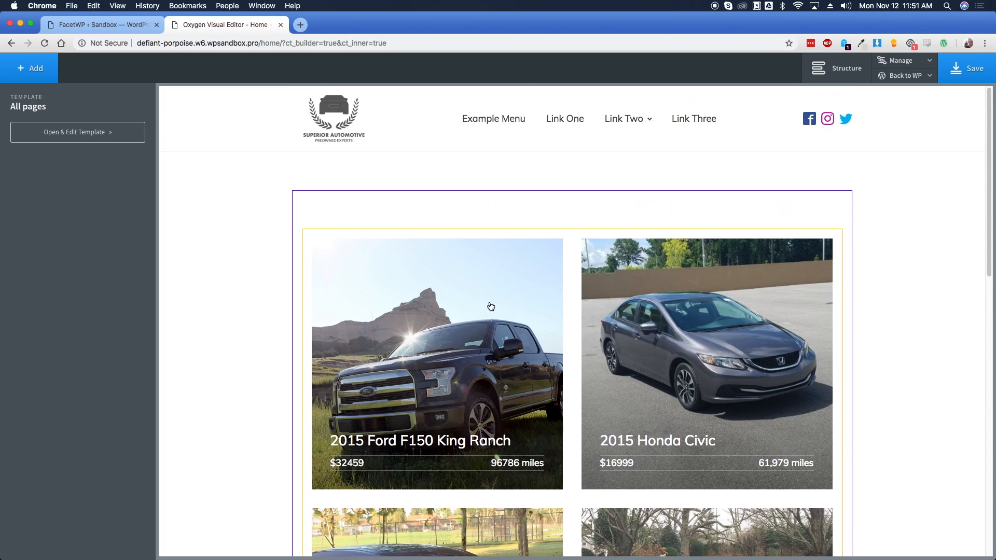
left_click(253, 199)
Add a Heading to the section and move it above the post grid
left_click(32, 82)
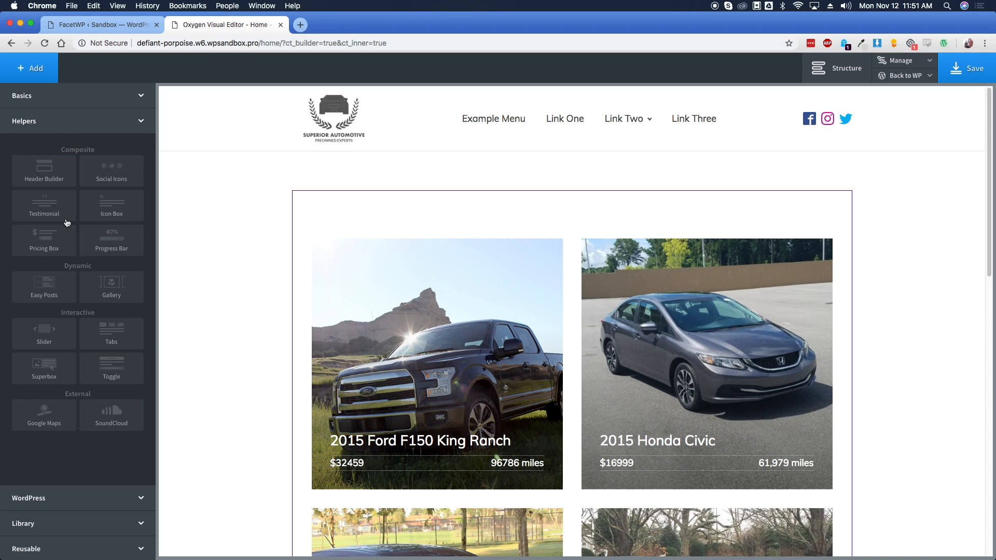
left_click(52, 96)
left_click_drag(52, 228, 343, 216)
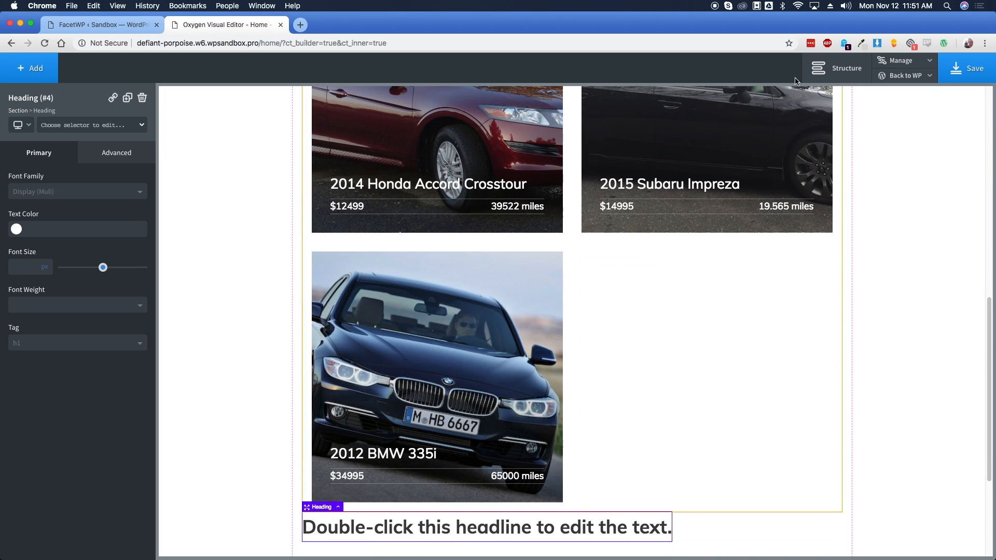
left_click(834, 68)
left_click_drag(905, 188, 901, 167)
Set the heading text to 'Recently Added Vehicles' and save the page with Ctrl+S
double_click(357, 191)
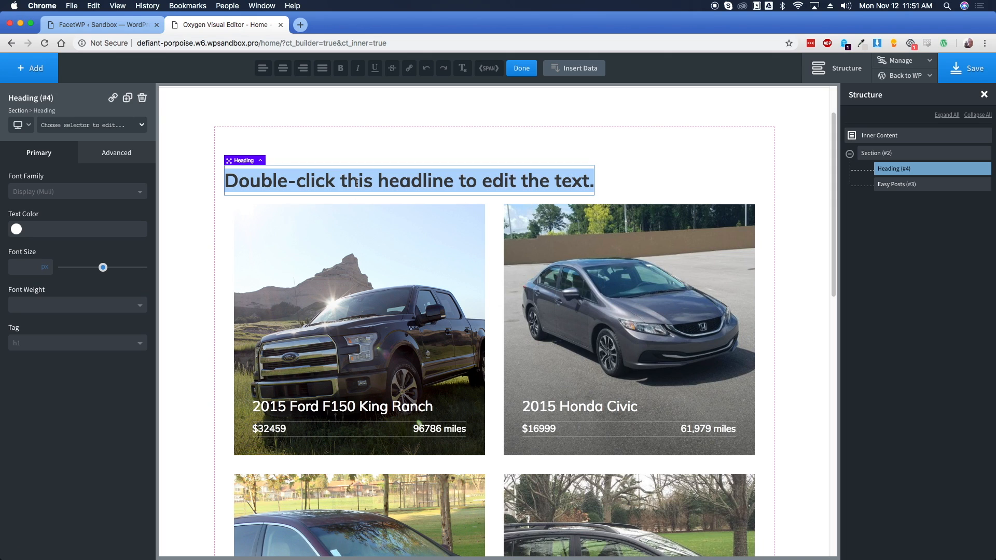
type("Recently Addew")
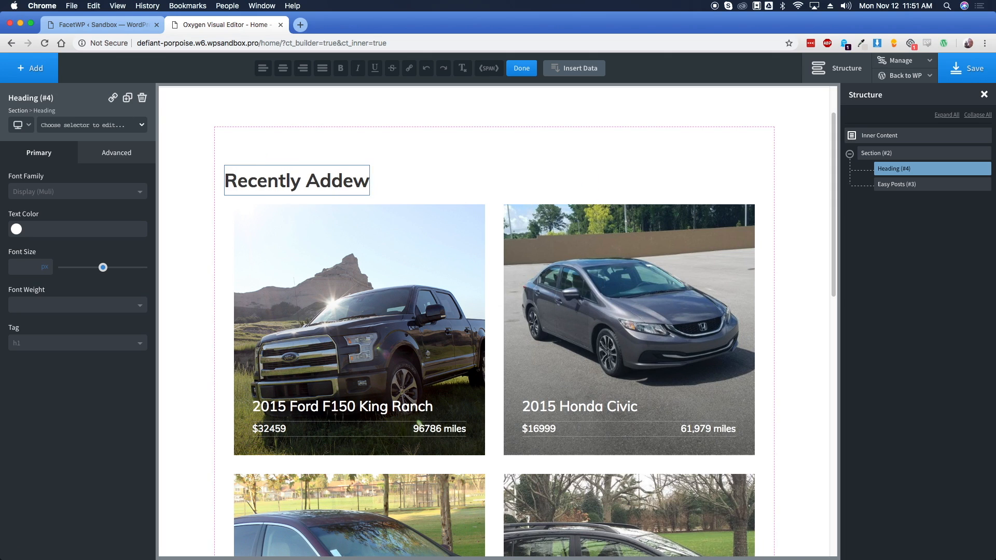
key("BackSpace")
type("dded Vehicles")
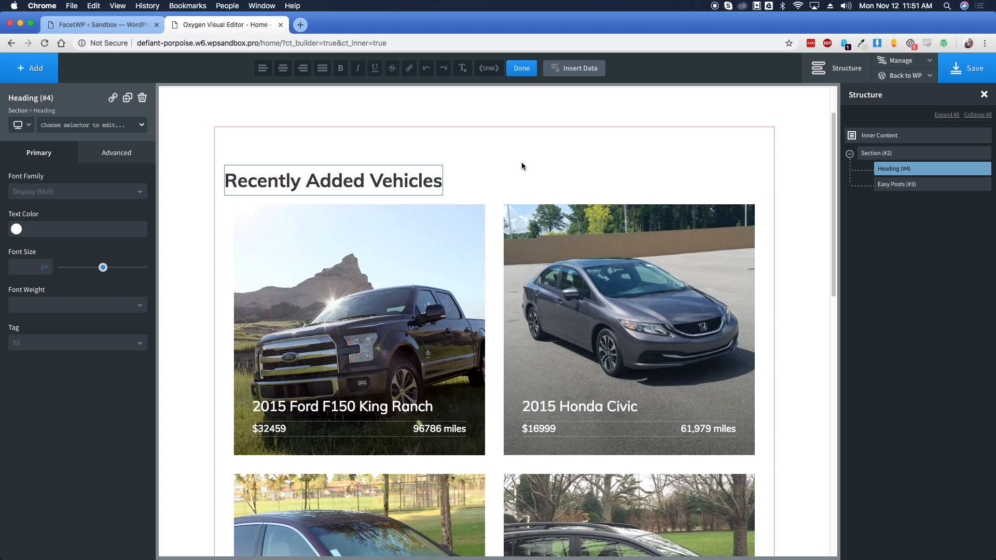
left_click(521, 166)
key("ctrl+s")
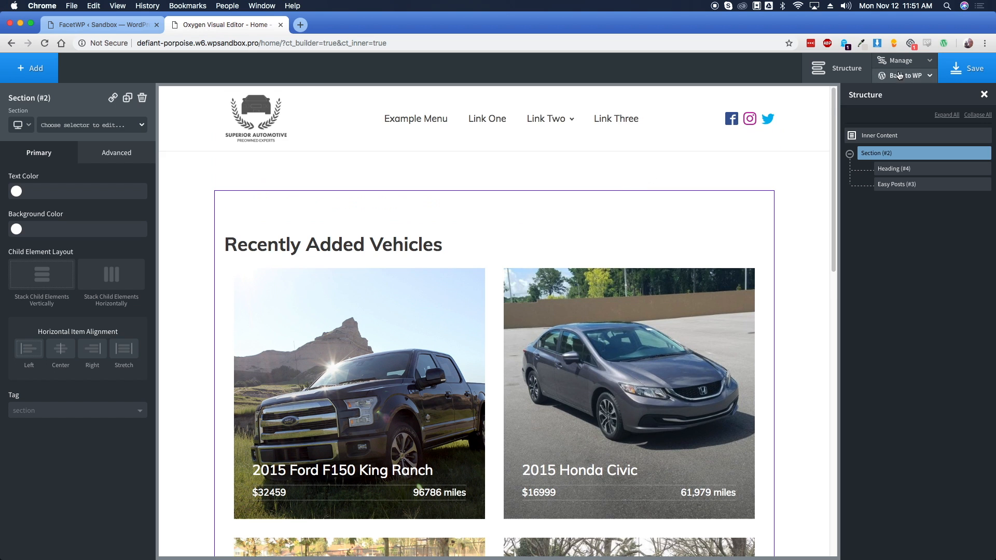
mouse_move(916, 78)
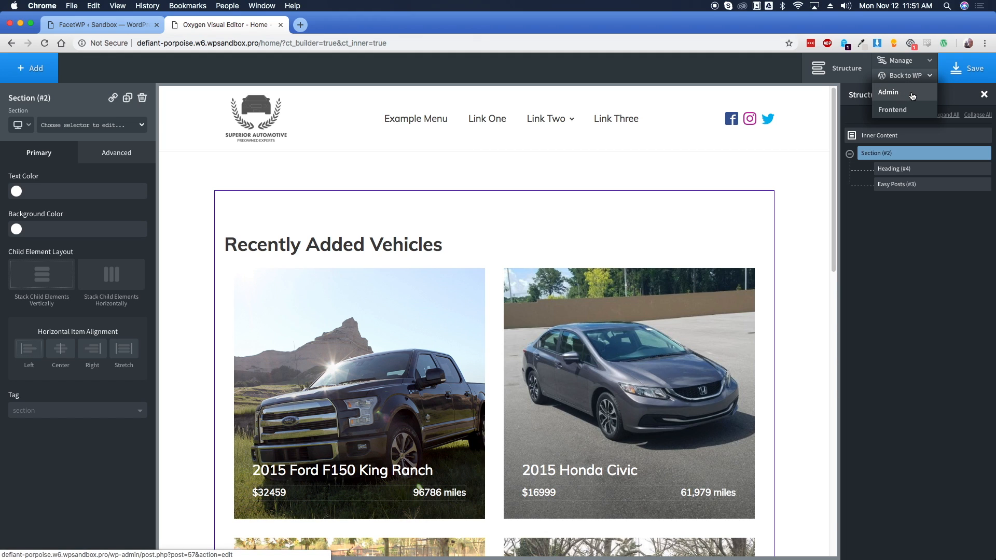
Back in WordPress admin, copy the 'Contact form 1' shortcode from Contact Forms
left_click(912, 94)
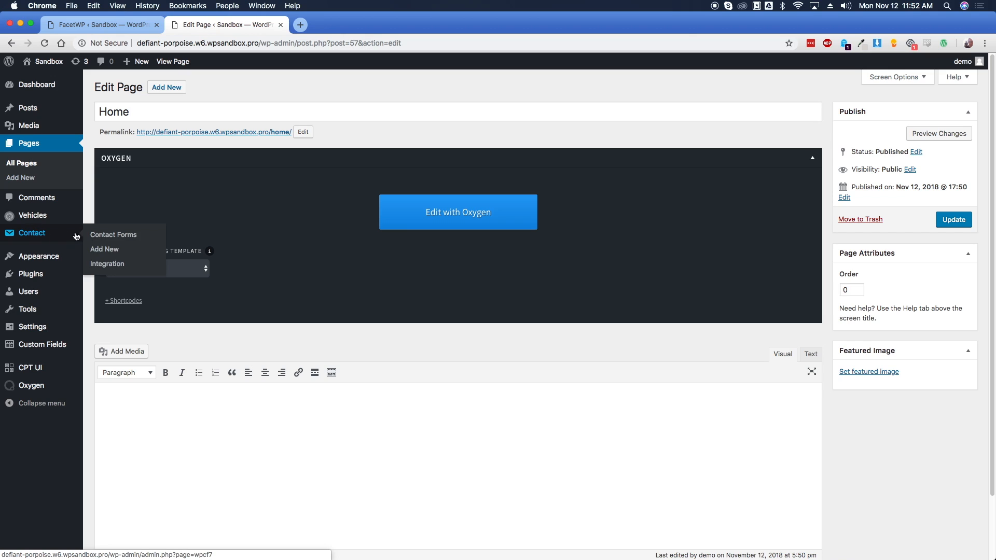
left_click(92, 231)
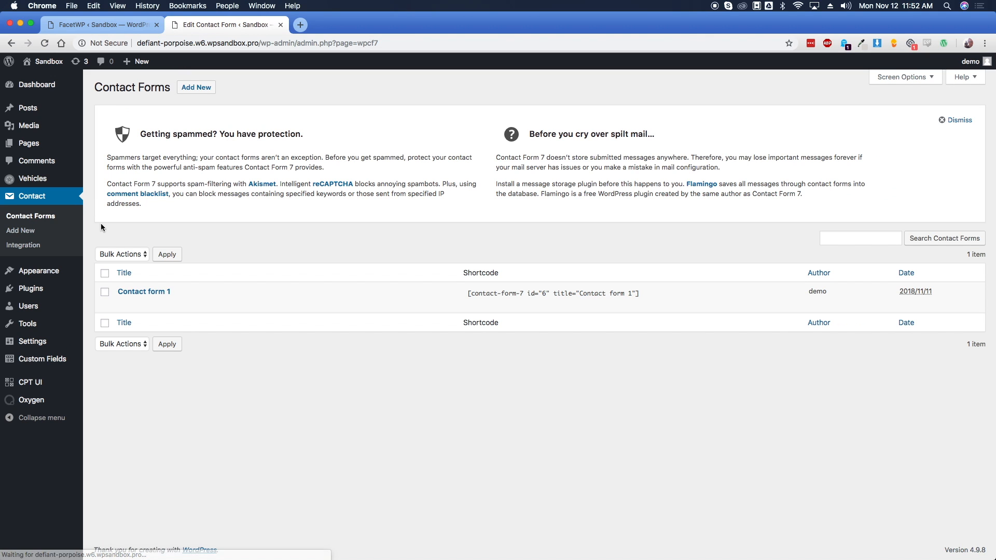
left_click(505, 294)
key("super+c")
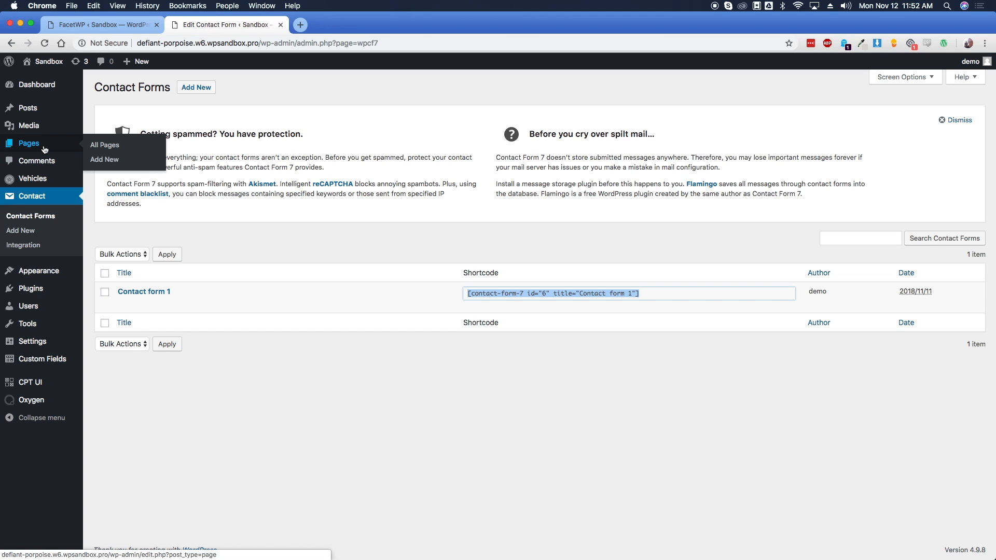
Publish a new page titled 'Contact' with the pasted shortcode as content
left_click(103, 143)
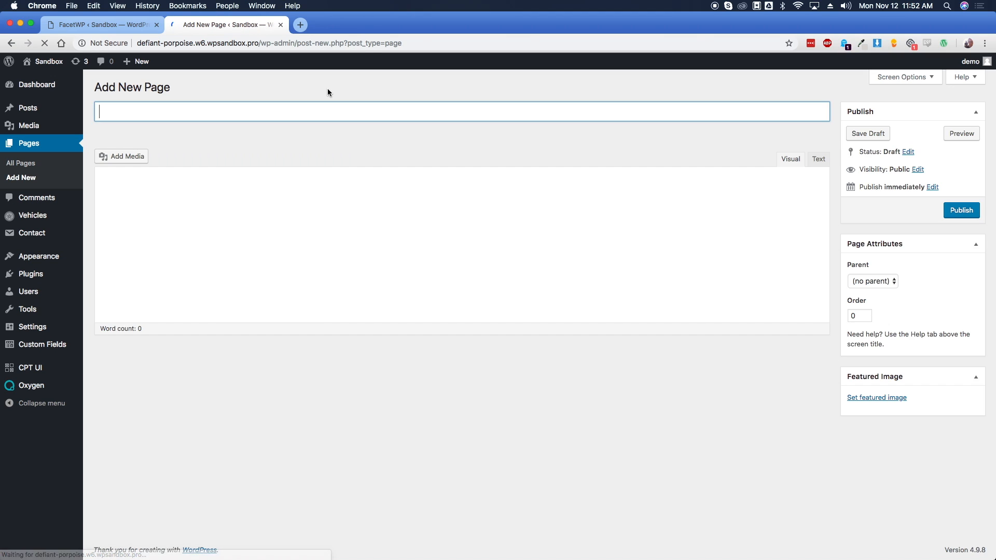
type("Contact")
left_click(266, 240)
key("super+v")
left_click(961, 210)
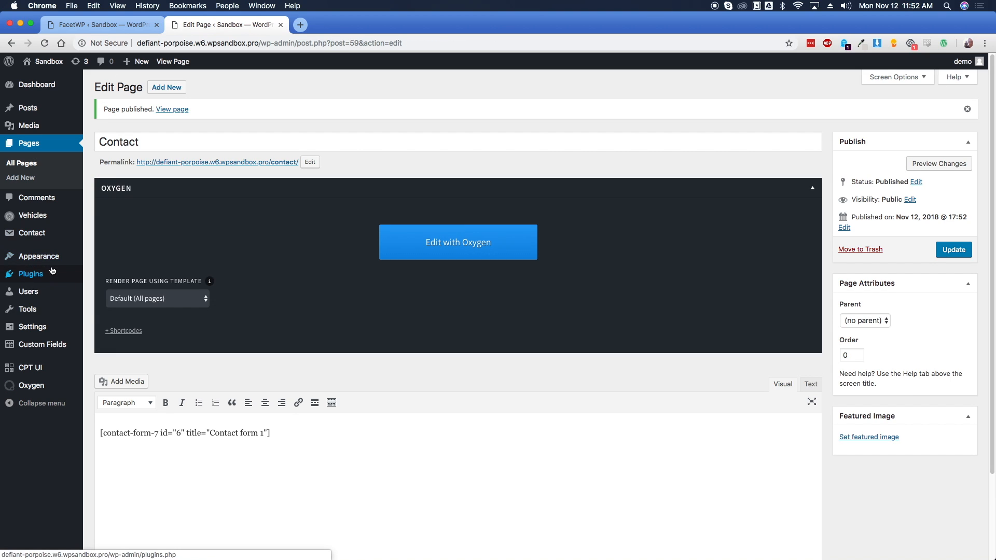
Create a menu named 'Main Menu' and add the Home and Contact pages
mouse_move(52, 258)
left_click(98, 288)
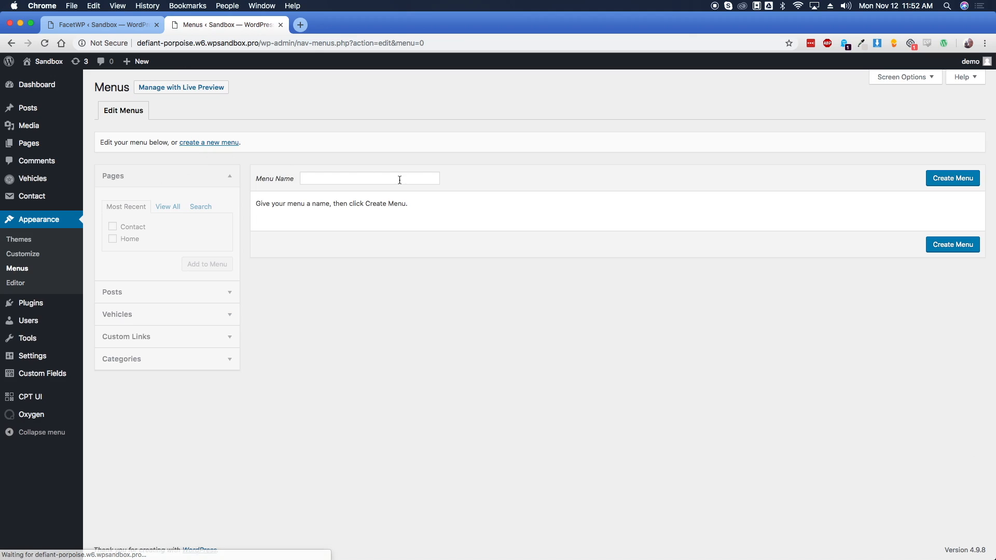
left_click(398, 179)
type("Main Men")
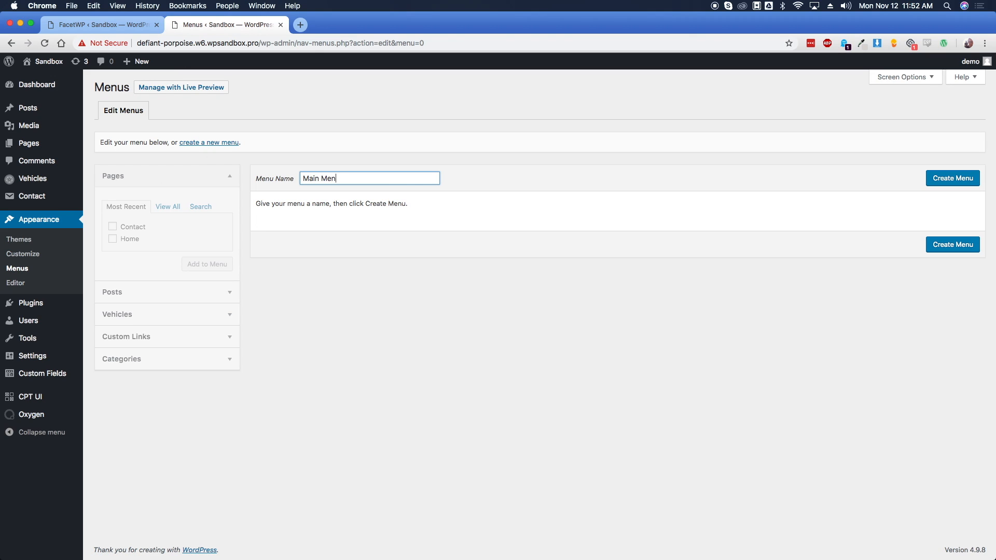
type("u")
key("Return")
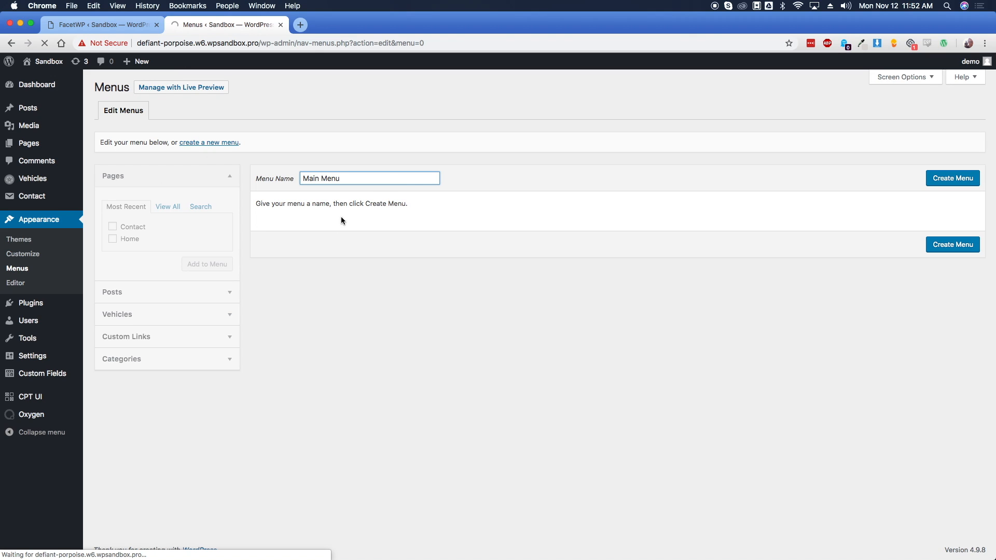
left_click(123, 264)
left_click(208, 265)
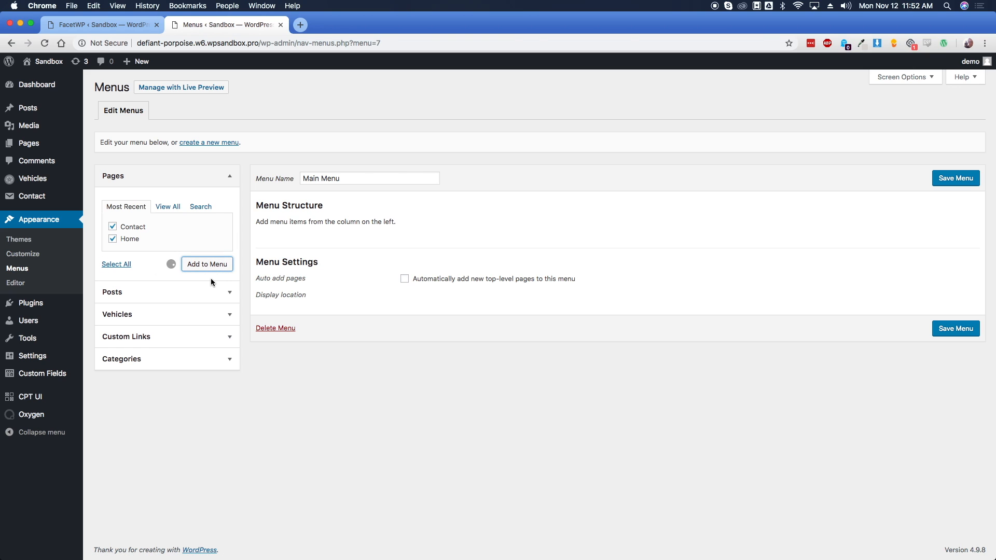
Add the 2015 Honda Civic vehicle to the menu
left_click(886, 78)
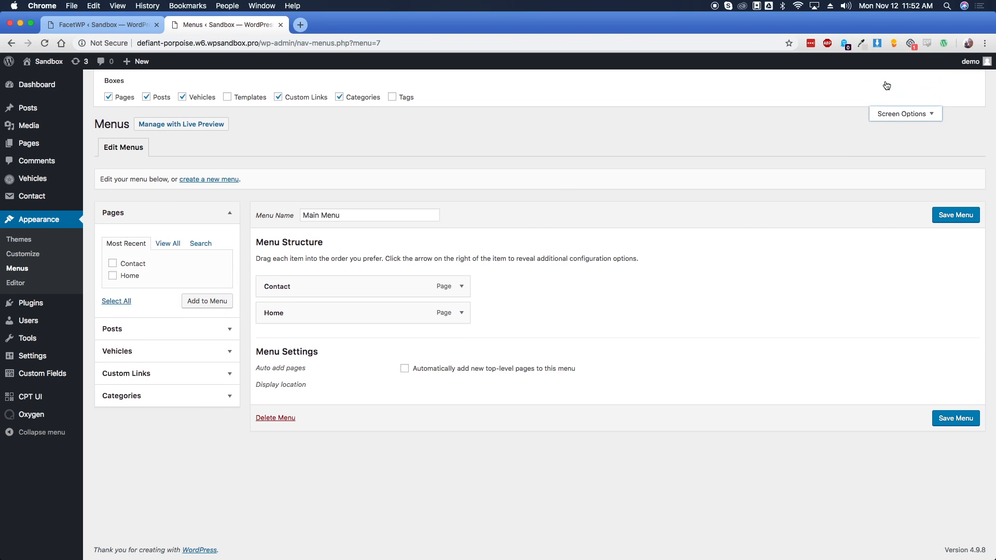
left_click(195, 101)
left_click(195, 102)
left_click(225, 391)
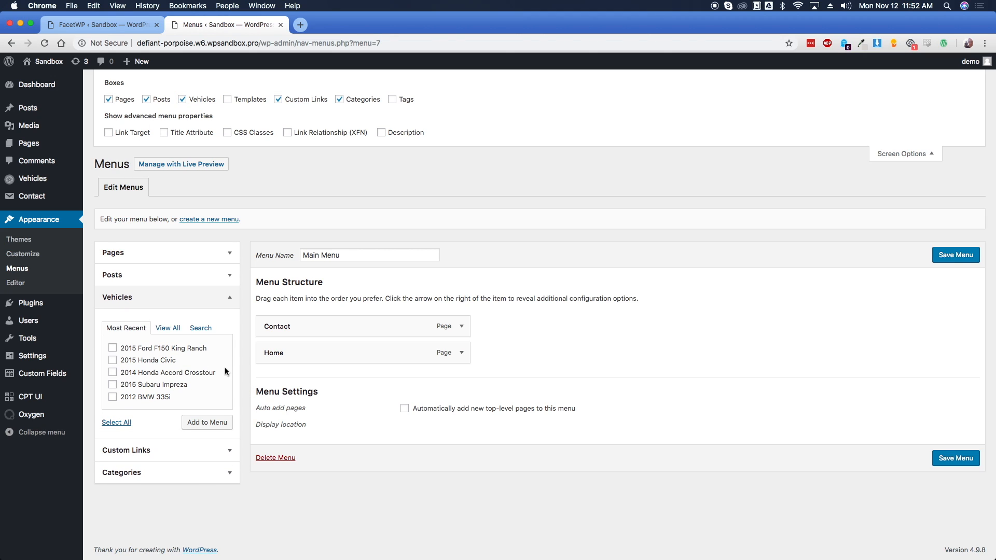
left_click(155, 361)
left_click(190, 422)
Add a custom link with URL '/' labelled 'View All Vehicles' to the menu
left_click(225, 450)
left_click(172, 353)
key("super+a")
type("/")
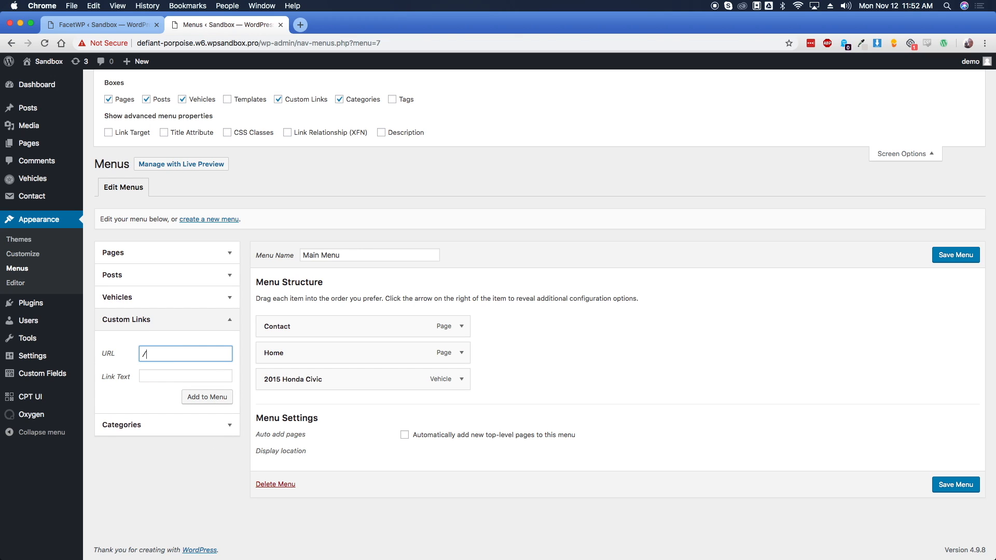
key("Tab")
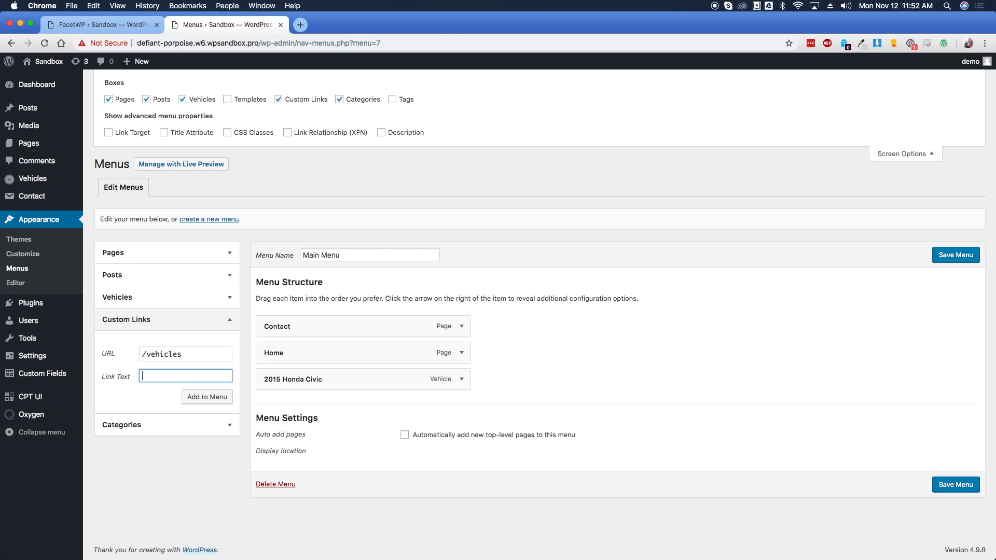
type("View All Vehicles")
key("Return")
Reorder items to Home, View All Vehicles, 2015 Honda Civic, Contact and save
left_click_drag(290, 333, 294, 359)
mouse_move(303, 413)
left_mouse_down()
mouse_move(306, 353)
mouse_move(301, 417)
left_mouse_up()
left_click(926, 260)
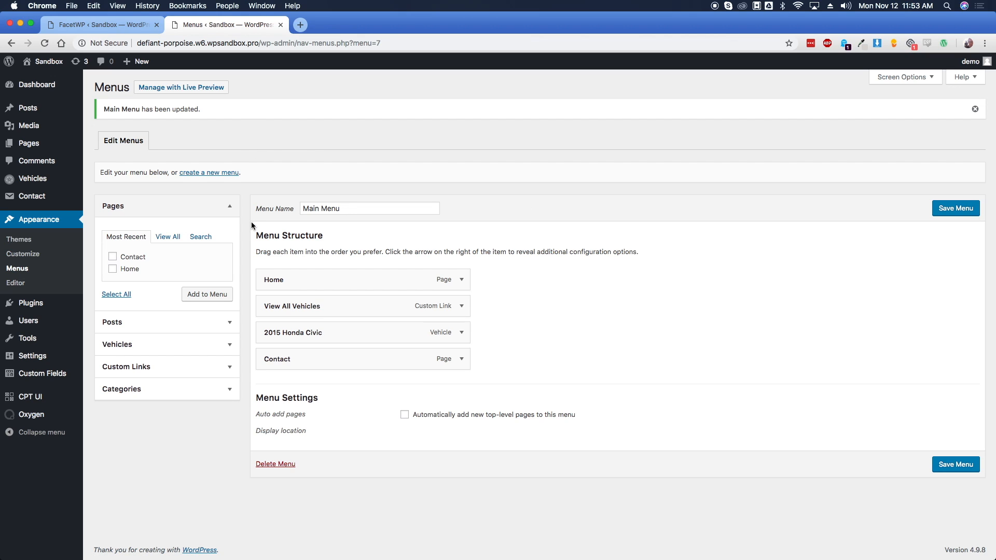
mouse_move(65, 360)
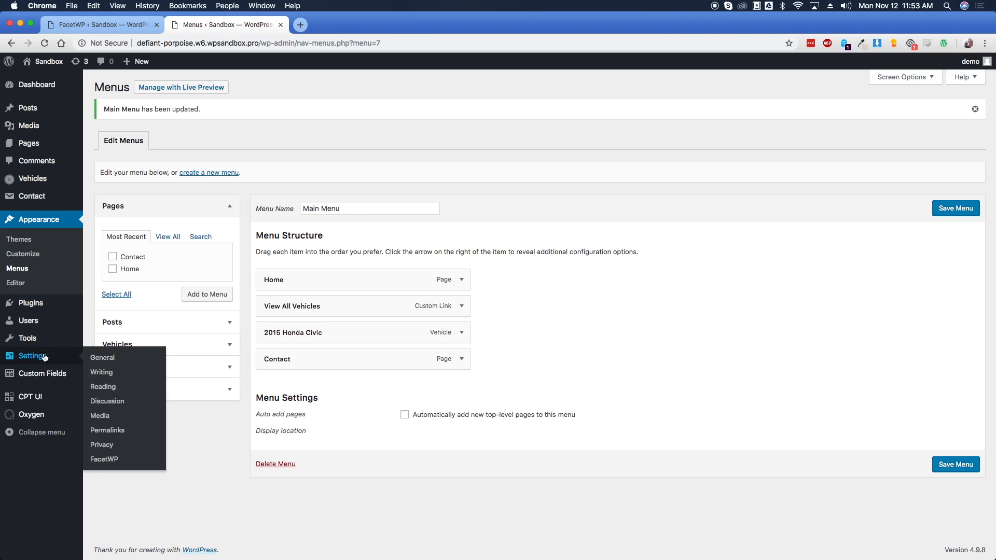
In Reading settings, set a static homepage to the Home page and save
left_click(103, 386)
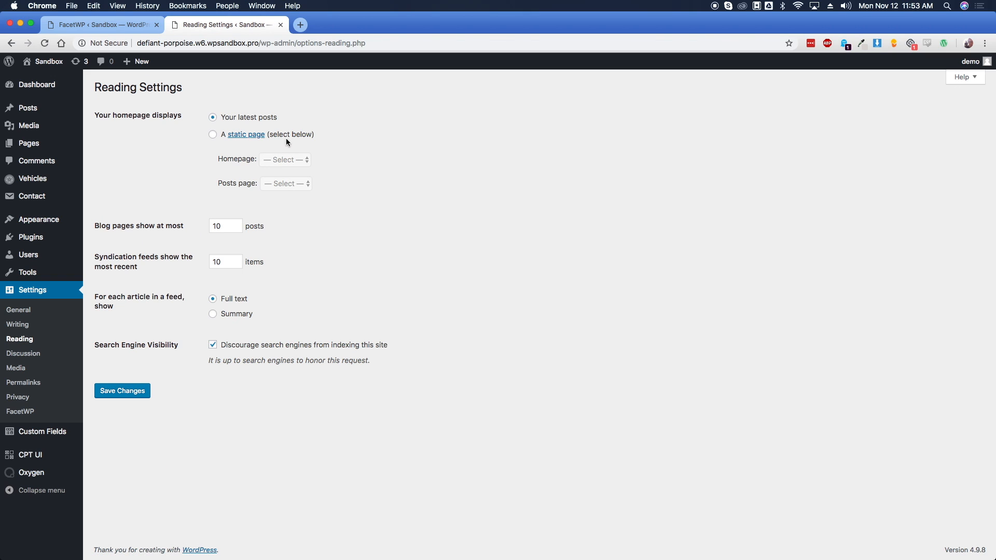
left_click(286, 138)
left_click(291, 159)
left_click(293, 180)
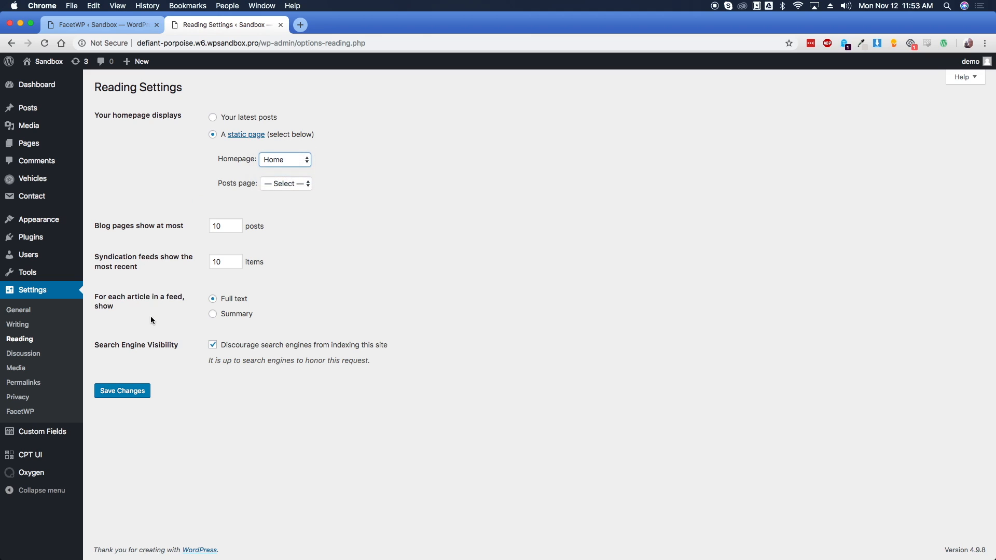
left_click(139, 389)
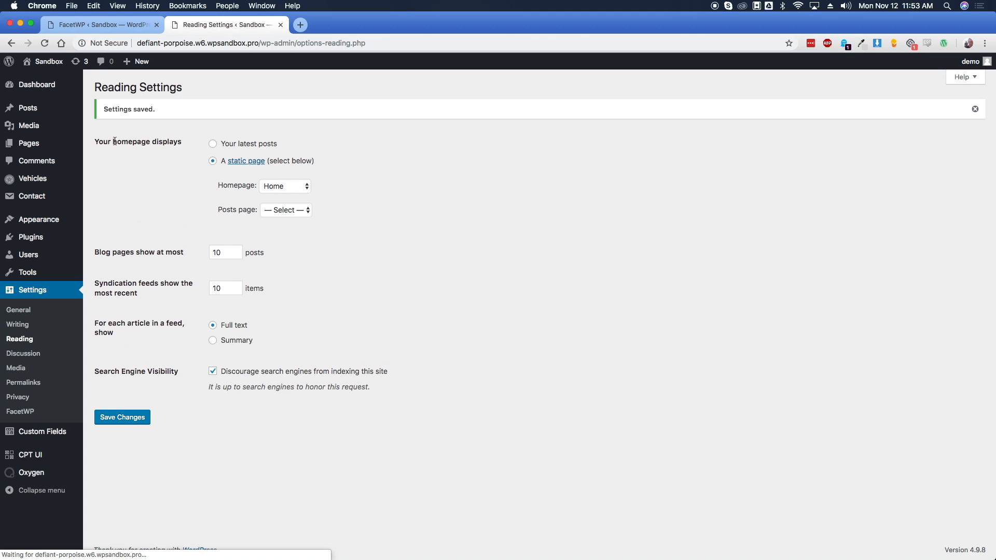
Visit the live site in a new tab and switch to it
mouse_move(45, 63)
left_click(48, 82, "super")
left_click(344, 22)
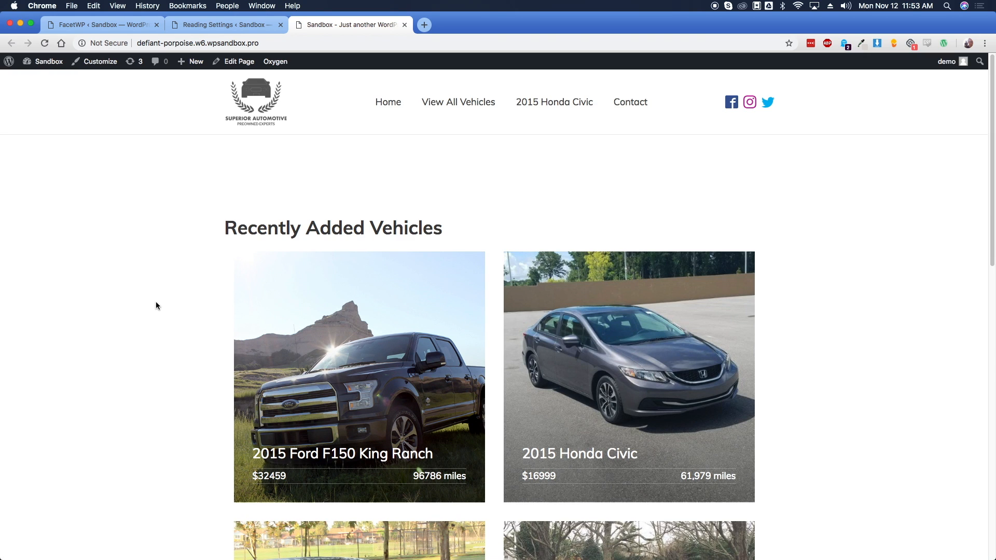
Check the homepage grid, open View All Vehicles, and raise the minimum price to 18,912
scroll(155, 301, "down", 2)
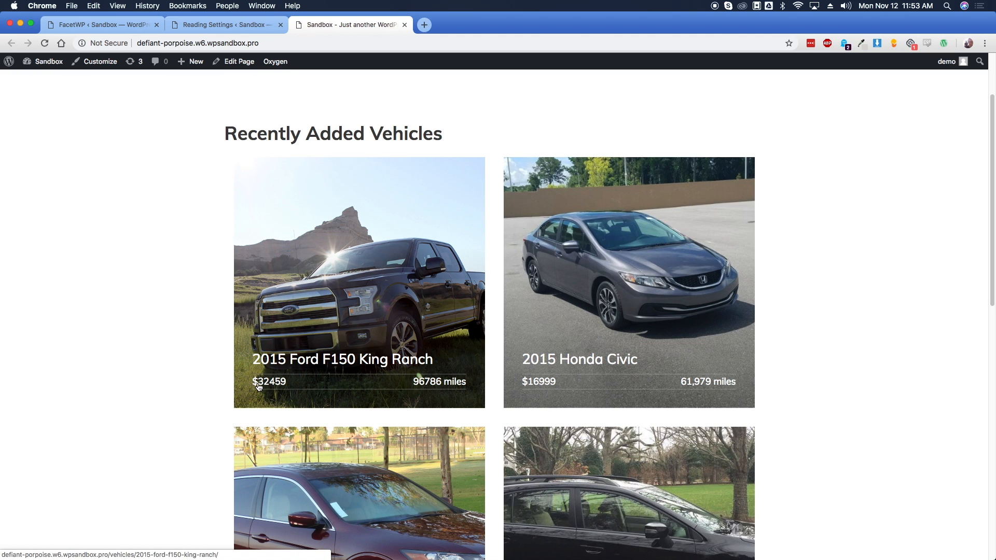
scroll(492, 375, "down", 4)
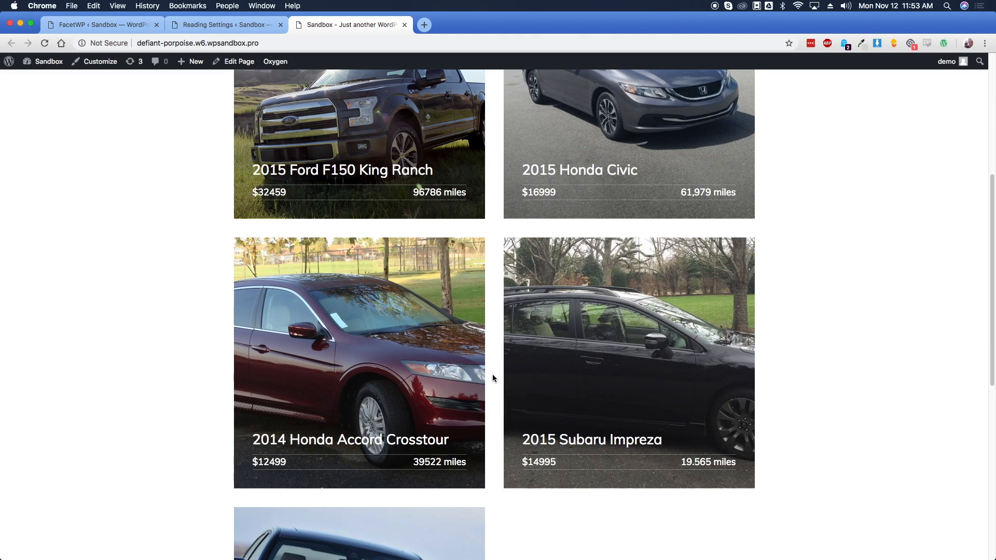
scroll(492, 374, "up", 6)
left_click(447, 103)
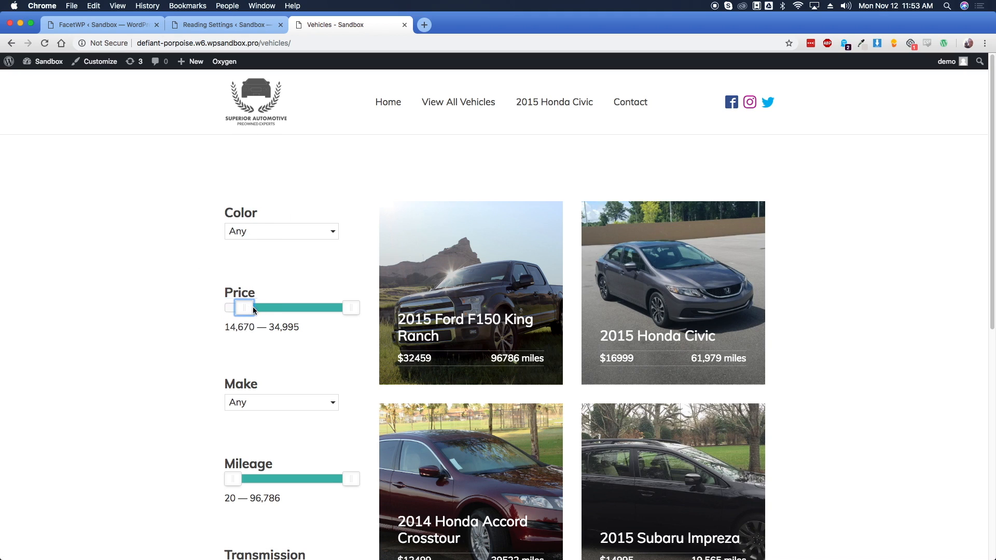
left_click_drag(247, 308, 268, 308)
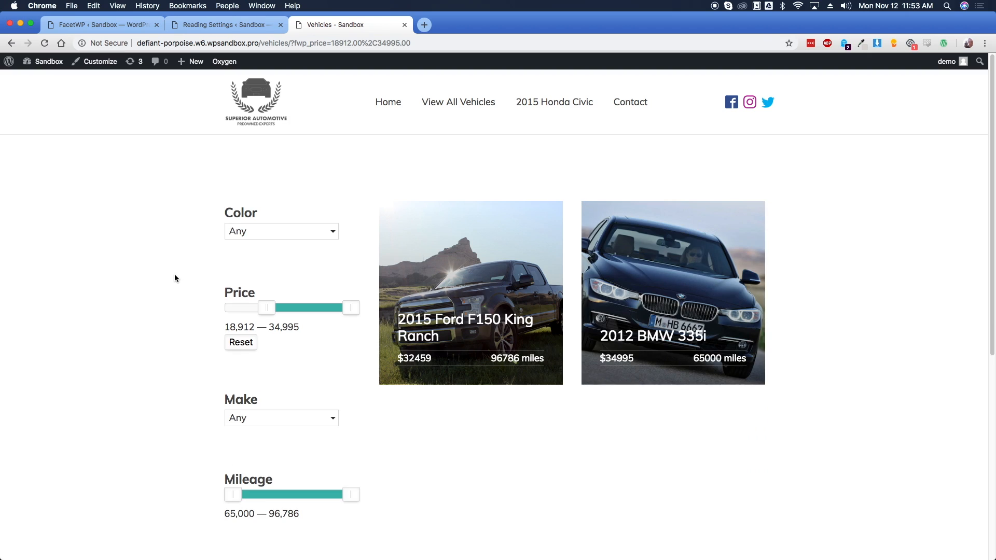
Open the 2012 BMW 335i listing and scroll through its details
left_click(592, 341)
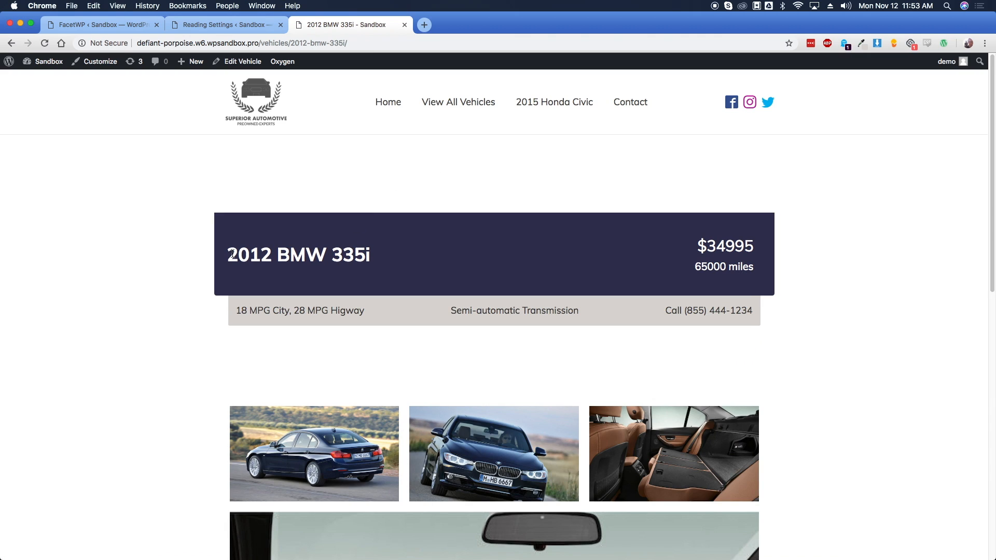
left_click_drag(229, 254, 387, 260)
left_click(389, 261)
scroll(157, 281, "down", 15)
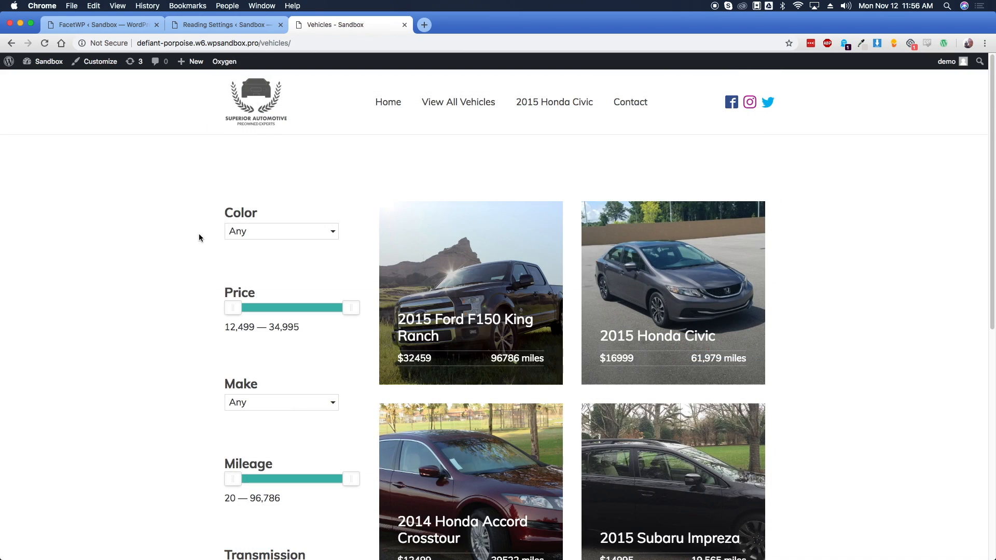